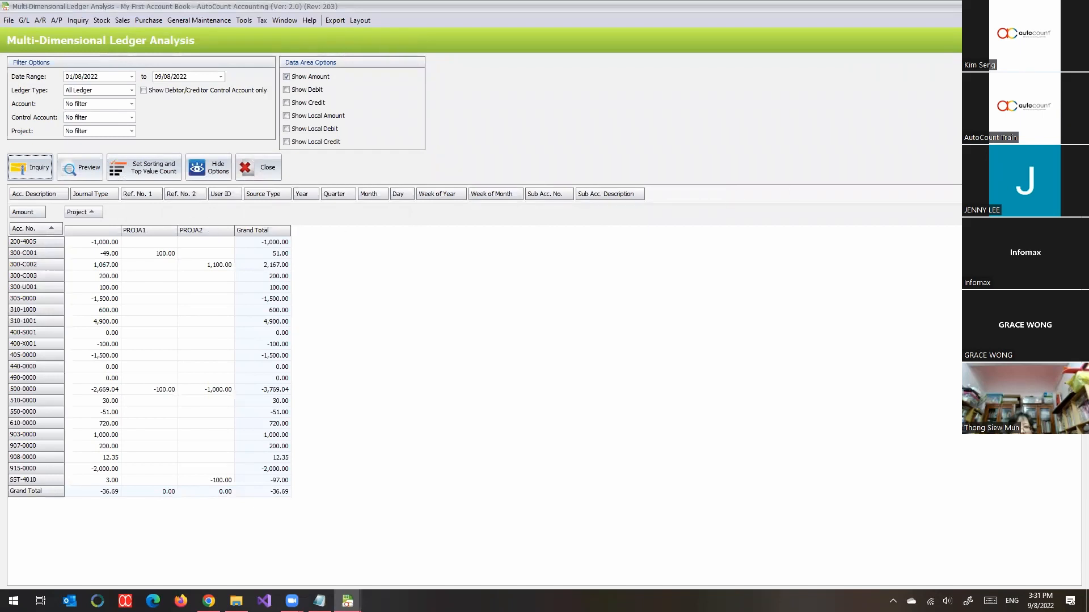
key(Escape)
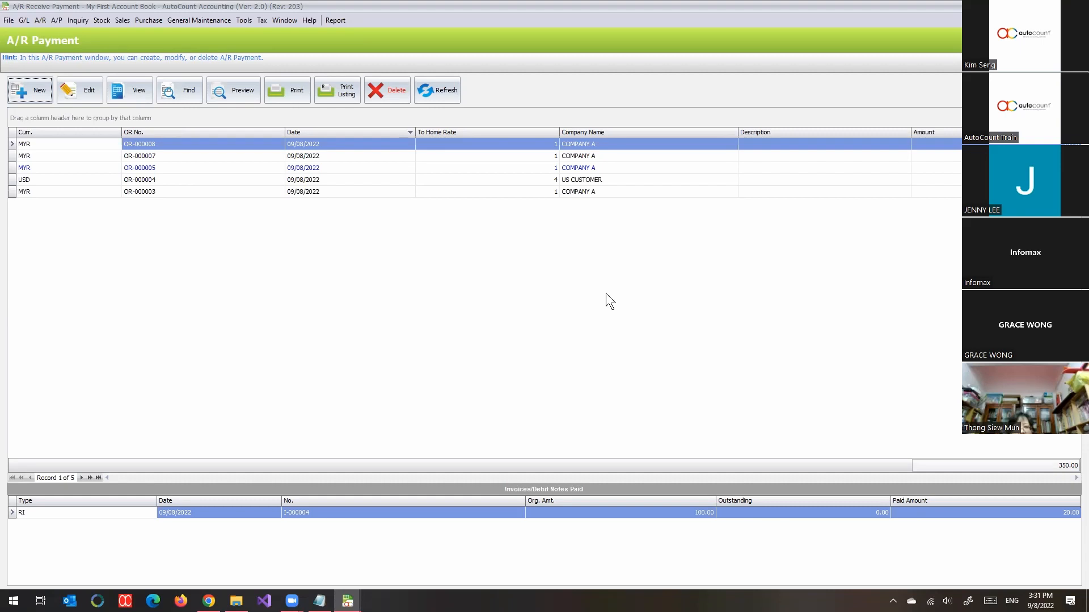
click(606, 294)
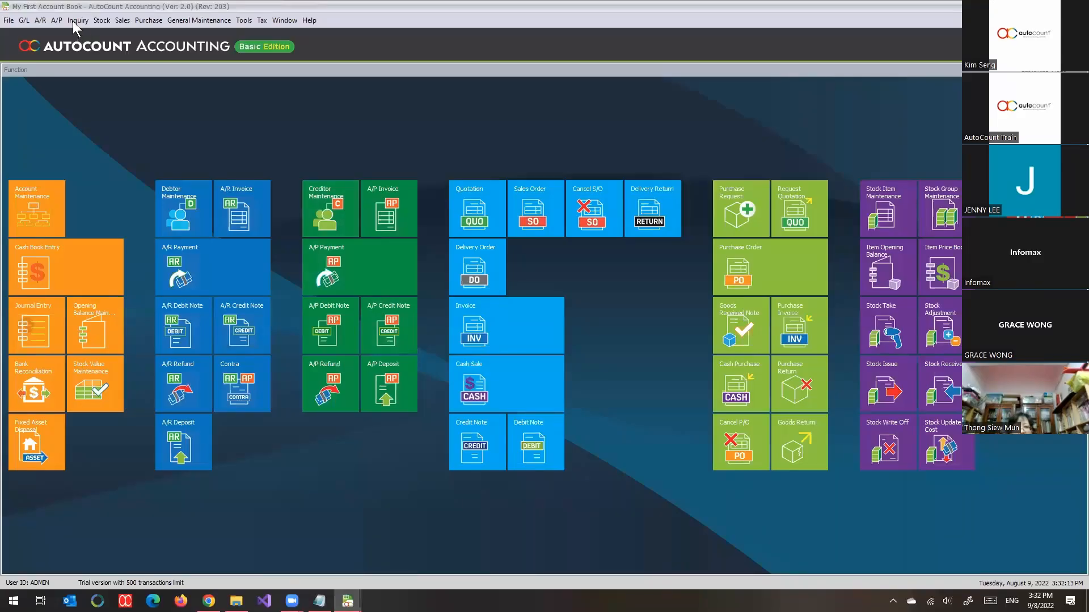
Step: Open Stock Item Maintenance to show the list of stock items
click(59, 20)
mouse_move(37, 22)
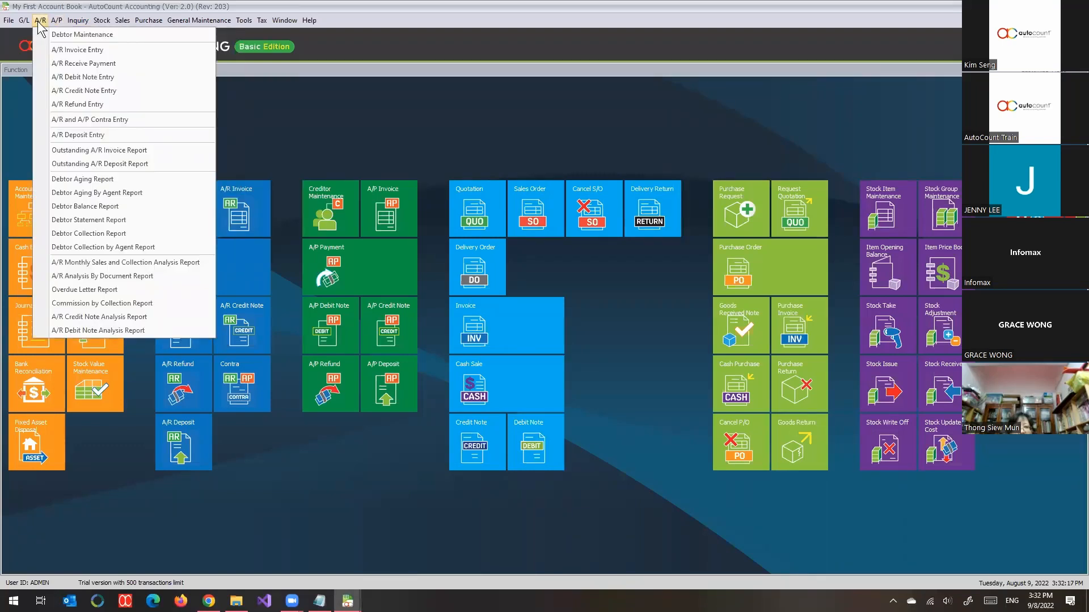
mouse_move(97, 26)
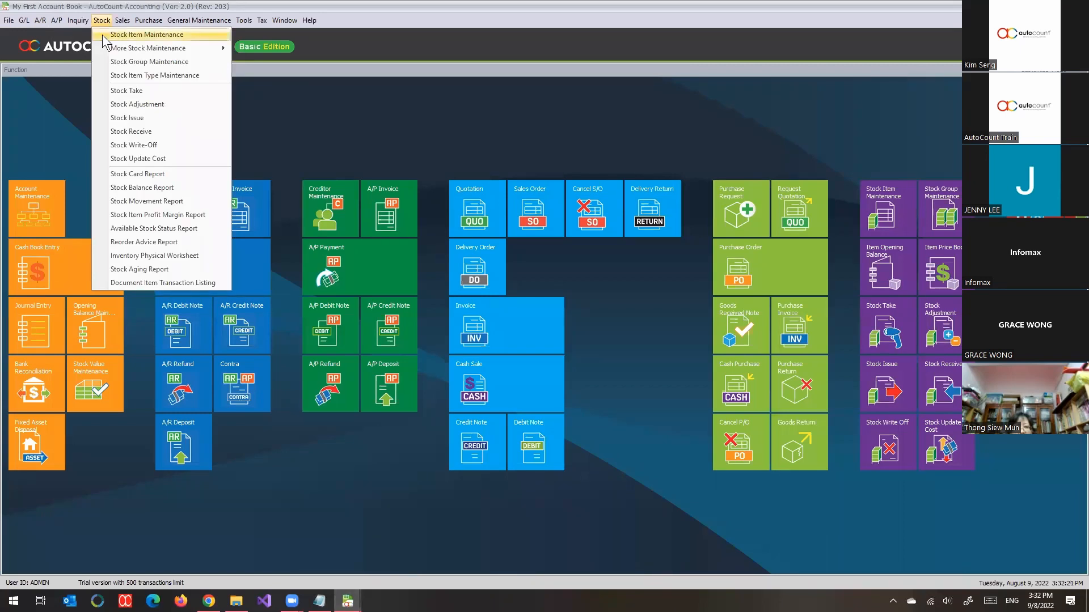
click(102, 36)
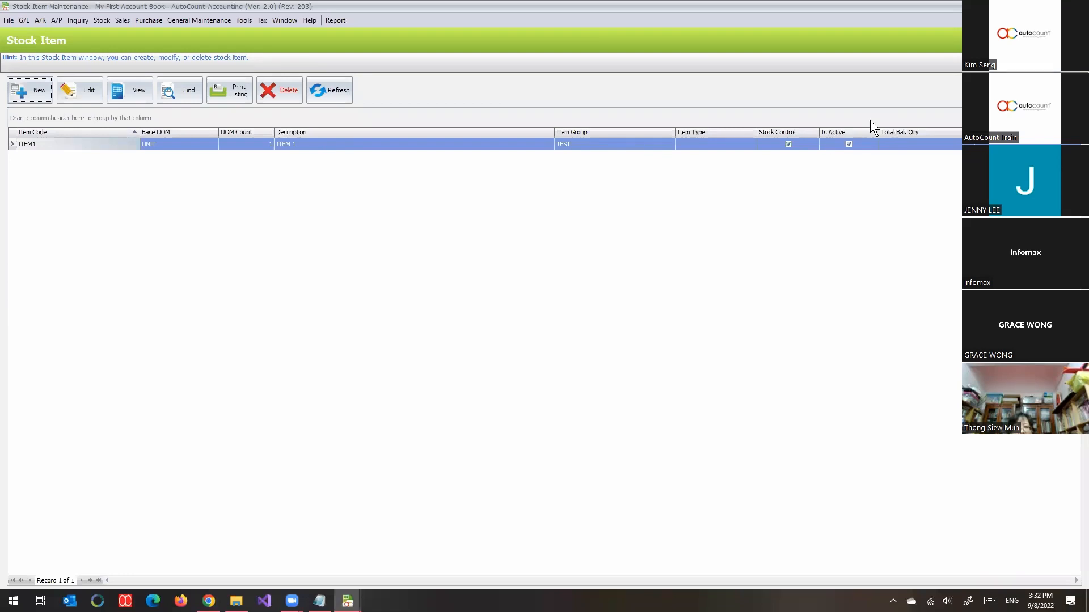
Step: Close the leftover balance sheet preview and Balance Sheet Statement windows and return to the stock item list
click(348, 601)
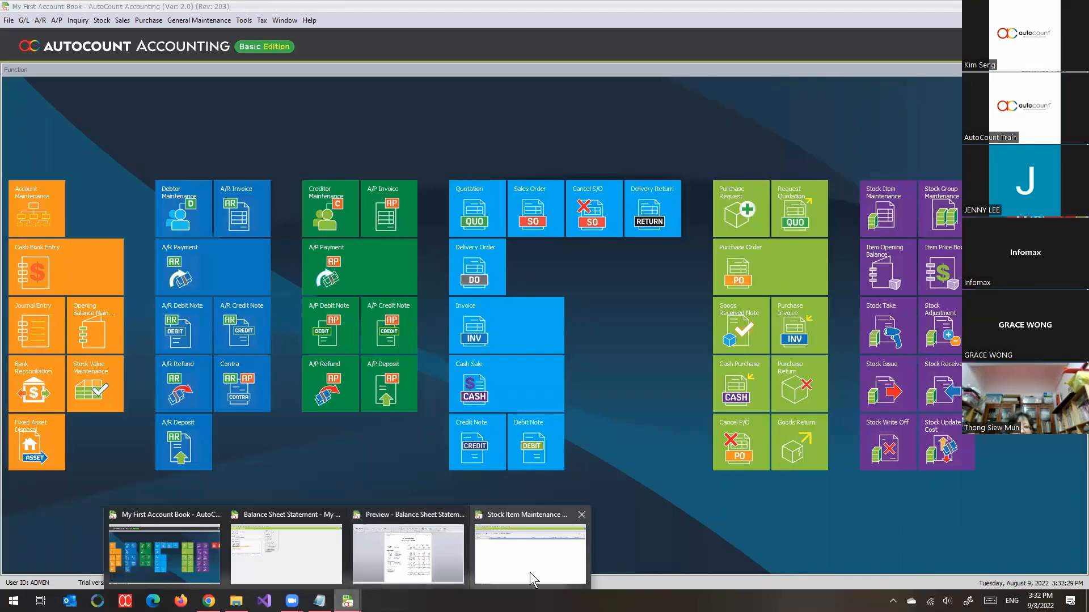
click(533, 578)
mouse_move(347, 601)
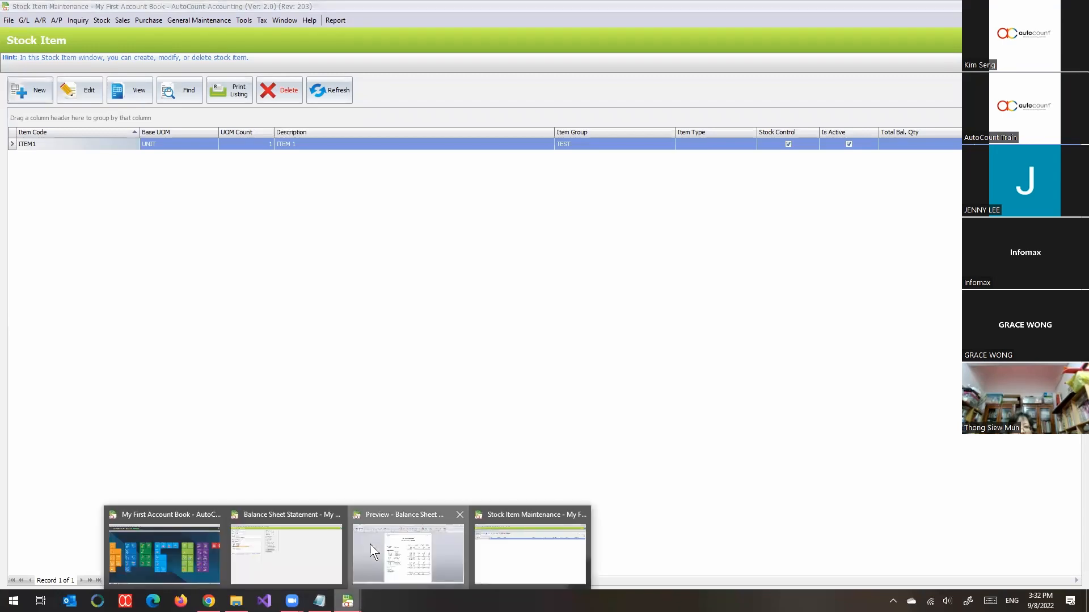
click(369, 543)
click(901, 43)
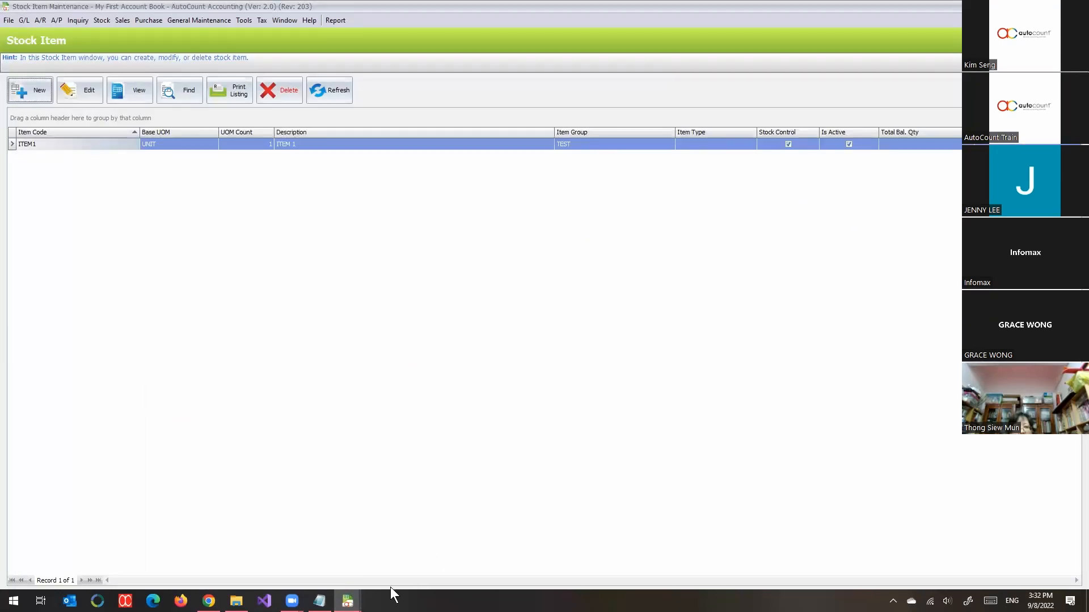
mouse_move(348, 601)
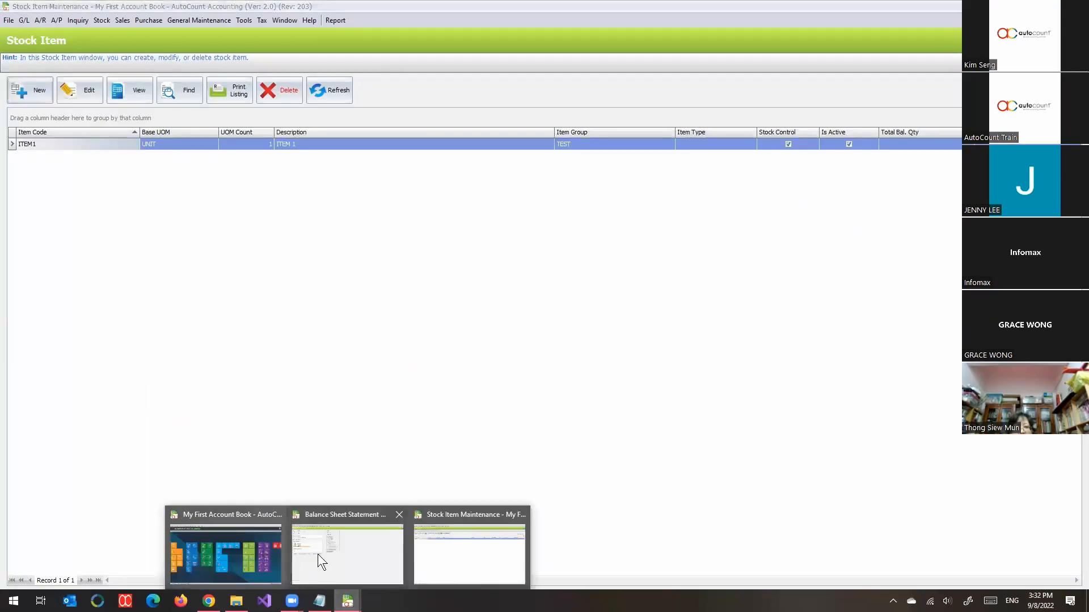
click(399, 515)
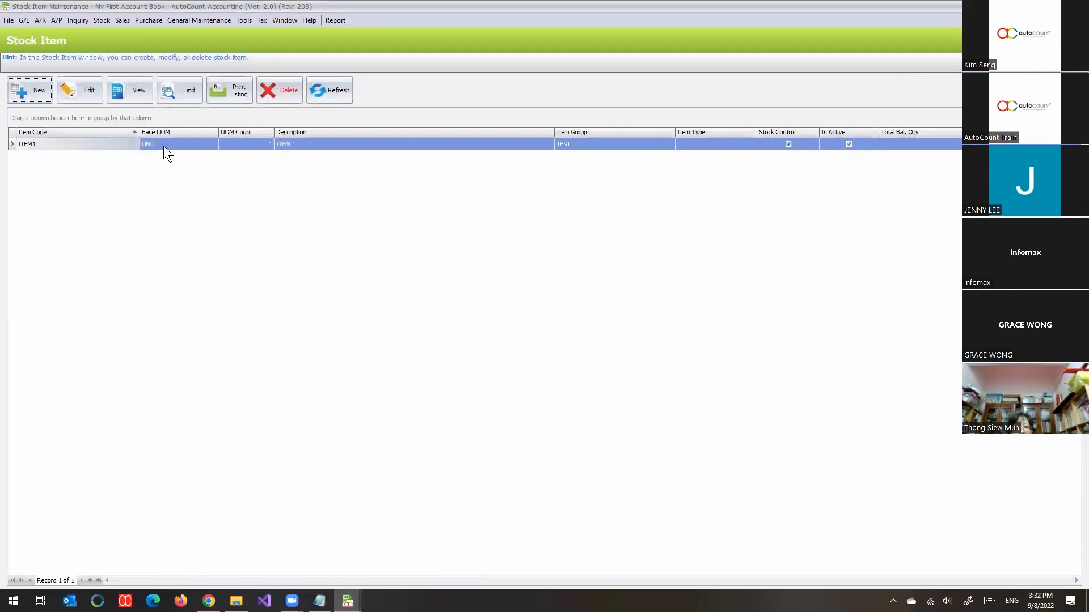
Step: Start a new stock item and look over its item code, description, UOM and available item groups
click(34, 92)
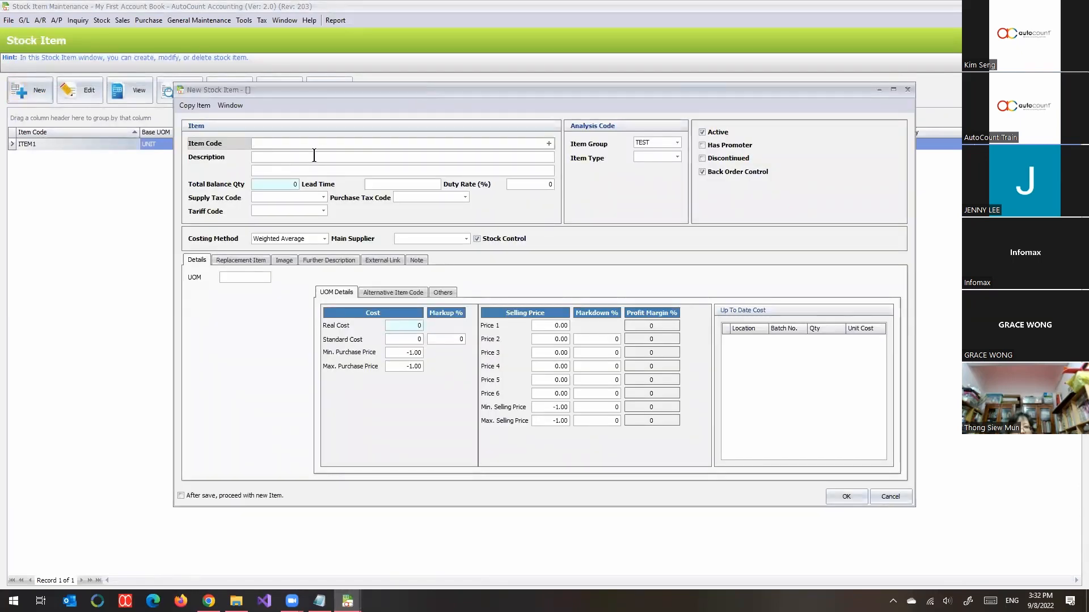
click(313, 156)
click(254, 277)
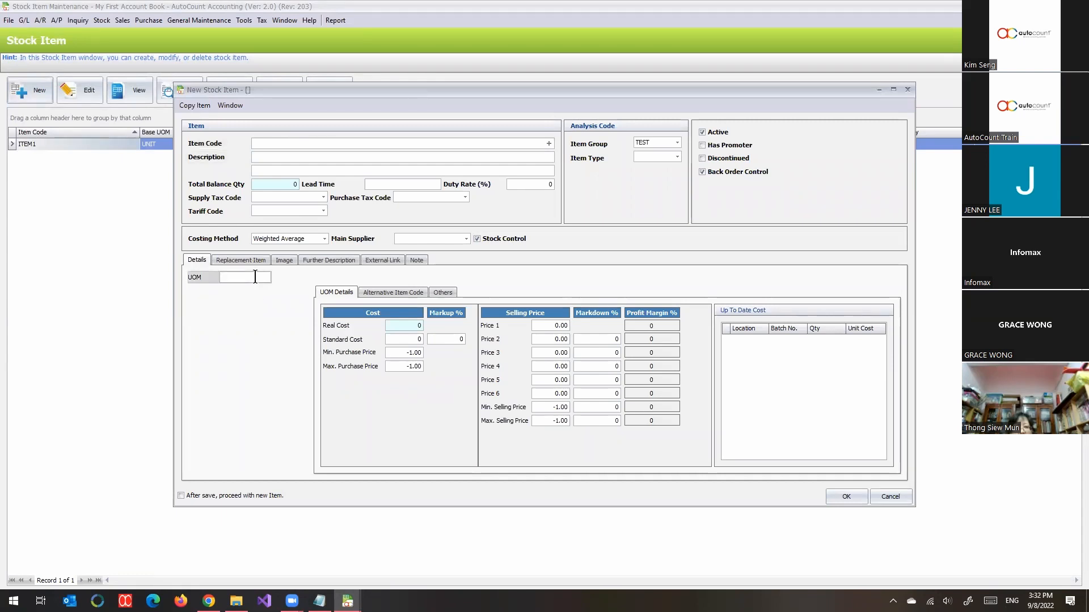
click(327, 145)
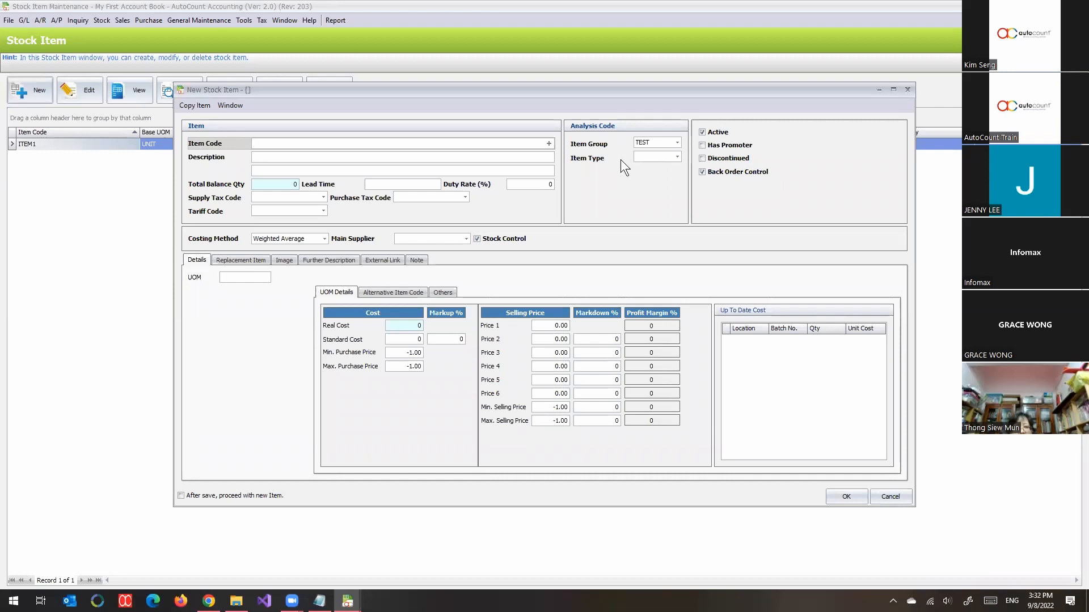
click(678, 142)
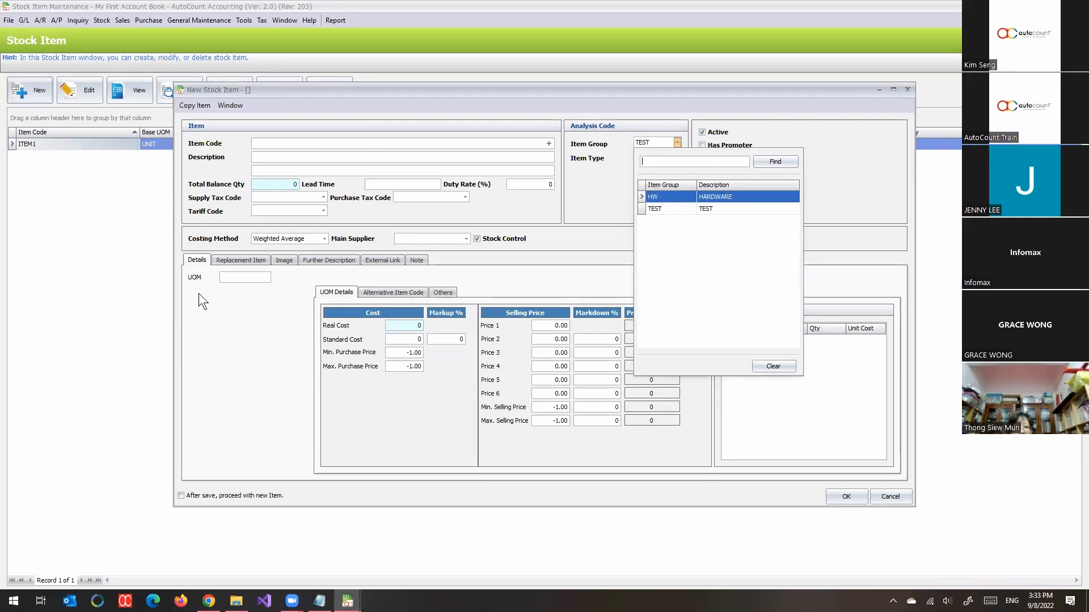
click(261, 161)
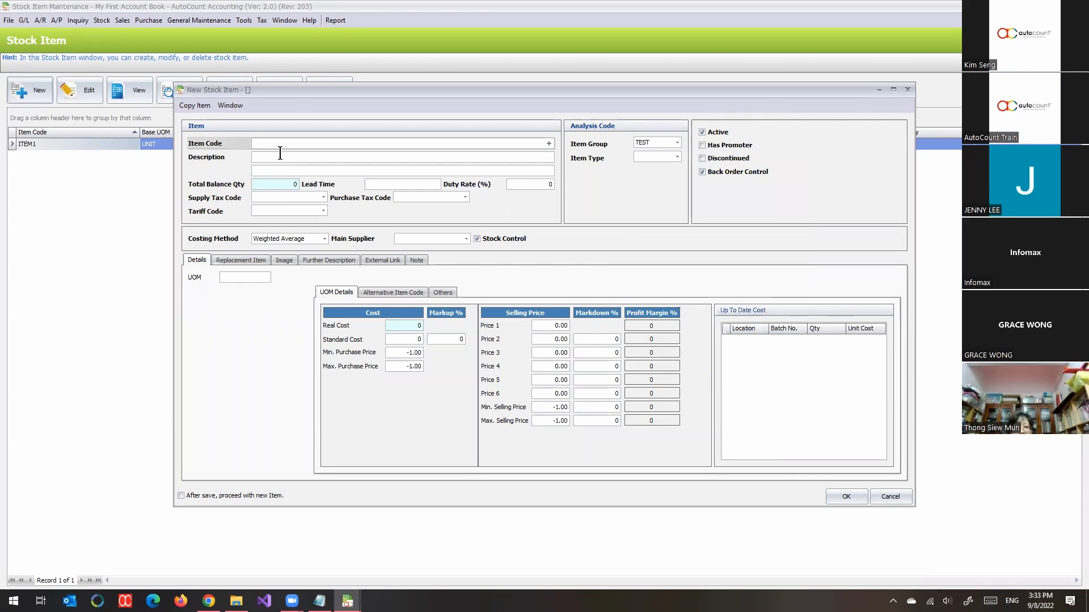
Step: Generate the new stock item's code automatically and enter ITEM 00001 as its description
click(550, 144)
click(368, 158)
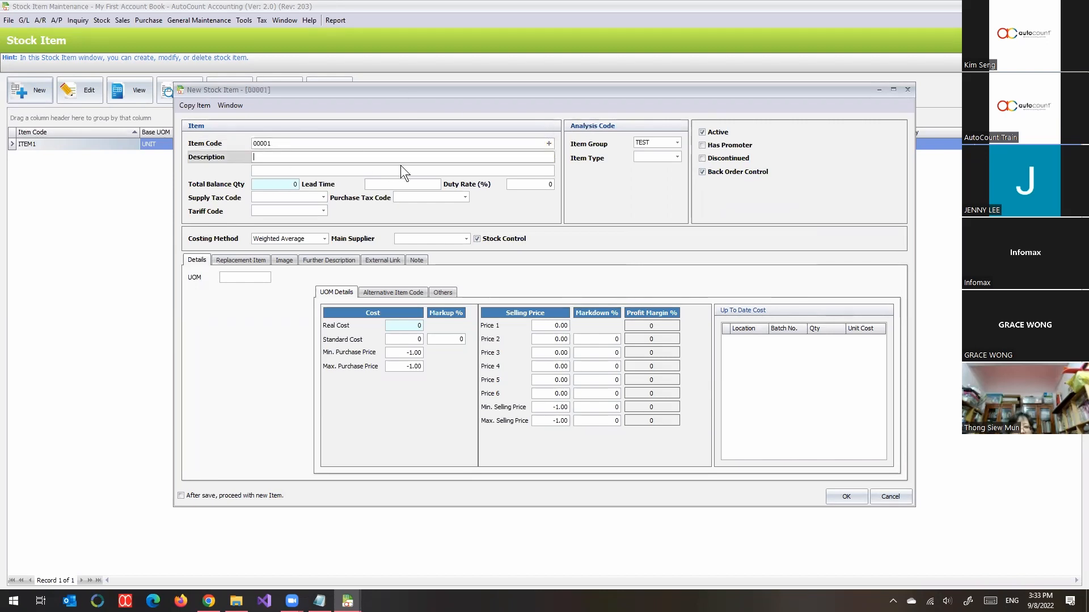
text(item)
key(BackSpace)
key(BackSpace)
key(BackSpace)
key(Caps_Lock)
text(IT)
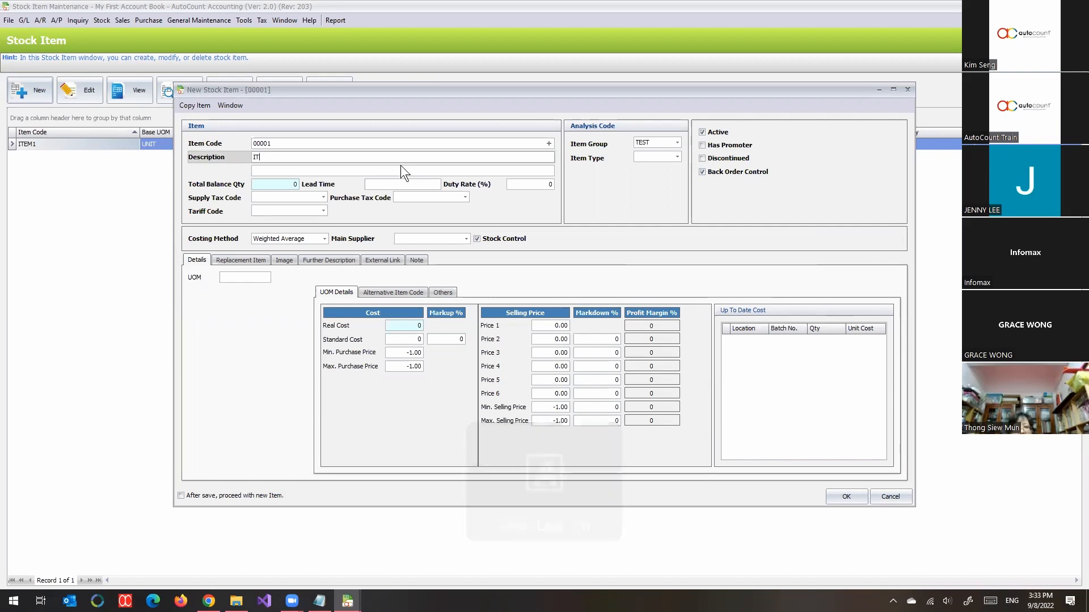
text(EM 00002)
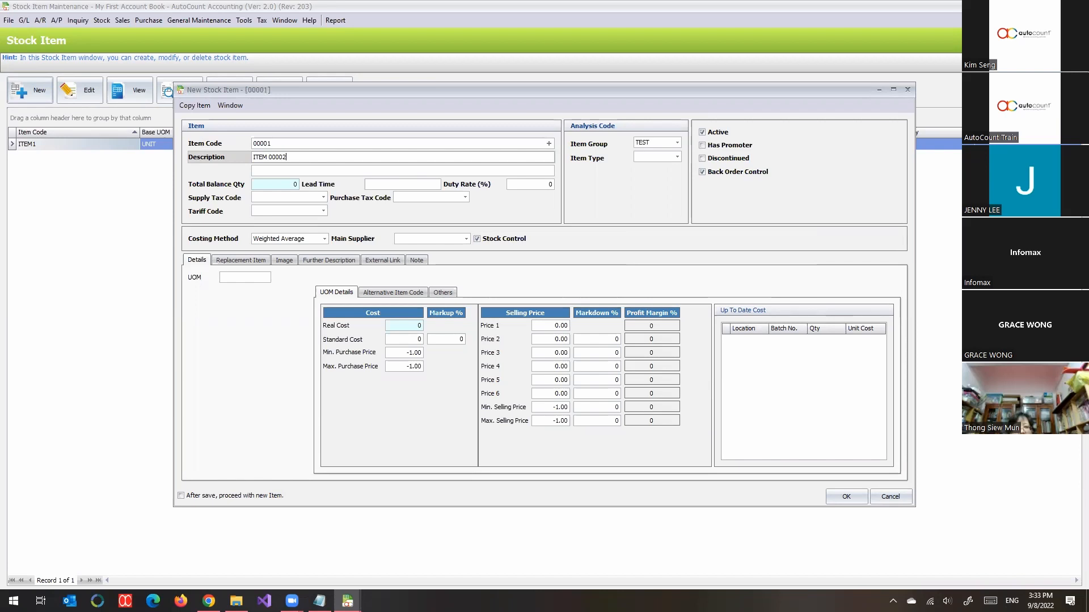
key(BackSpace)
text(1)
Step: Set the item's UOM to UNIT, Price 1 to 98 and standard cost to 50, and save the item
click(253, 279)
text(UNIT)
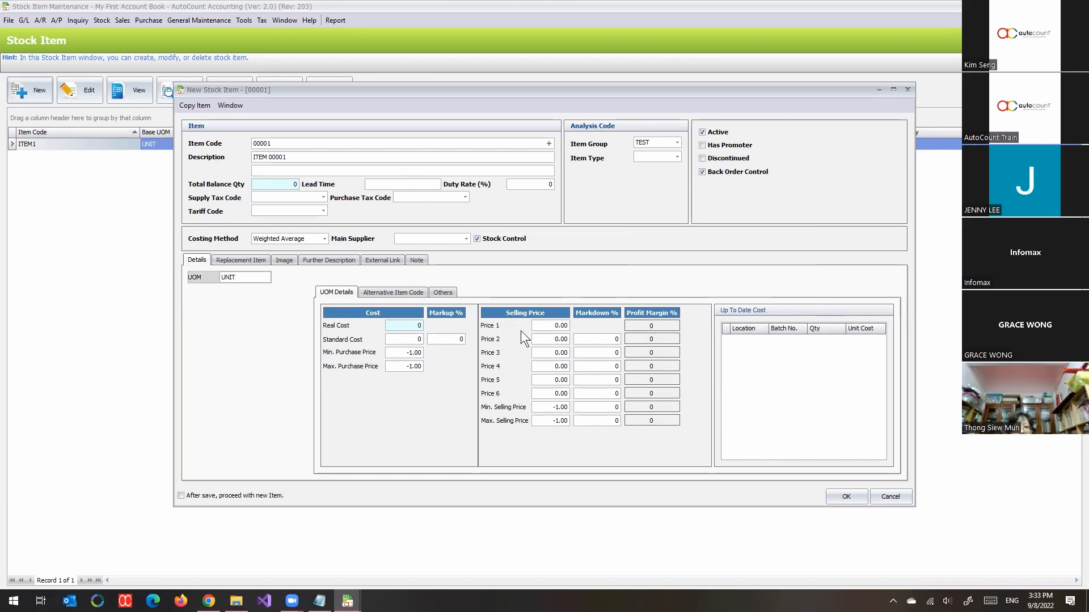
click(541, 328)
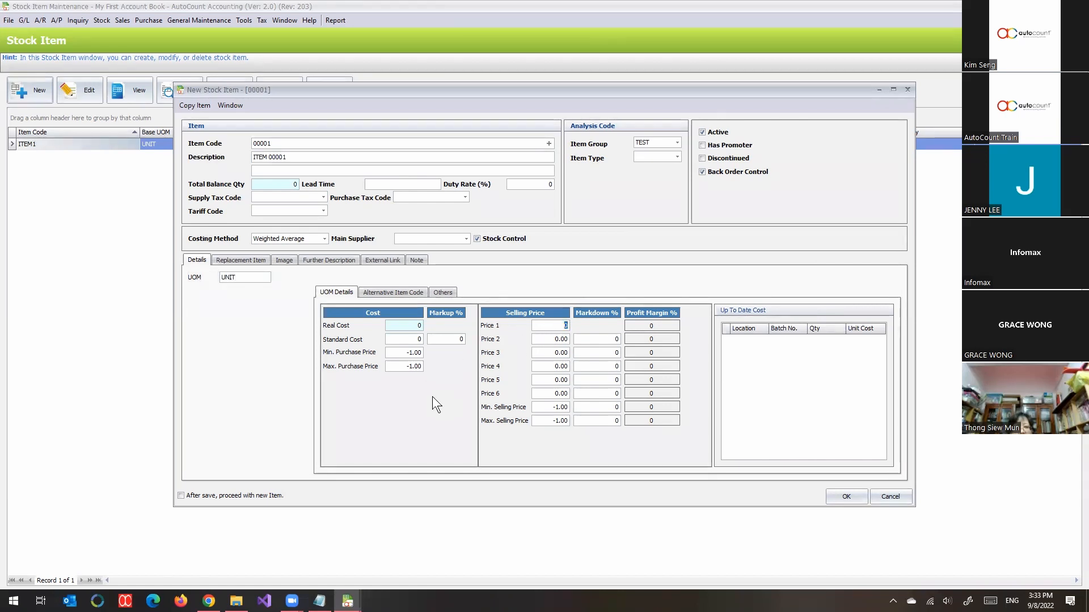
text(98)
click(416, 340)
text(50)
drag(633, 87, 538, 50)
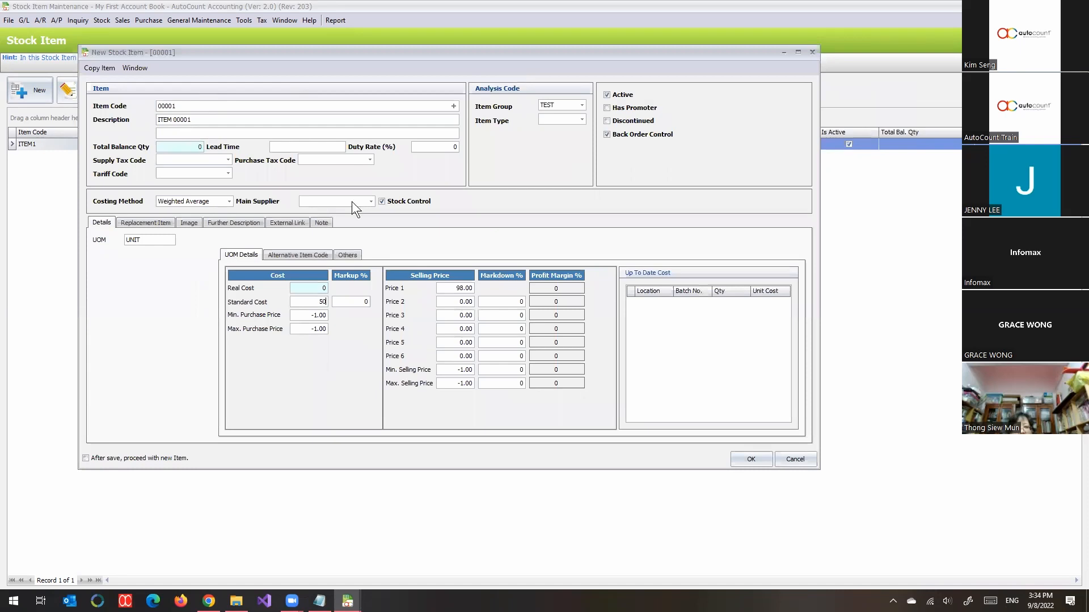
click(751, 460)
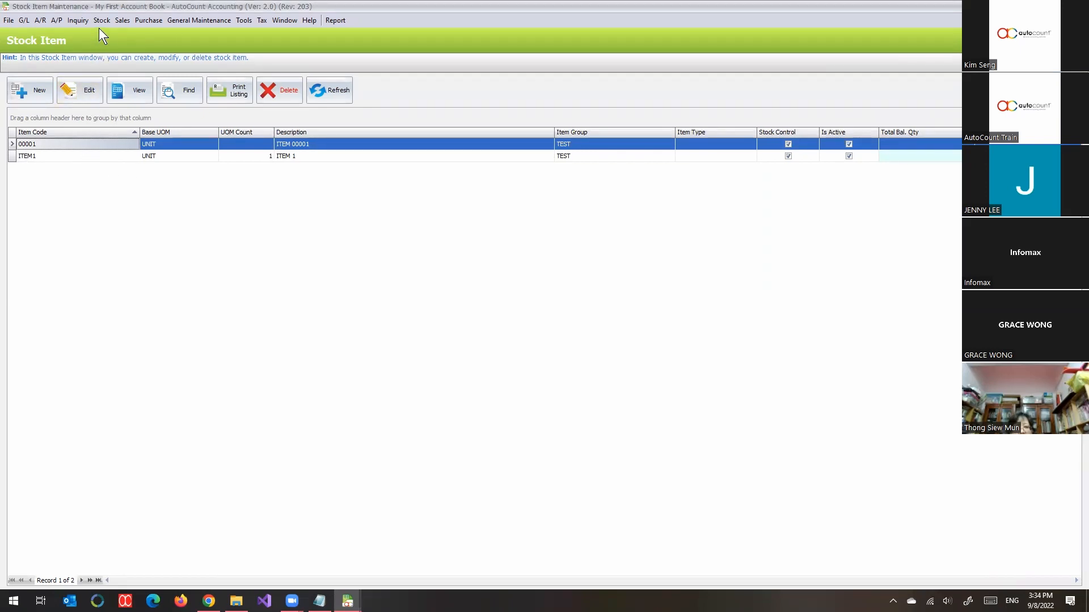
Step: Start another new stock item with SERVICE CHARGE as both its item code and its description
click(116, 20)
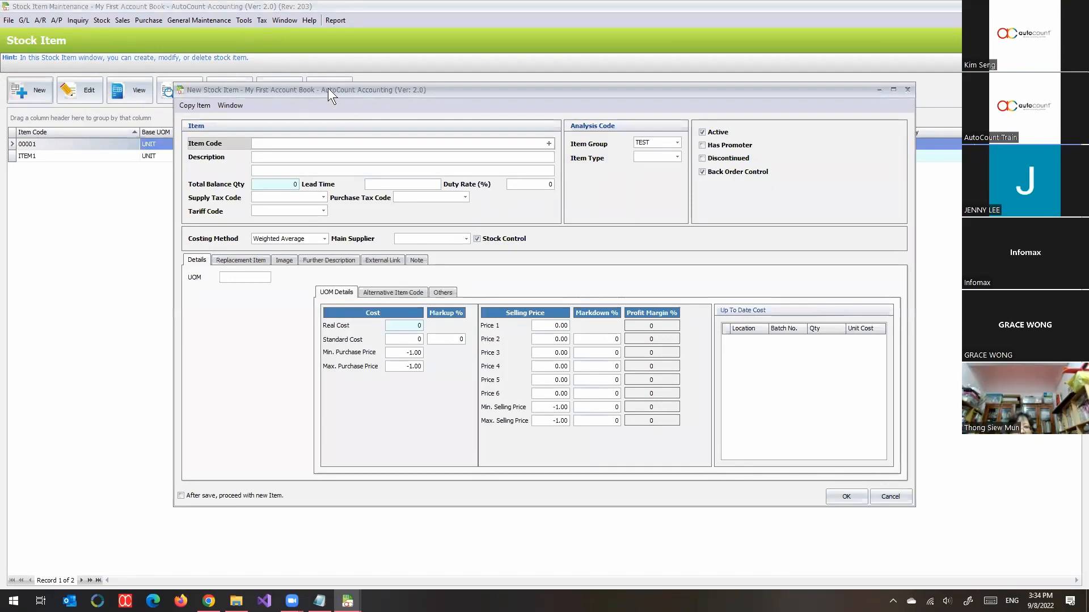
drag(328, 87, 242, 60)
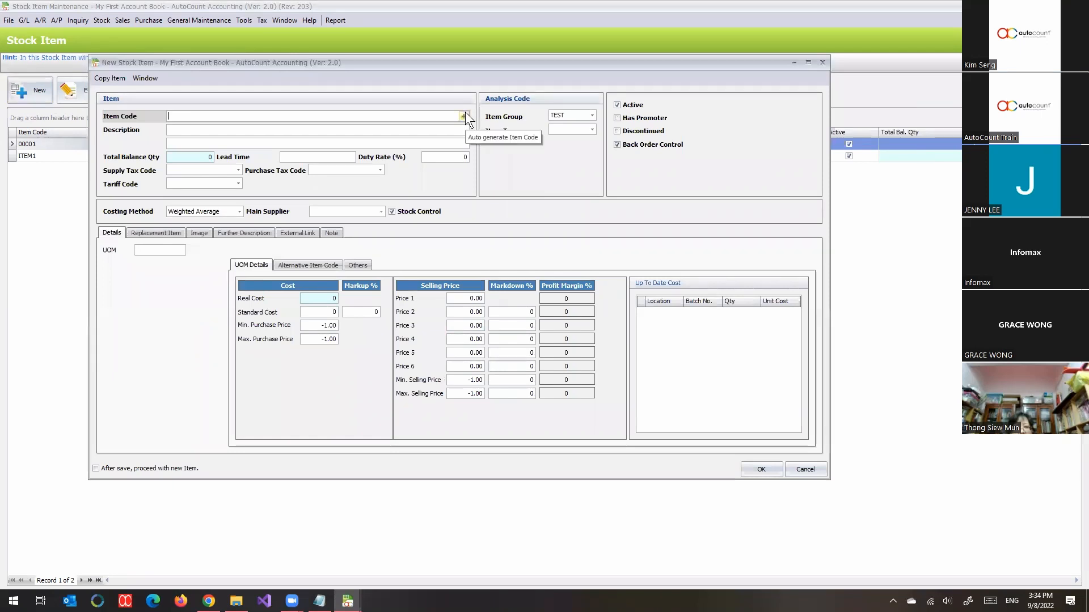
text(SERVIC)
text(E CHARGE)
click(568, 114)
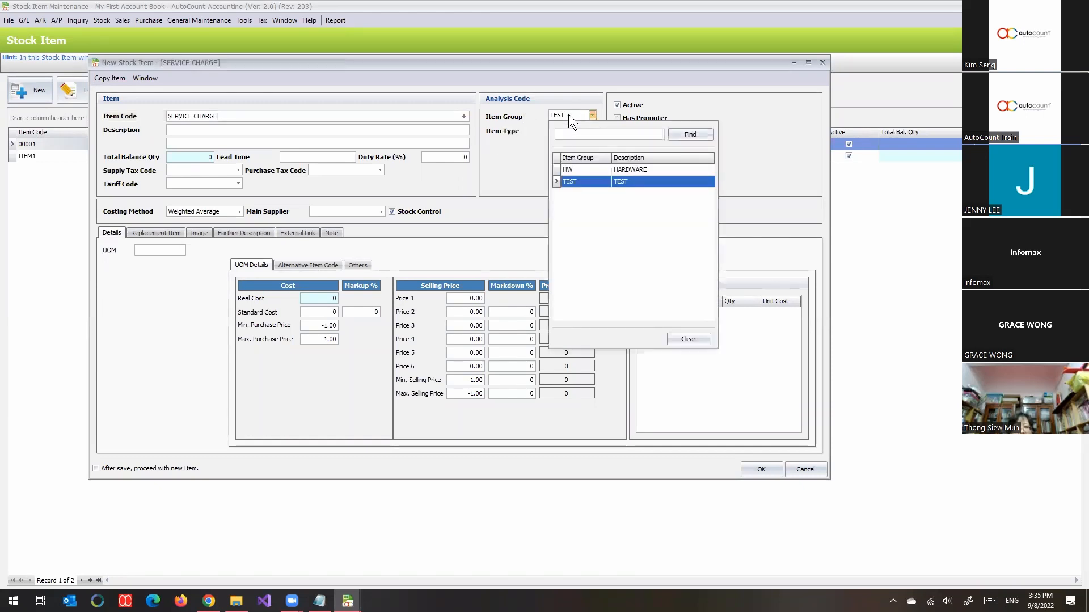
click(325, 131)
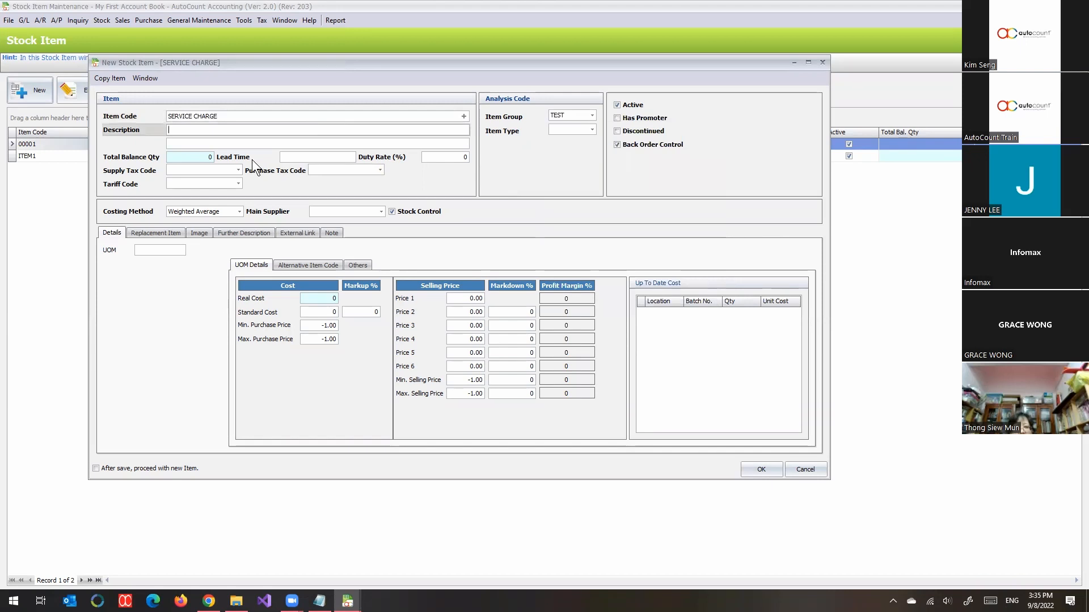
text(SERVICE CHARGE)
Step: Turn off Stock Control for the service charge item and set its UOM to HOUR and Price 1 to 20
click(430, 212)
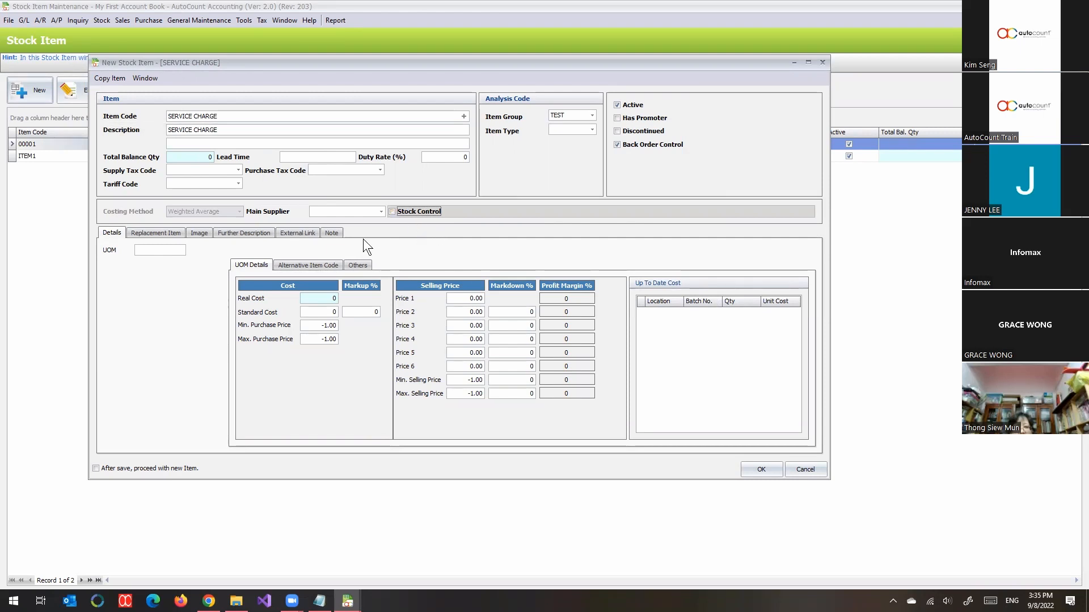
click(168, 253)
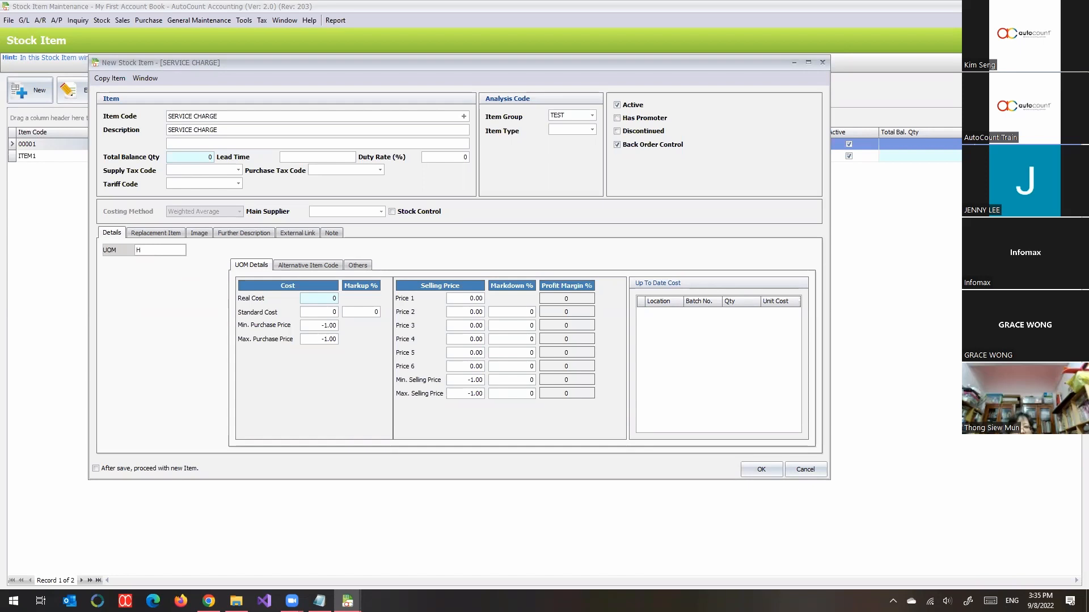
text(OUR)
click(468, 300)
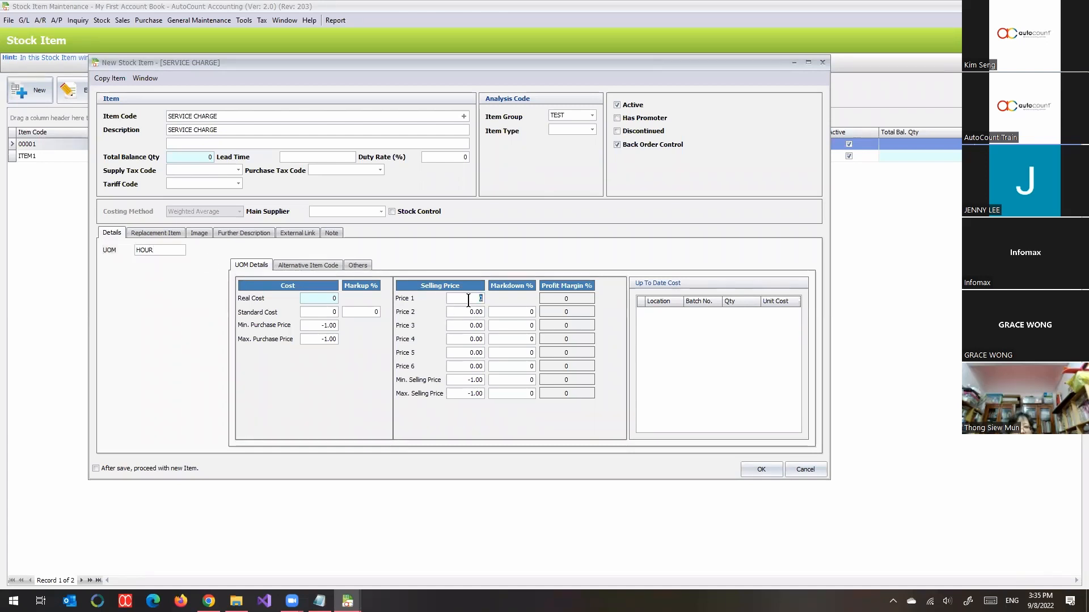
text(20)
click(705, 340)
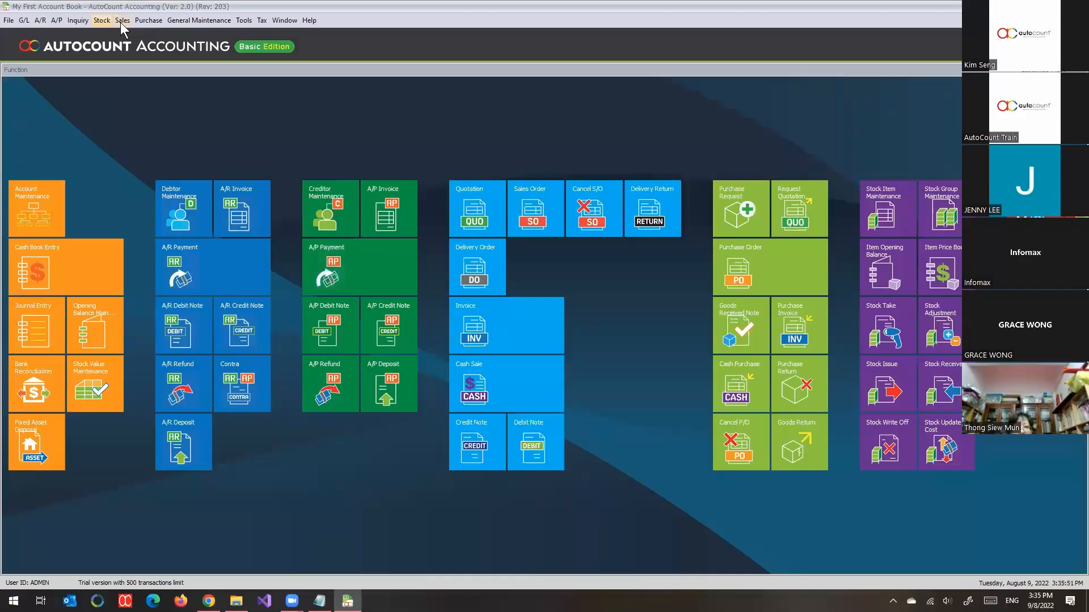
Step: Start a new sales invoice and select COMPANY A as its debtor
click(121, 21)
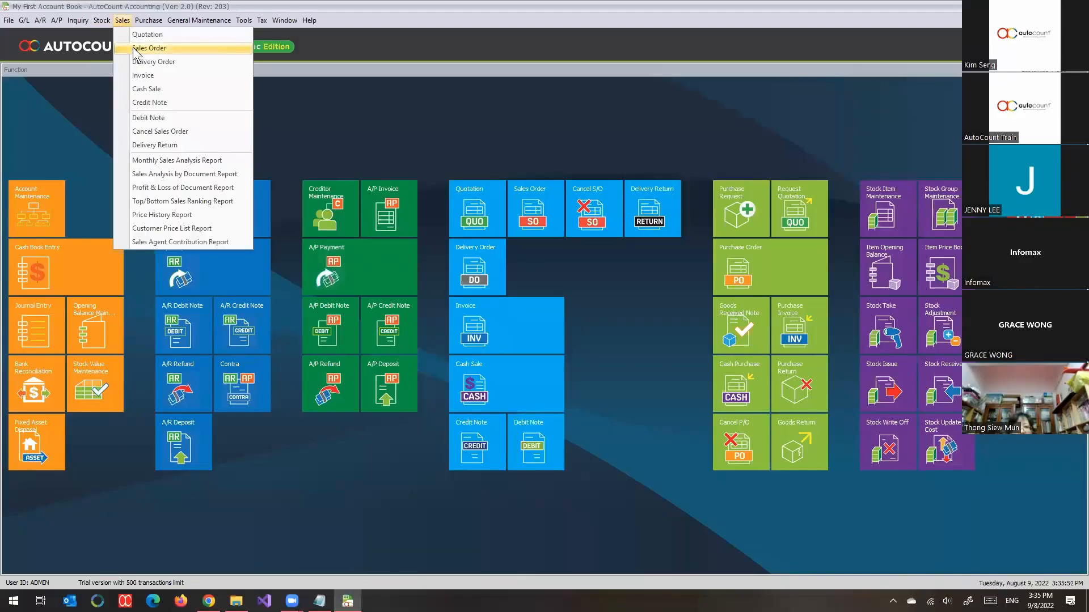
click(139, 76)
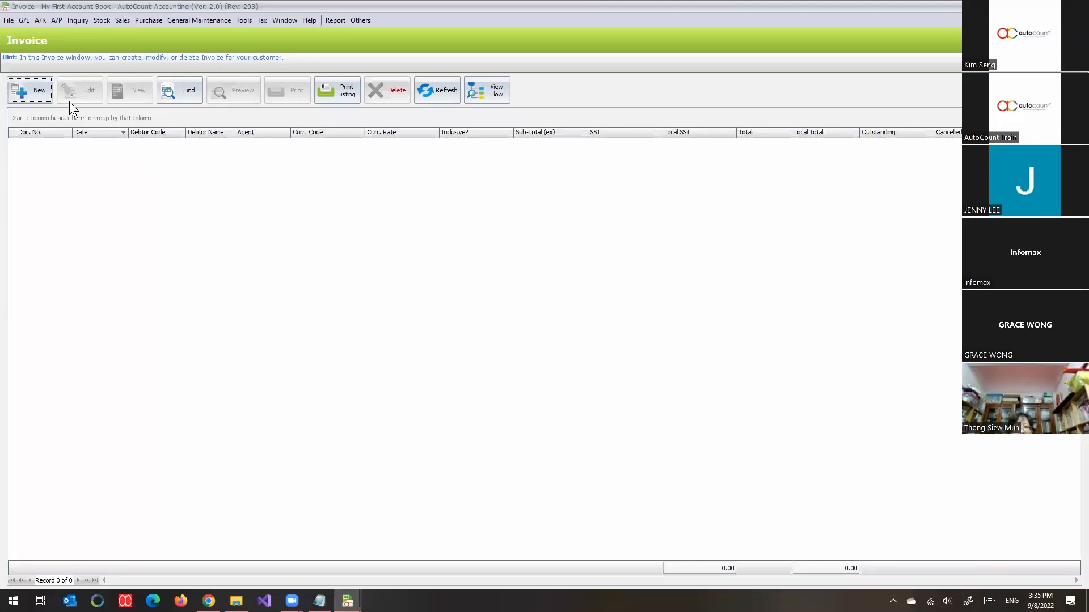
click(35, 92)
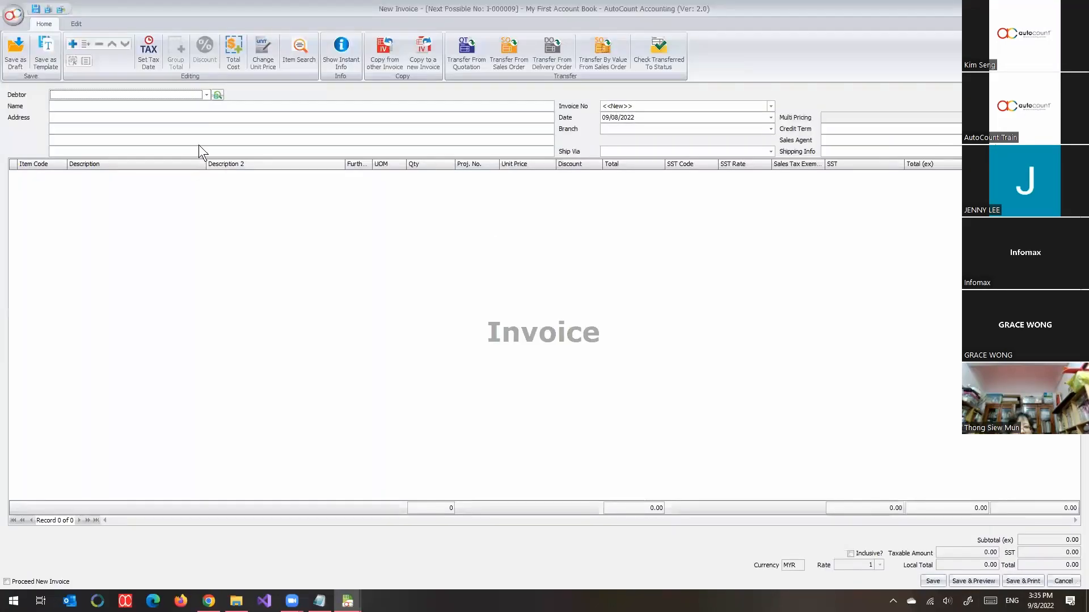
click(206, 94)
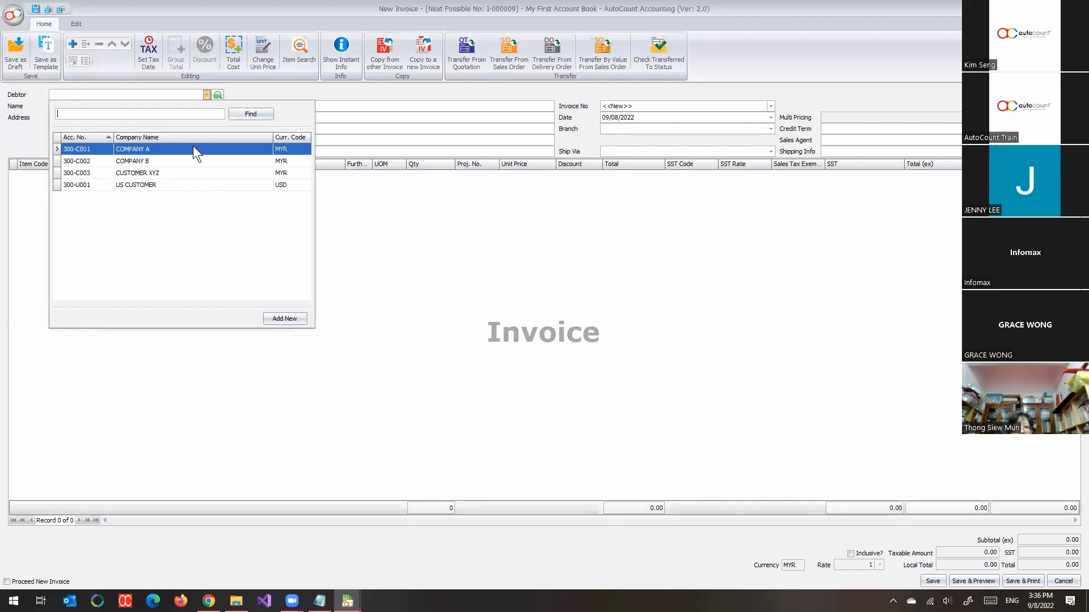
click(193, 146)
right_click(206, 221)
click(220, 227)
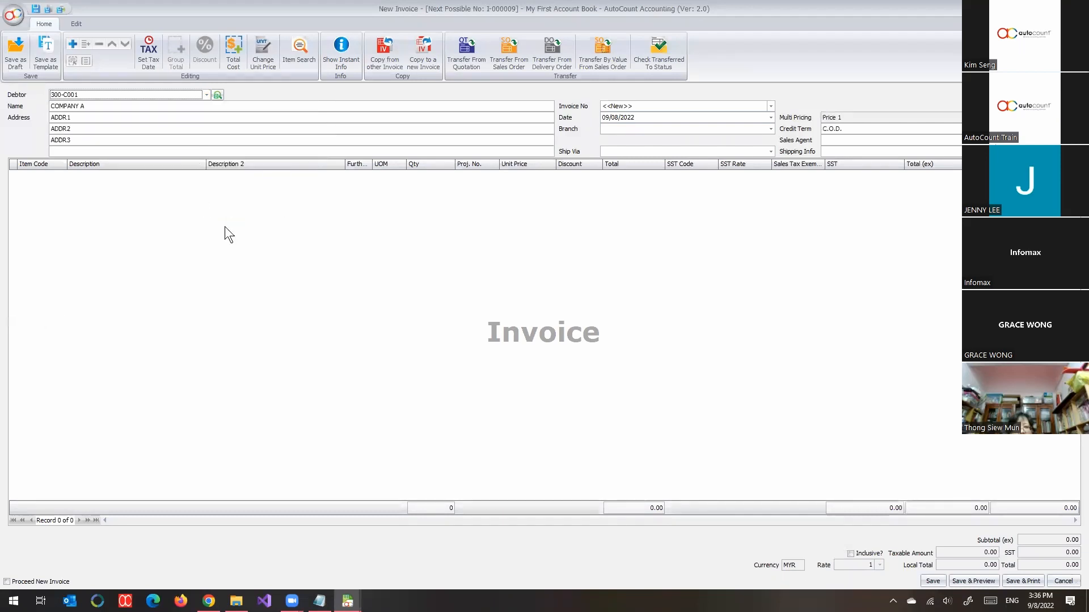
Step: Add a detail line for item 00001 to the COMPANY A invoice
click(68, 179)
click(63, 176)
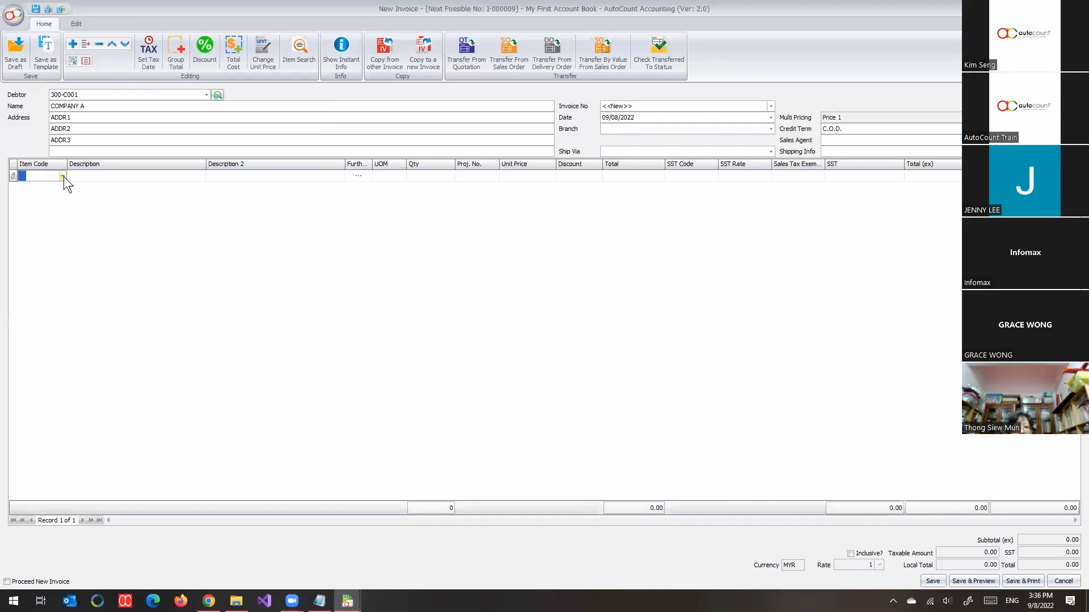
click(63, 175)
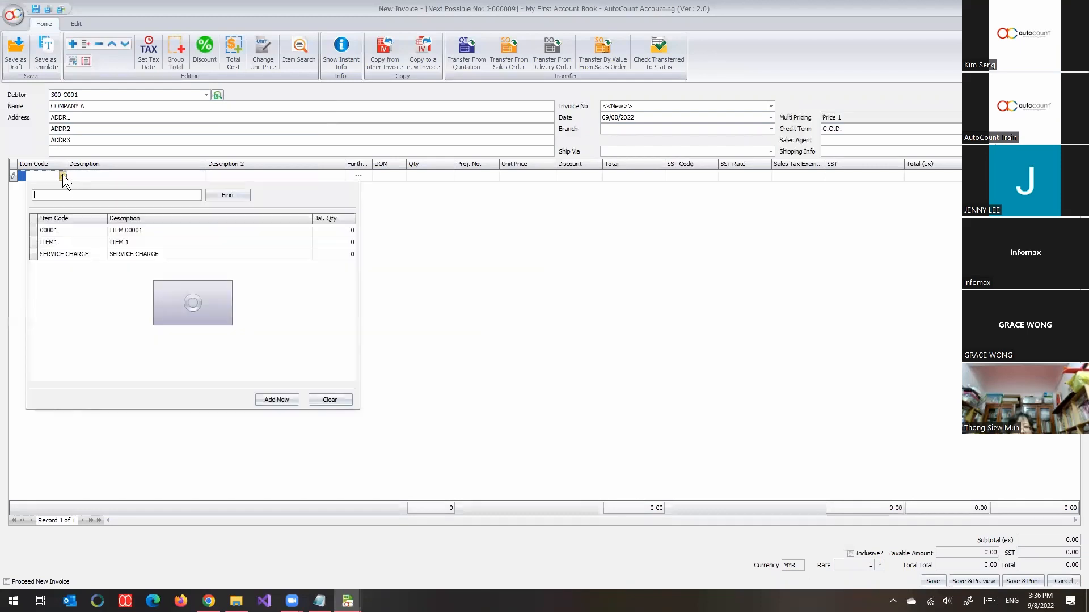
click(64, 229)
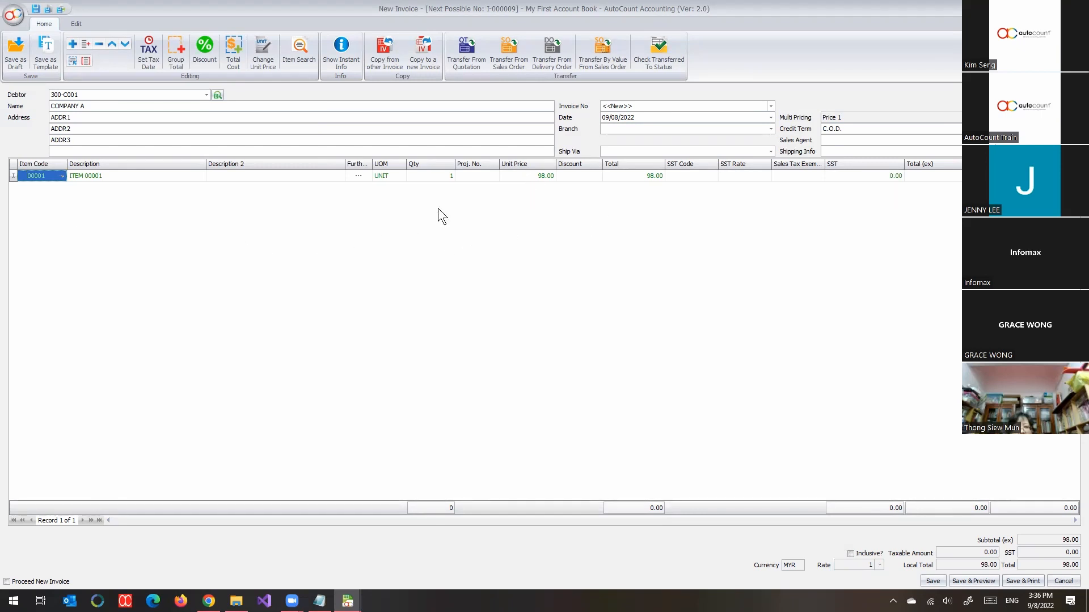
Step: Add a second detail line to the invoice for the SERVICE CHARGE item
right_click(361, 207)
click(382, 215)
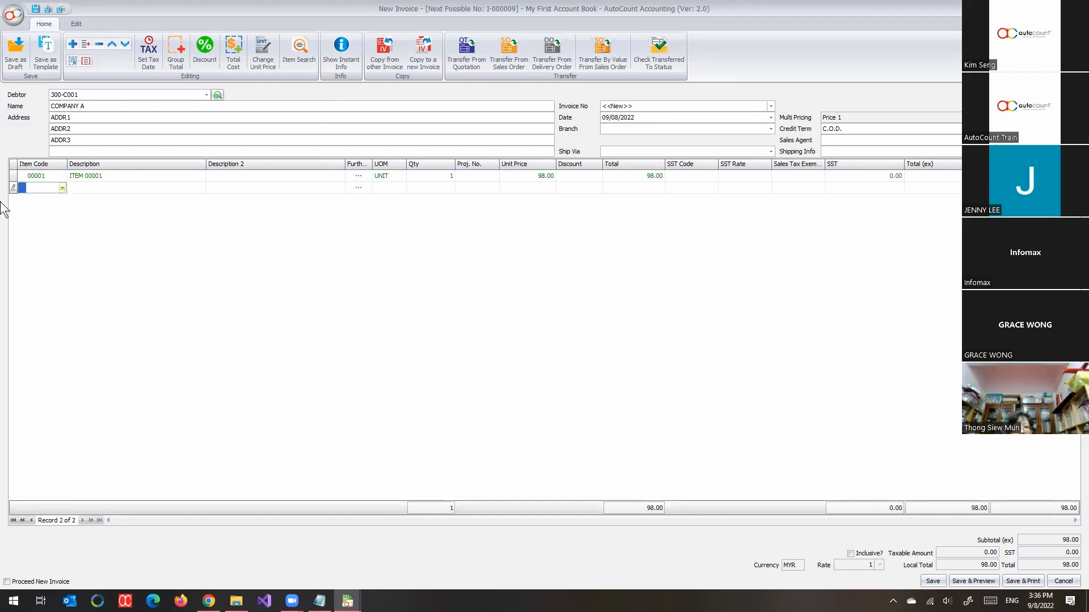
click(62, 189)
click(65, 265)
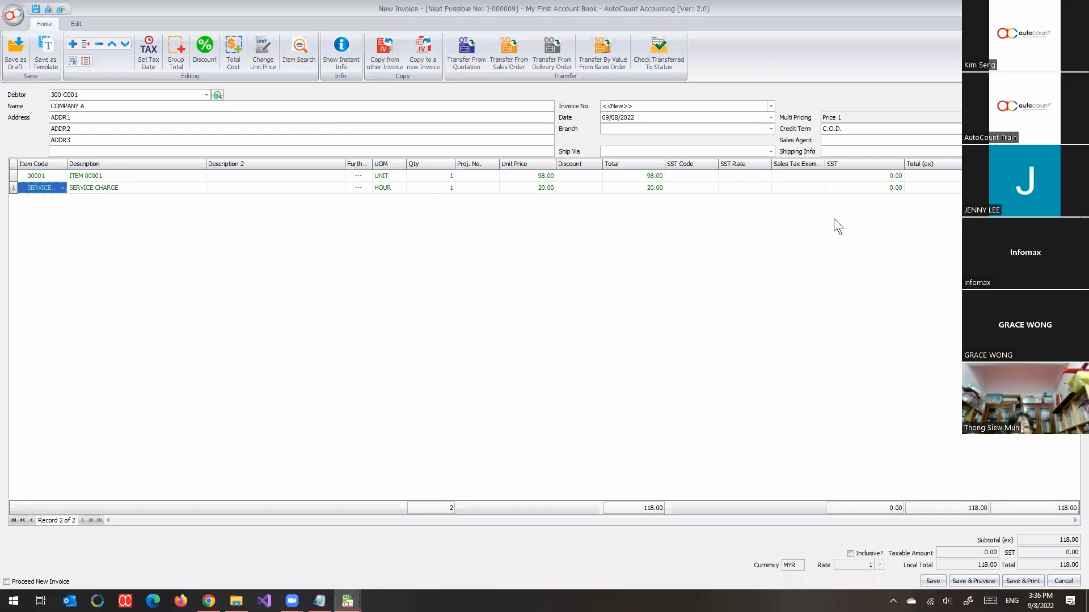
click(763, 291)
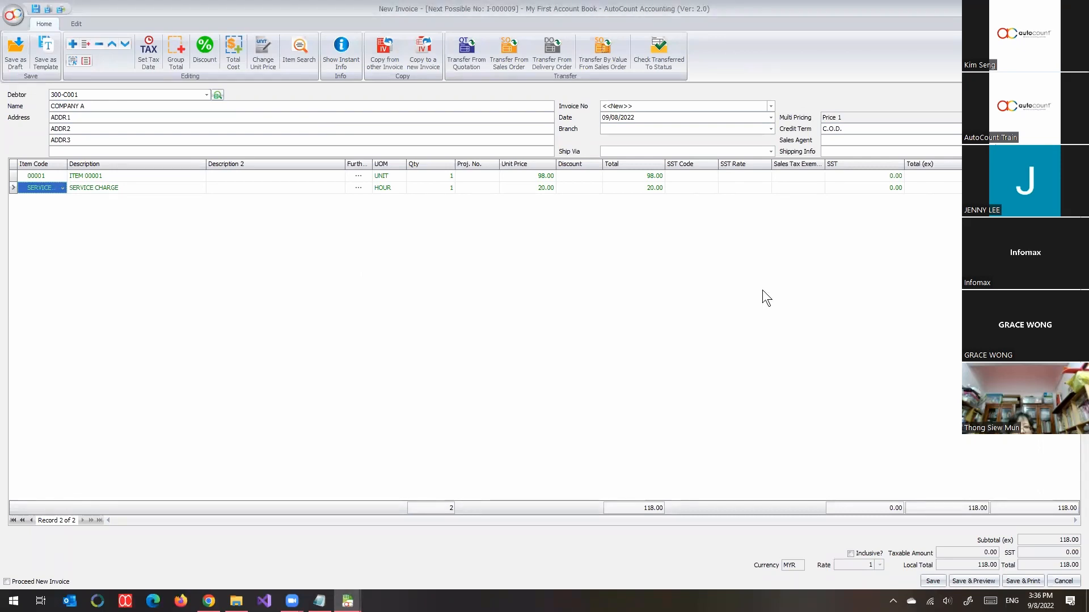
Step: Restore the invoice window from full screen, reposition it and enlarge it so the detail columns are readable
double_click(662, 1)
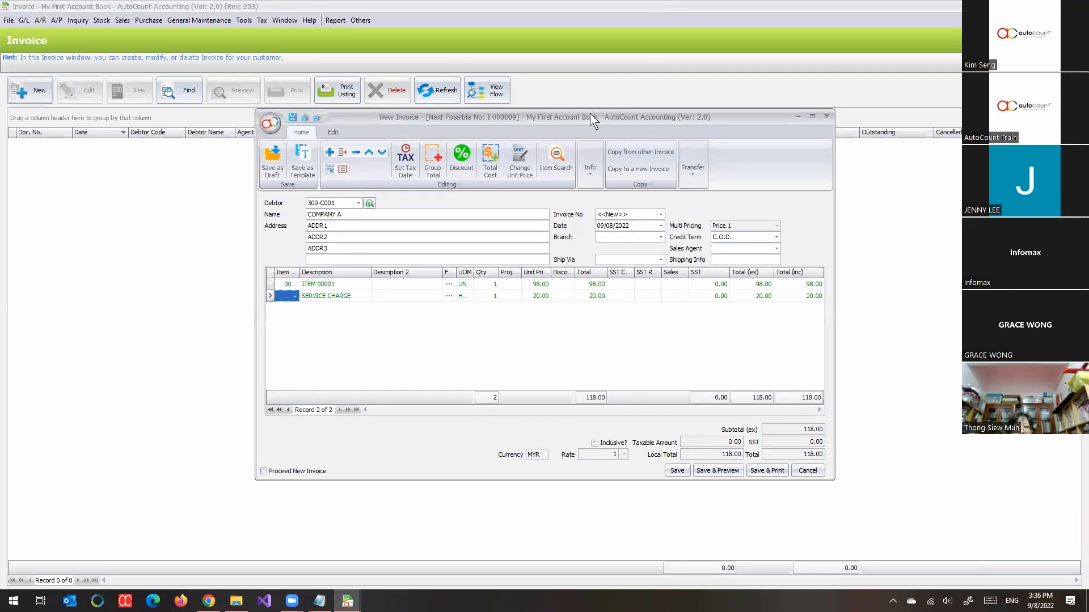
drag(590, 113, 443, 49)
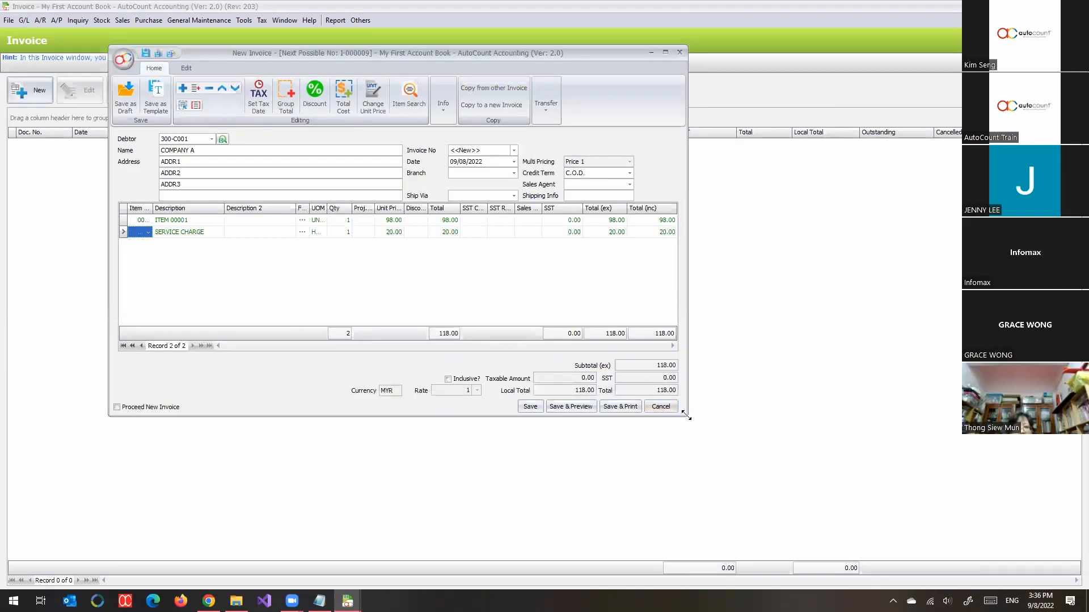
drag(685, 416, 909, 541)
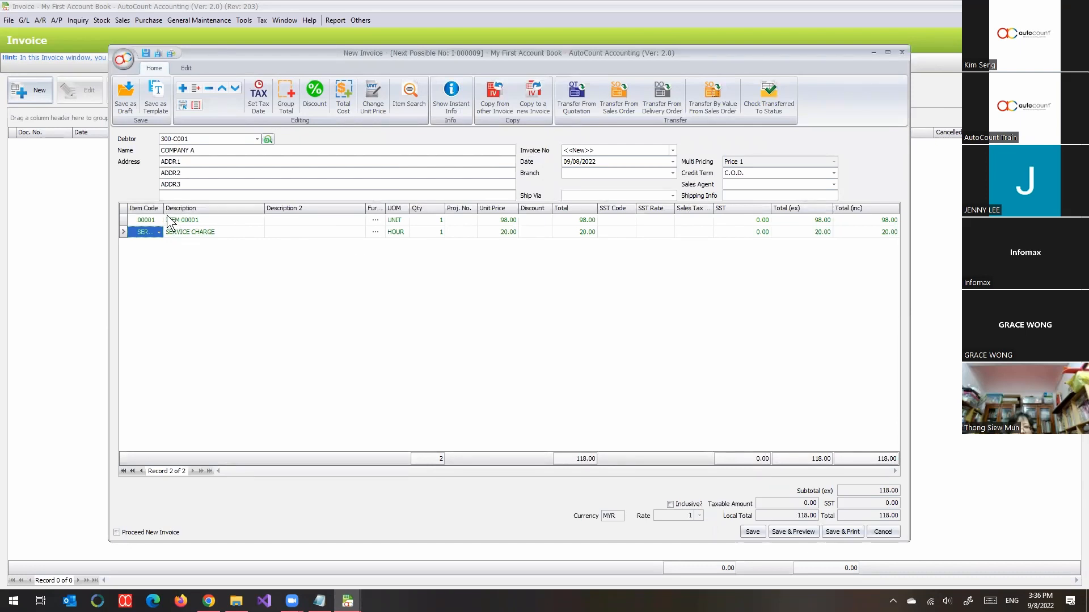
Step: Widen the Item Code column and add the Acc. No. column between Item Code and Description in the detail grid
drag(163, 209, 228, 208)
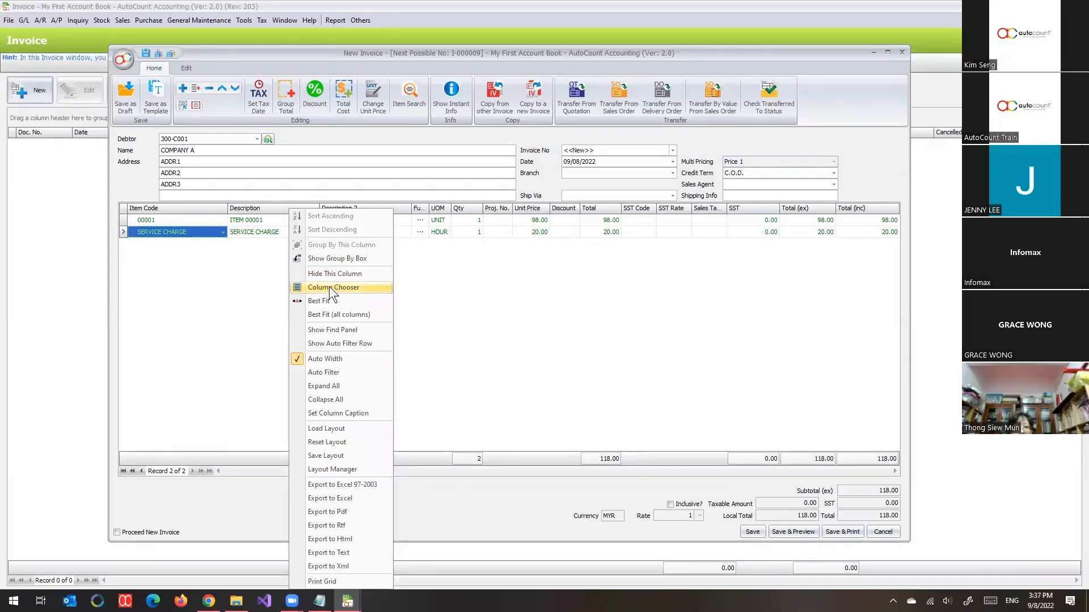
click(329, 287)
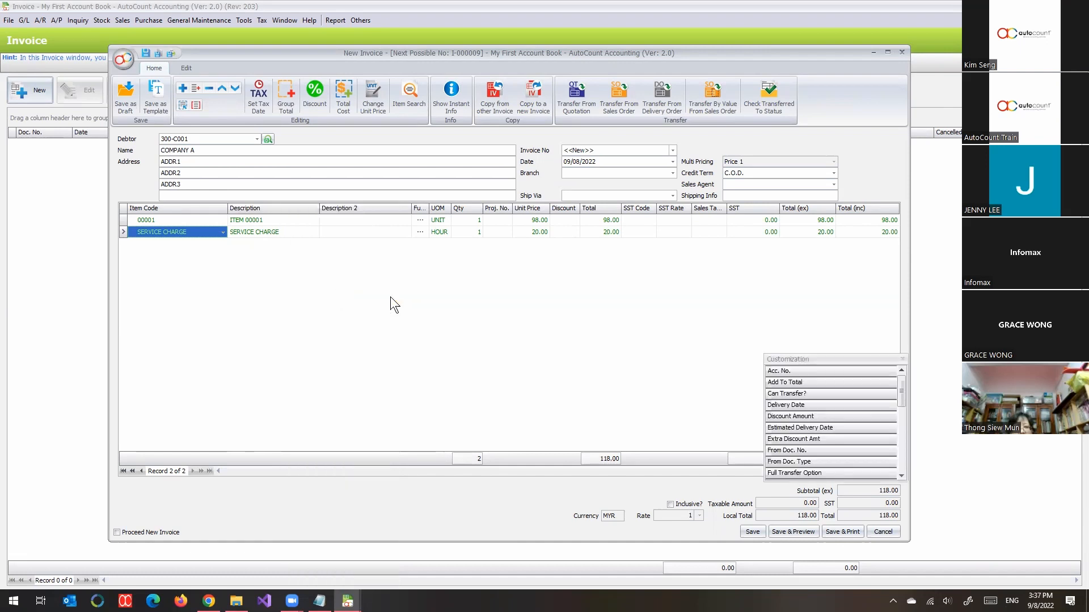
drag(782, 370, 256, 229)
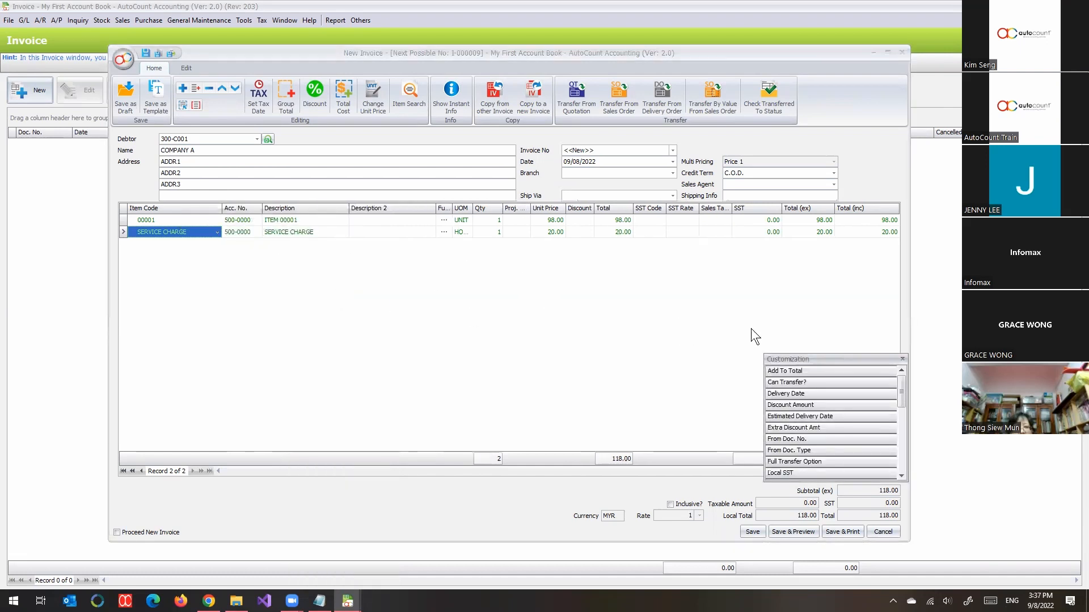
click(902, 360)
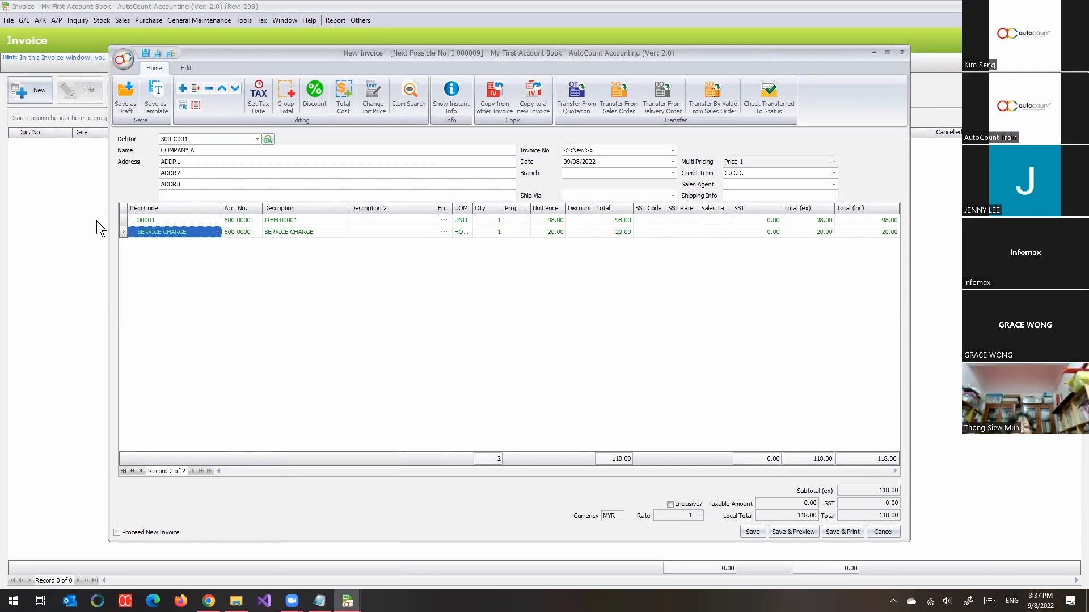
Step: Examine the account choices for item 00001's line and the TEST group's Sales Code in Stock Group Maintenance
click(239, 223)
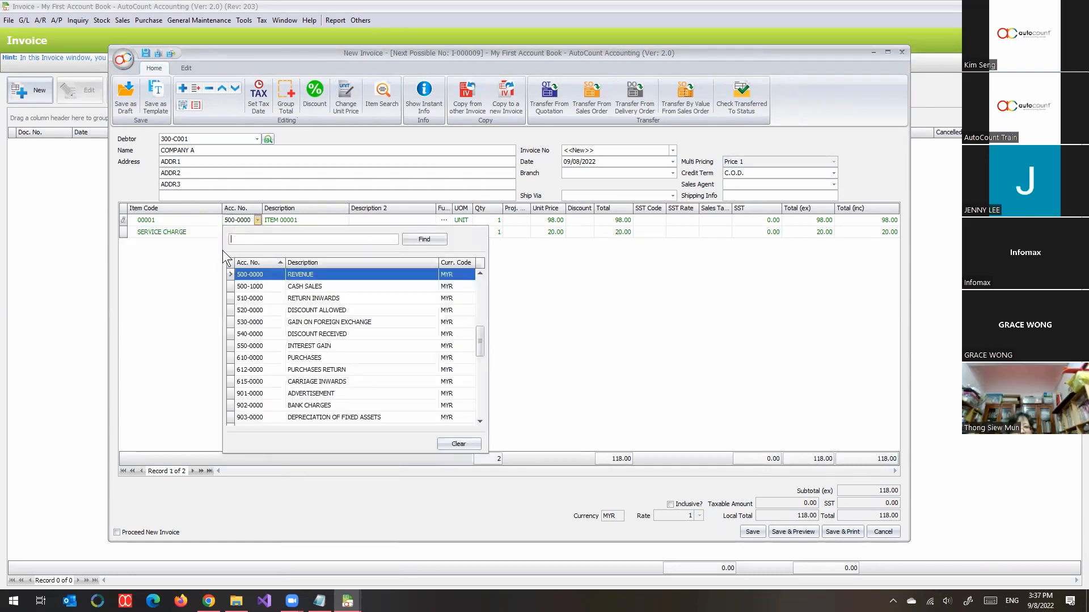
click(179, 266)
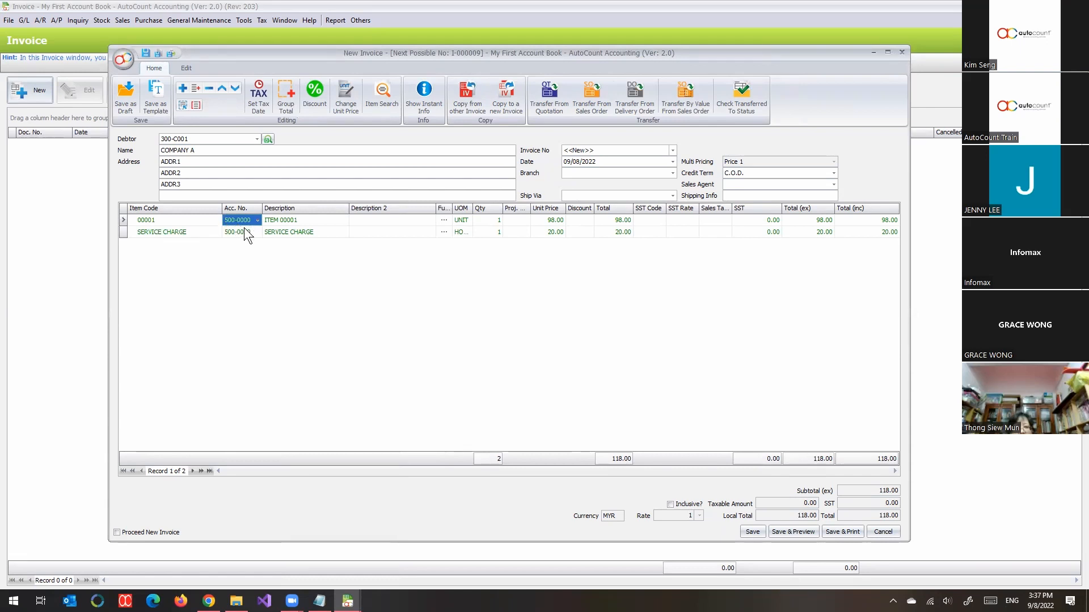
click(96, 21)
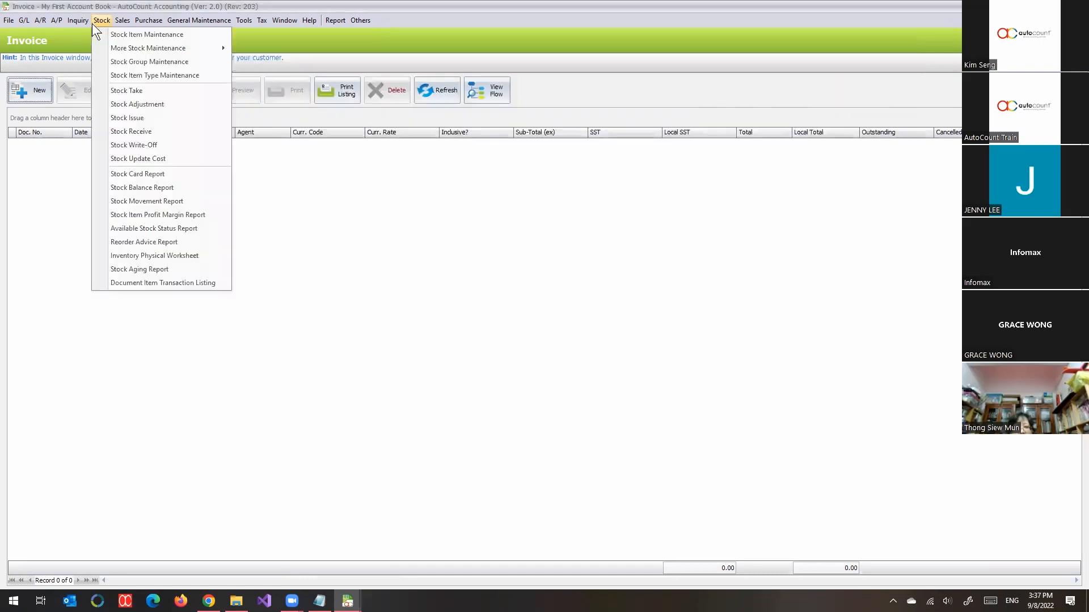
click(117, 62)
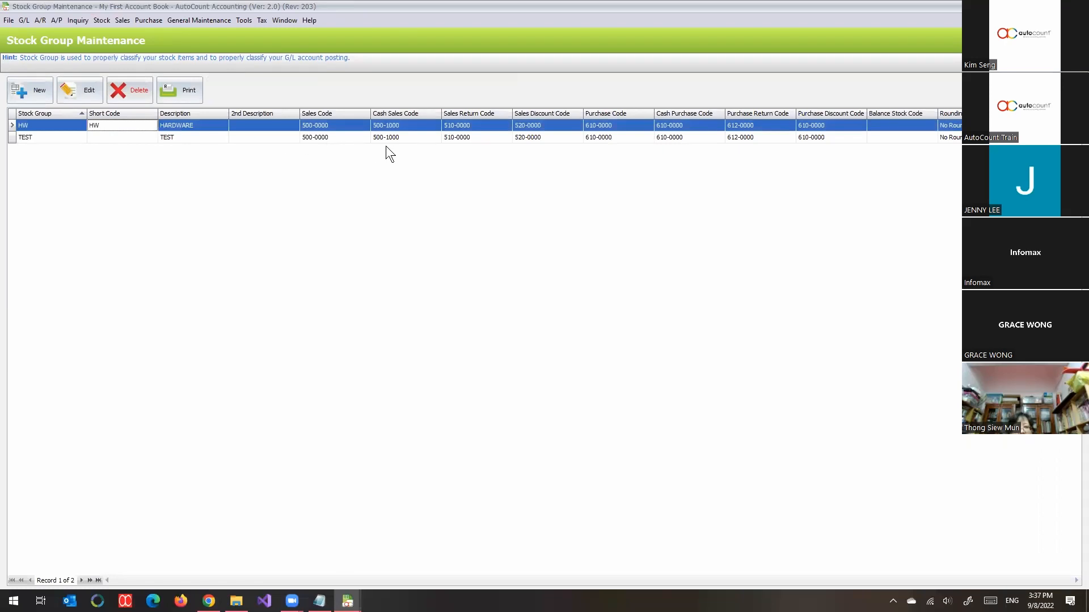
click(324, 139)
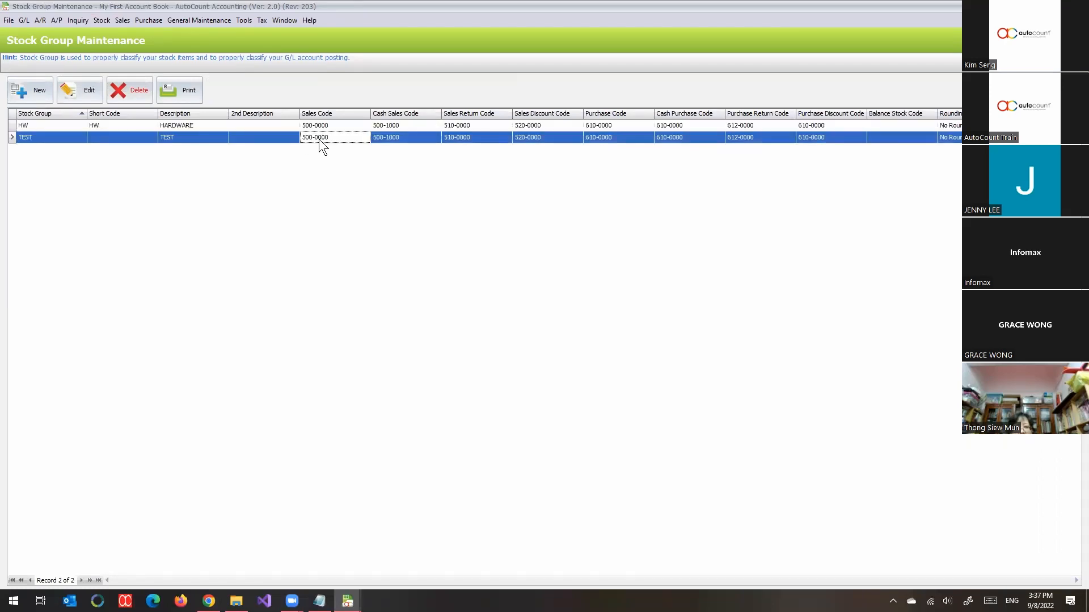
Step: Return to the COMPANY A invoice and save it, accepting the negative stock quantity for item 00001
click(348, 601)
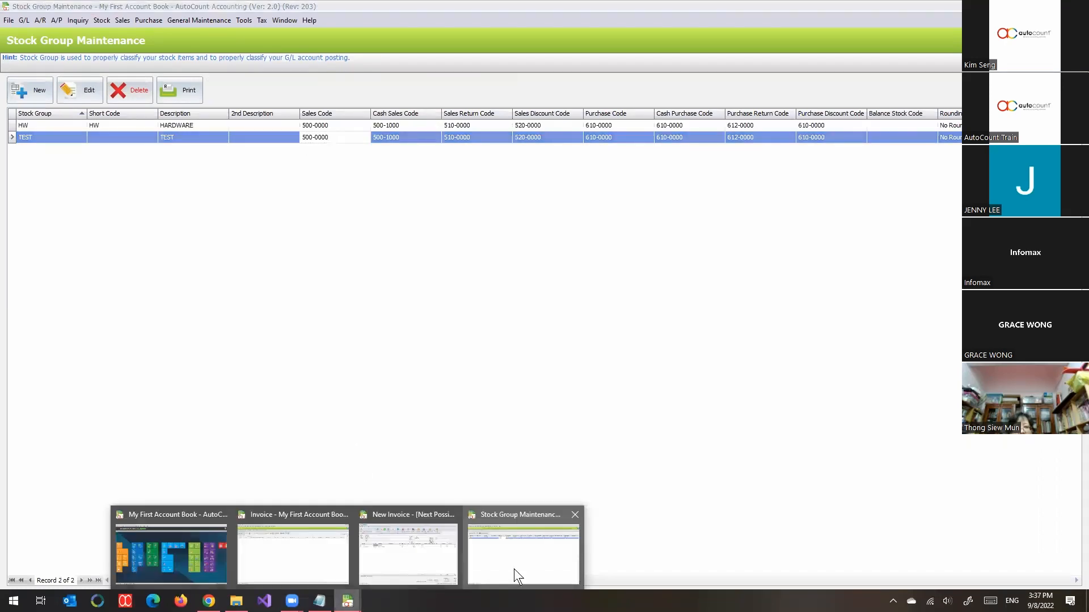
click(415, 547)
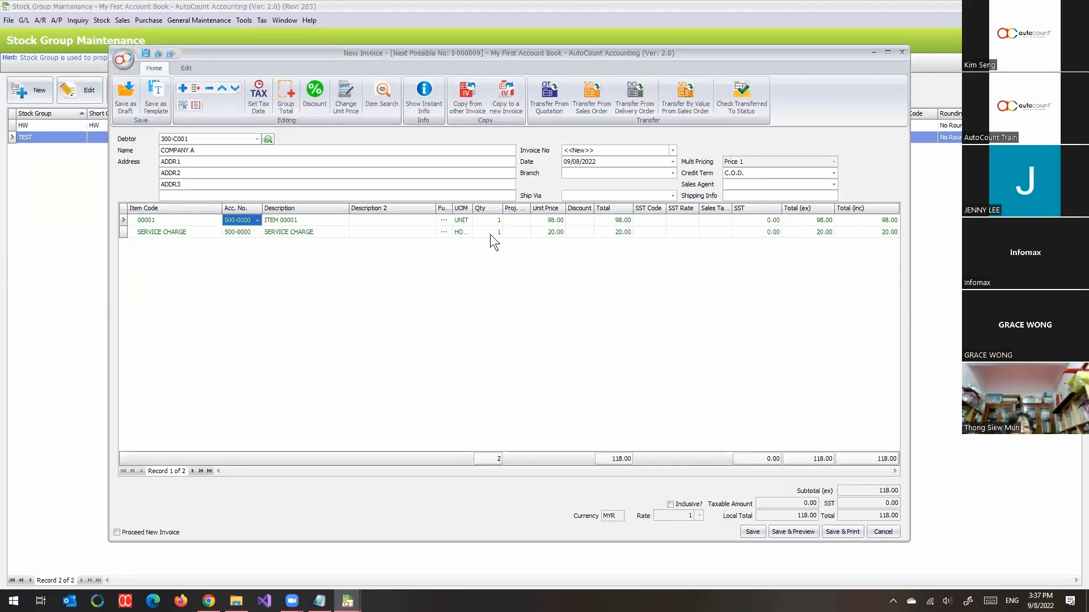
double_click(521, 56)
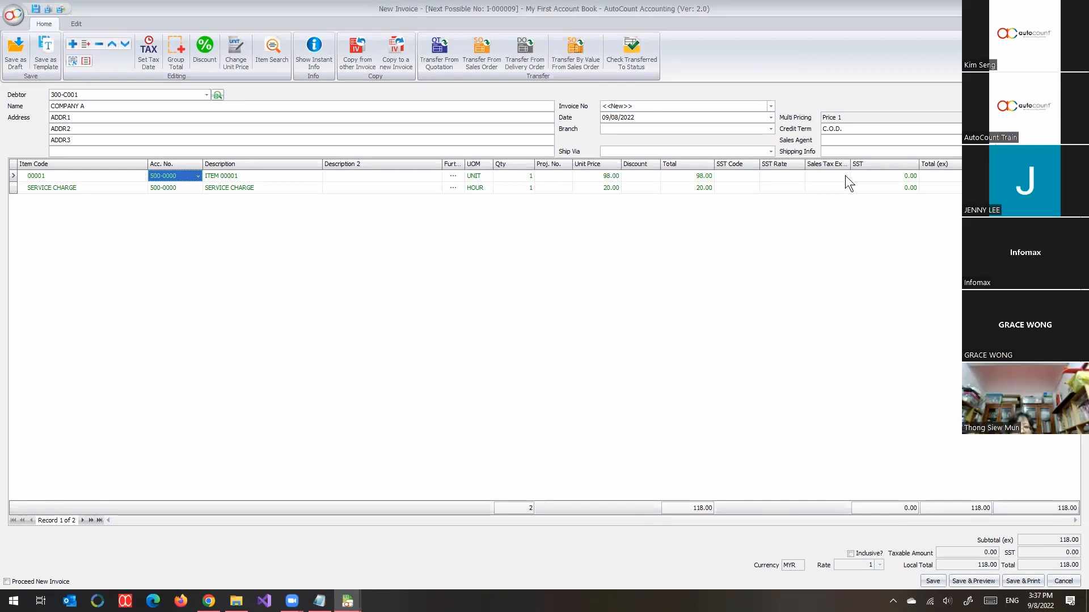
double_click(784, 3)
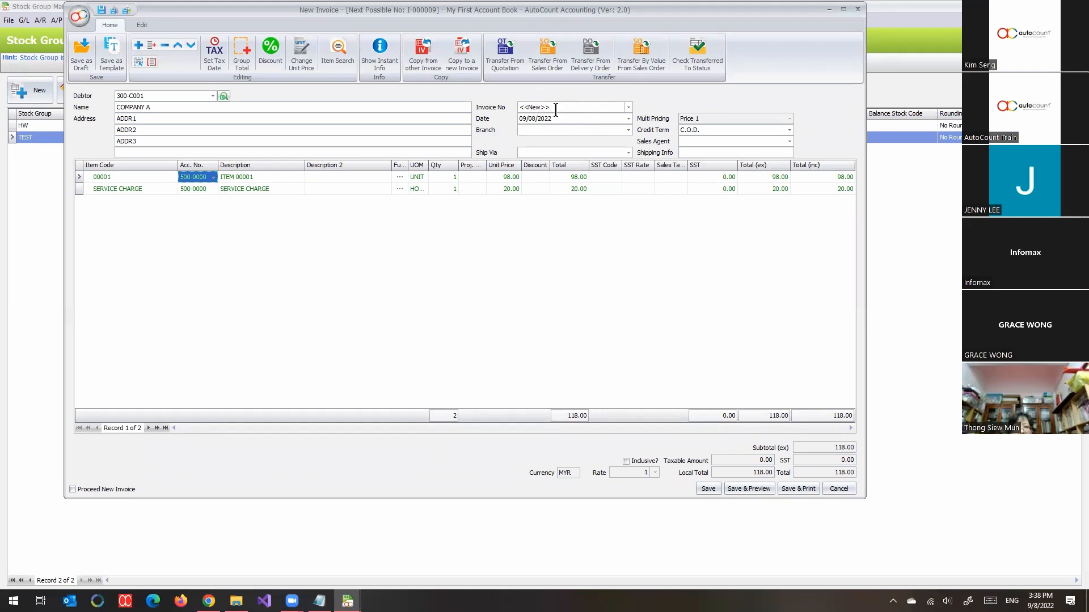
click(709, 489)
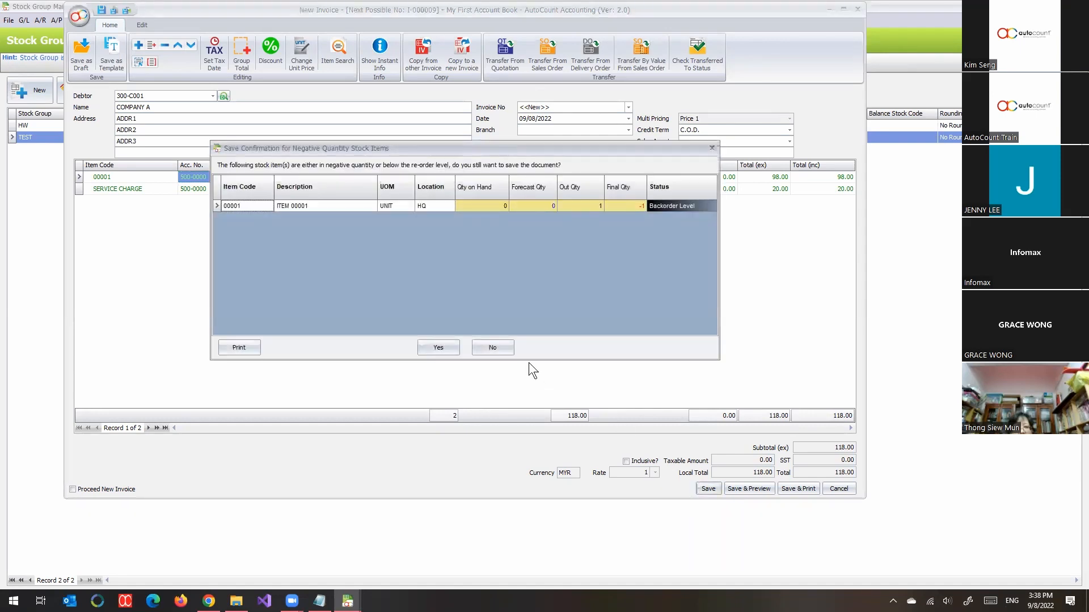
click(445, 345)
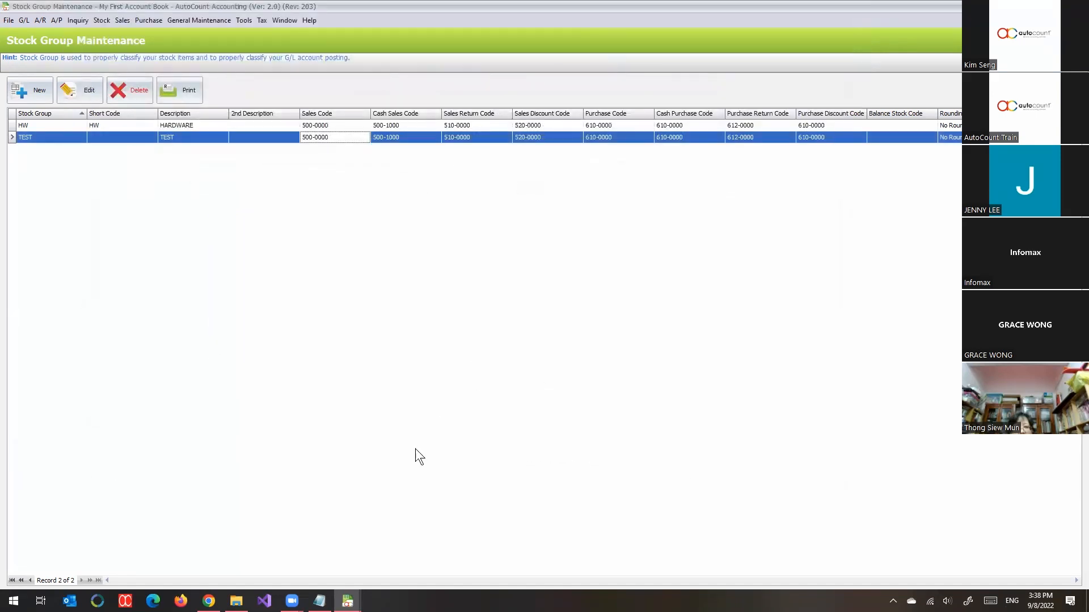
Step: Return to the invoice list, open two new blank invoices and arrange their windows side by side
click(348, 600)
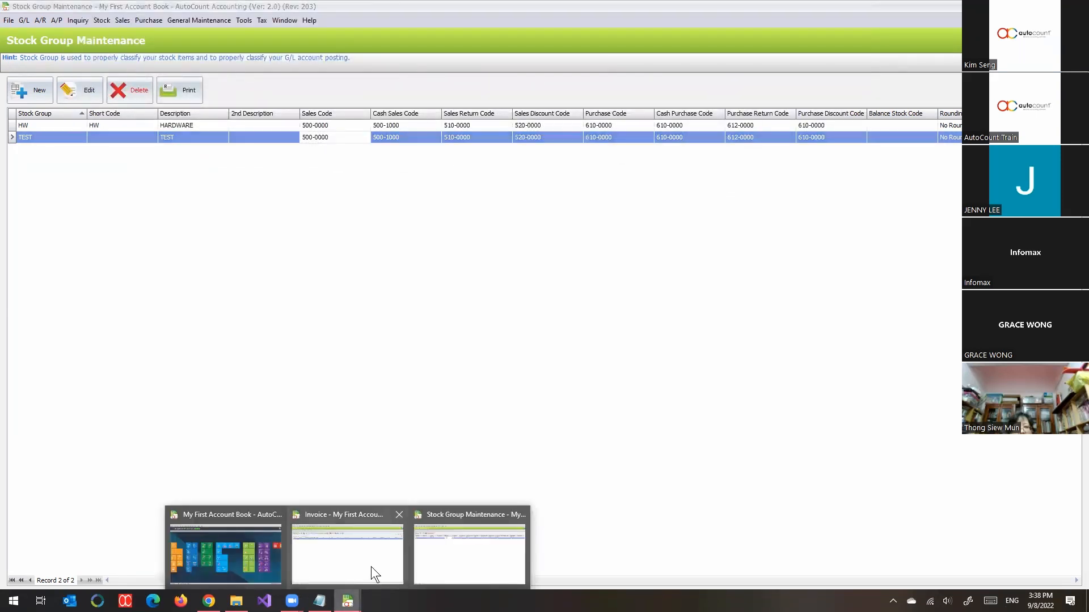
click(345, 562)
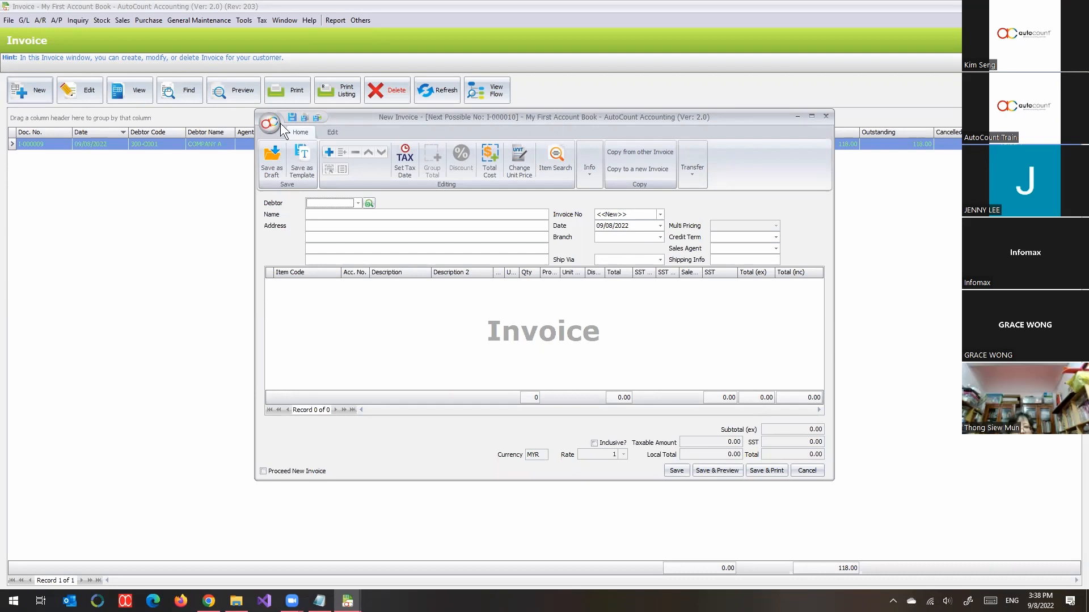
click(31, 95)
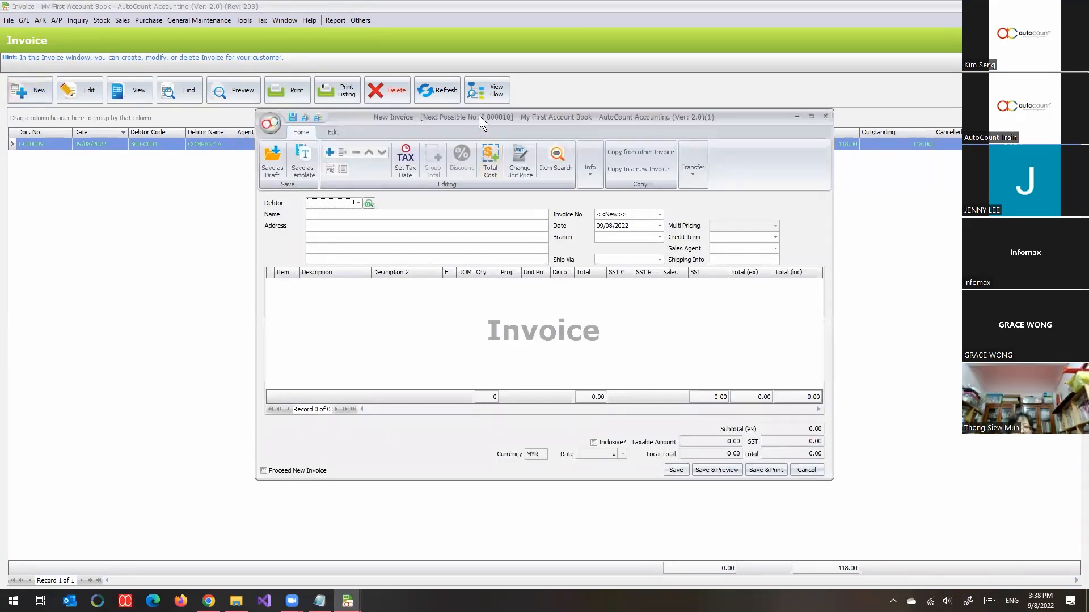
drag(479, 115, 310, 115)
mouse_move(347, 601)
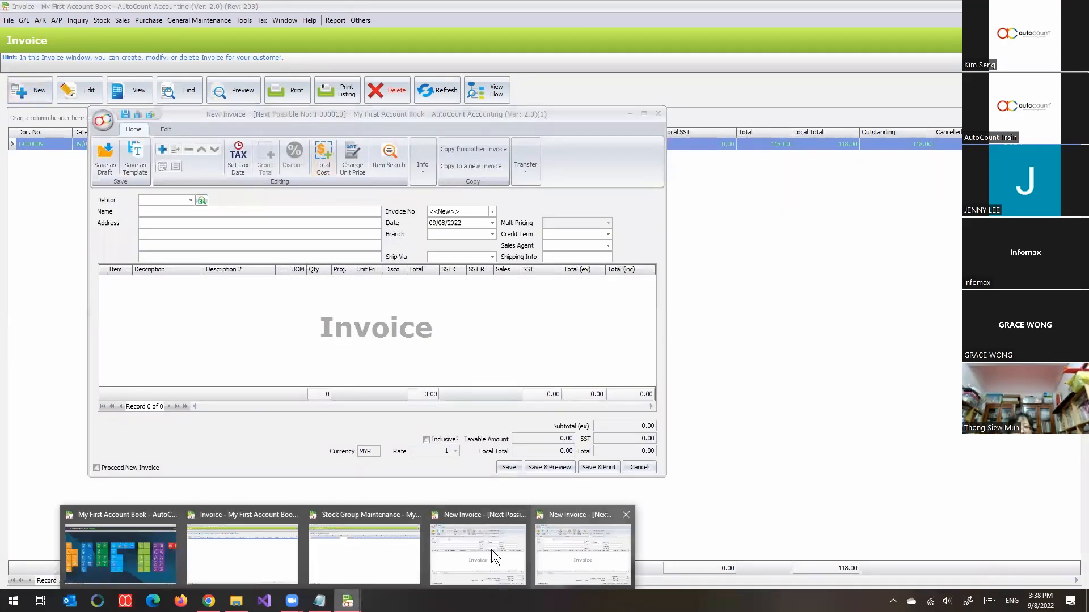
click(483, 553)
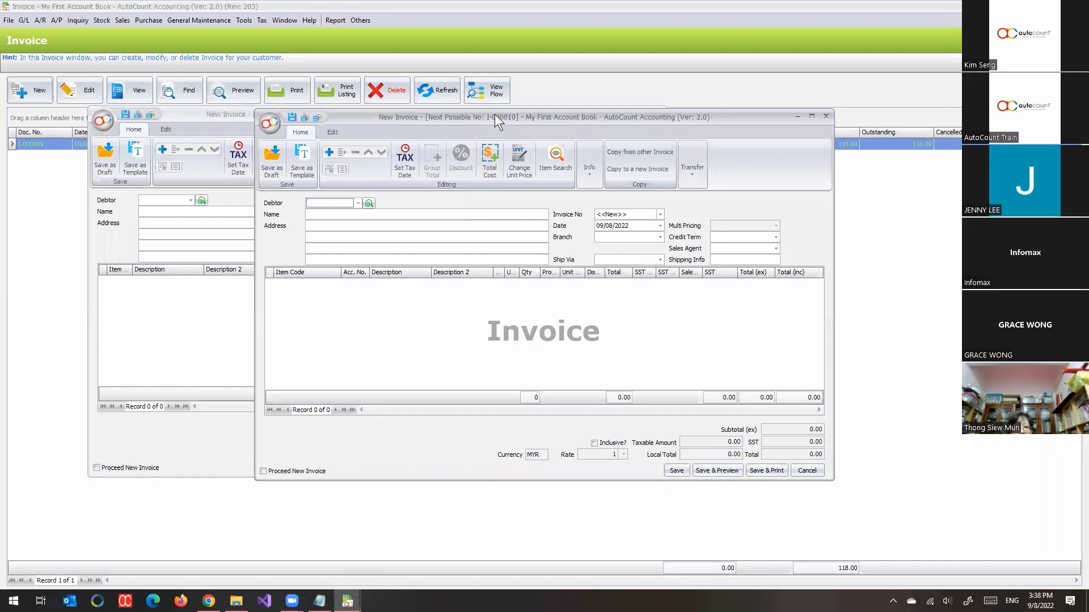
drag(494, 114, 691, 62)
drag(390, 119, 332, 156)
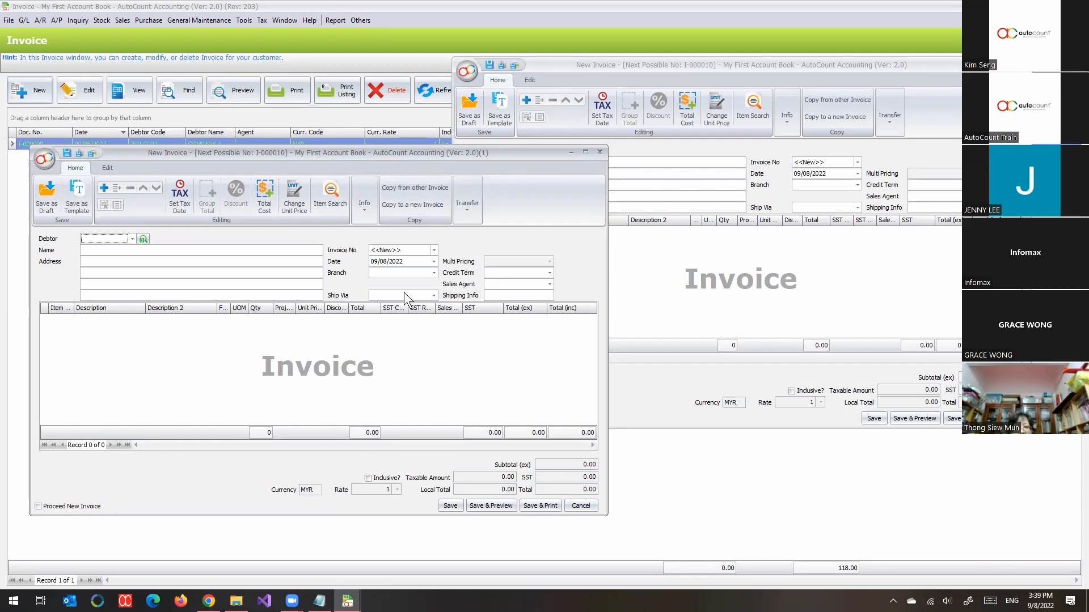
Step: Select COMPANY B as the debtor in both new invoices
click(142, 239)
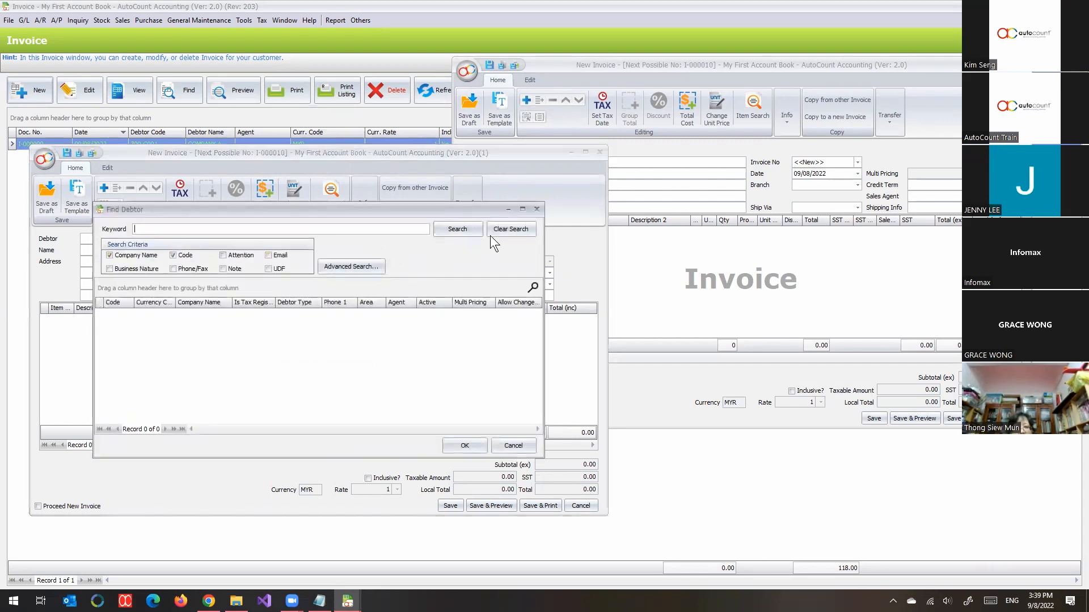
click(536, 208)
click(132, 239)
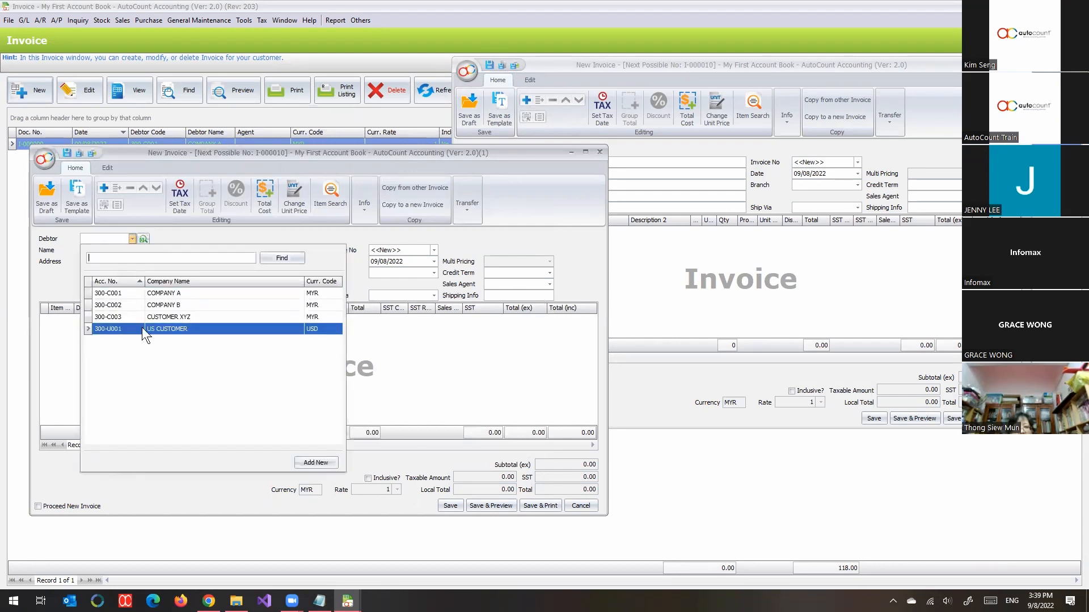
click(161, 305)
click(738, 334)
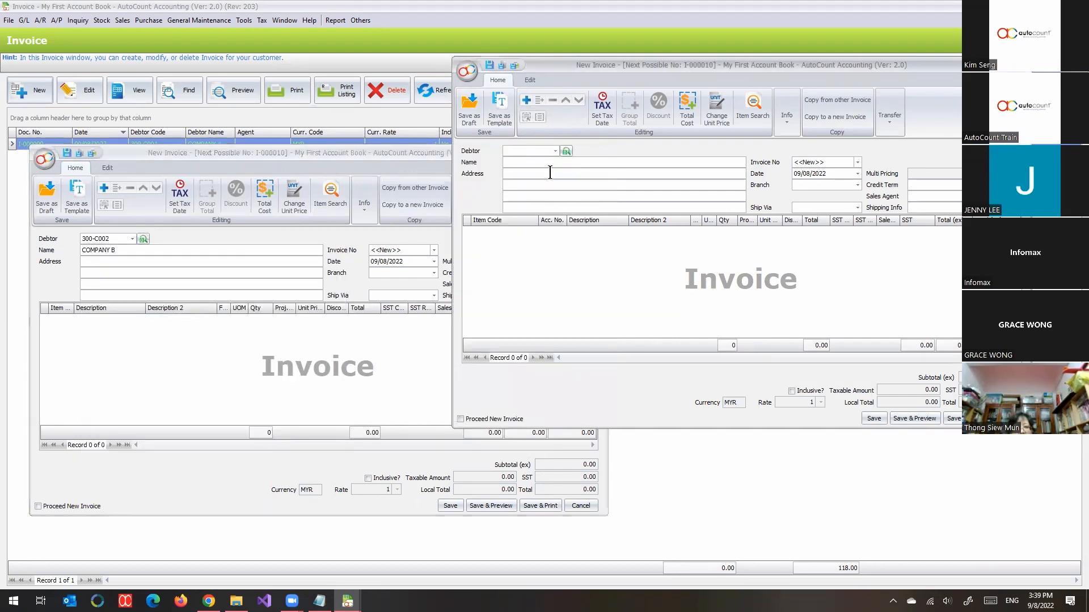
click(555, 151)
click(552, 218)
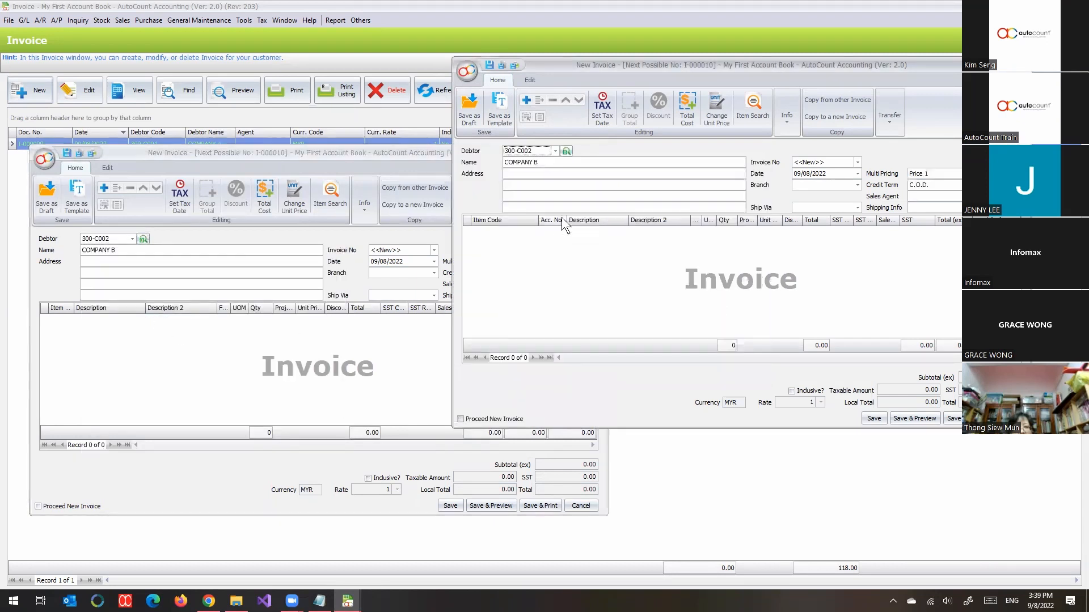
Step: Add an empty detail line to each of the two COMPANY B invoices
right_click(603, 270)
click(624, 274)
click(254, 345)
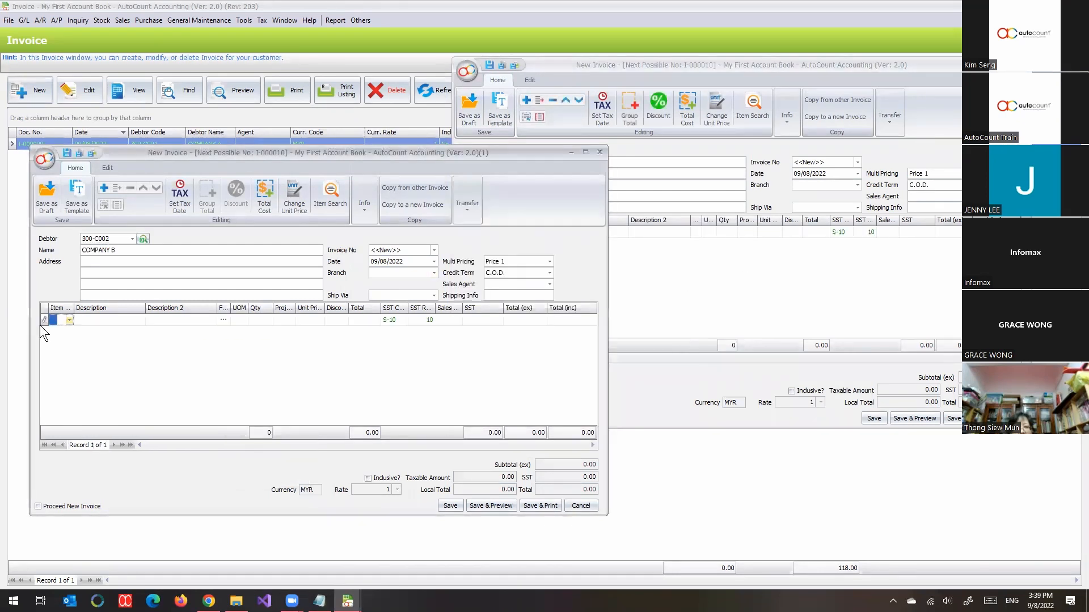
Step: Pick the SERVICE CHARGE item for the detail line of each of the two COMPANY B invoices
click(68, 321)
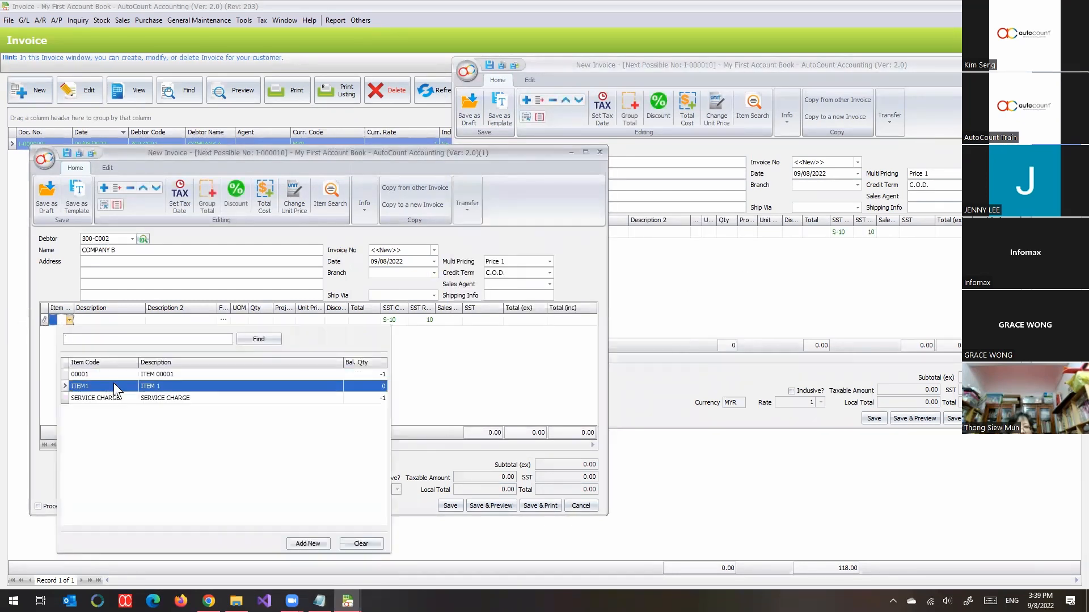
click(133, 397)
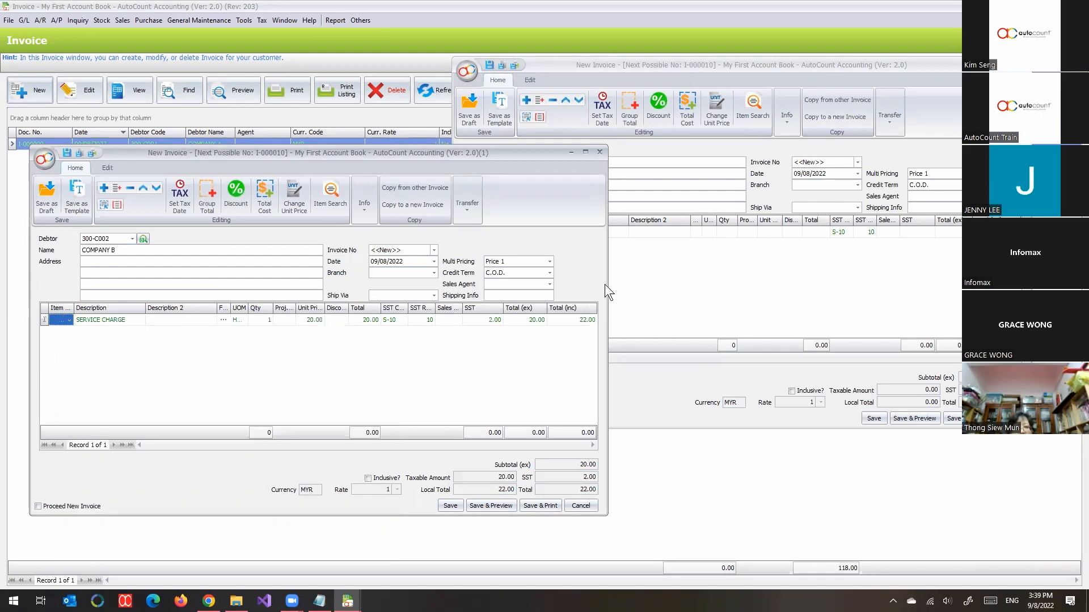
right_click(631, 274)
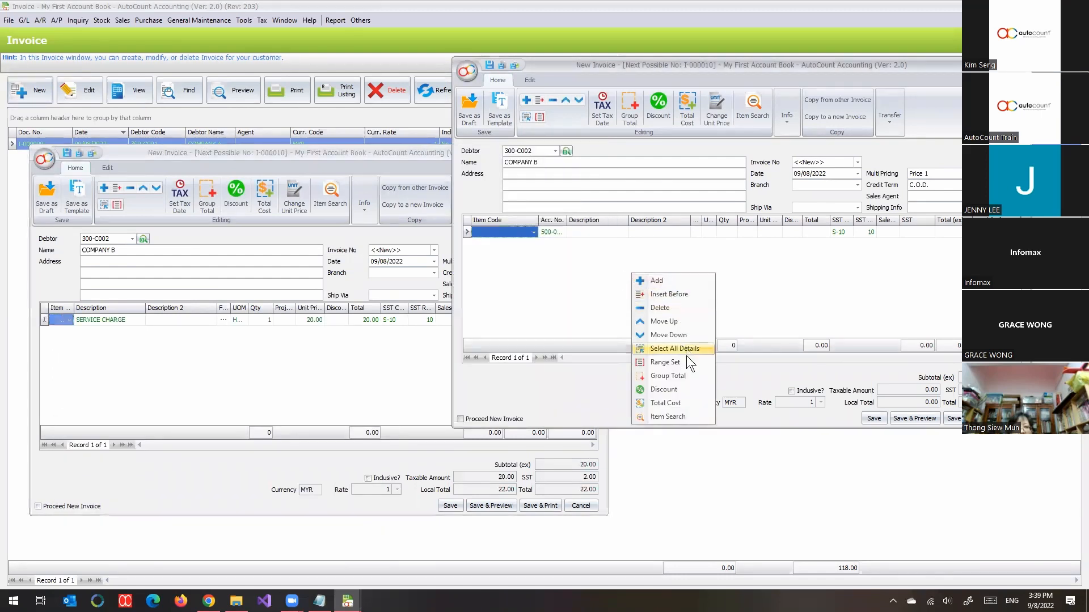
click(533, 233)
click(558, 315)
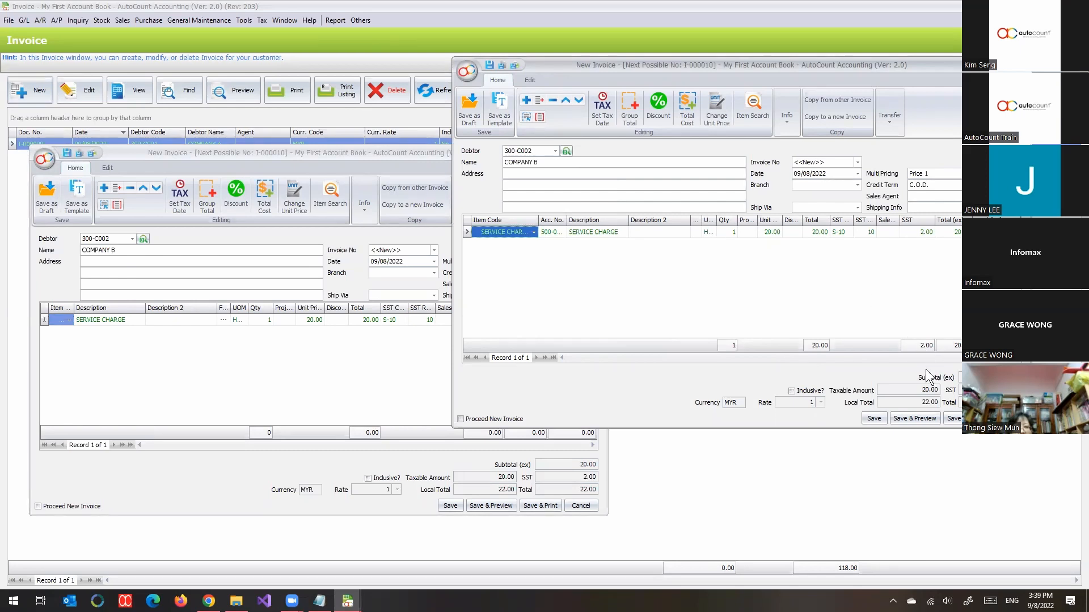
Step: Save both COMPANY B invoices
click(875, 420)
click(231, 356)
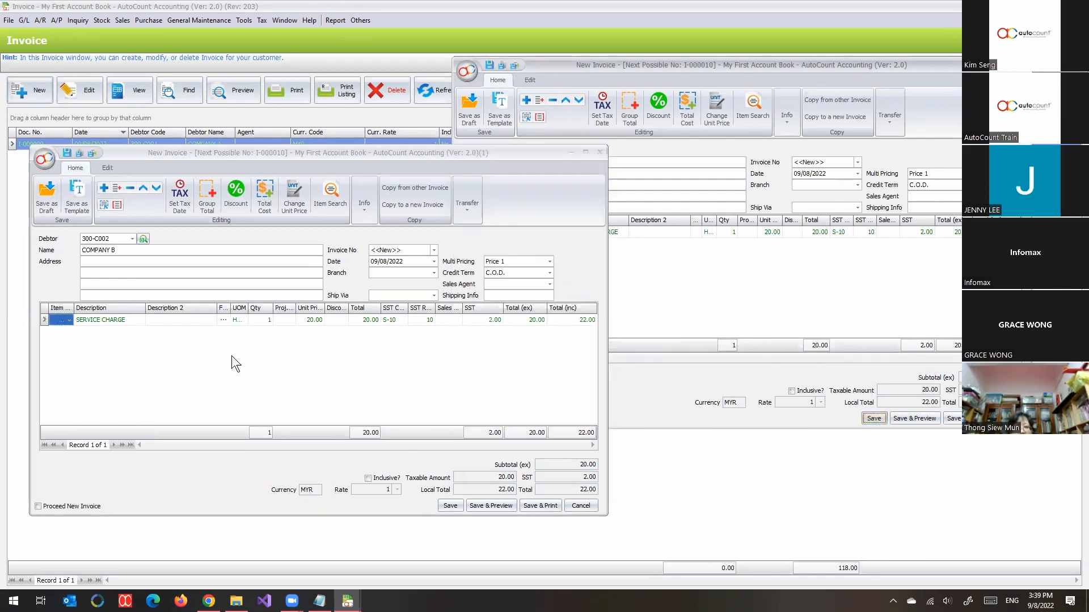
click(441, 506)
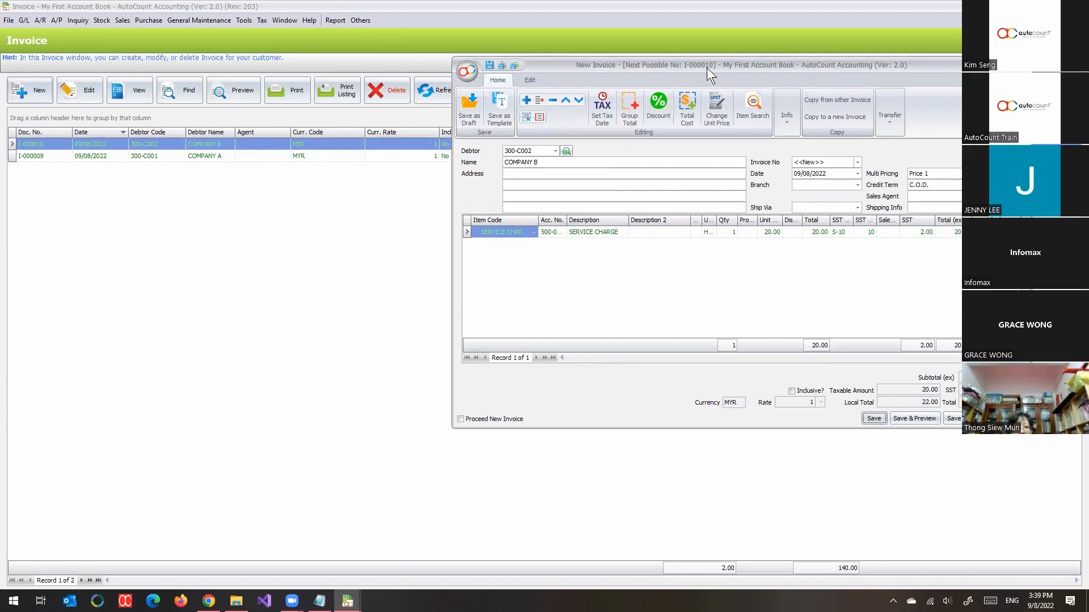
click(881, 418)
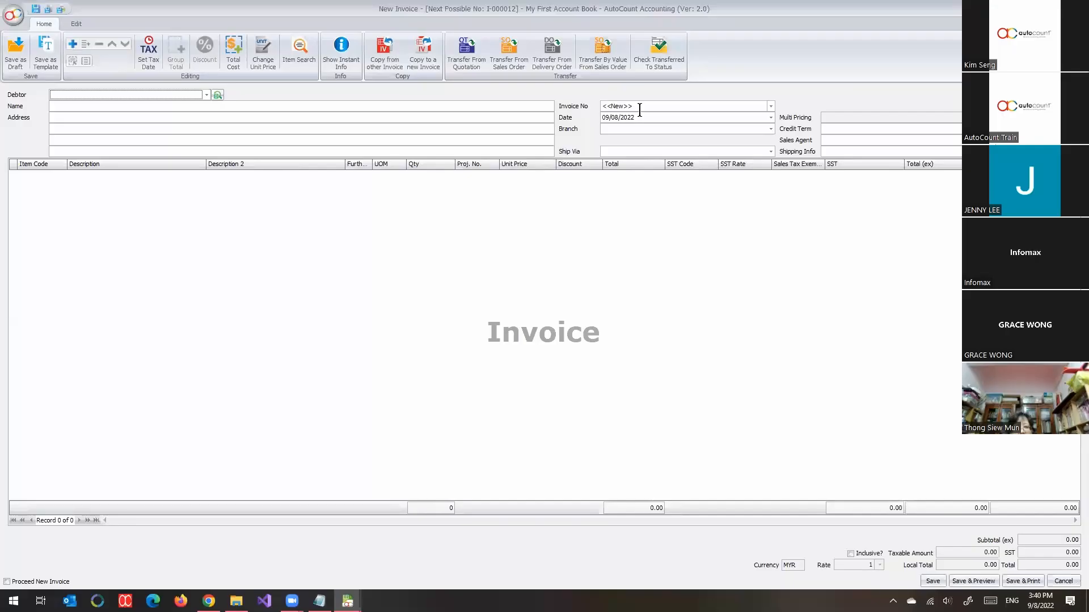
Step: Check the numbering formats offered for the invoice number in a blank new invoice and close it without saving
click(601, 108)
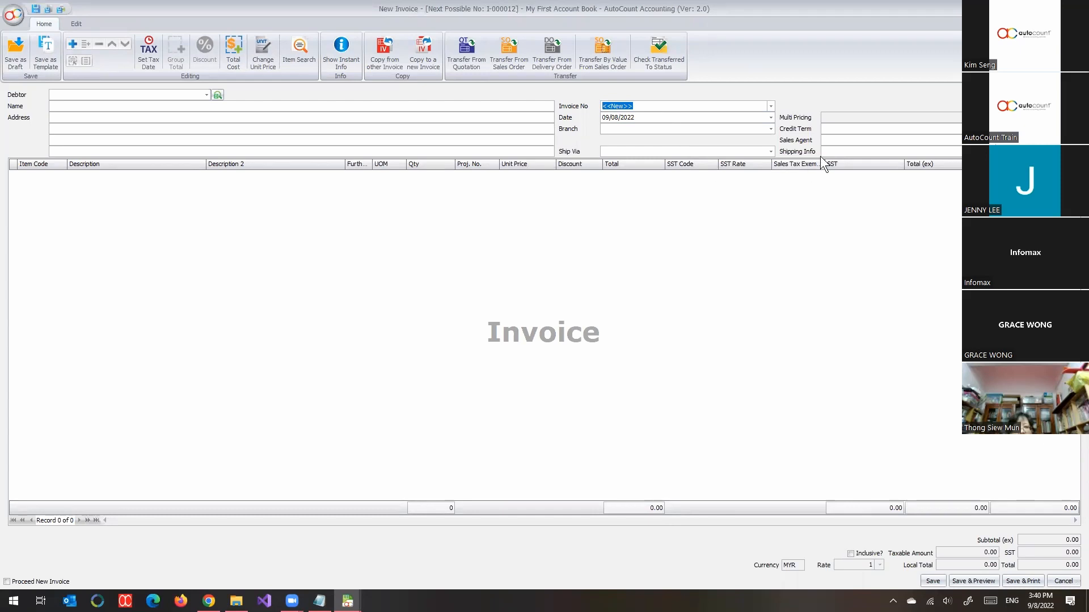
click(773, 110)
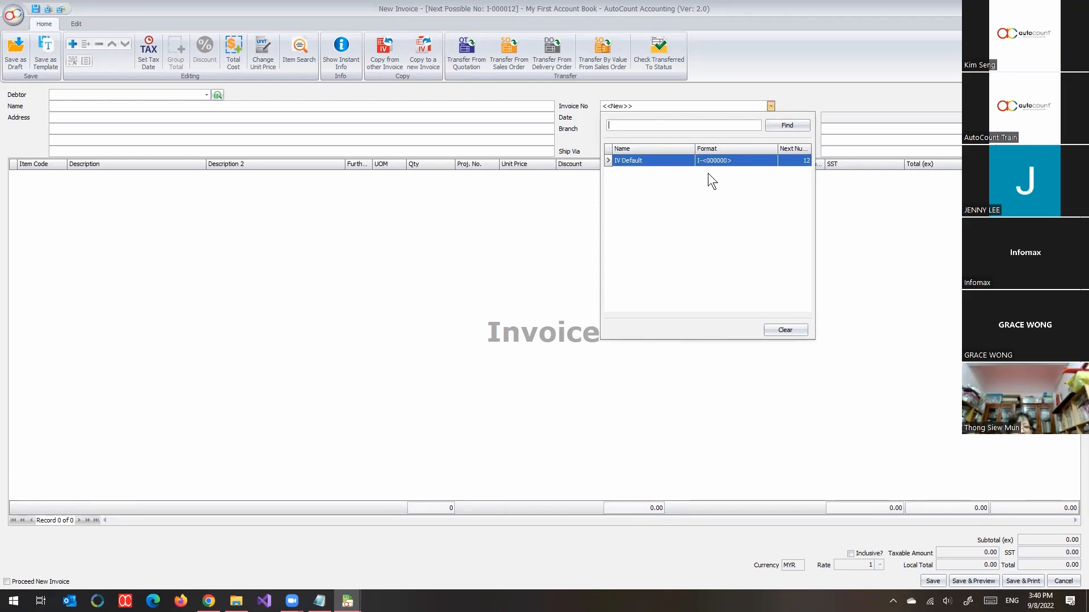
click(546, 311)
key(Escape)
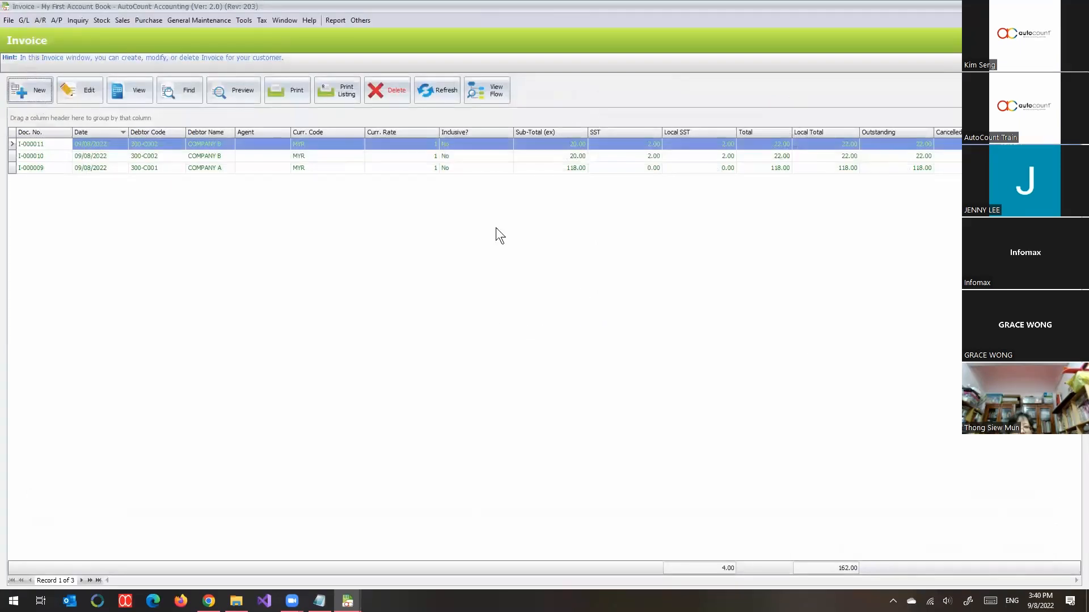
Step: Open Document Numbering Format Maintenance and examine the default Invoice format in the Sales category without changing it
click(227, 20)
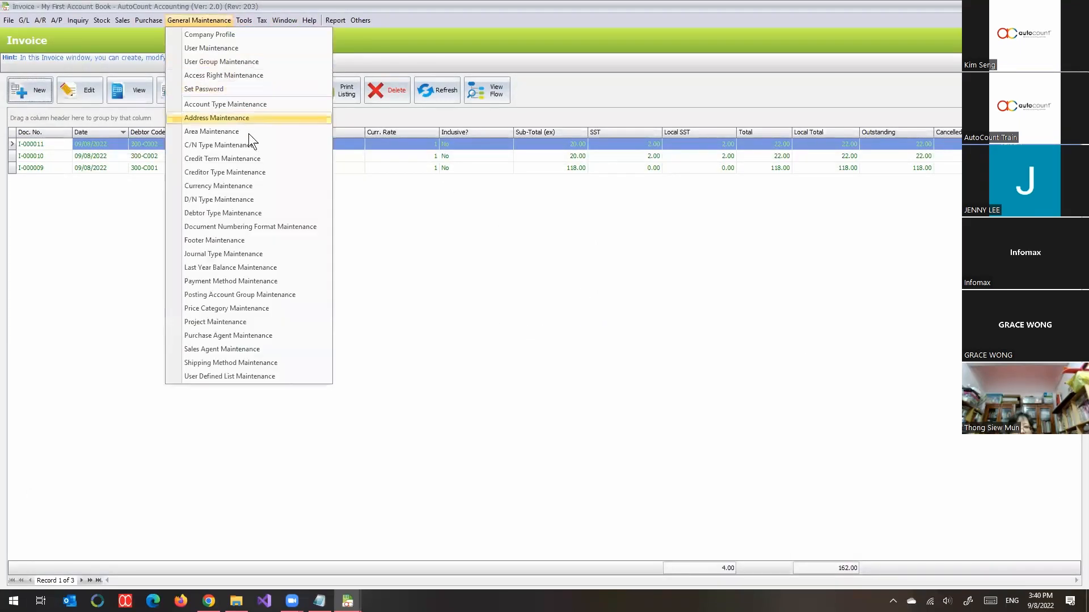
click(278, 227)
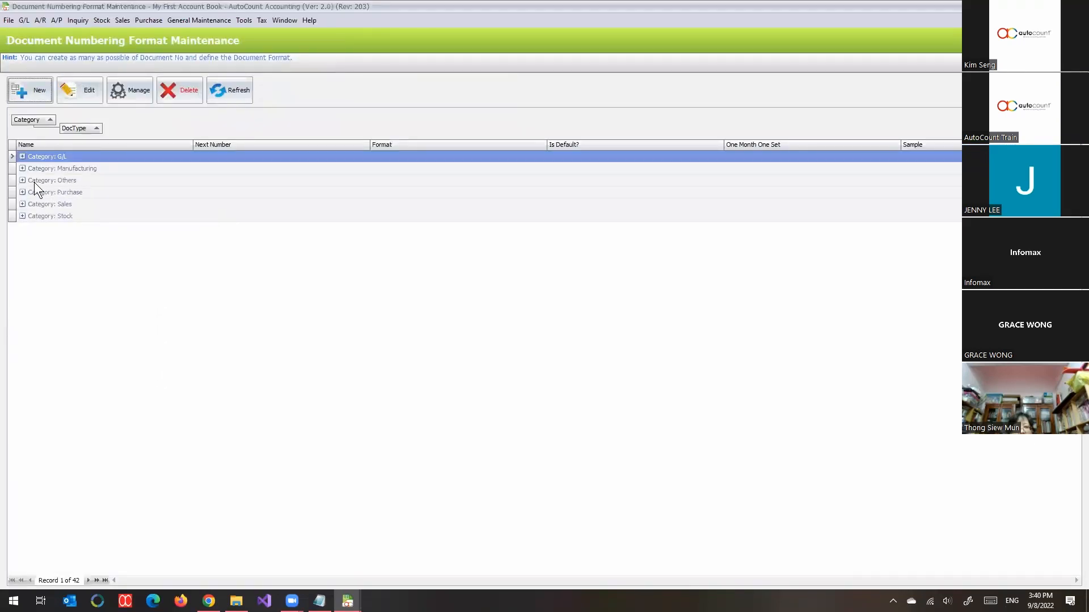
click(33, 205)
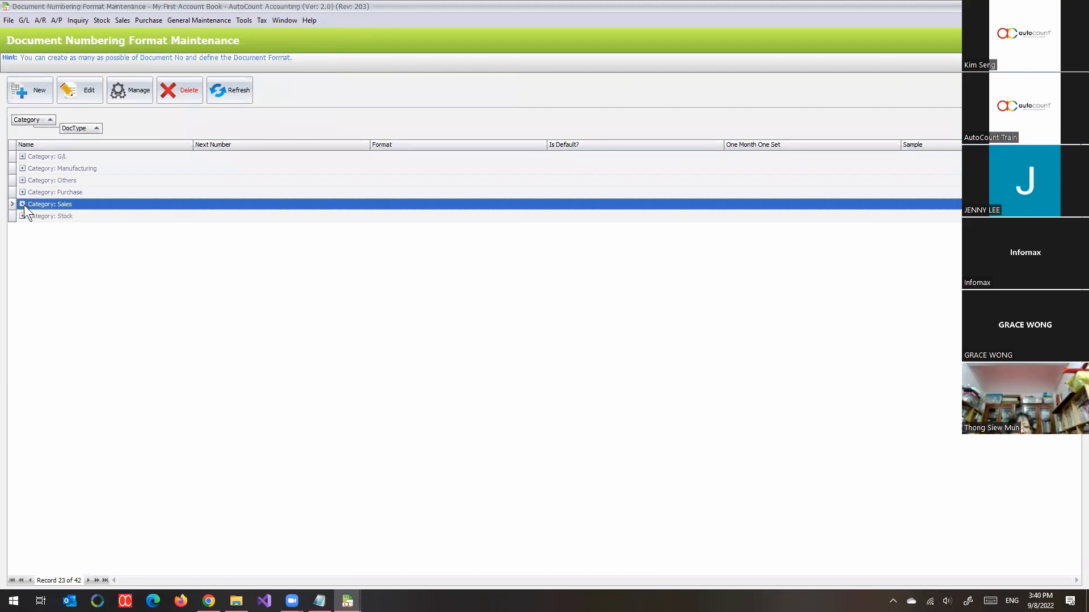
click(23, 204)
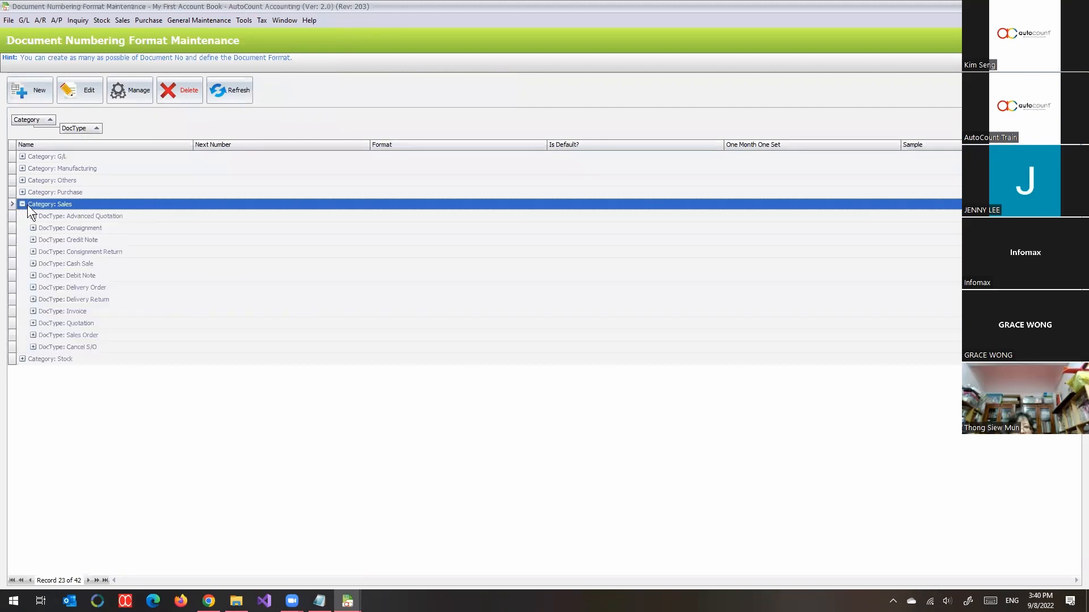
double_click(82, 310)
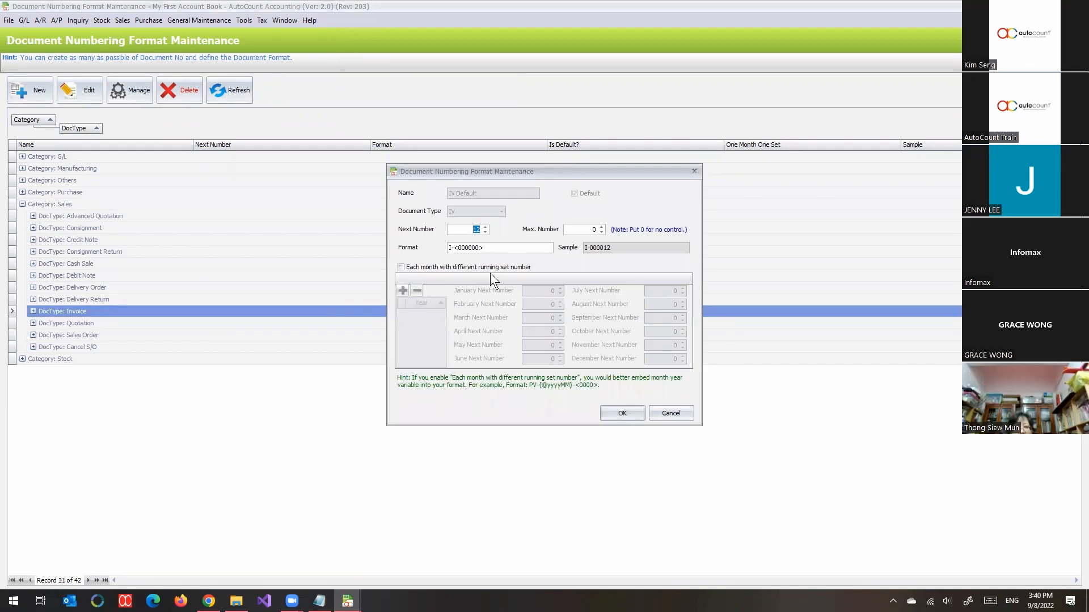
click(667, 413)
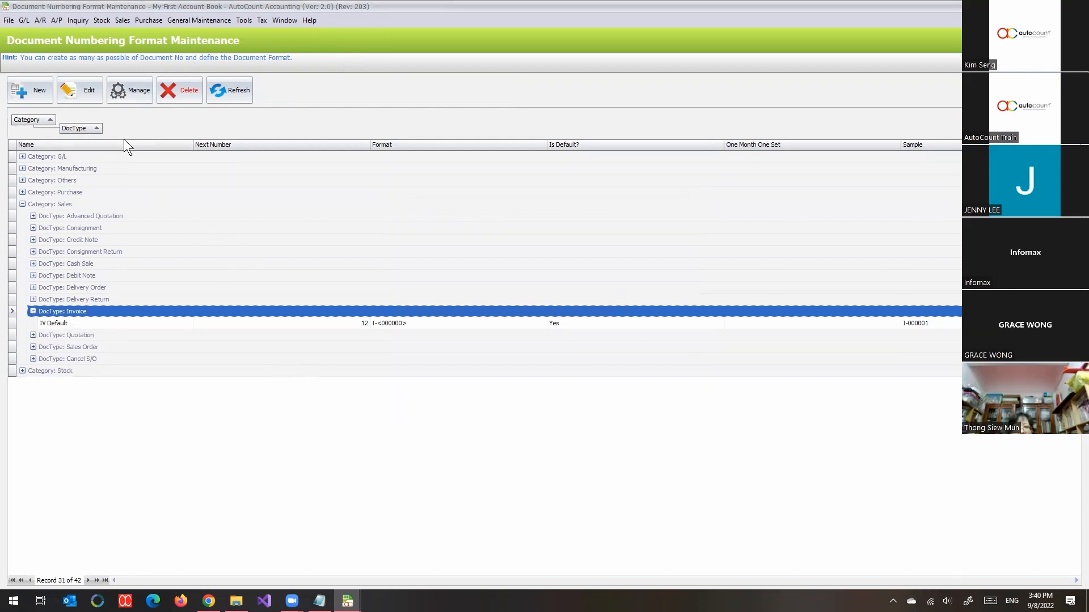
Step: Create a new document numbering format for invoices and name it MYIVFORMAT
click(42, 93)
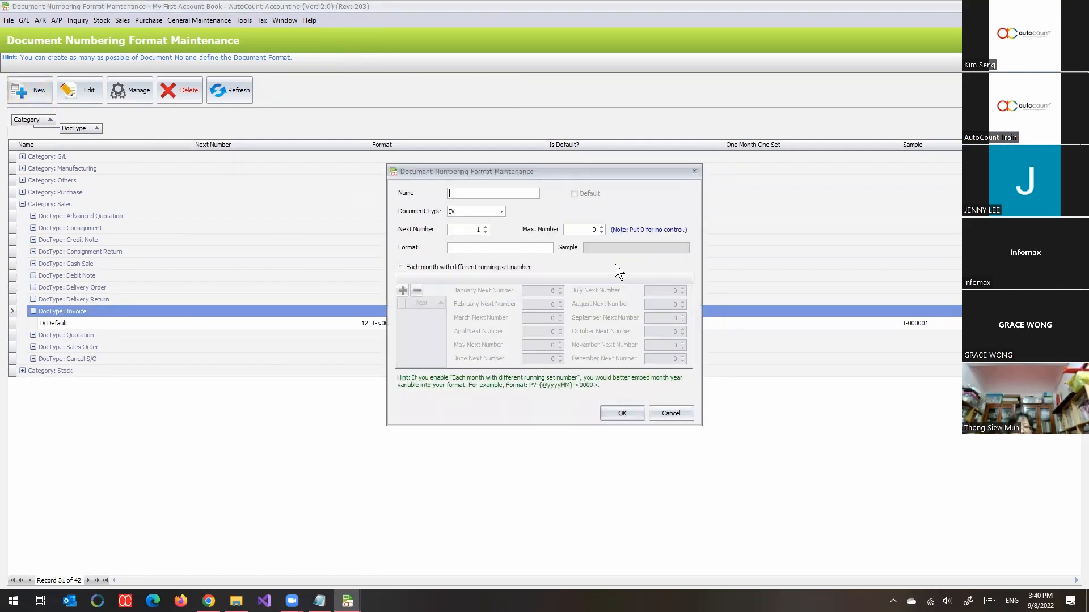
text(MY)
key(BackSpace)
key(BackSpace)
text(MYIVFORMAT)
Step: Define the numbering format pattern as {yyMM}/<0000>
text({})
text(YY)
key(BackSpace)
key(BackSpace)
key(Caps_Lock)
text(yy)
text(MM)
text(/<>)
text(000)
text(0)
key(BackSpace)
key(BackSpace)
text(21)
key(BackSpace)
key(BackSpace)
text(00)
Step: Set the format's next number to 21 and its maximum number to 8000
drag(469, 227, 519, 229)
text(21)
click(594, 231)
text(999)
key(BackSpace)
key(BackSpace)
key(BackSpace)
key(BackSpace)
Step: Enable a different running number set for each month, add the year 2022 and set its August next number to 21
click(446, 268)
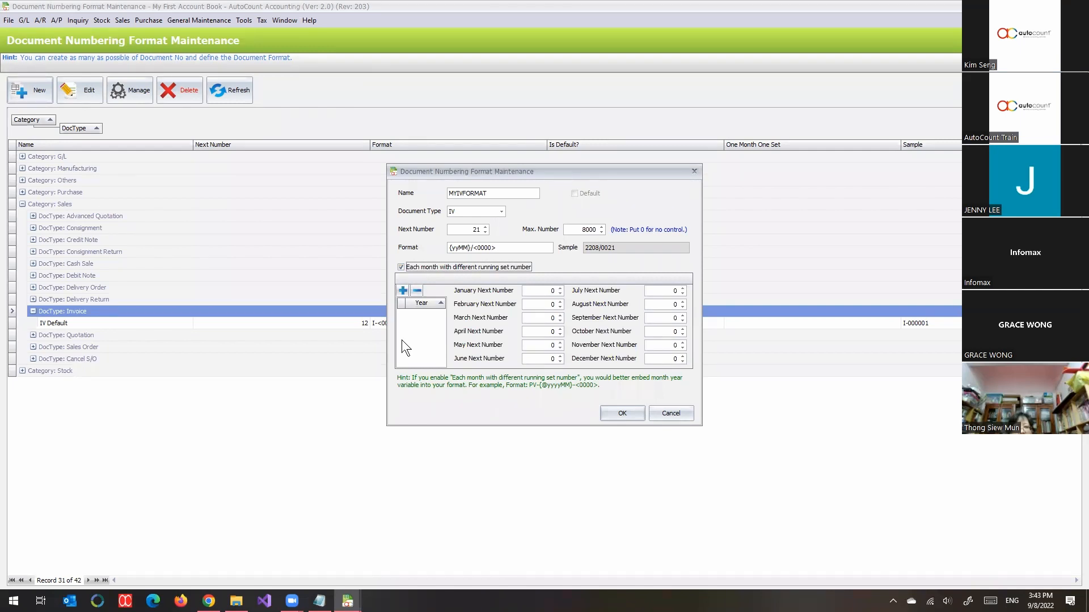
click(402, 290)
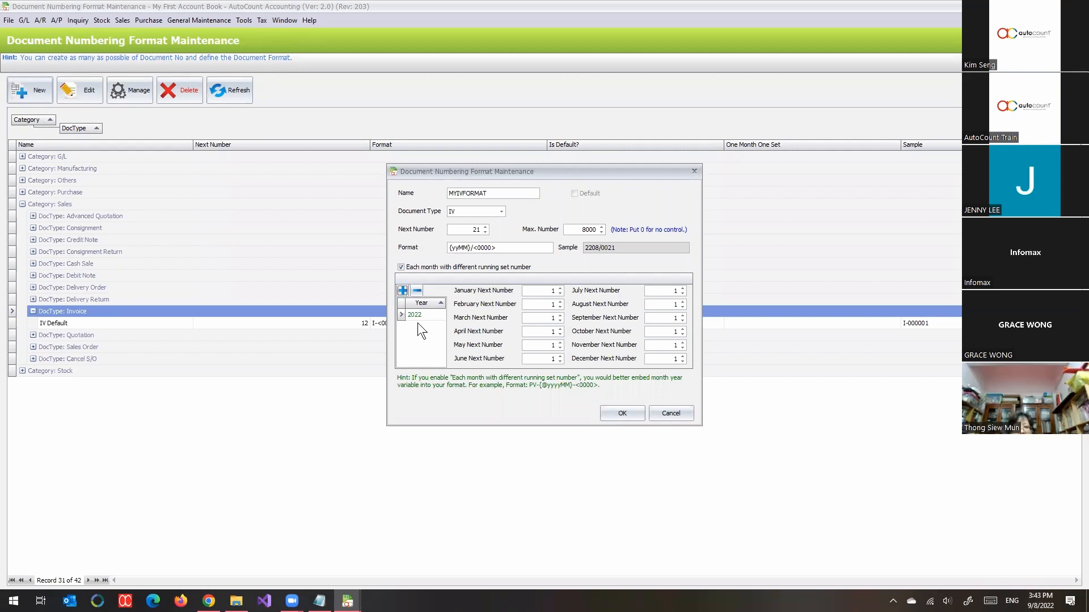
click(658, 307)
text(21)
click(462, 228)
click(420, 318)
drag(655, 304, 728, 308)
Step: Add the year 2023 to the monthly running sets and go through its January to June next numbers
click(405, 291)
click(543, 291)
click(542, 306)
click(527, 320)
click(531, 331)
click(531, 347)
click(551, 357)
Step: Turn off the separate monthly running numbers and save the MYIVFORMAT format, returning to the invoice list
click(419, 270)
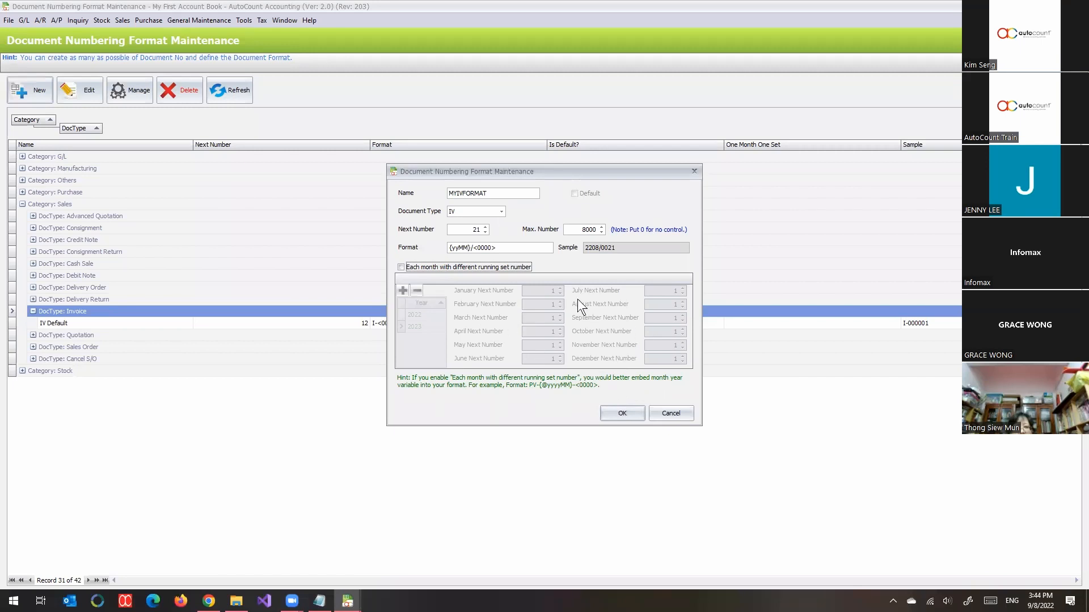
click(610, 414)
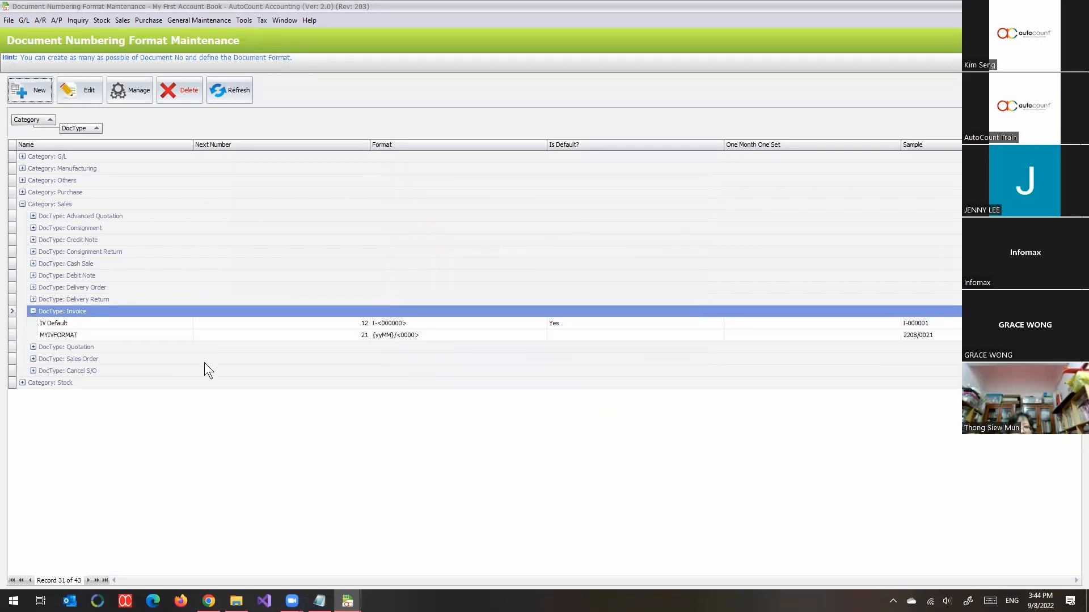
click(93, 340)
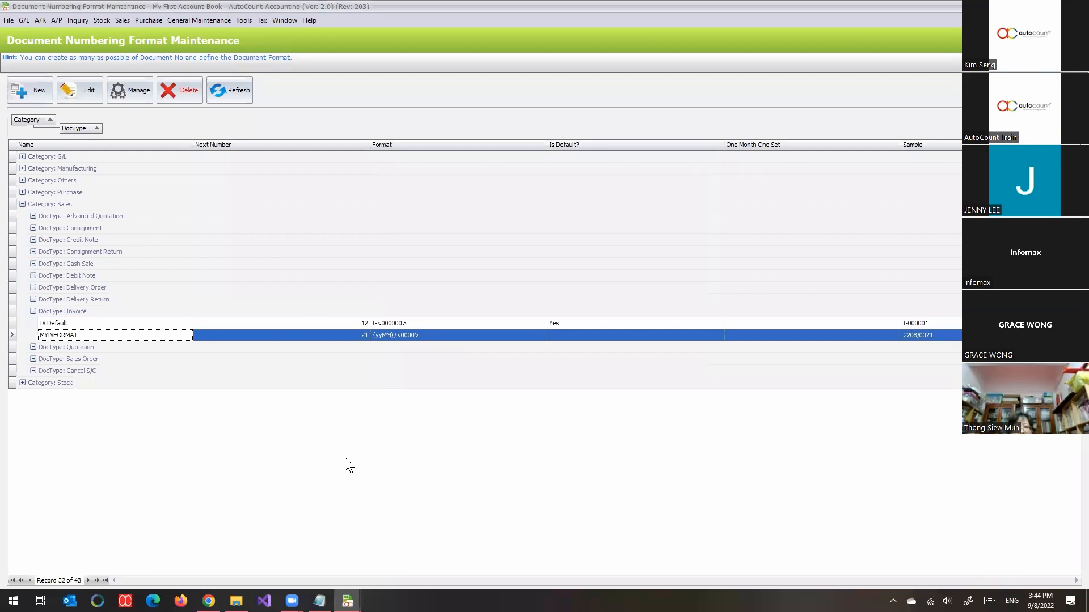
key(Escape)
Step: Try the MYIVFORMAT numbering format in a new invoice and return to the invoice list without saving
click(35, 95)
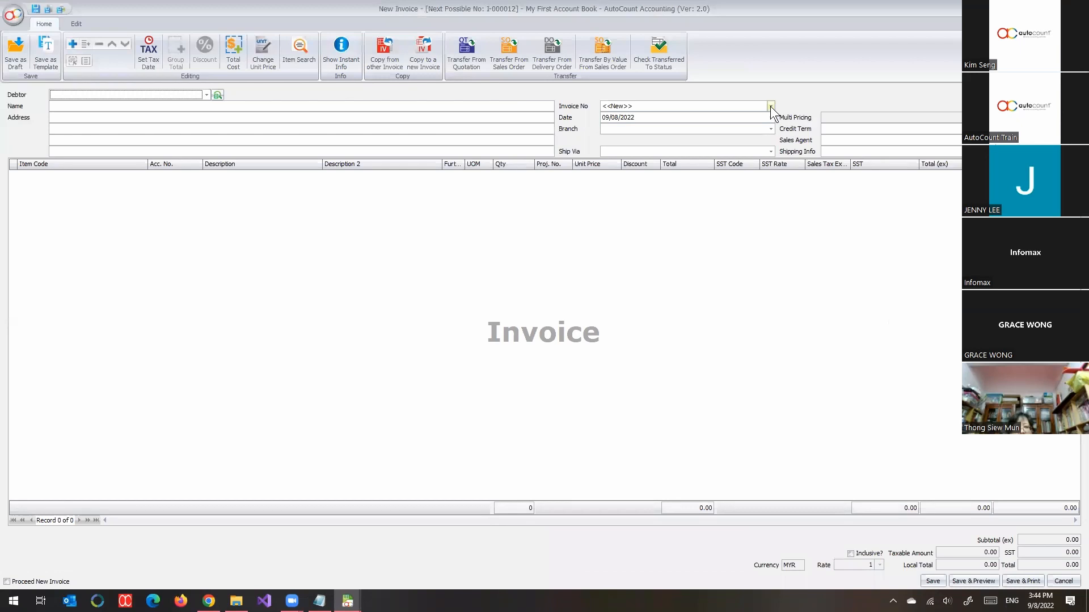
click(770, 107)
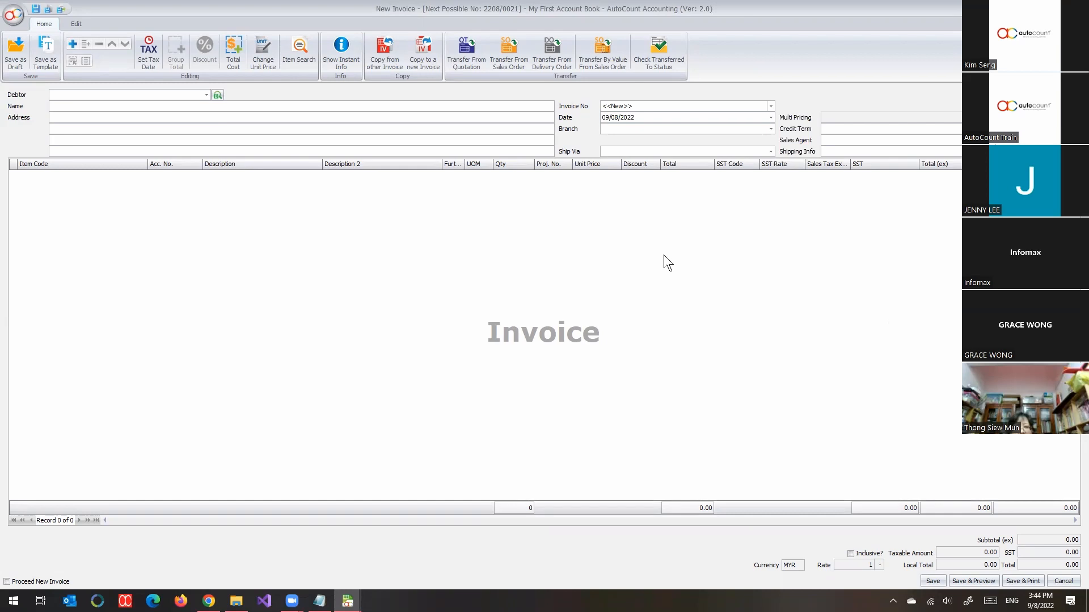
click(767, 110)
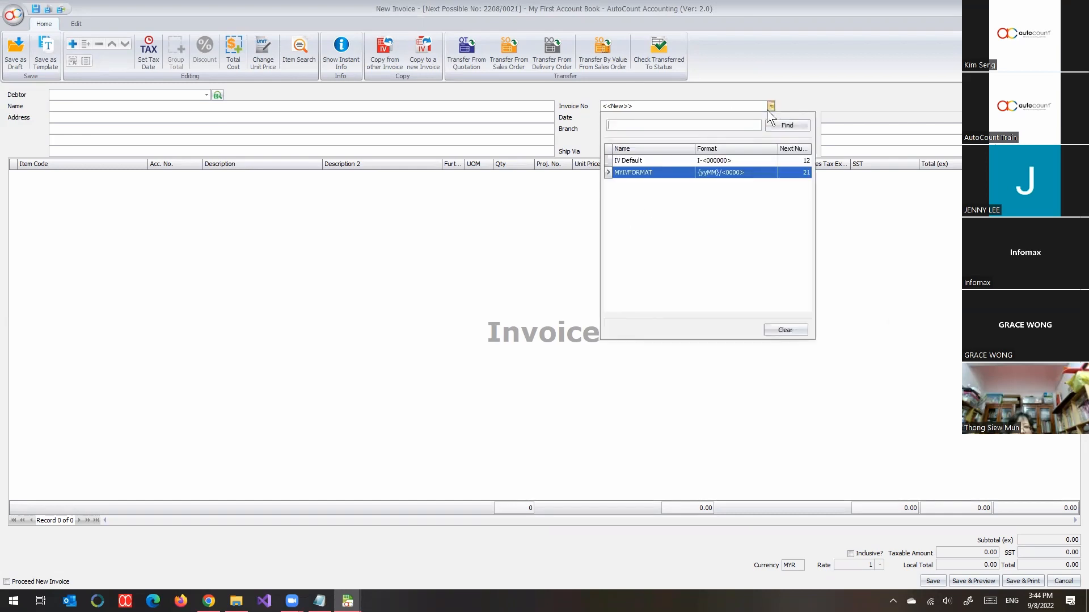
click(768, 109)
click(767, 109)
click(527, 220)
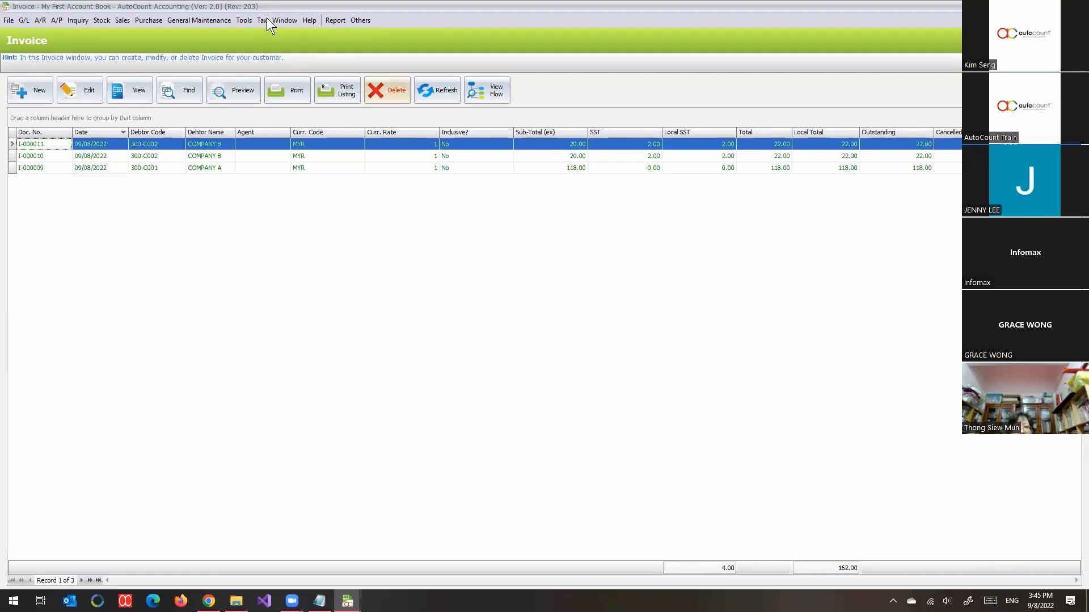
Step: Reopen Document Numbering Format Maintenance and select the Invoice document type under the Sales category
click(192, 21)
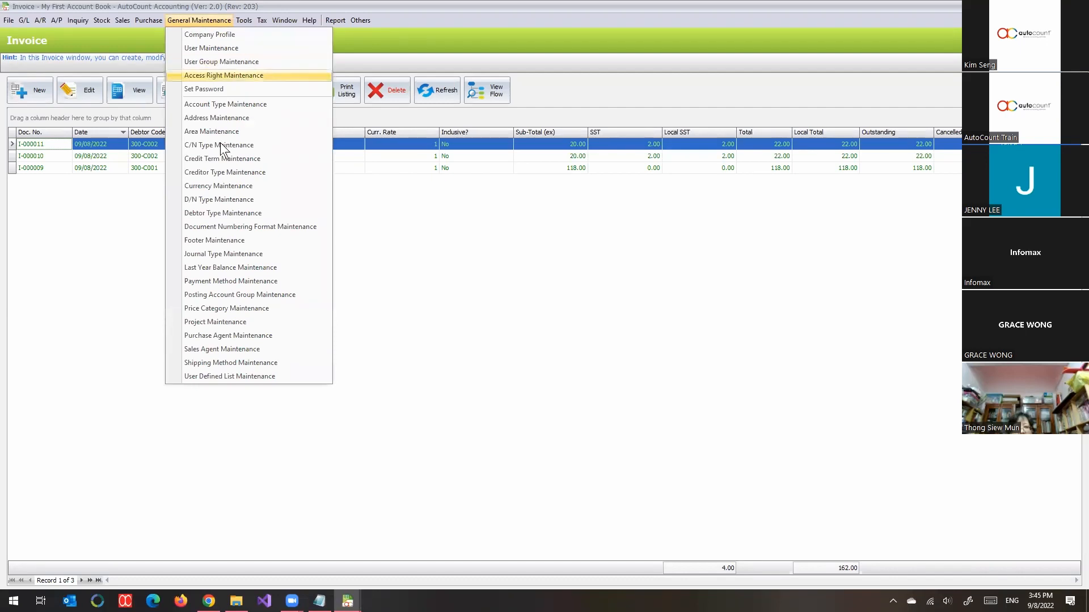
click(228, 226)
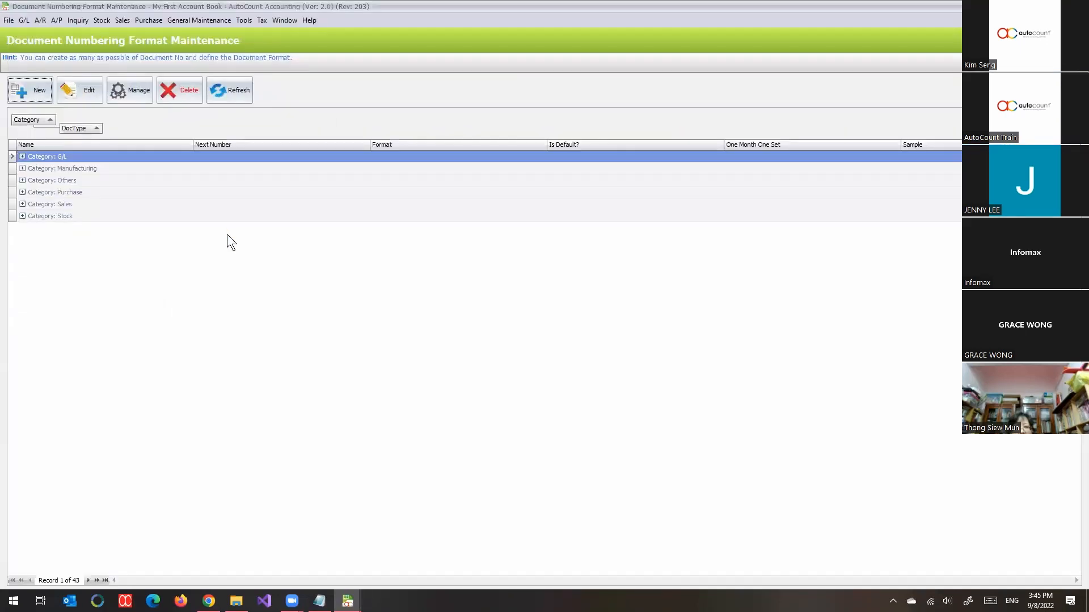
double_click(91, 200)
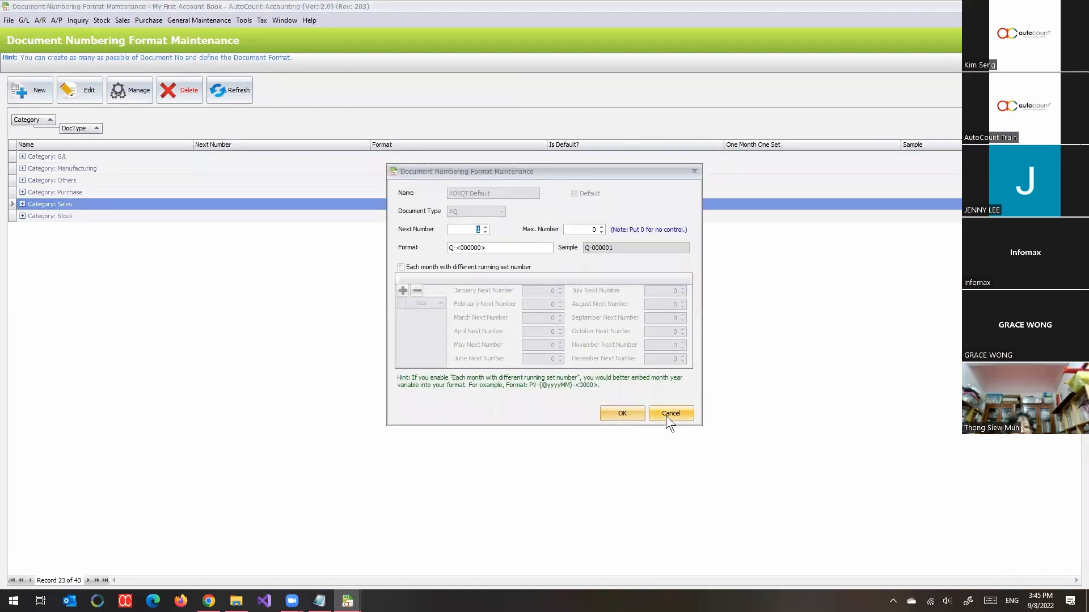
click(666, 418)
click(85, 312)
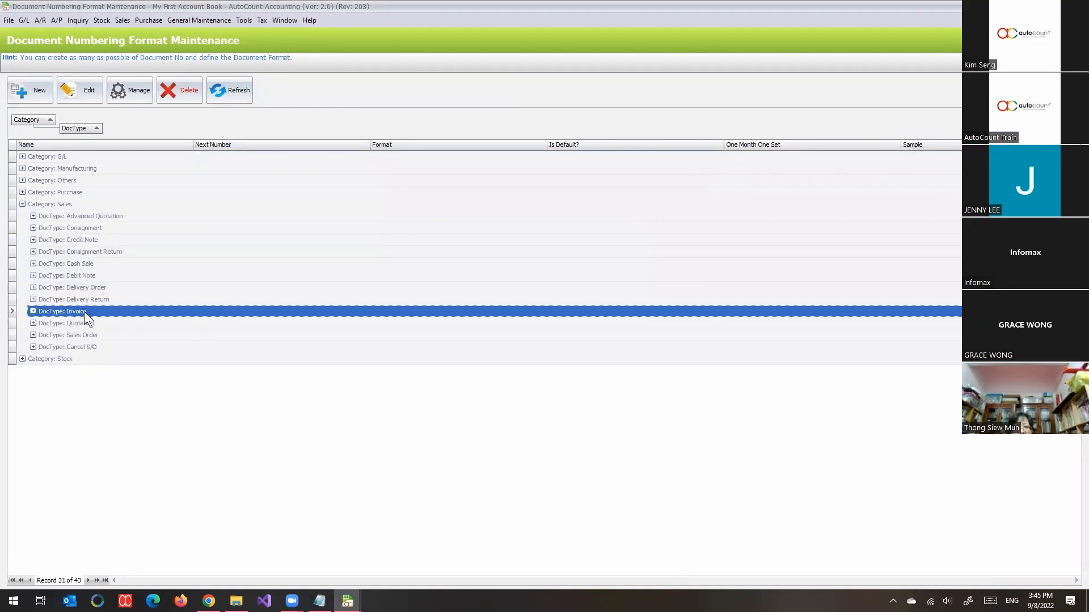
Step: Open the management window for invoice number formats and compare the default format setting with the user assignments
click(140, 97)
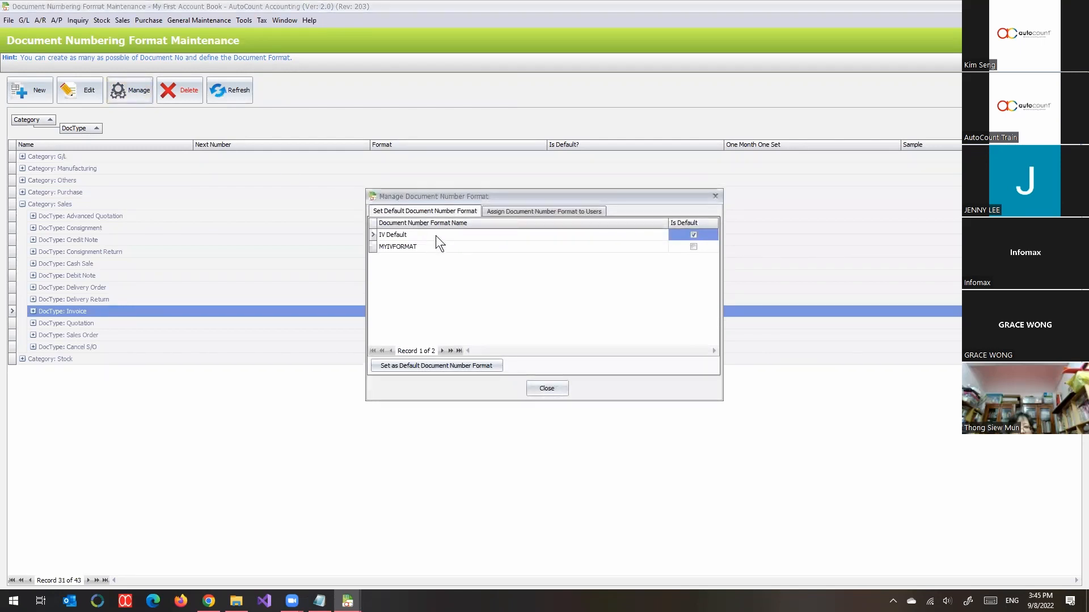
click(494, 213)
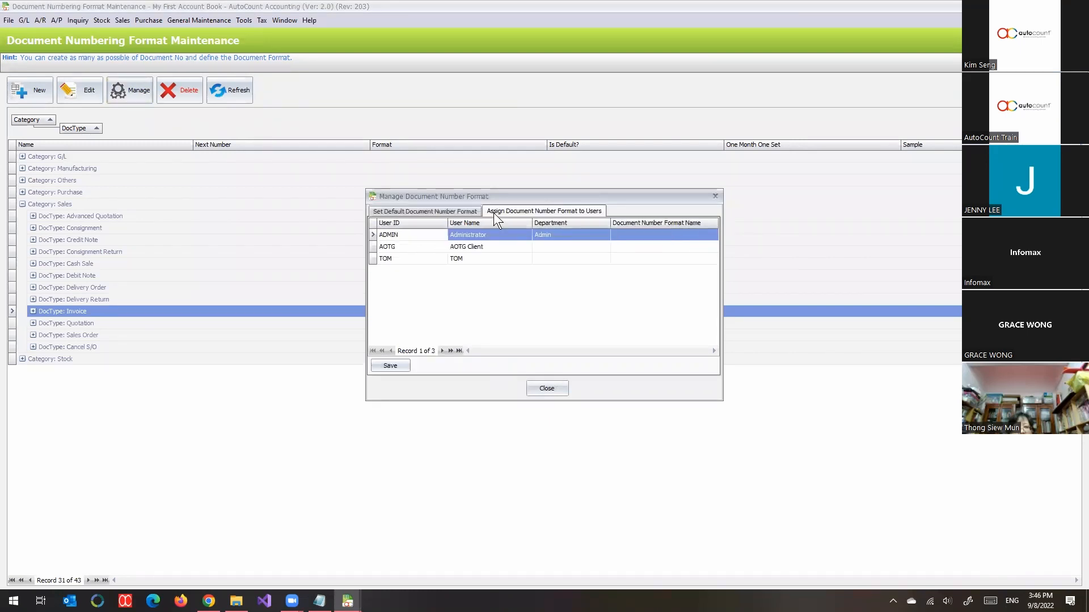
click(433, 208)
click(523, 209)
Step: Select MYIVFORMAT as the document number format for the last listed user
click(410, 262)
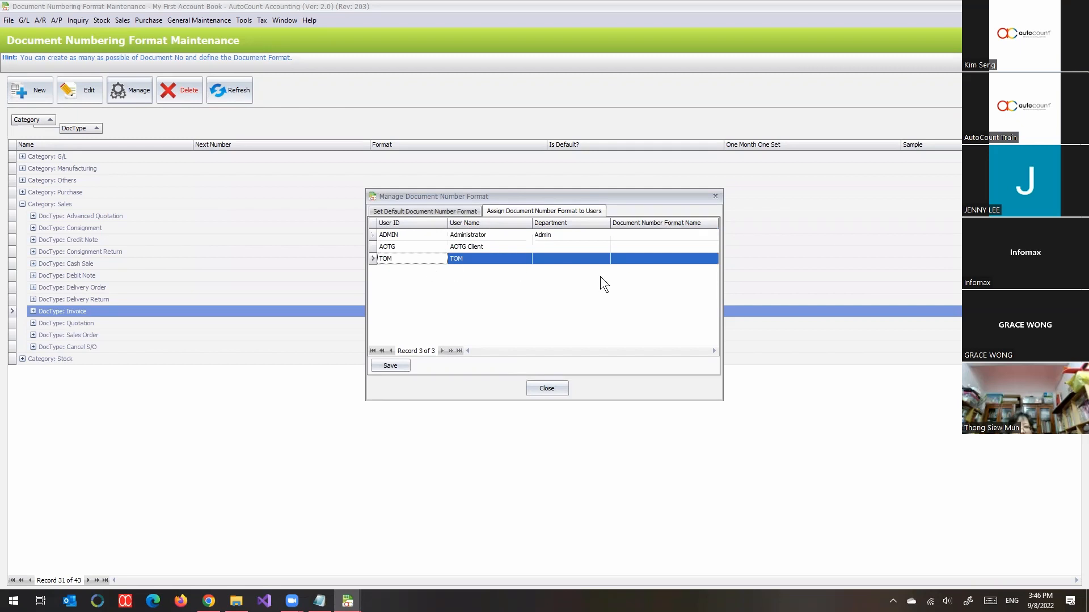
click(696, 261)
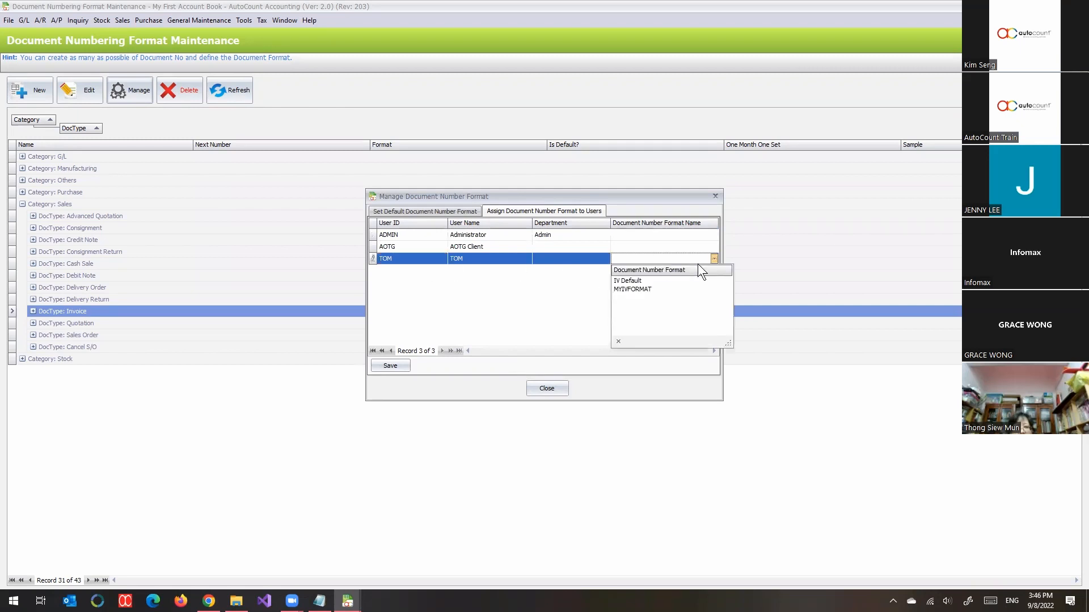
click(617, 291)
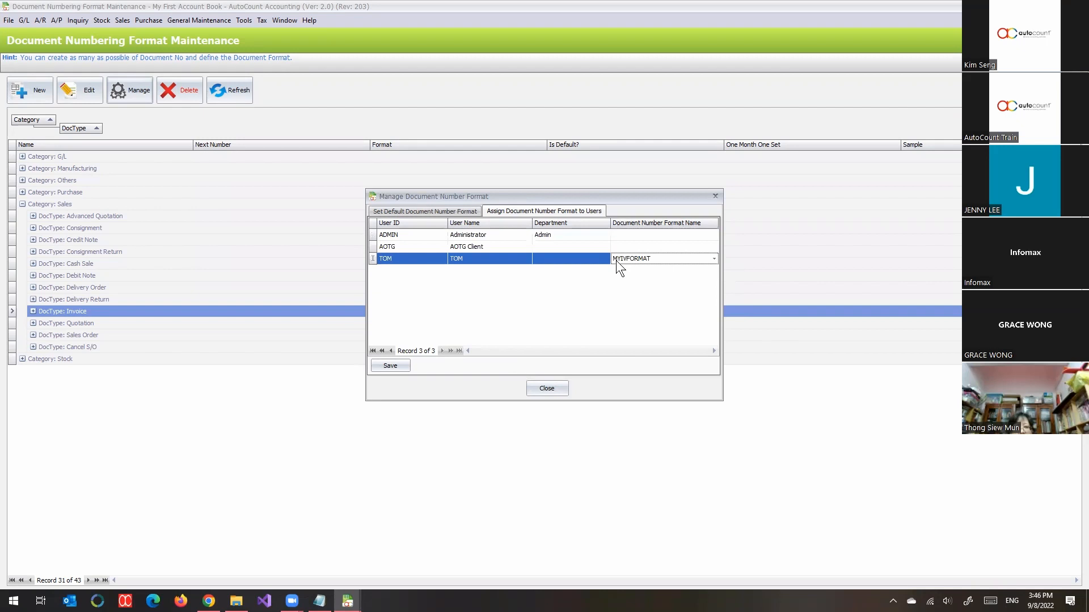
Step: Save the user's number format assignment, then close the management window and the maintenance windows behind it
click(378, 365)
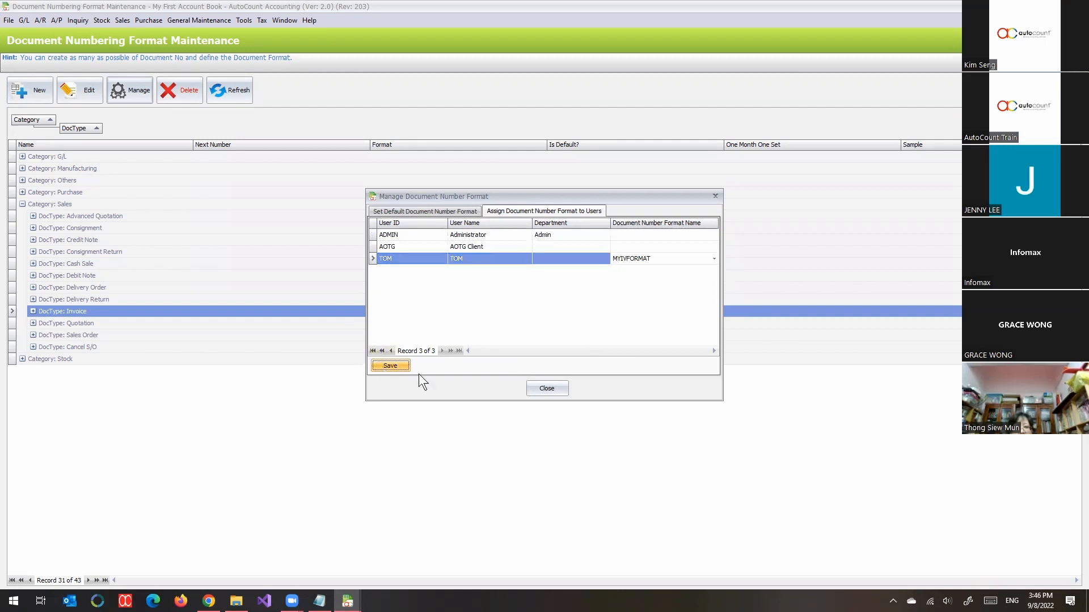
click(553, 393)
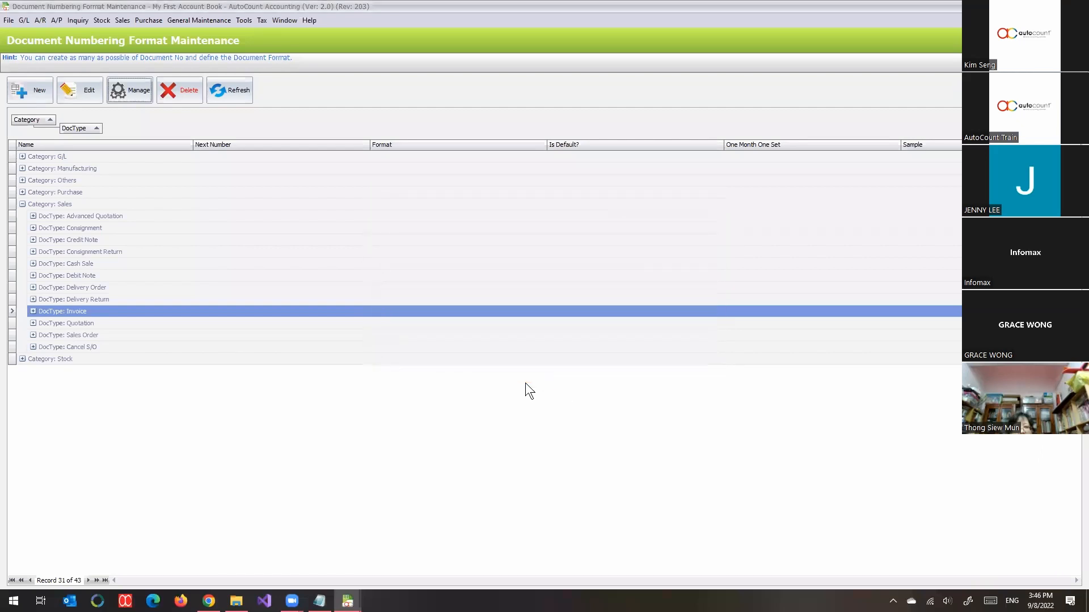
key(Escape)
key(Escape)
key(Escape)
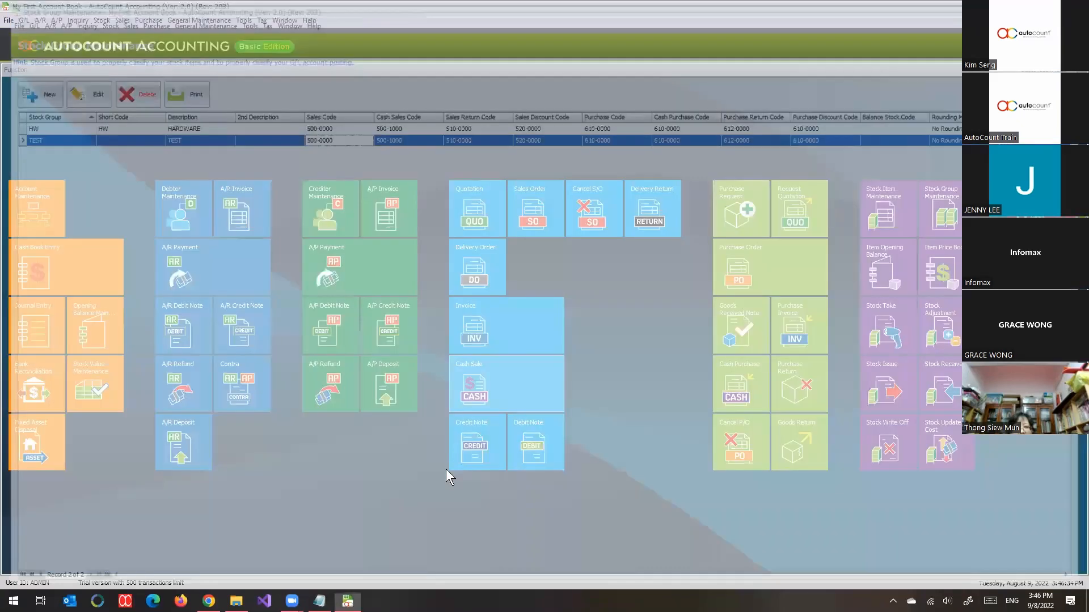
Step: Open a second login window while keeping the current account book session running
right_click(347, 602)
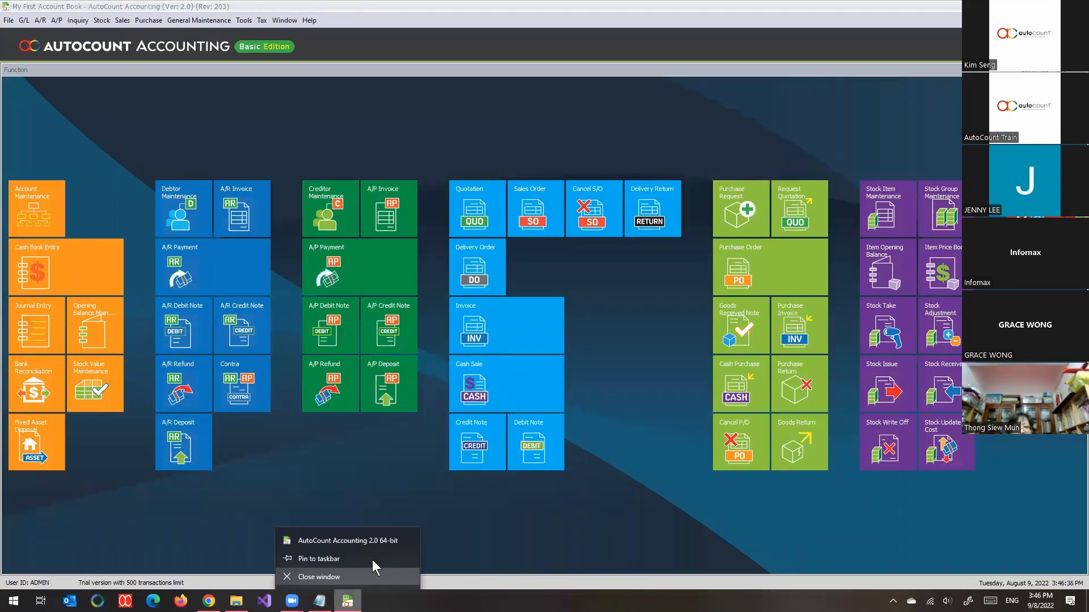
click(9, 20)
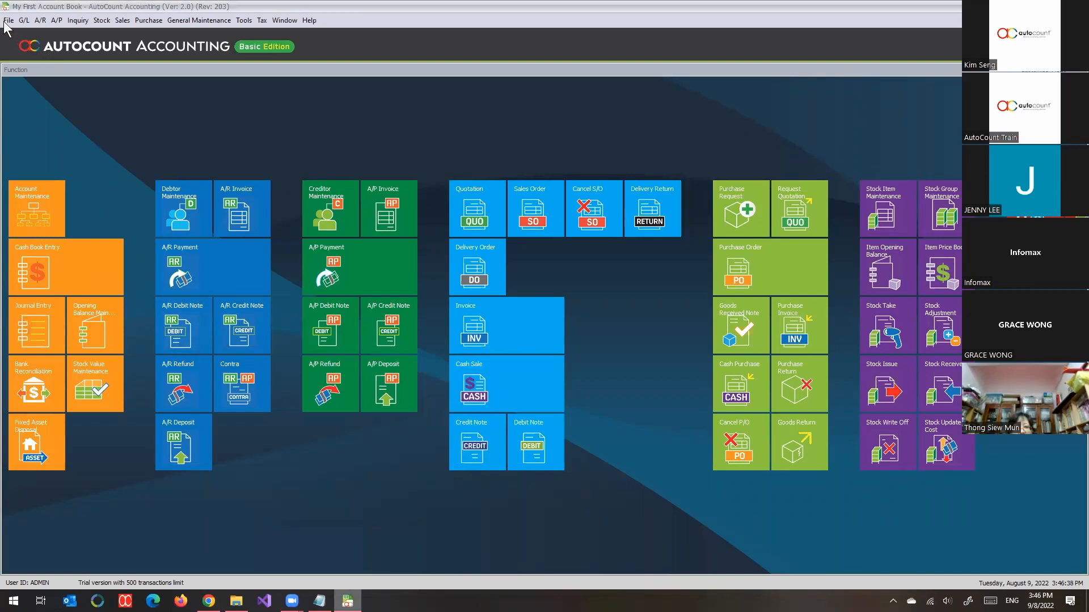
click(8, 21)
click(40, 50)
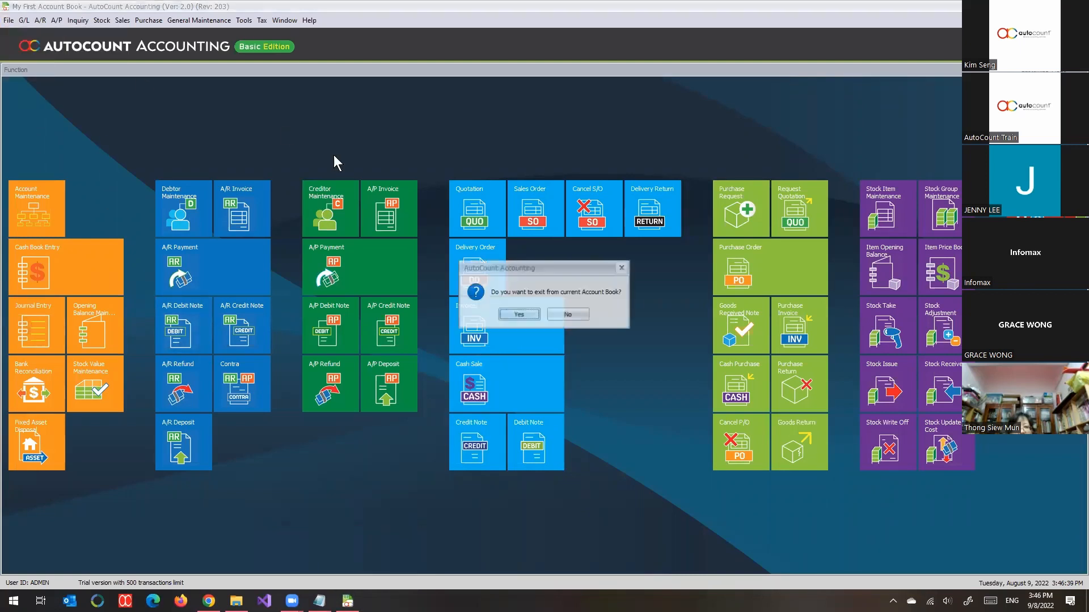
click(575, 315)
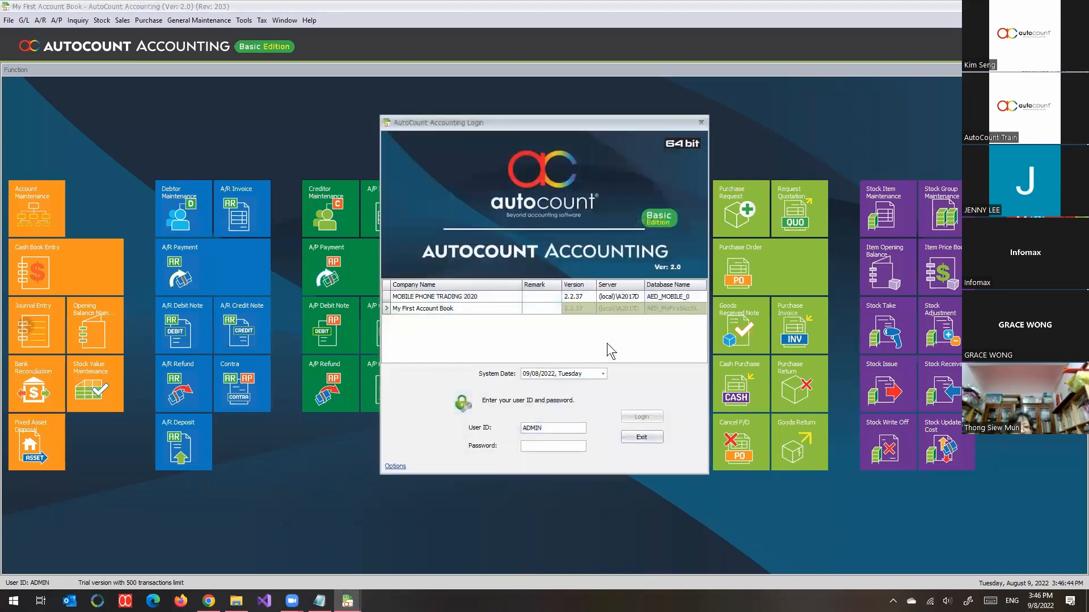
Step: Log in to My First Account Book with the user ID and password of the user assigned MYIVFORMAT
double_click(541, 433)
text(TOM)
key(Tab)
text(***)
key(Return)
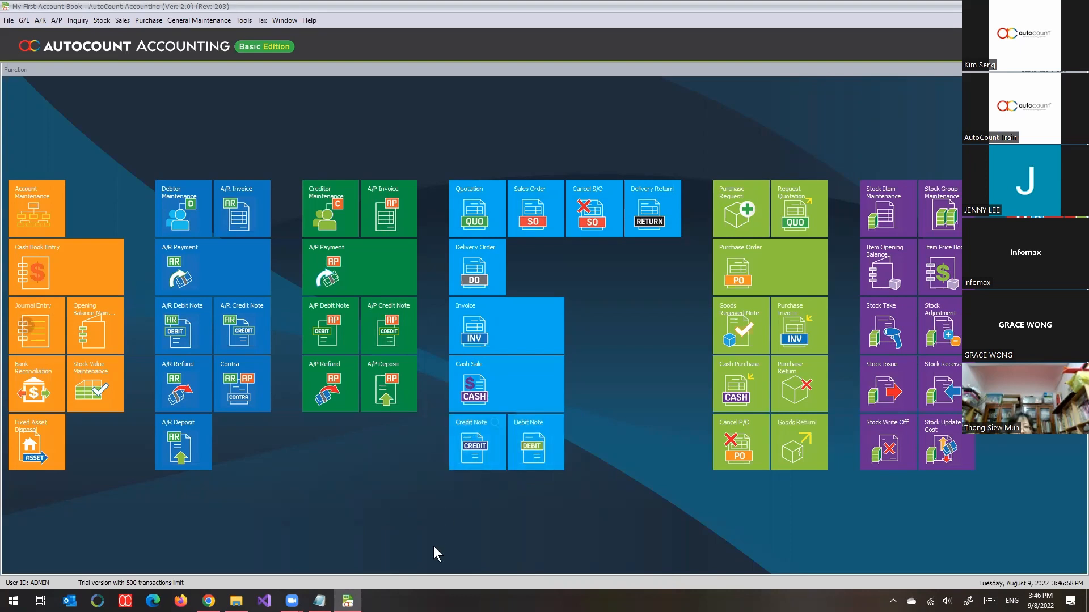
mouse_move(347, 601)
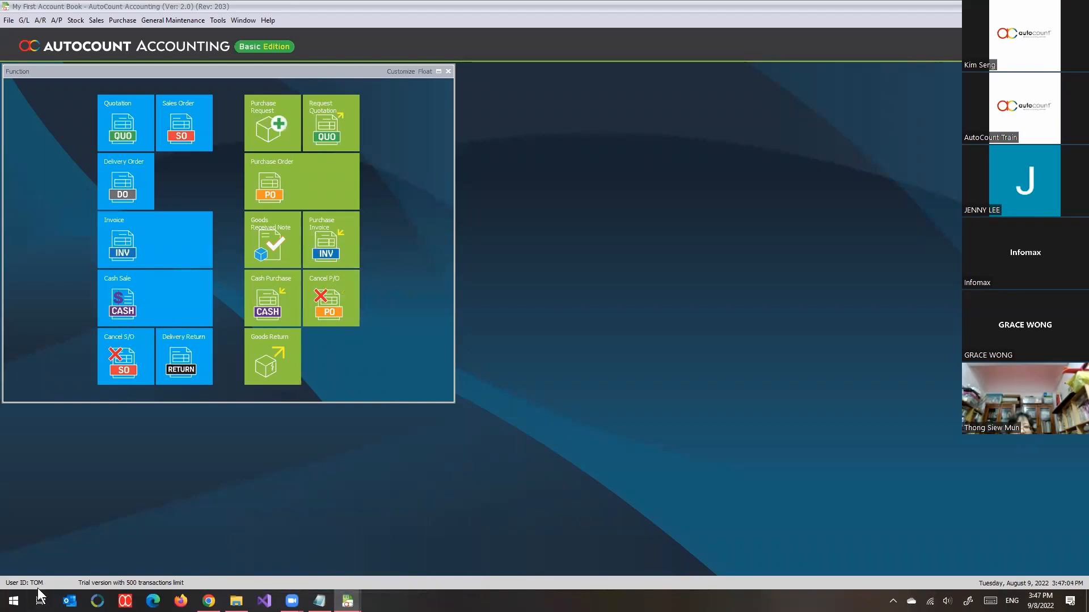
Step: Create a new sales invoice and select COMPANY B (300-C002) as the debtor
click(105, 20)
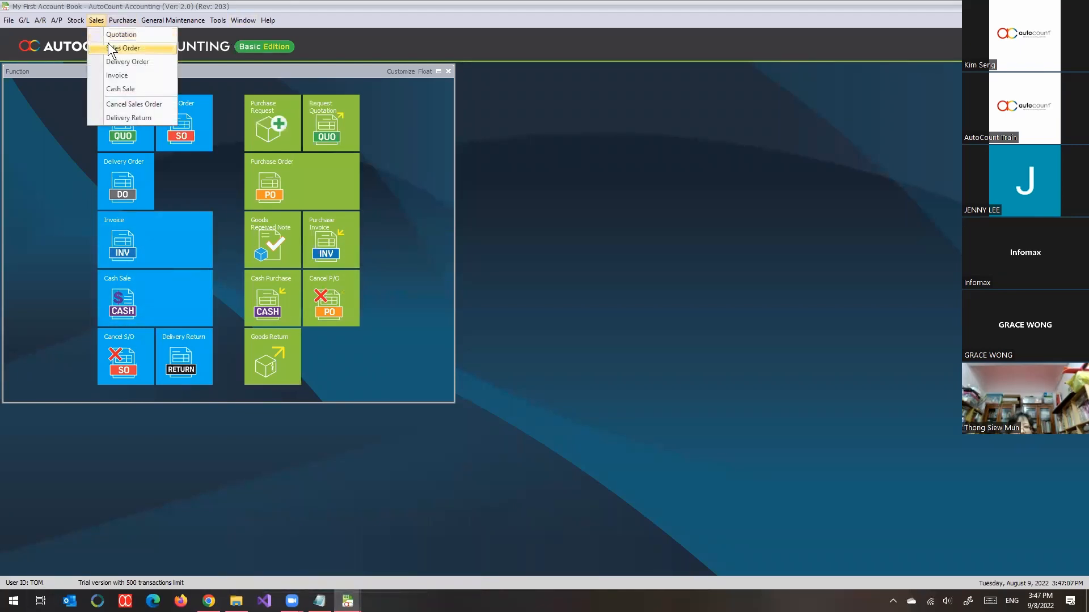
click(109, 75)
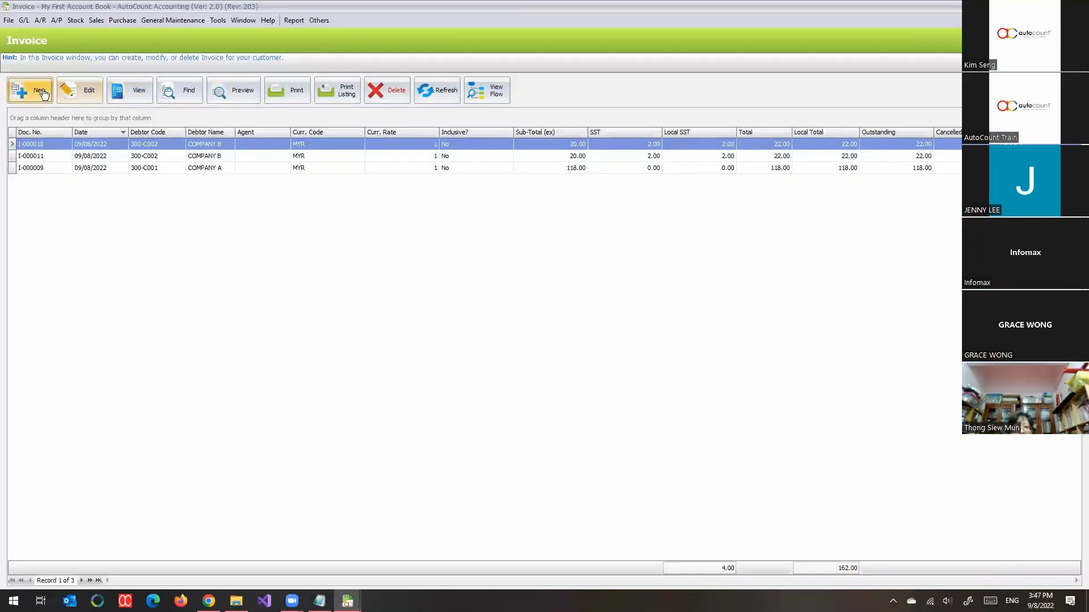
click(42, 93)
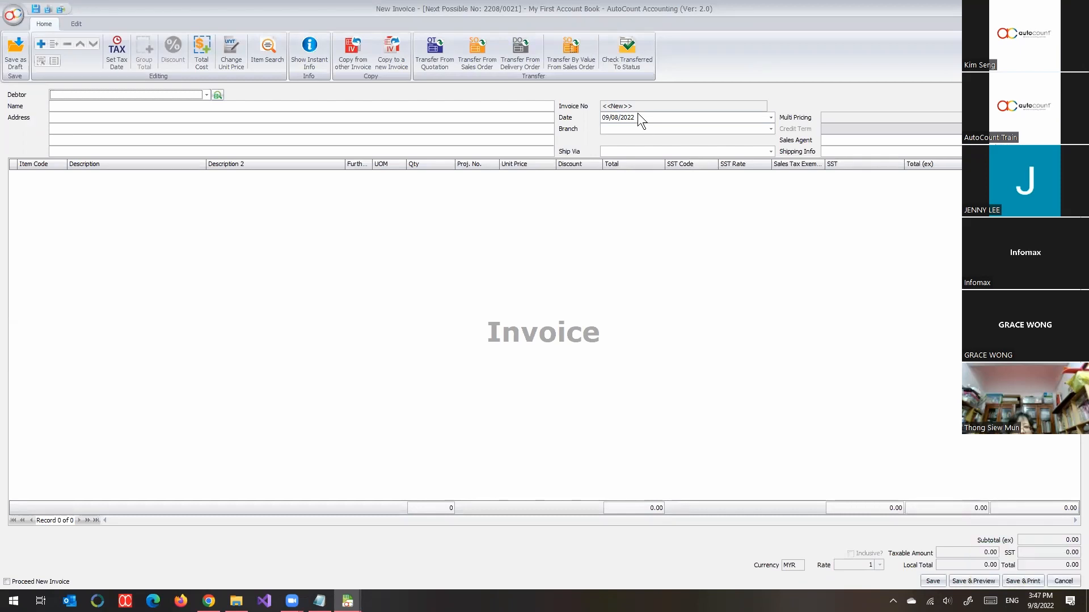
click(208, 96)
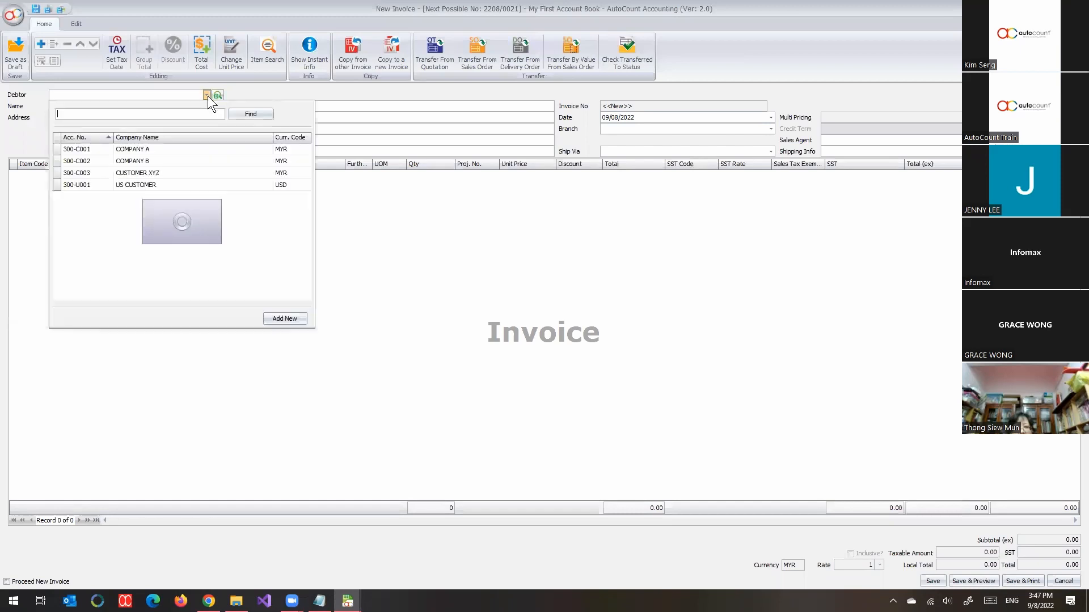
click(178, 161)
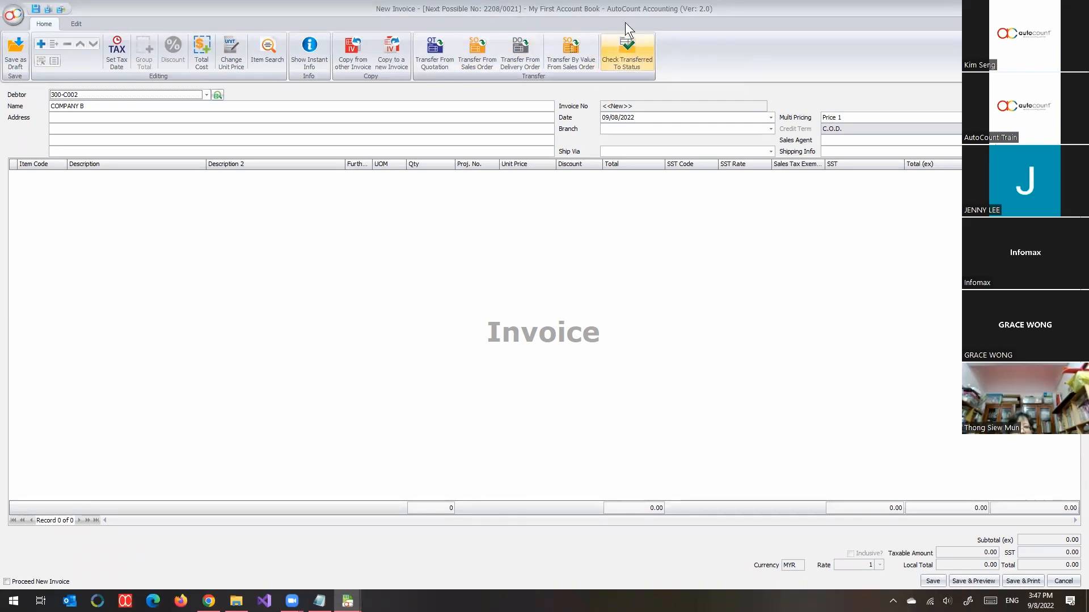
Step: Add an invoice line for item code 00001 and reduce the maximized invoice window
right_click(220, 322)
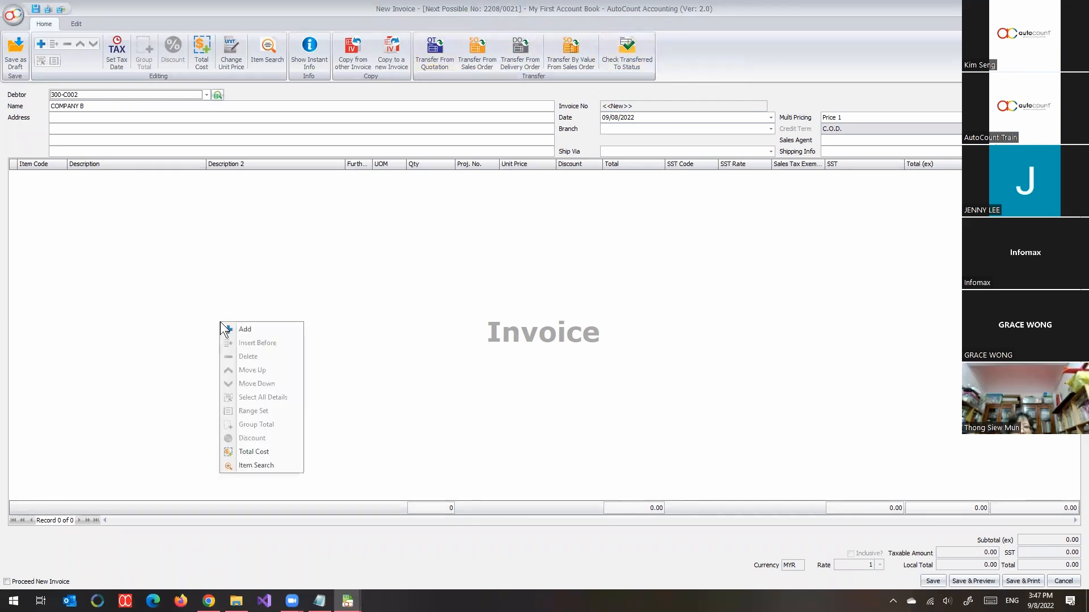
click(247, 333)
click(63, 175)
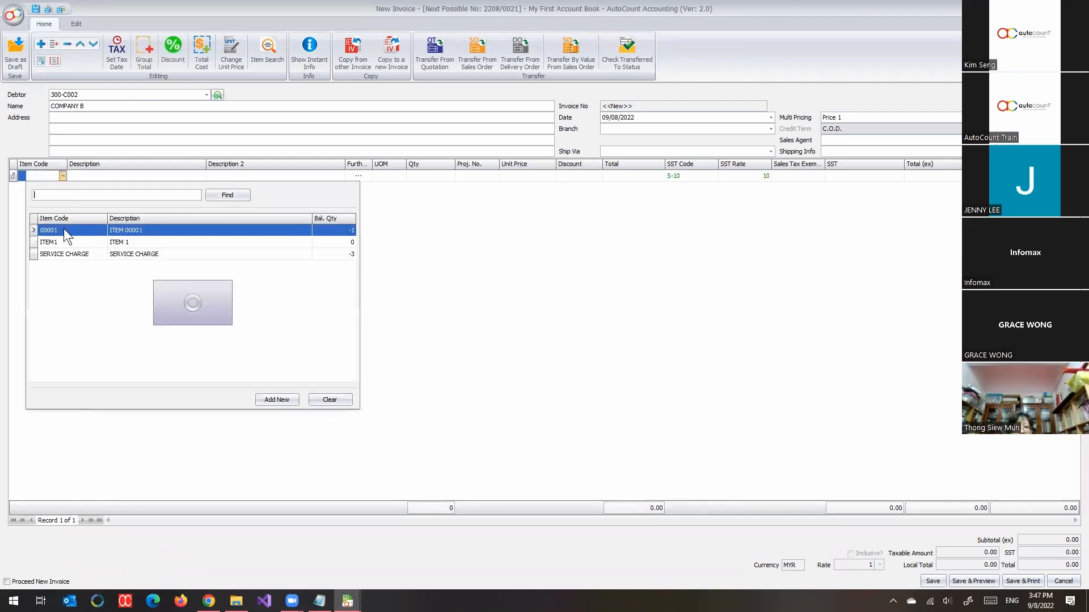
click(65, 231)
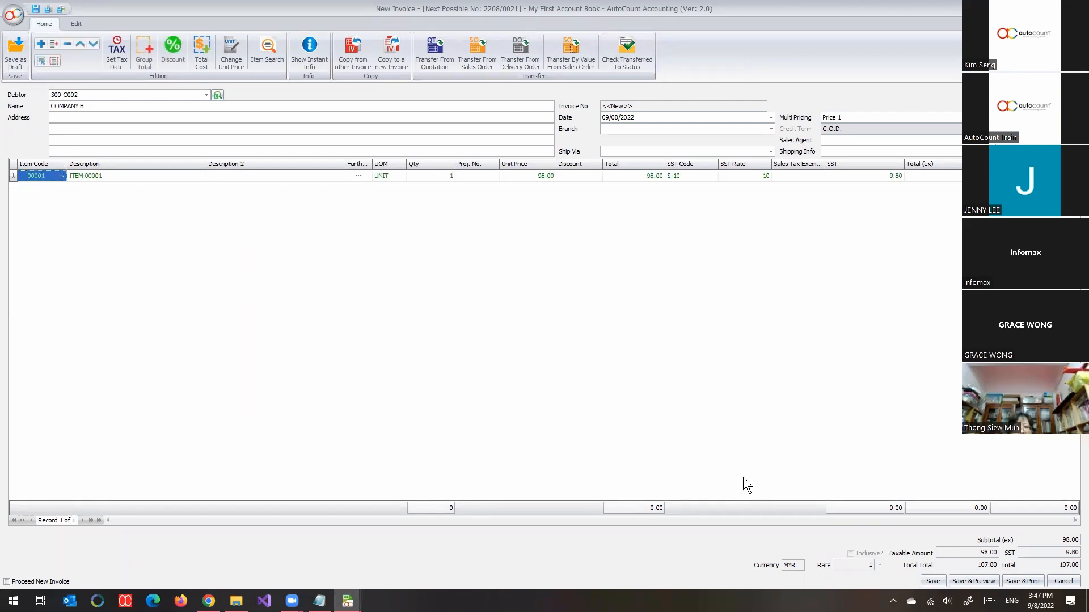
double_click(785, 4)
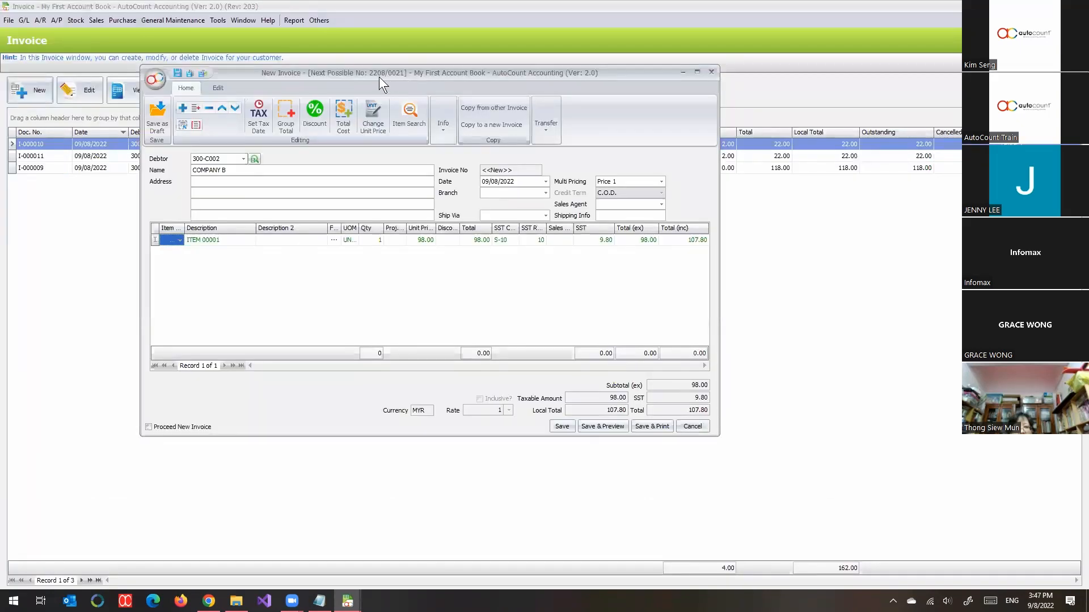
Step: Save the invoice, bypassing the negative stock quantity block with the ADMIN user ID and the account password
click(561, 426)
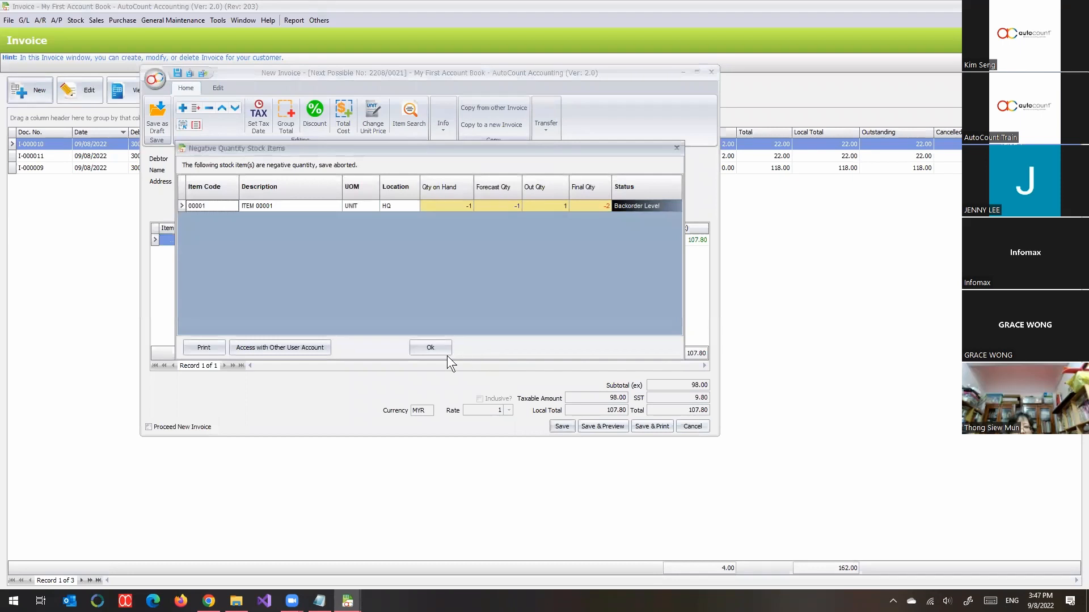
click(444, 352)
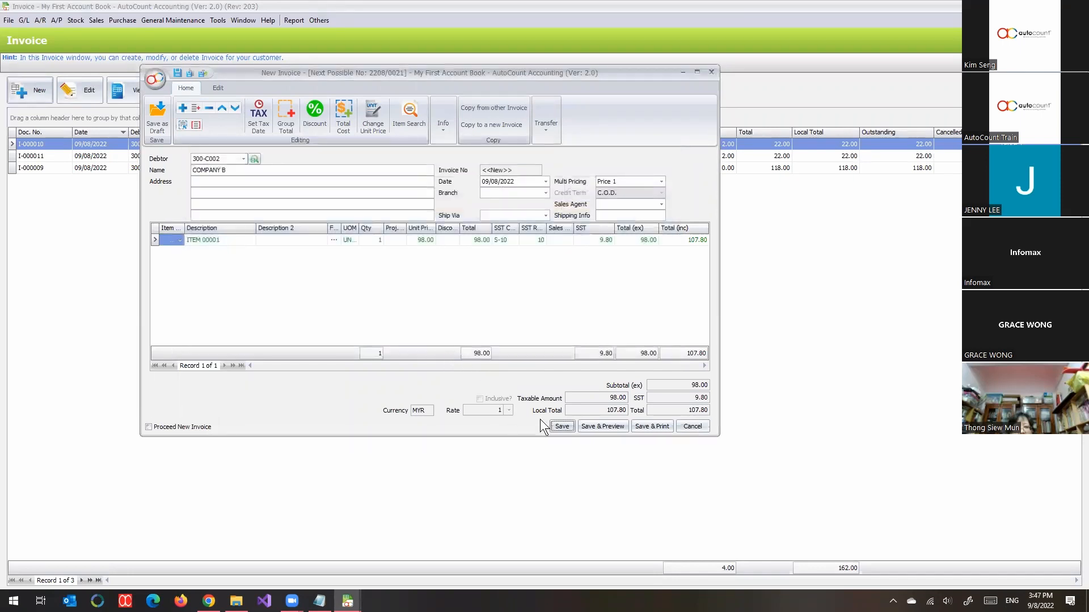
click(555, 425)
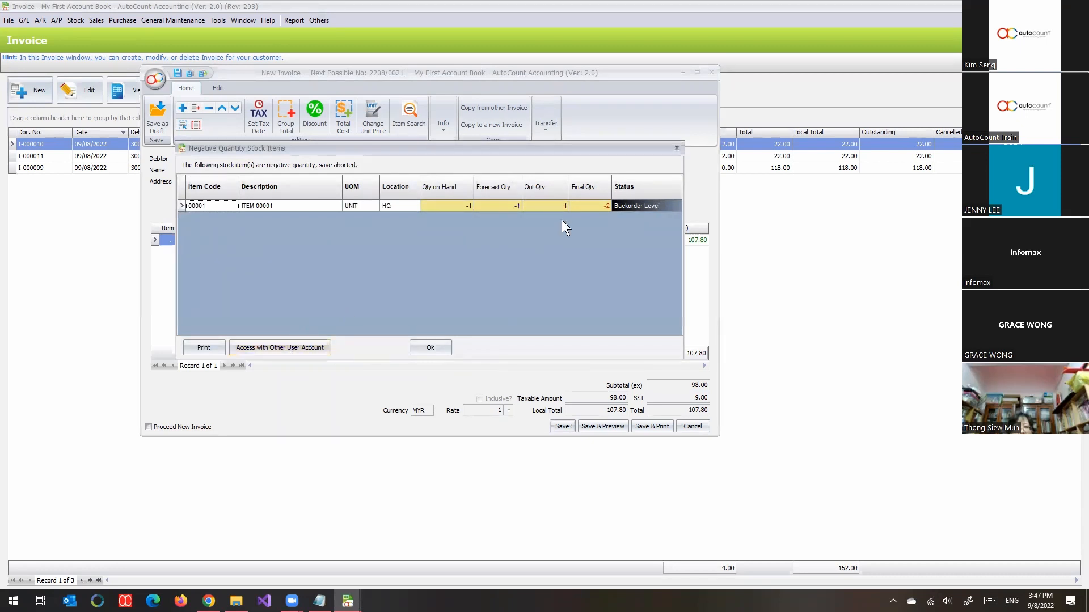
click(289, 343)
text(ADNIN)
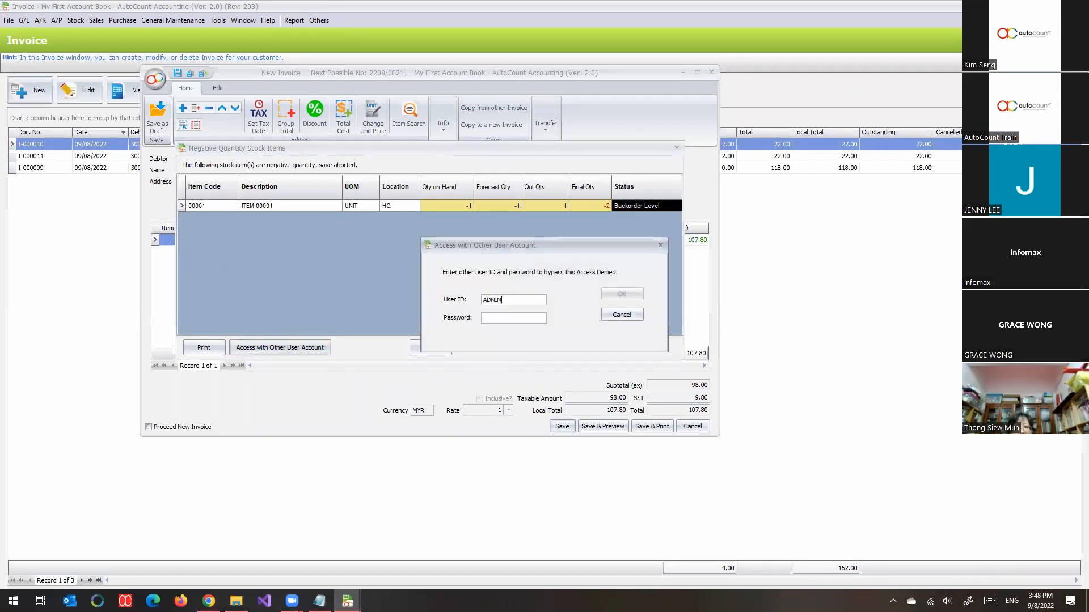
key(BackSpace)
key(BackSpace)
key(BackSpace)
text(MIN***)
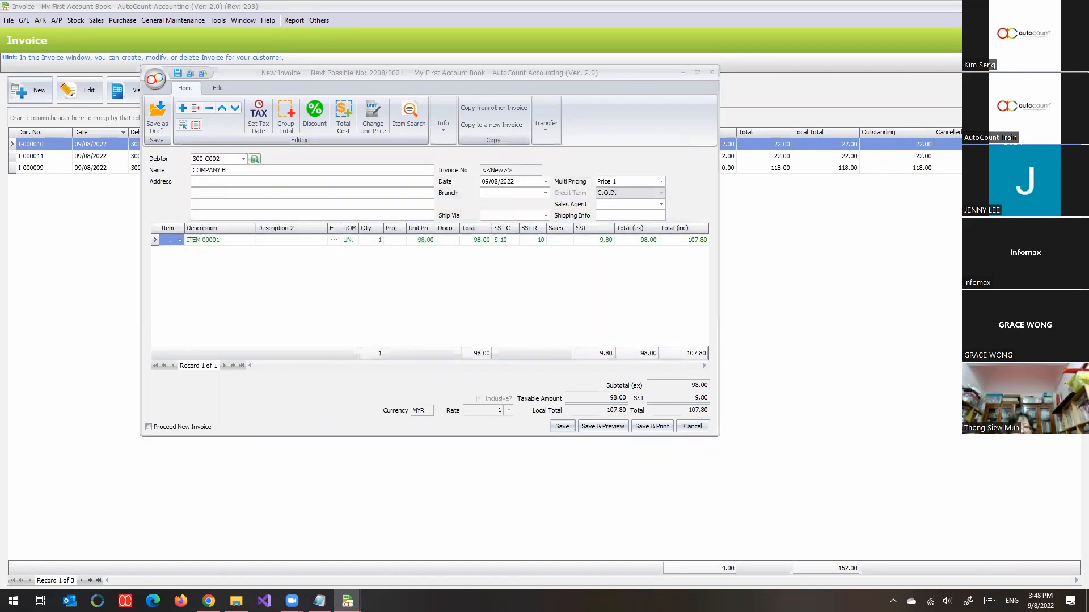
Step: Select the newly saved invoice in the list, then close the list and exit this user's session
click(194, 145)
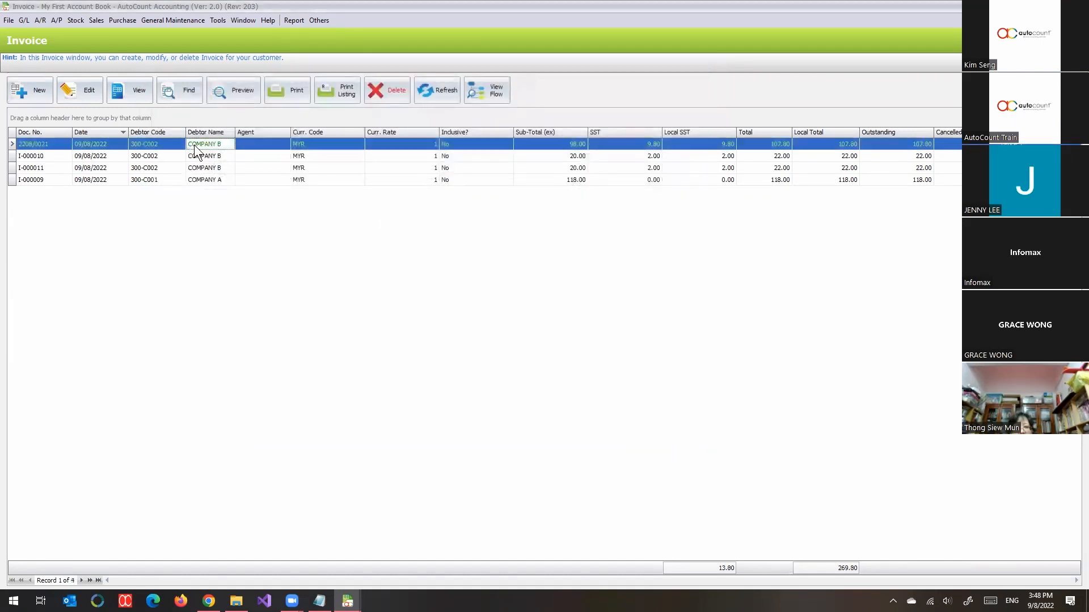
click(51, 147)
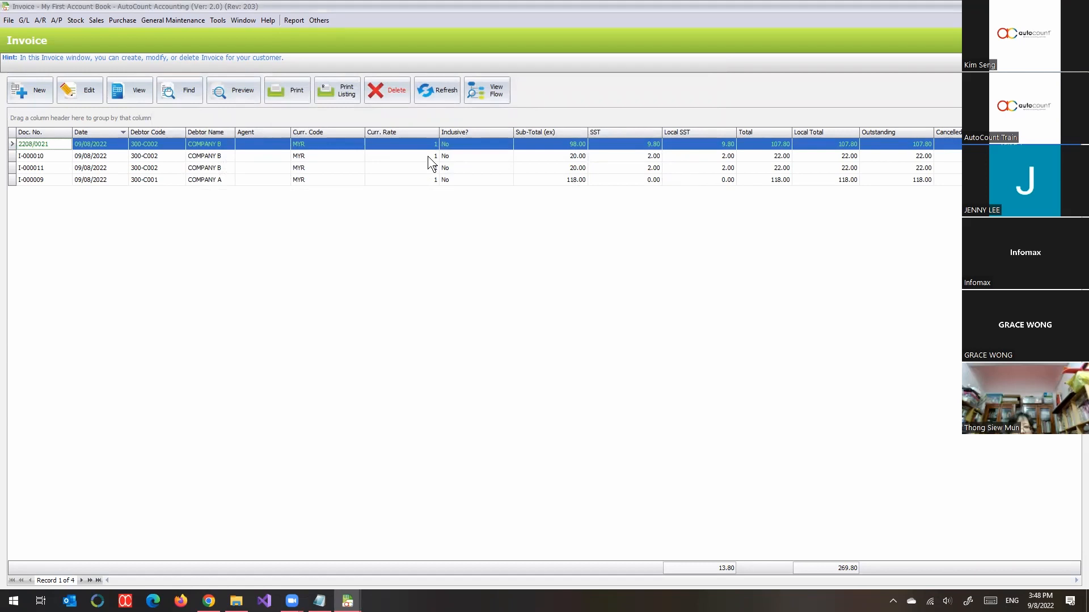
key(Escape)
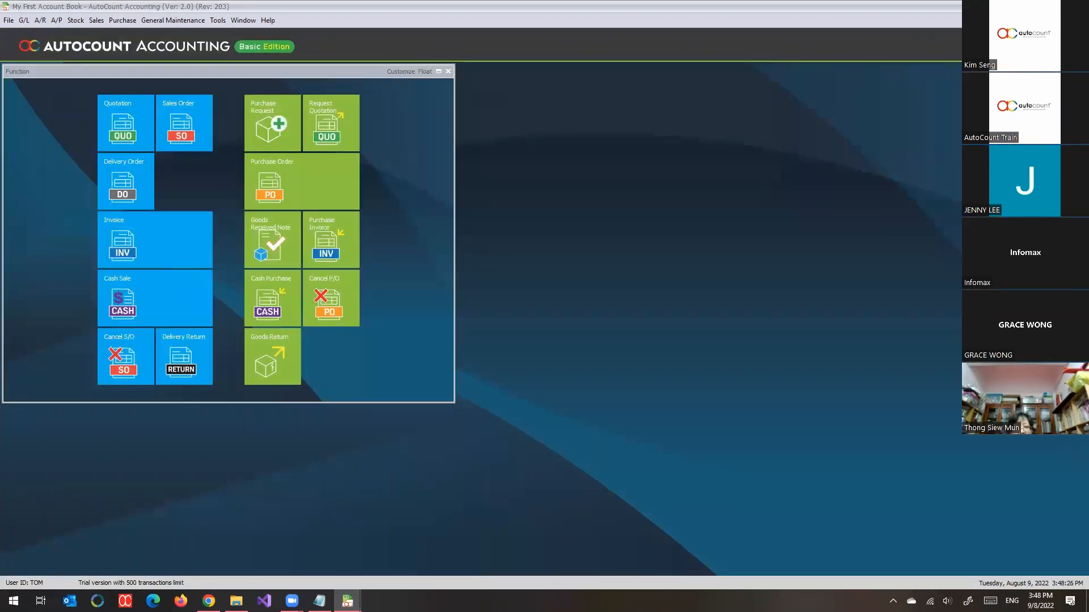
click(632, 344)
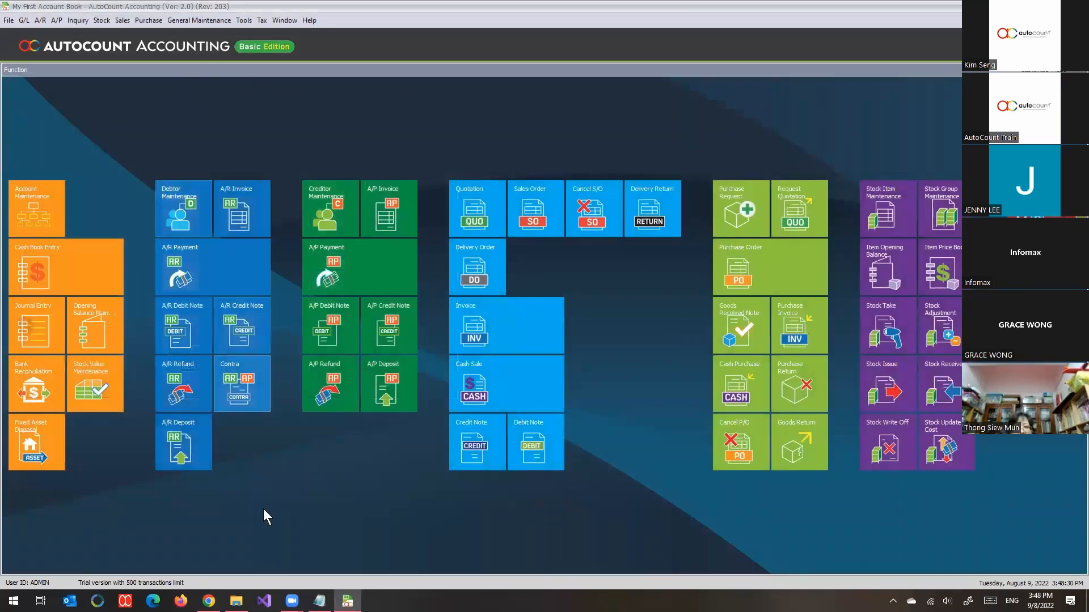
Step: Open the sales Invoice list in the ADMIN session and reduce its maximized window
click(127, 24)
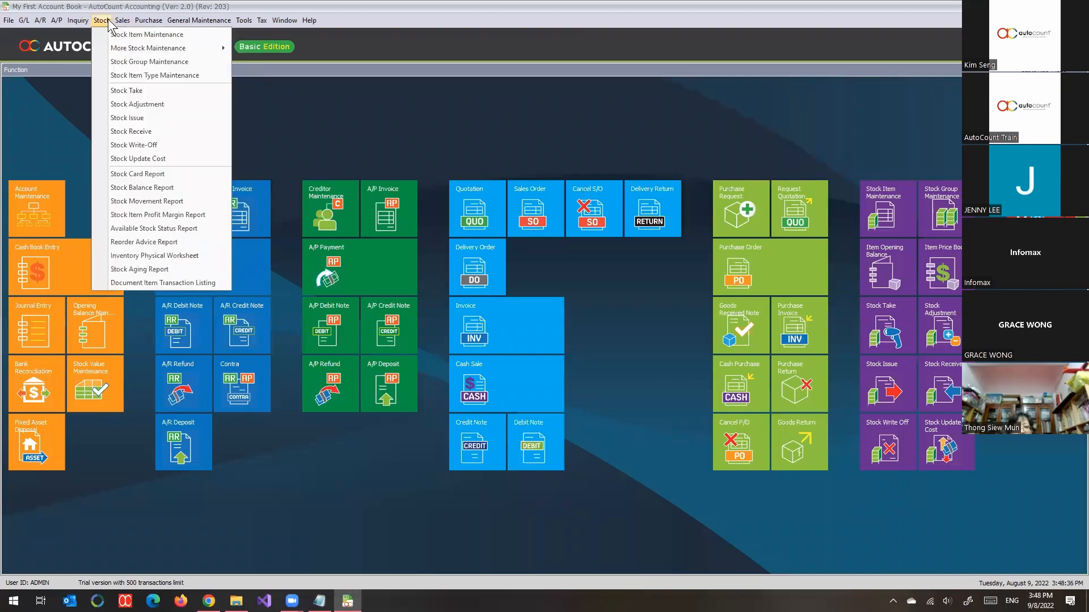
mouse_move(137, 23)
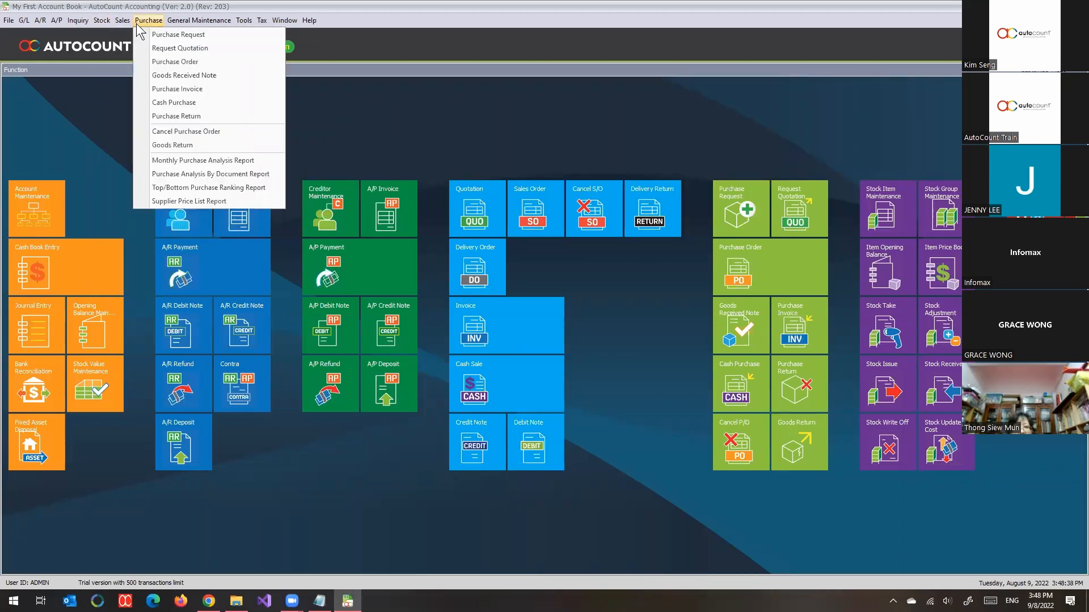
mouse_move(103, 30)
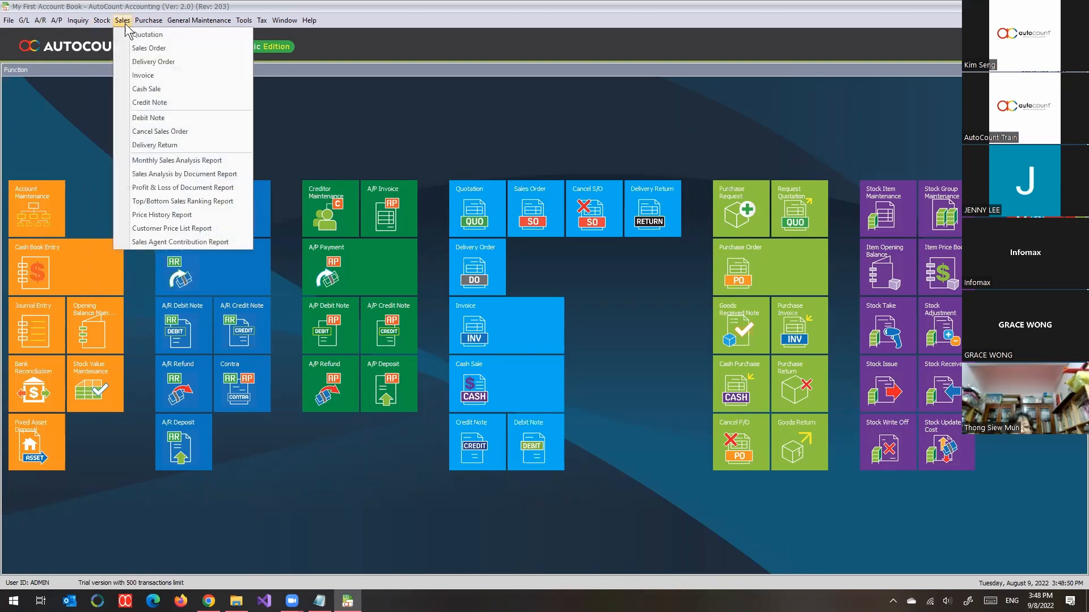
click(146, 76)
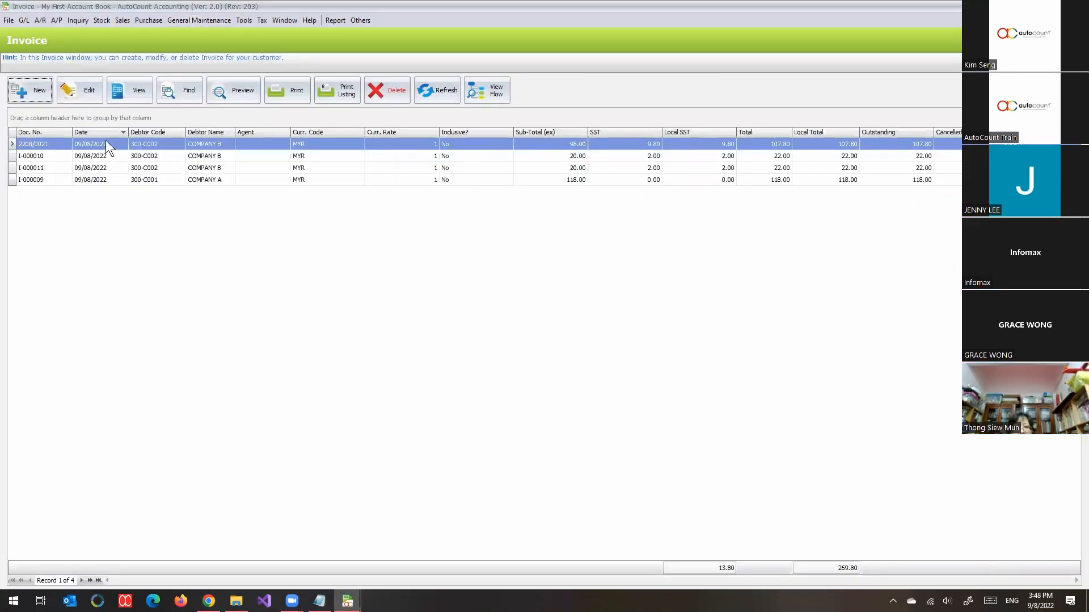
double_click(193, 1)
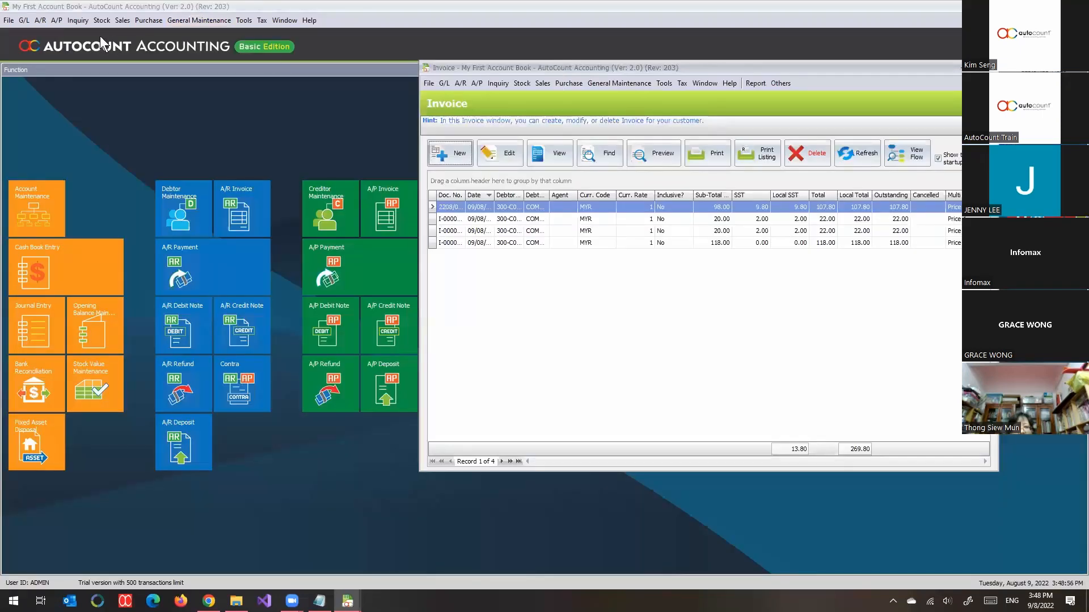
Step: Open the A/R Invoice list and bring the sales Invoice list back to the front for comparison
click(40, 20)
click(56, 49)
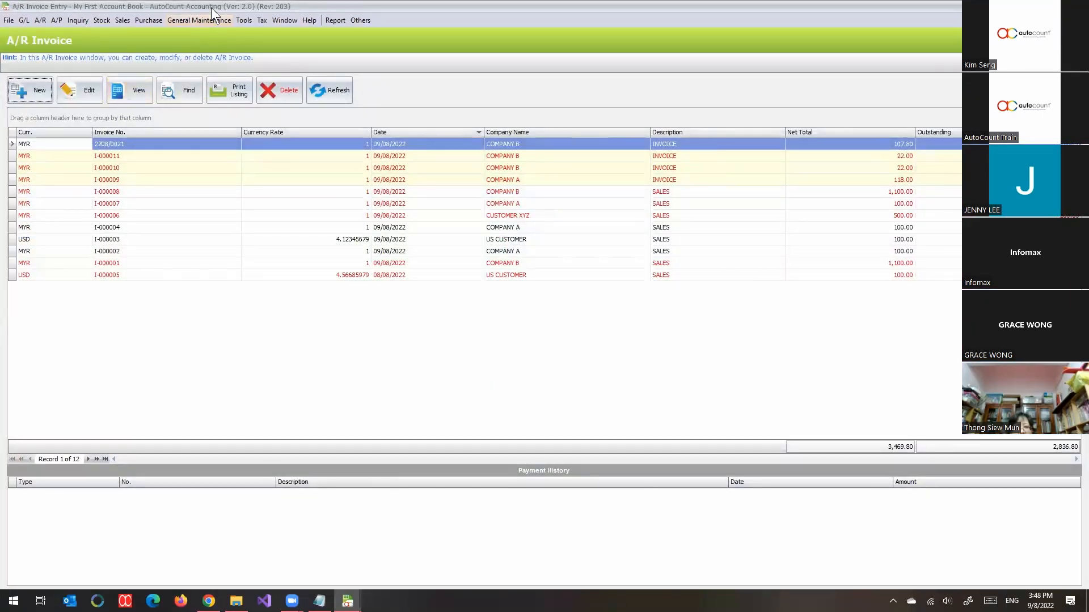
double_click(211, 7)
click(318, 544)
click(347, 601)
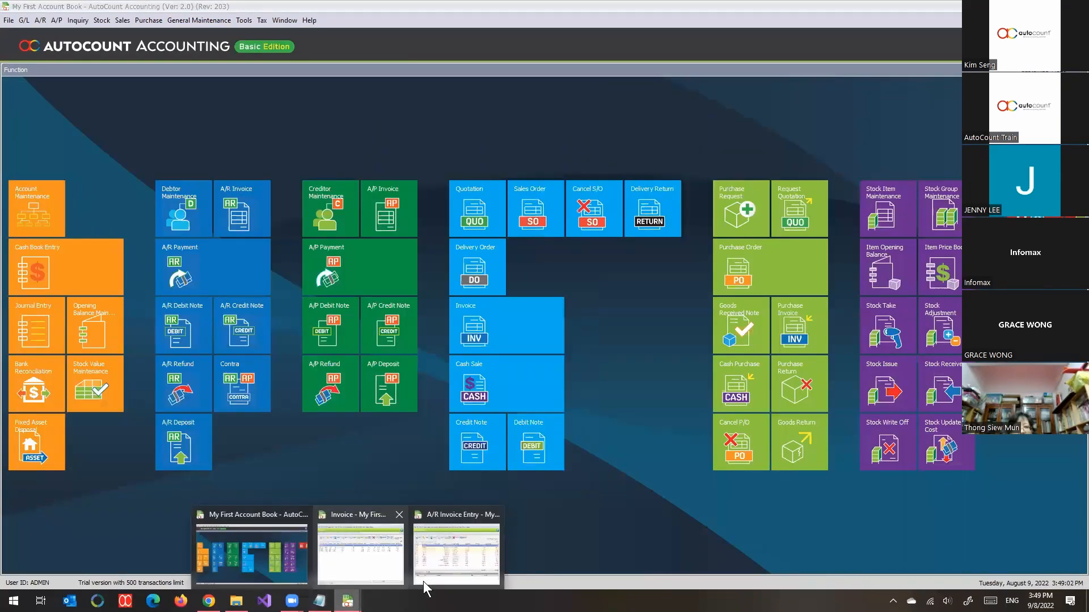
click(377, 569)
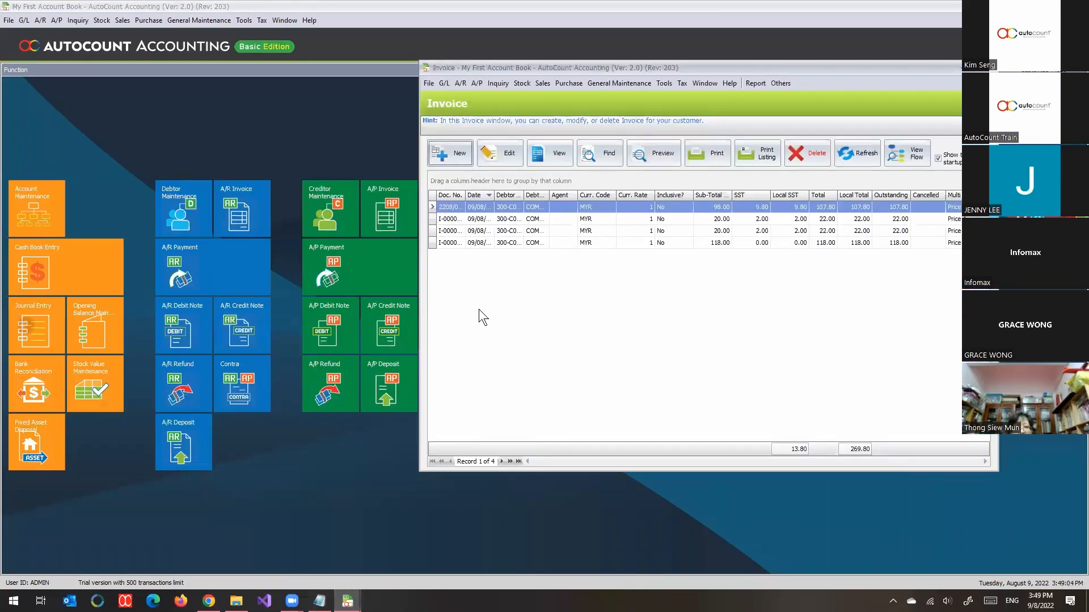
Step: Bring the A/R Invoice list forward, return to the sales Invoice list, and widen its Doc. No. and Date columns
click(347, 602)
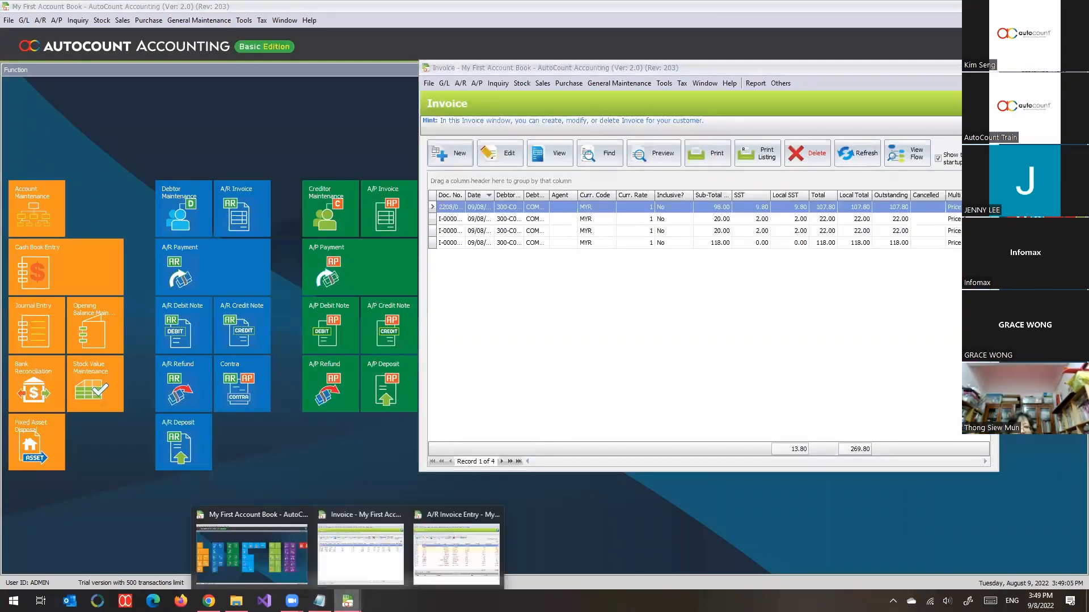
click(443, 573)
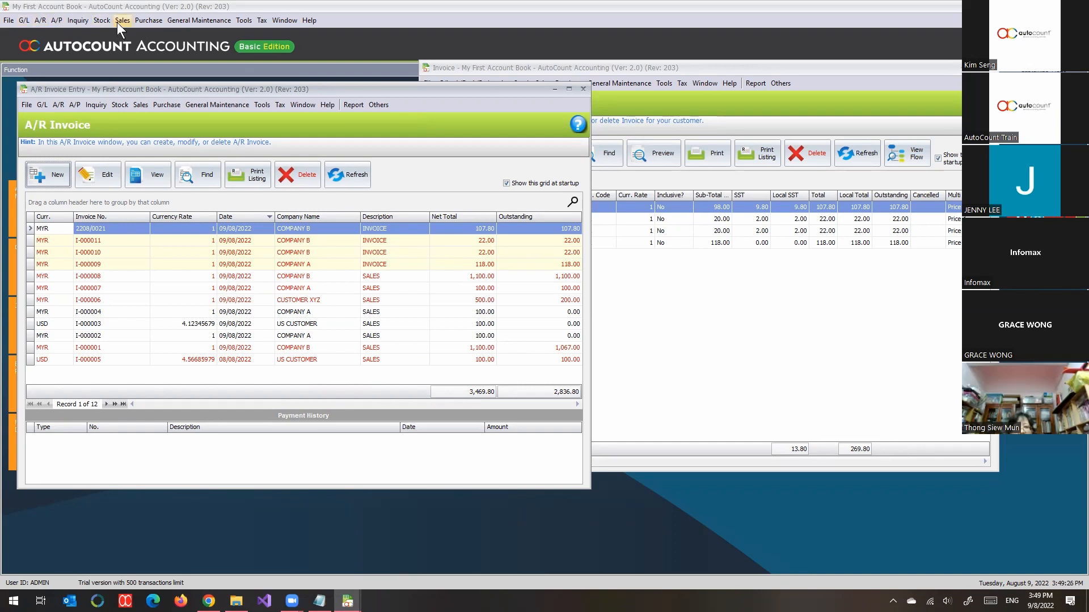
click(647, 308)
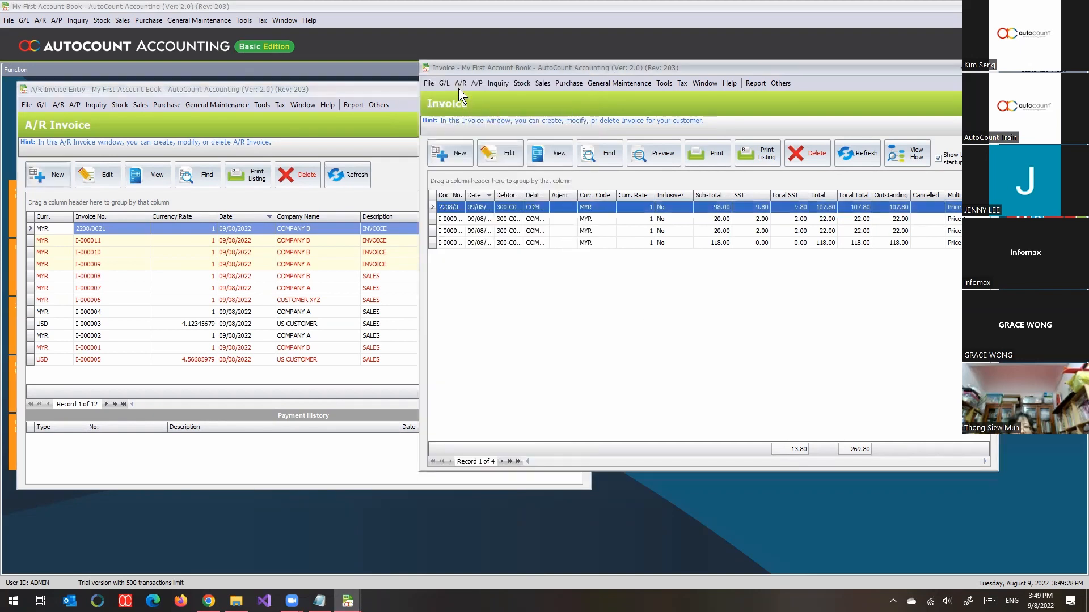
drag(492, 196, 530, 197)
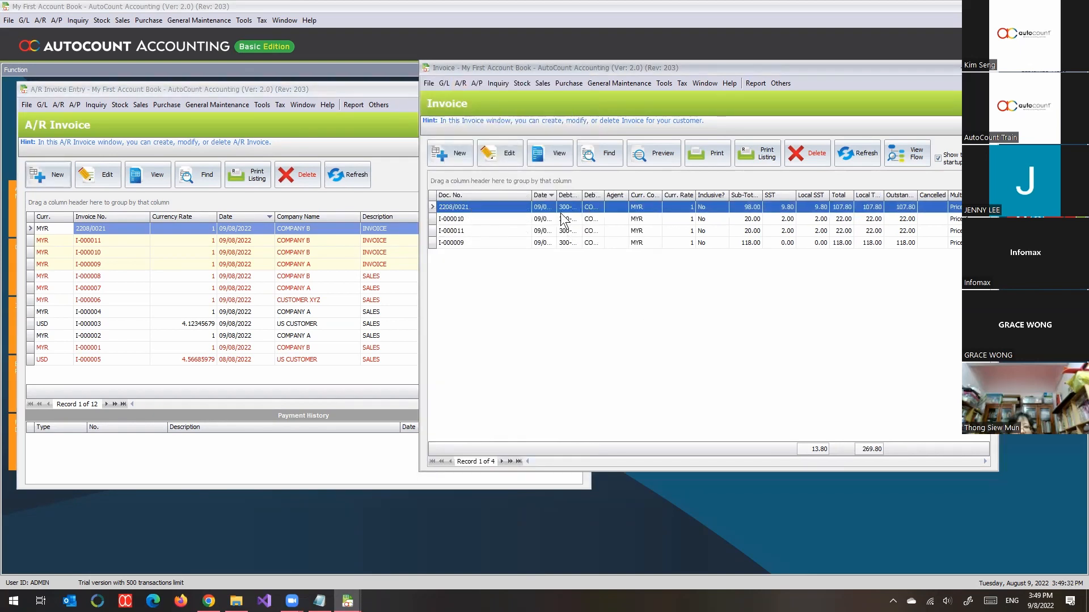
drag(557, 195, 607, 197)
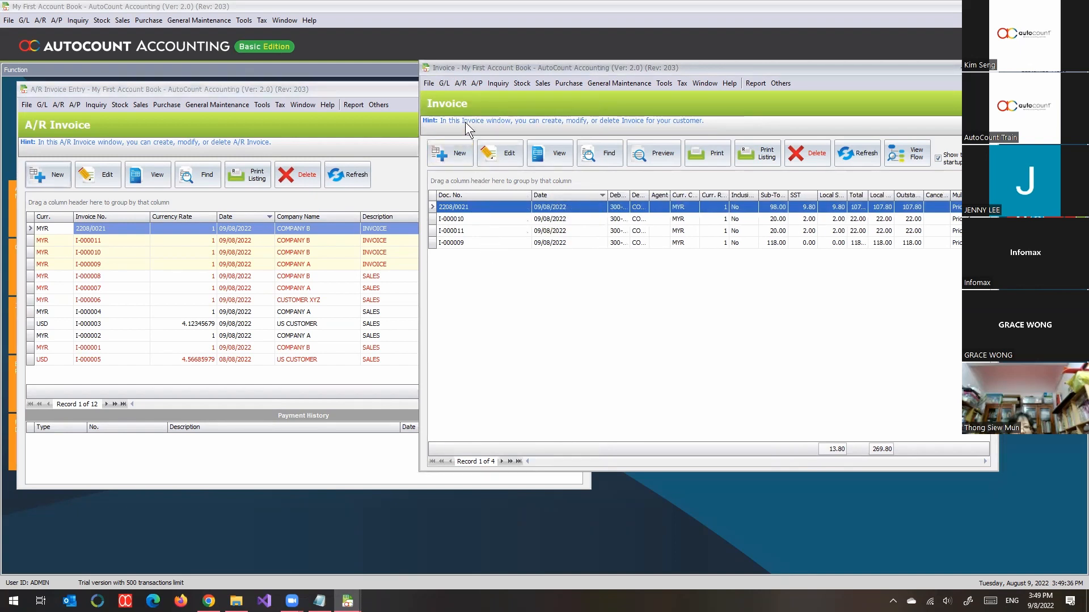
Step: Compare invoices 2208/0021, I-000011, I-000010 and I-000009 between the A/R Invoice list and the sales Invoice list
click(107, 233)
click(108, 245)
click(104, 254)
click(112, 268)
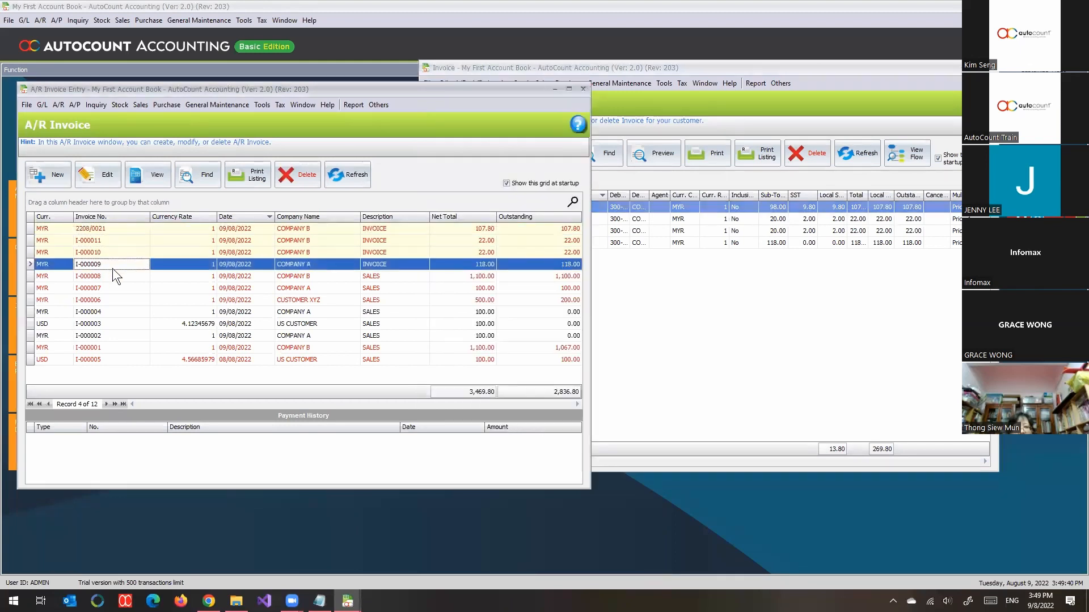
click(600, 282)
click(480, 242)
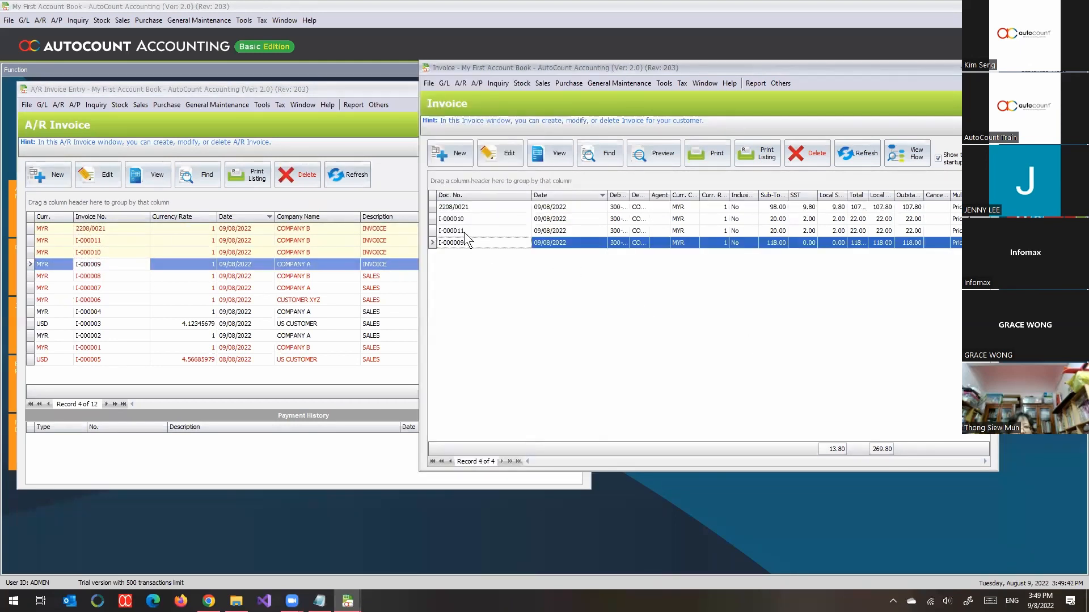
click(465, 219)
click(458, 232)
click(465, 208)
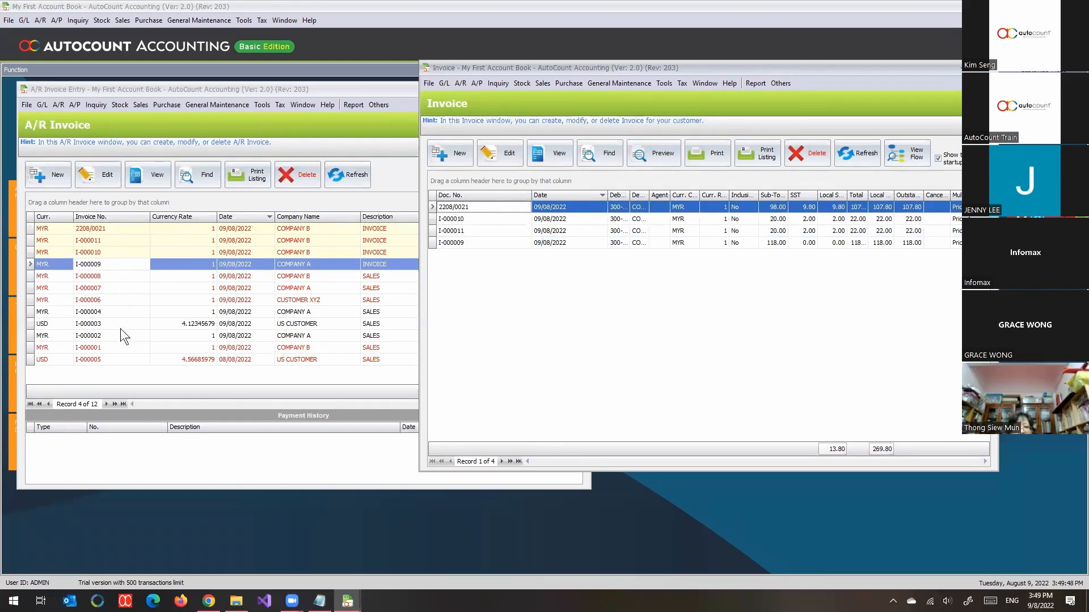
Step: Examine the SALES-described invoices from I-000005 up to I-000006 in the A/R list against the sales Invoice list
click(112, 359)
click(100, 346)
click(103, 333)
click(105, 321)
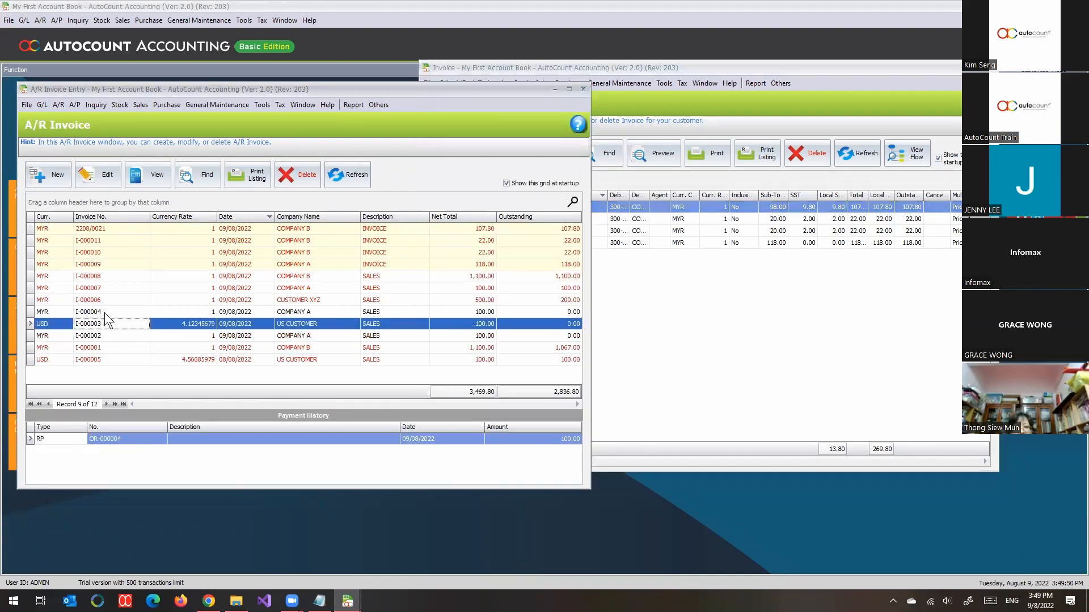
click(105, 311)
click(108, 299)
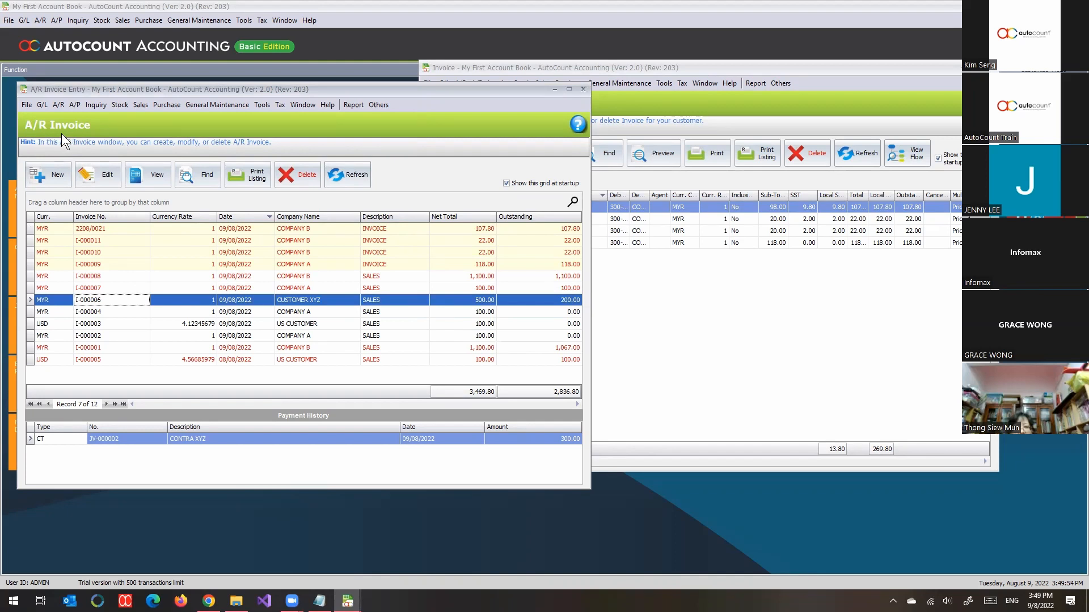
click(699, 333)
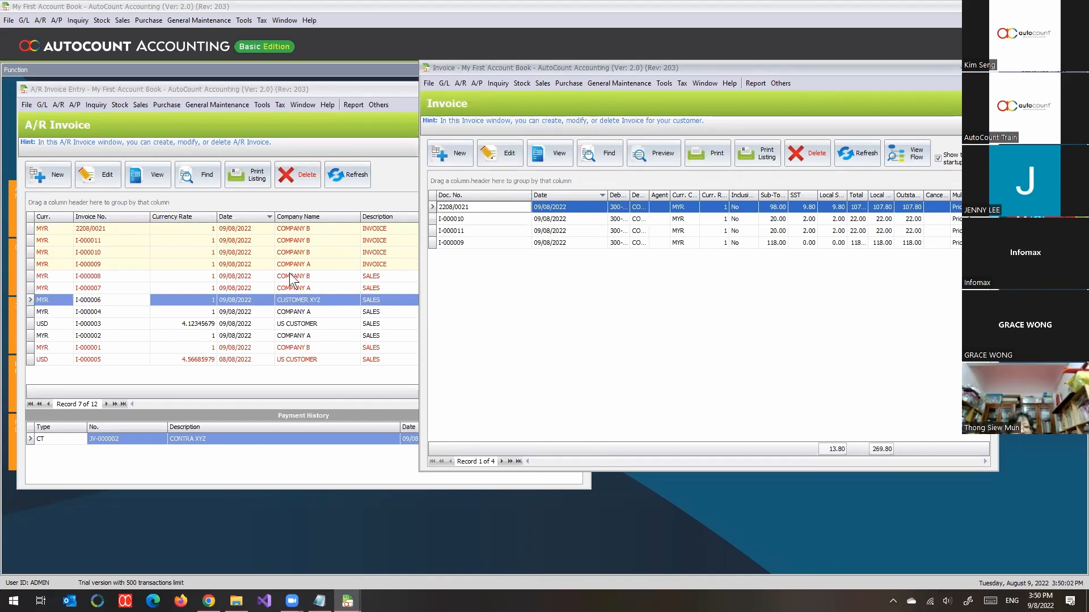
Step: View the details of A/R invoice I-000006 and of sales invoice 2208/0021, closing each after inspection
click(100, 304)
double_click(96, 305)
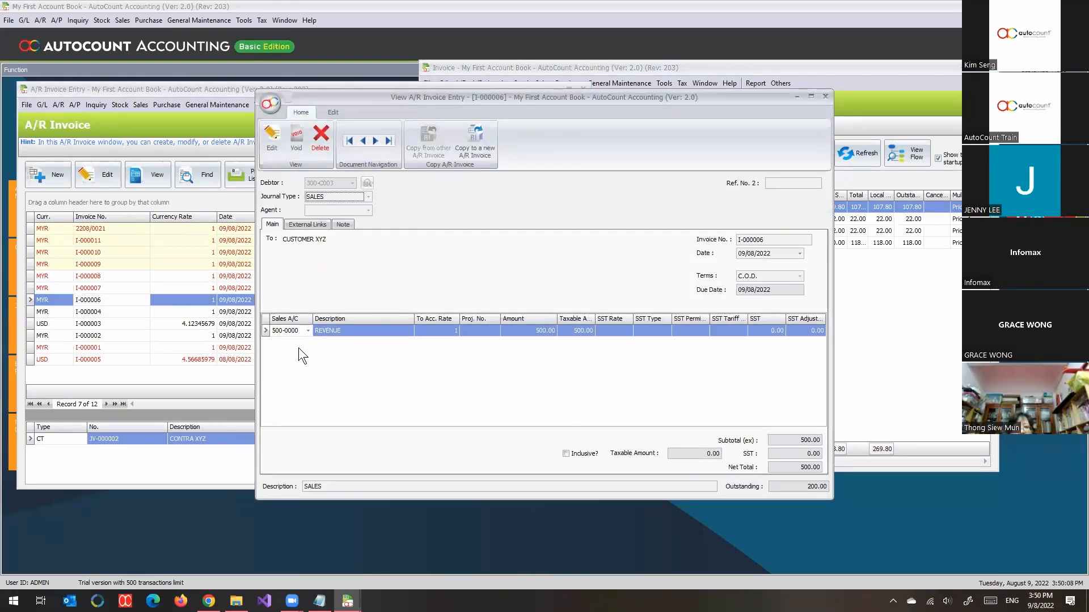
click(826, 97)
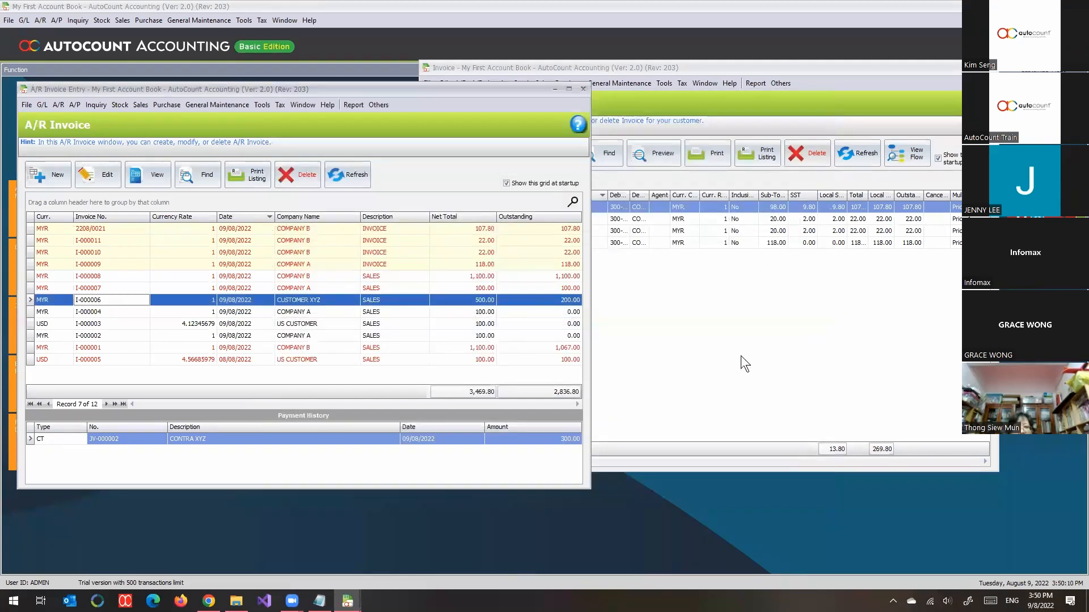
double_click(490, 206)
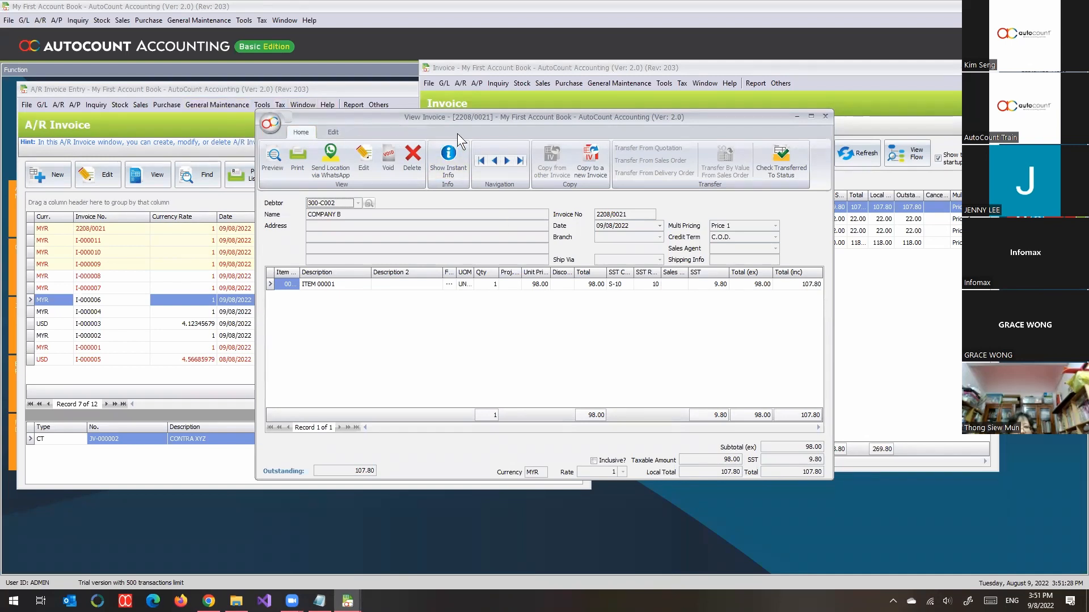
click(825, 117)
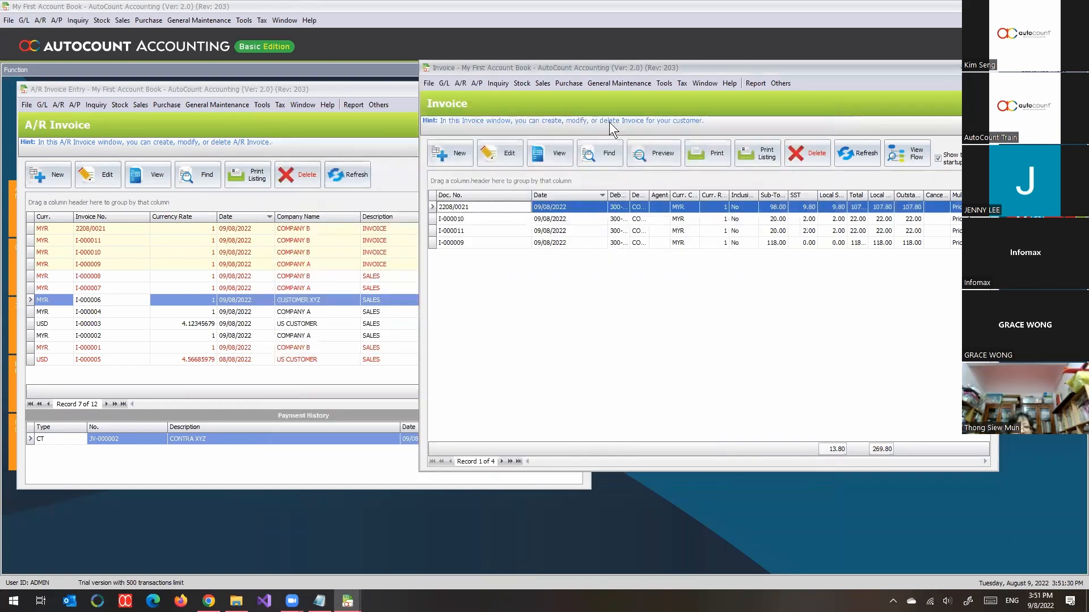
Step: Return to the sales Invoice list and maximize its window
click(252, 111)
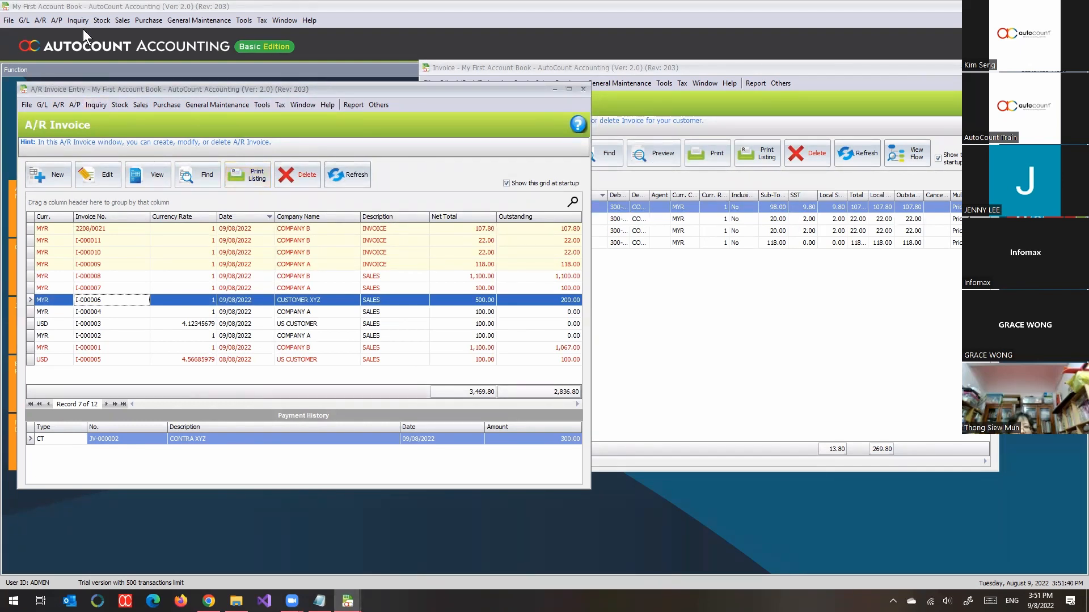
click(120, 19)
click(147, 74)
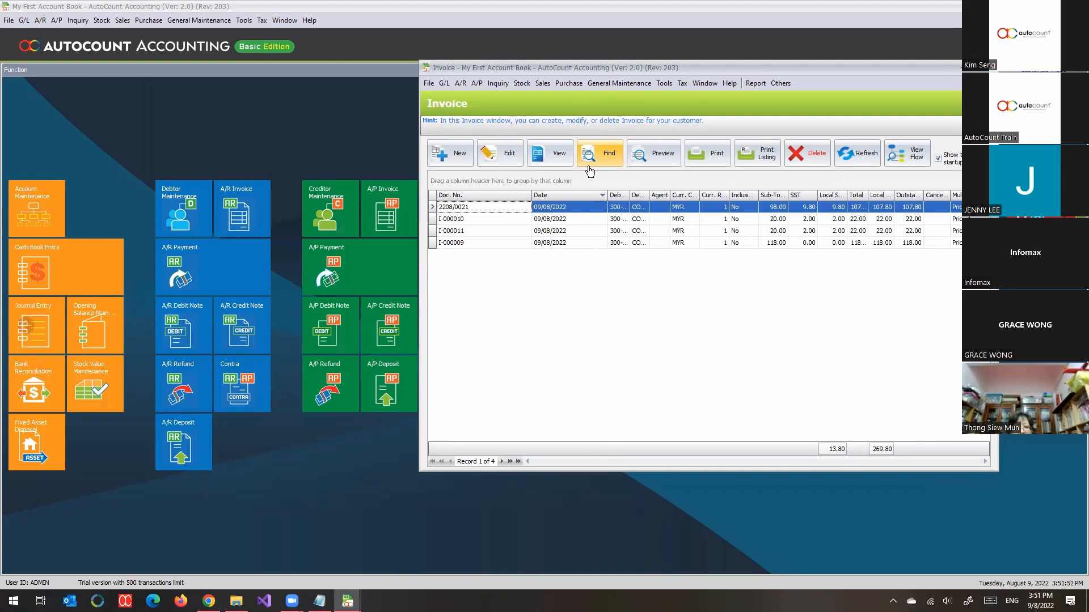
double_click(664, 66)
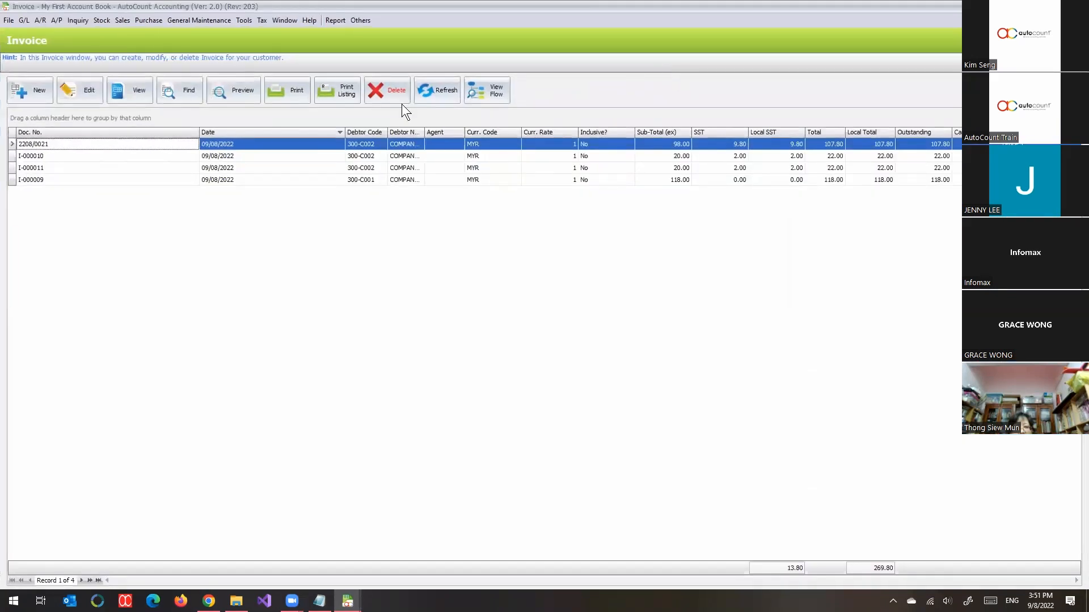
Step: Start a new sales invoice for debtor 300-C001 (COMPANY A) and maximize the entry window
click(31, 90)
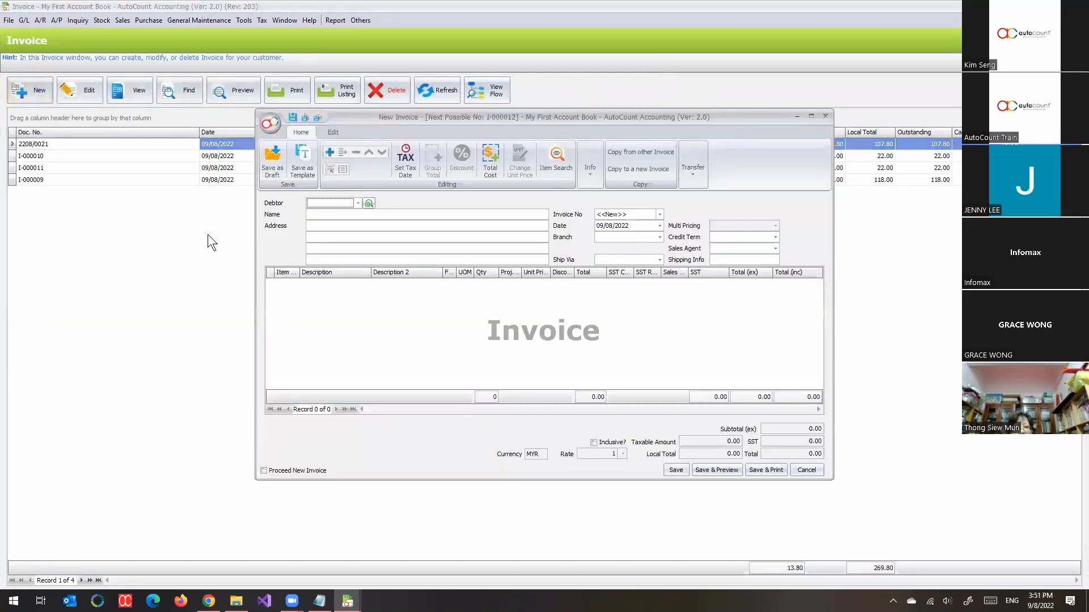
click(358, 203)
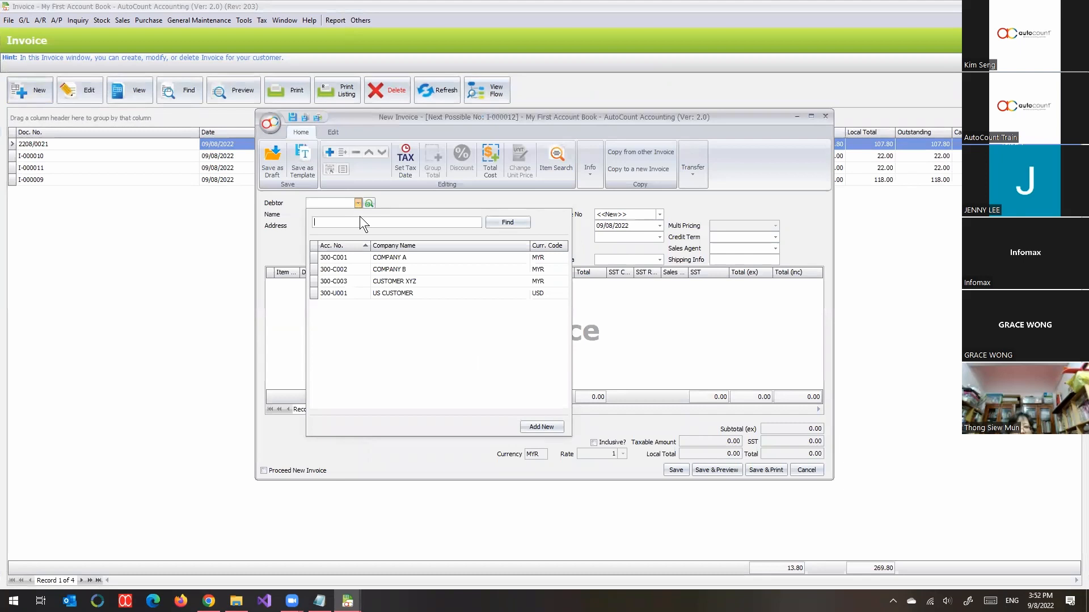
click(357, 258)
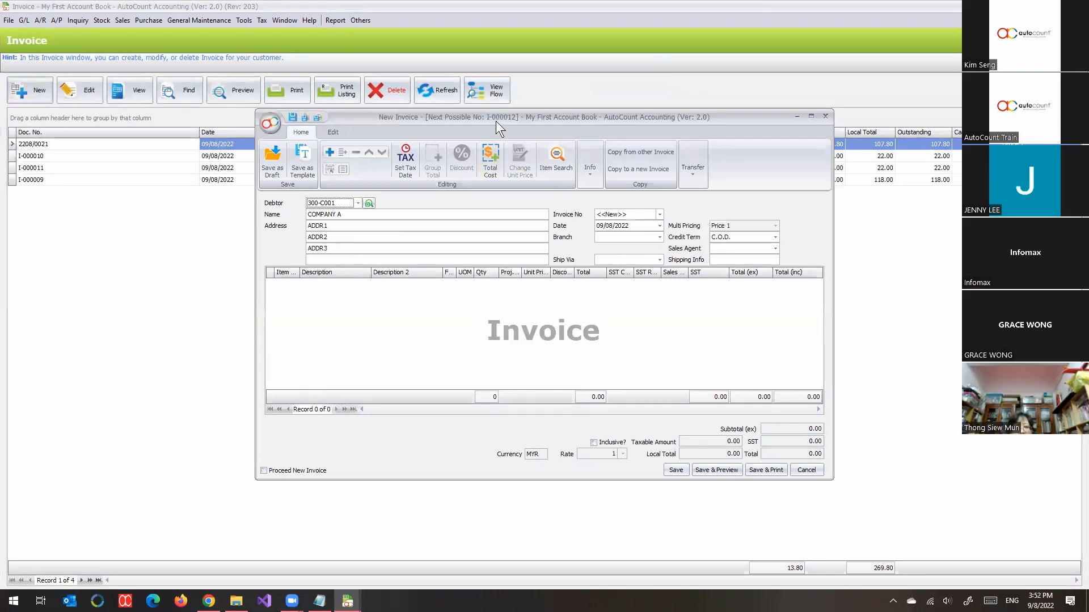
double_click(496, 121)
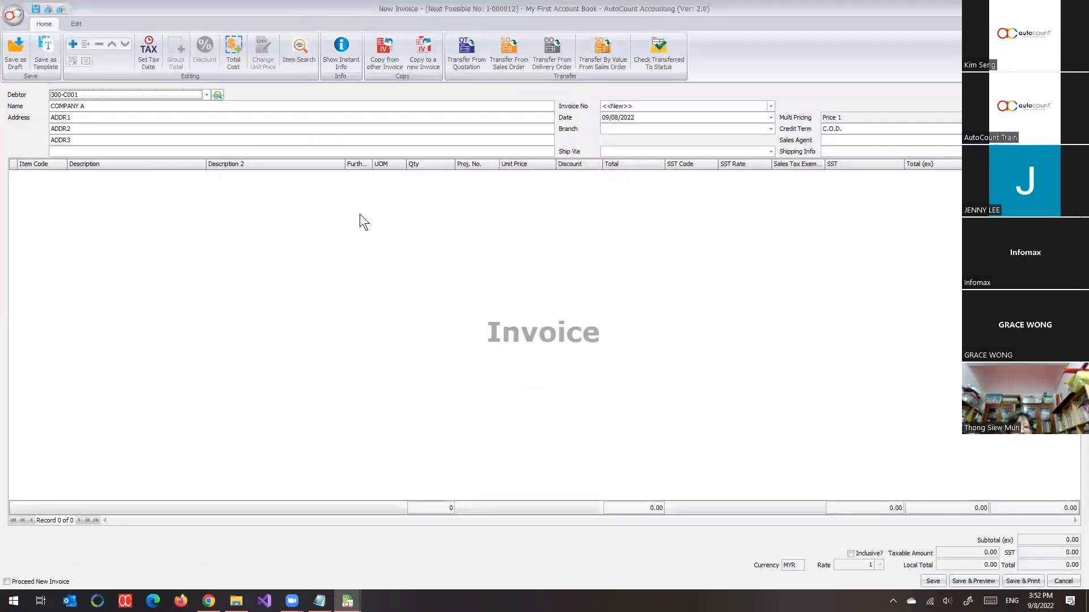
Step: Add the Acc. No. column to the invoice's detail grid, between Item Code and Description
right_click(83, 167)
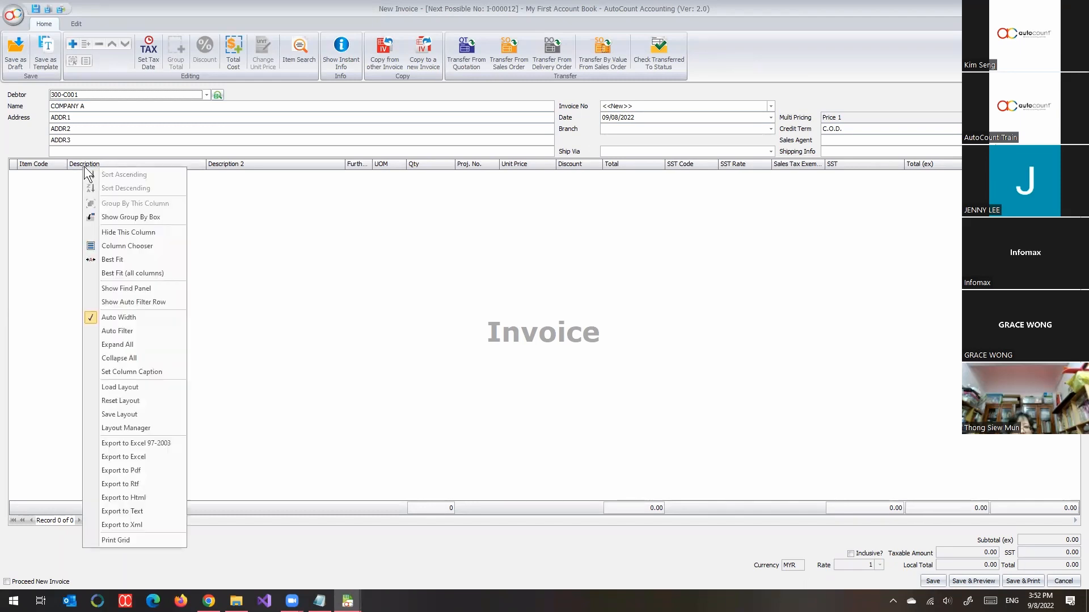
click(132, 247)
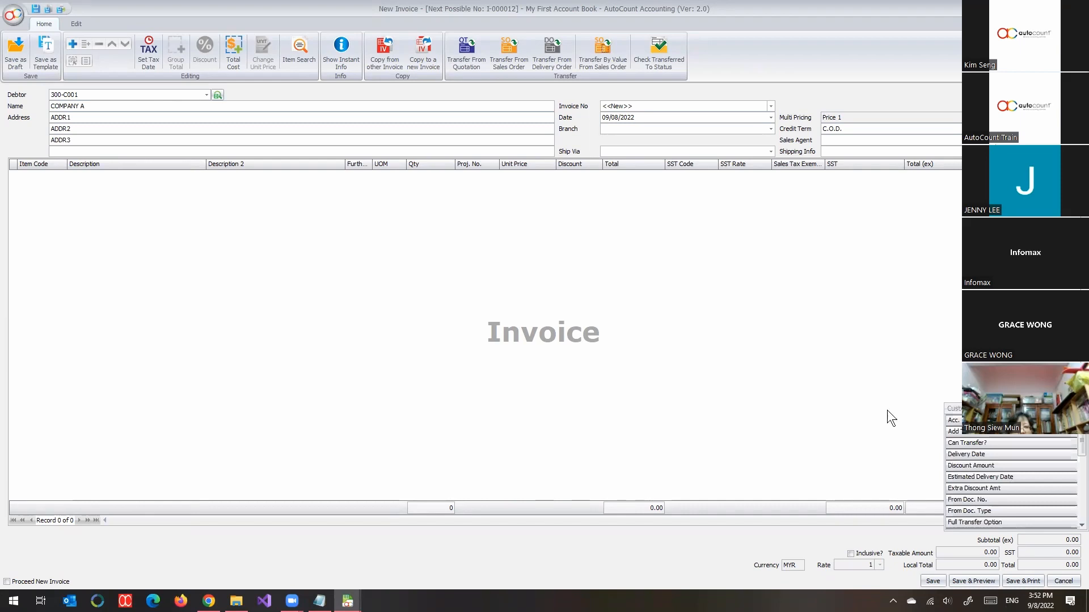
drag(953, 420, 64, 168)
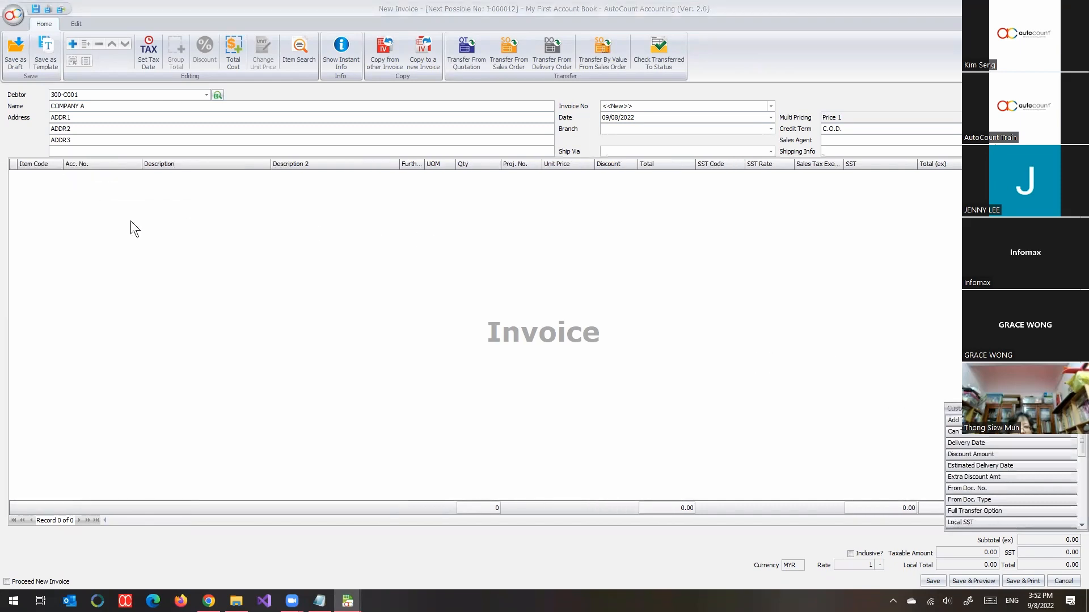
Step: Add a blank detail row and remove the Item Code and Qty columns from the invoice grid
right_click(112, 187)
click(132, 197)
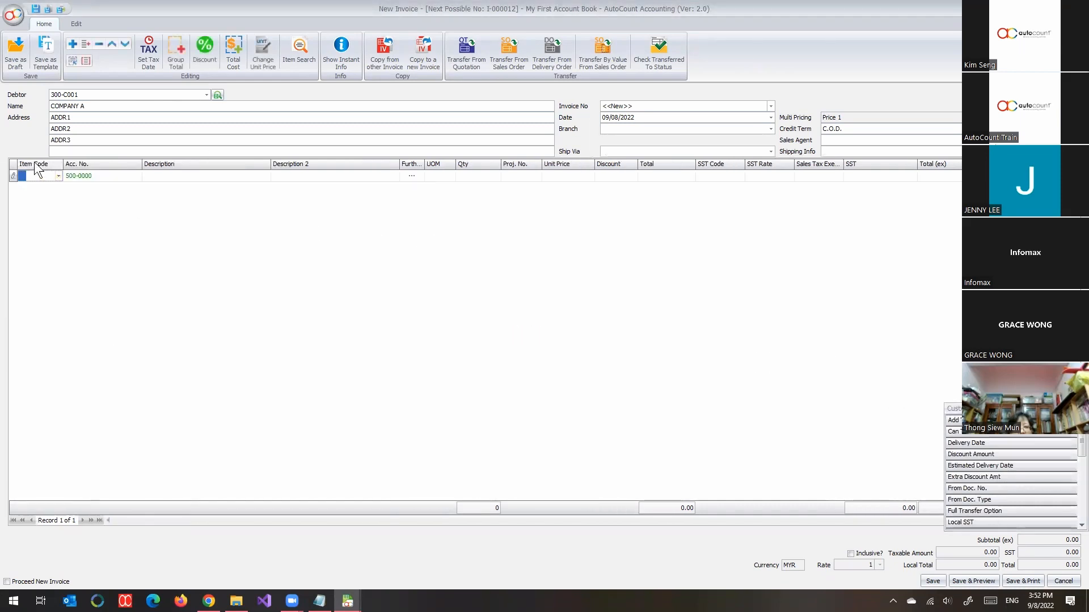
drag(34, 168, 174, 300)
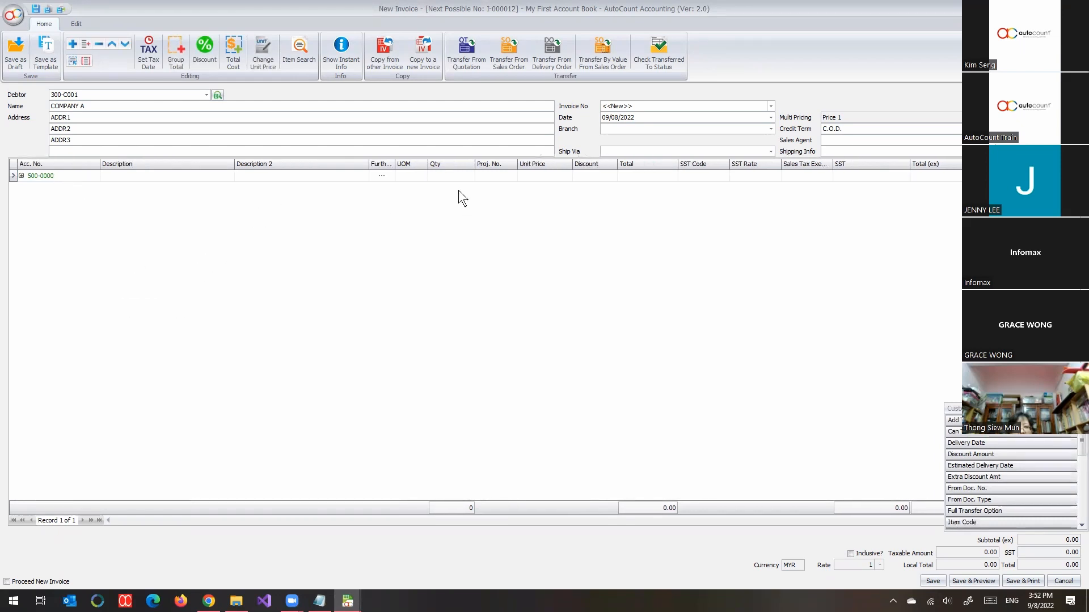
drag(447, 168, 471, 252)
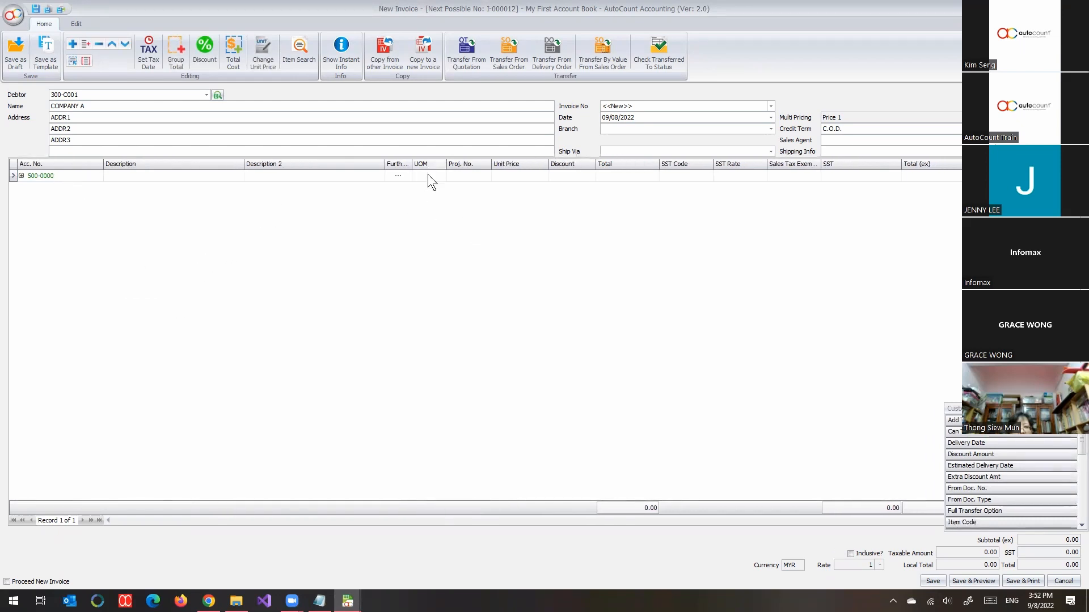
Step: Enter Sales as the detail line's description and select its Total cell
click(152, 178)
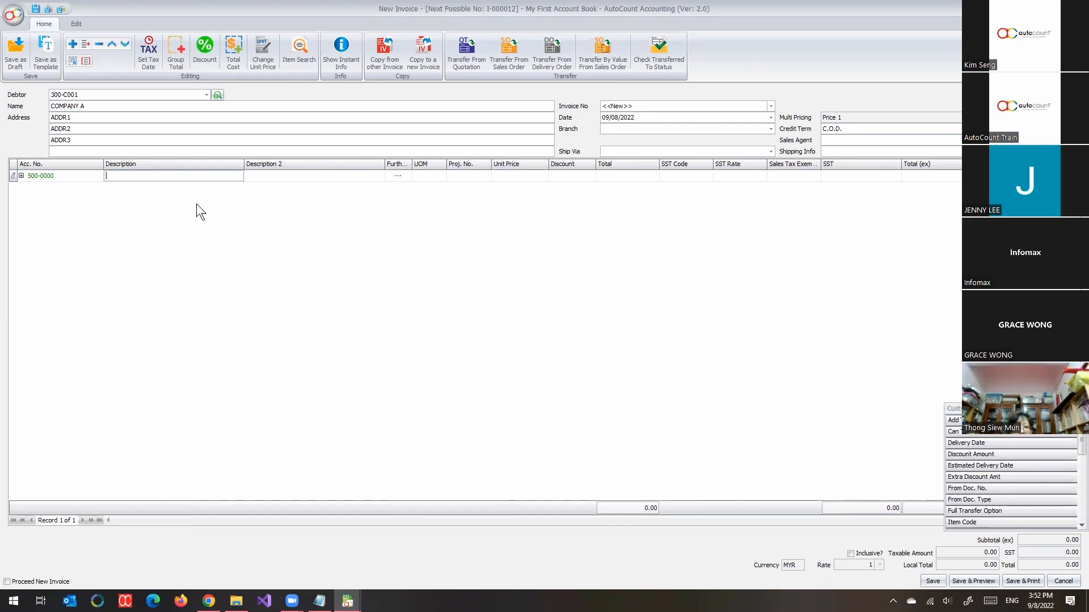
text(Sales)
key(Tab)
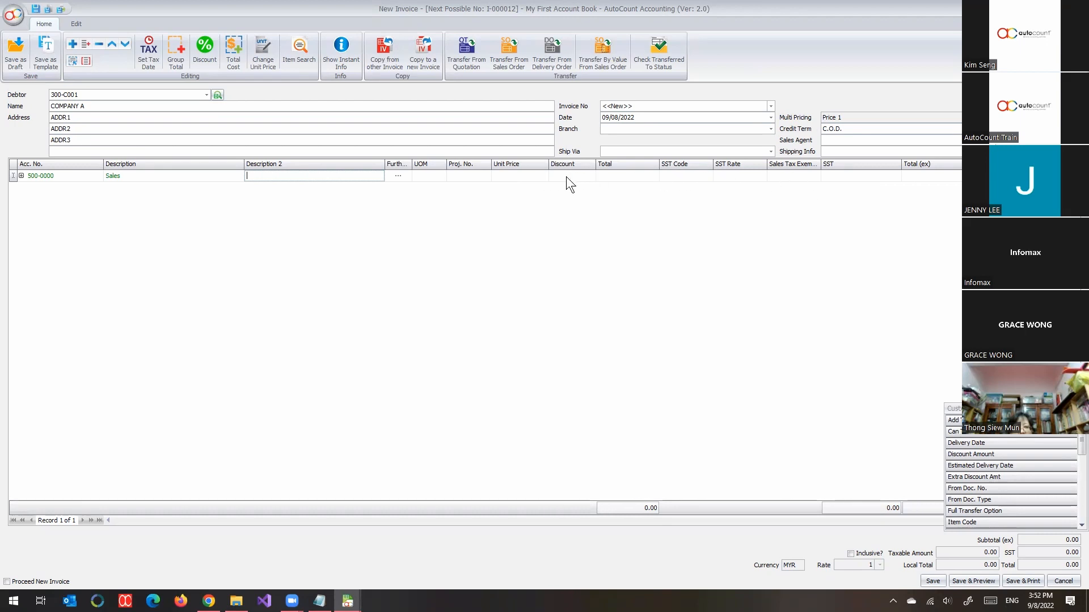
click(614, 178)
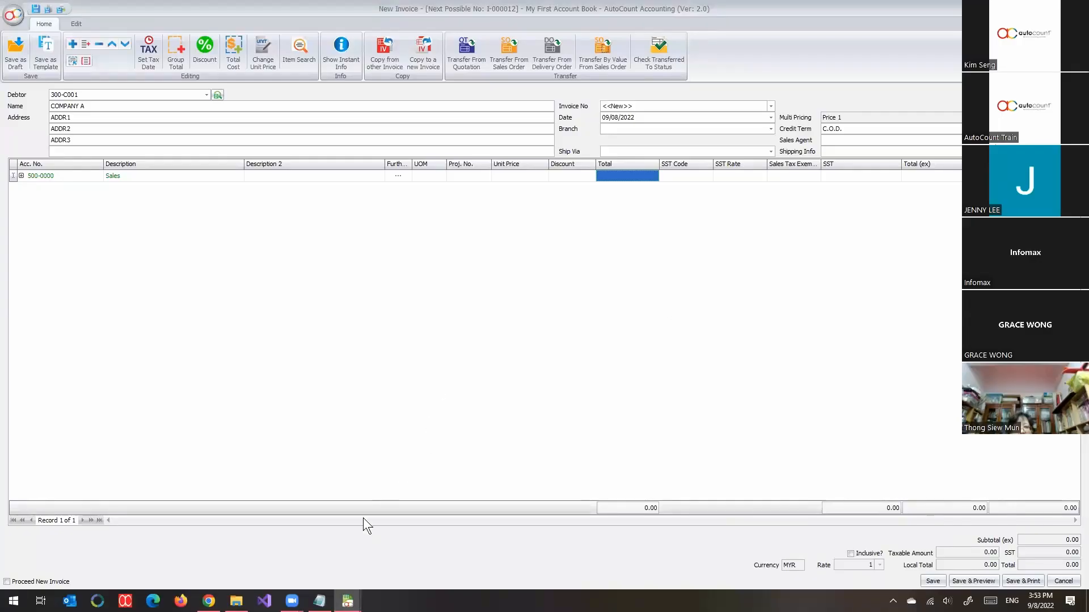
Step: Return to the main window and open Edit Column Lock from the Customize Invoicing options
mouse_move(347, 602)
click(197, 573)
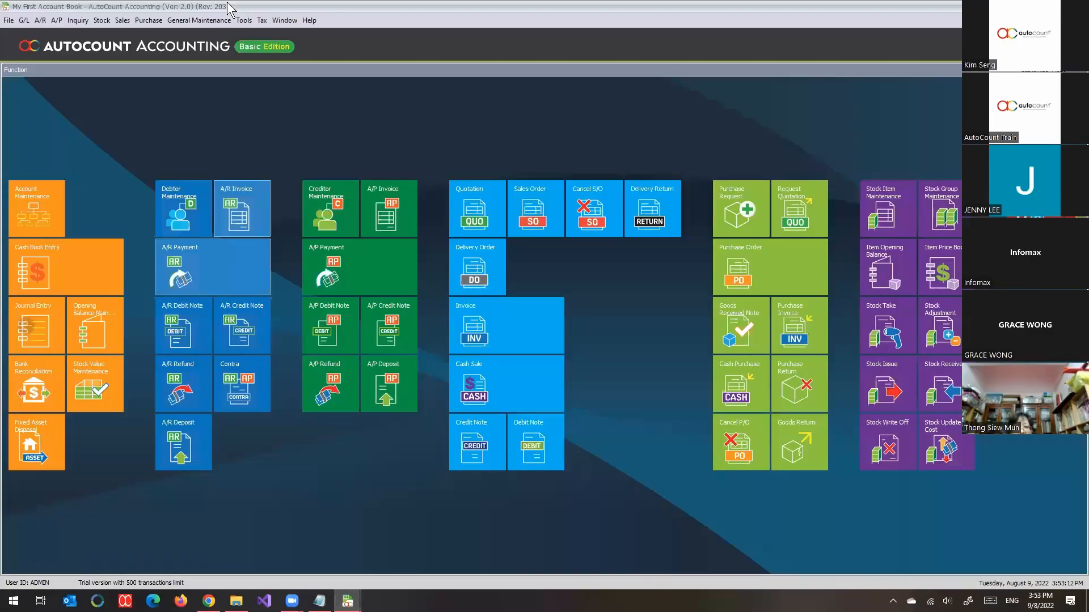
click(227, 20)
mouse_move(244, 21)
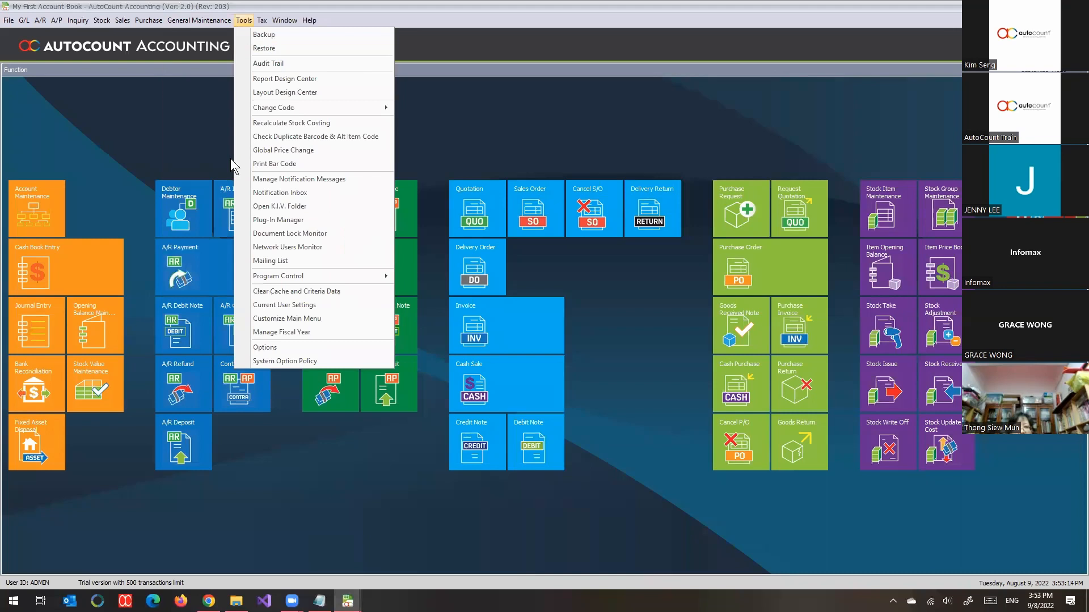
click(264, 347)
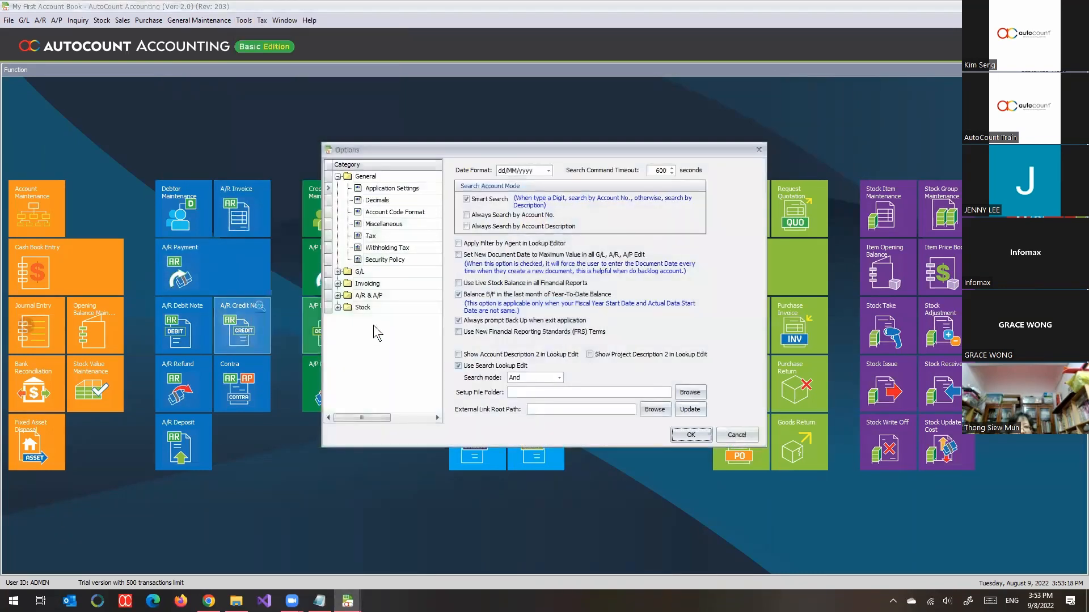
click(374, 284)
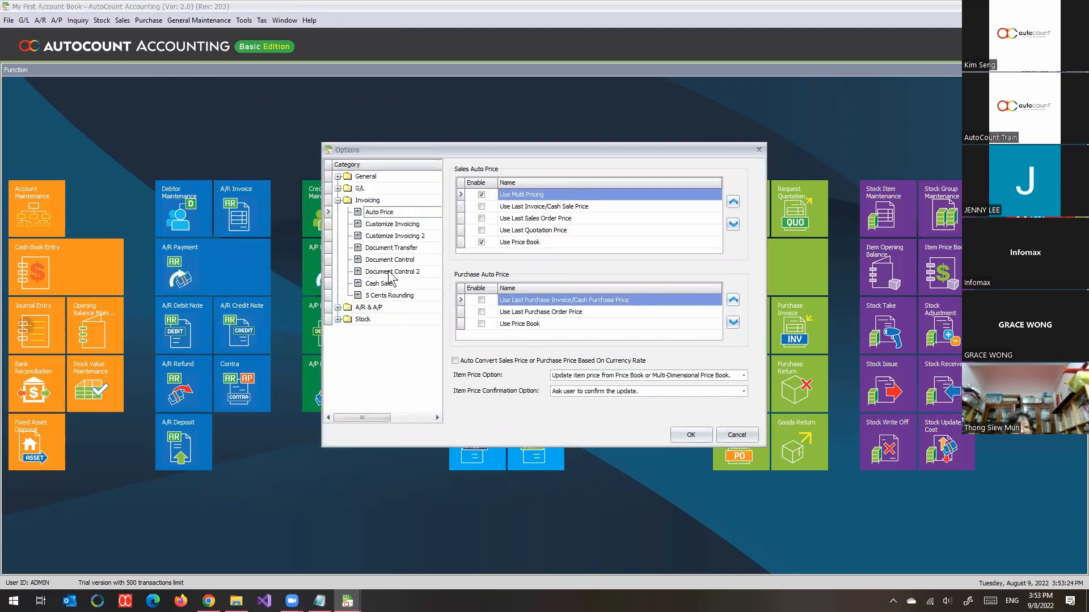
click(394, 227)
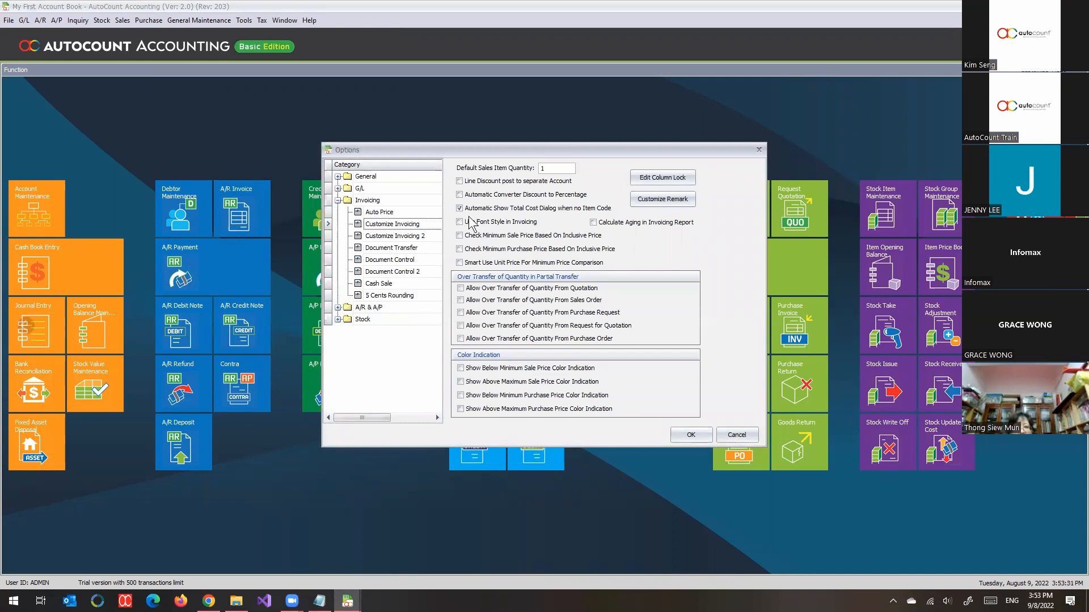
click(674, 187)
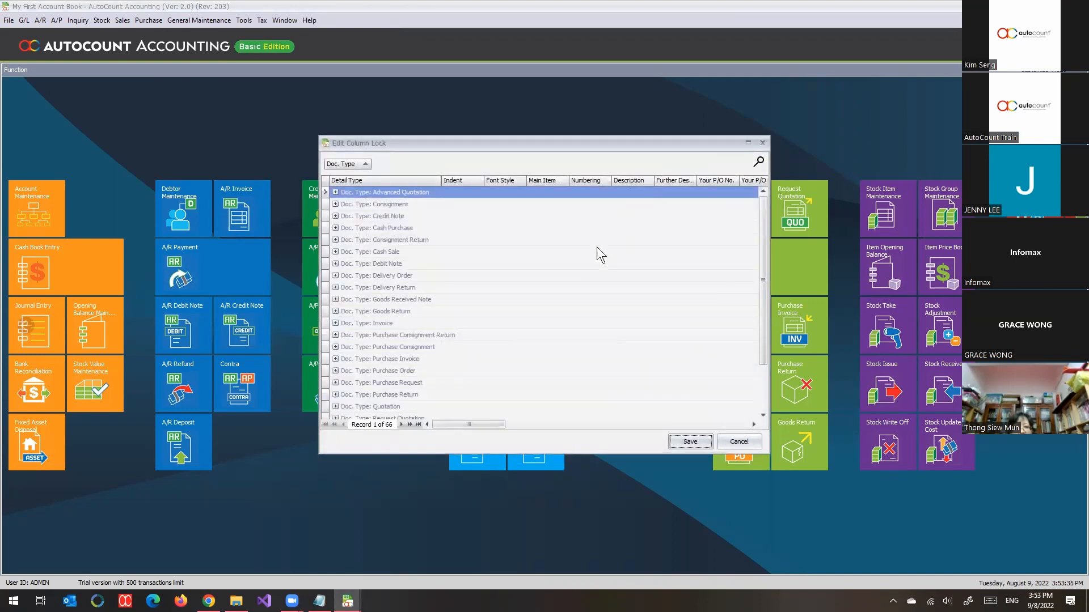
Step: Expand the Invoice document type in the column lock grid, maximize the window and bring the SubTotal column into view
click(390, 326)
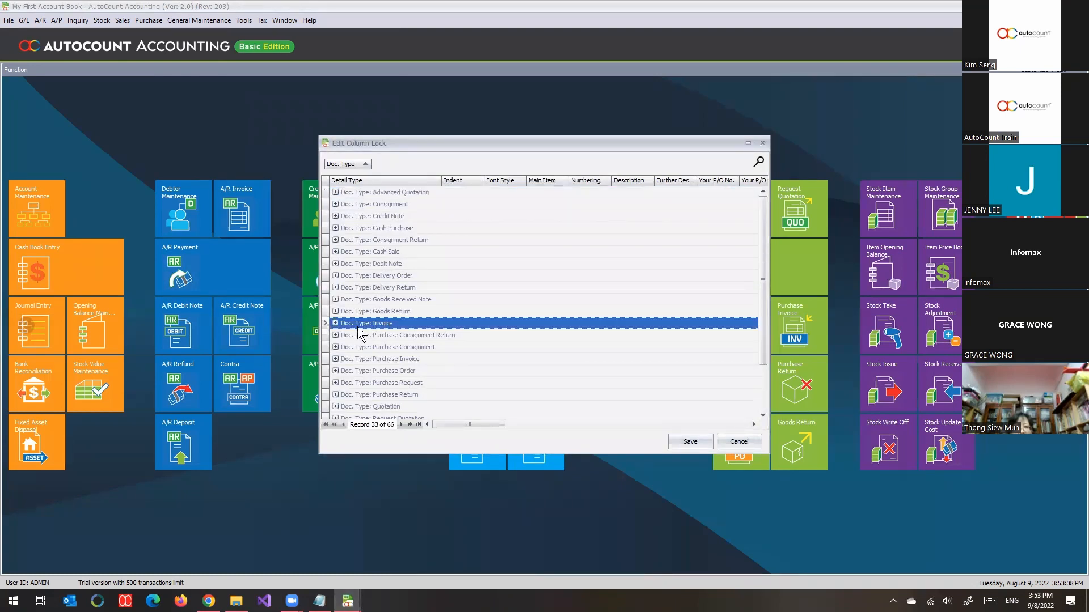
scroll(360, 333, down, 2)
click(336, 276)
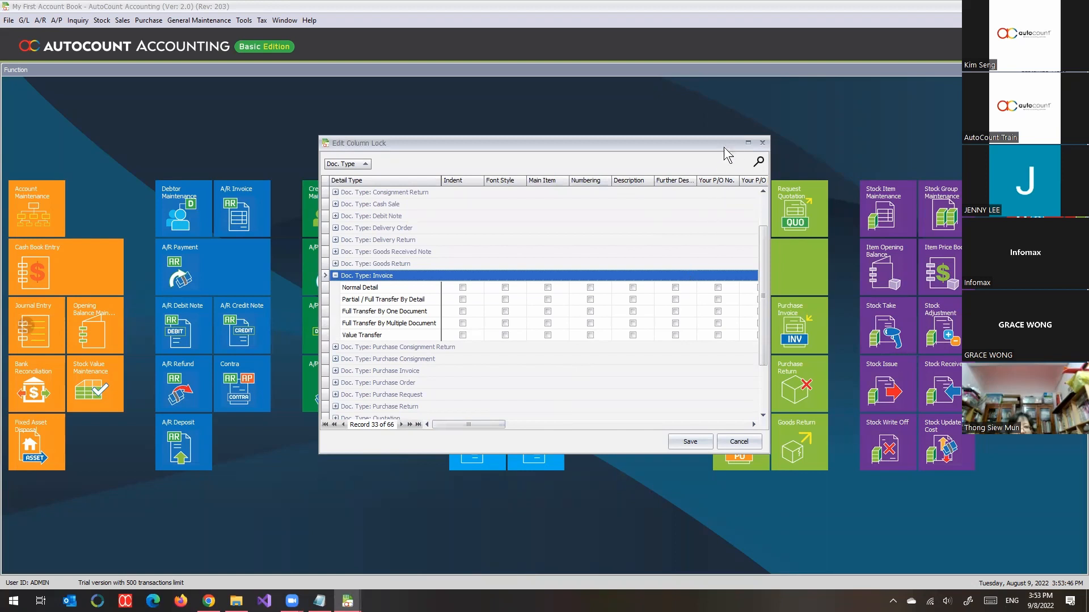
drag(729, 146, 561, 112)
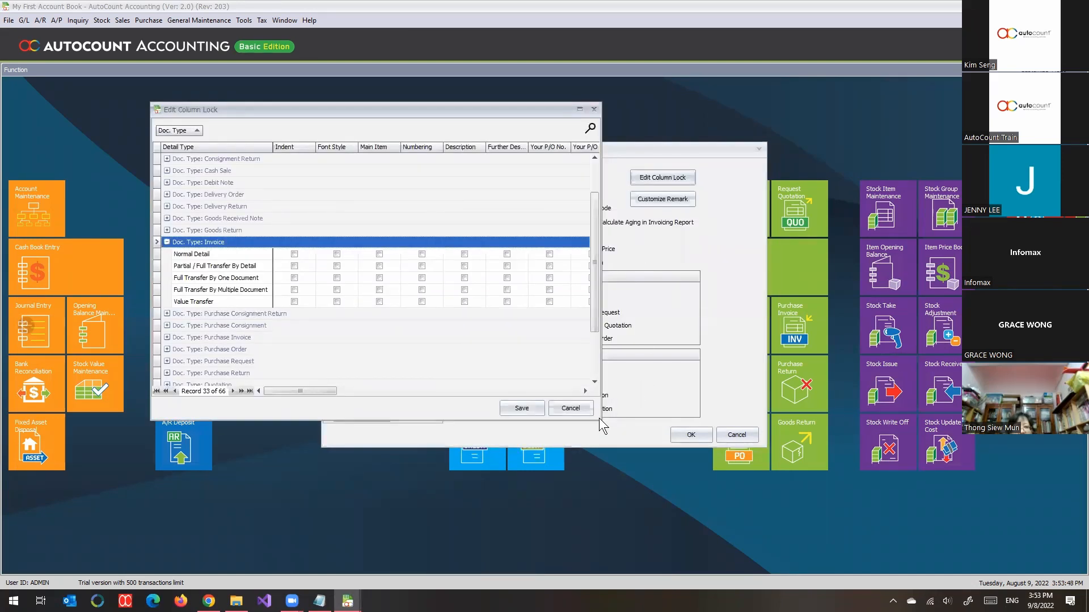
click(579, 109)
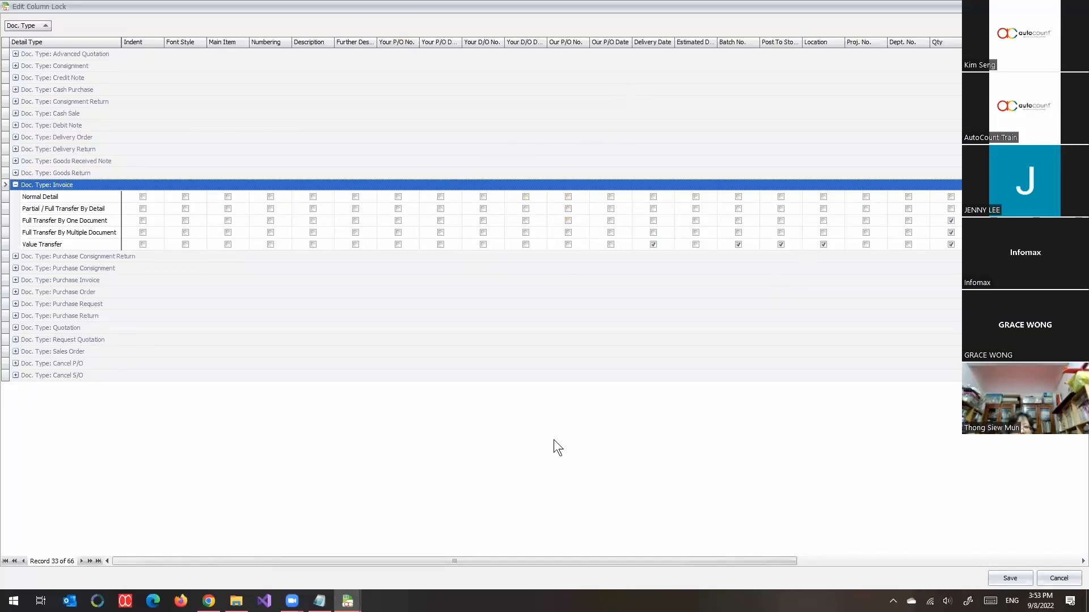
drag(481, 563, 711, 570)
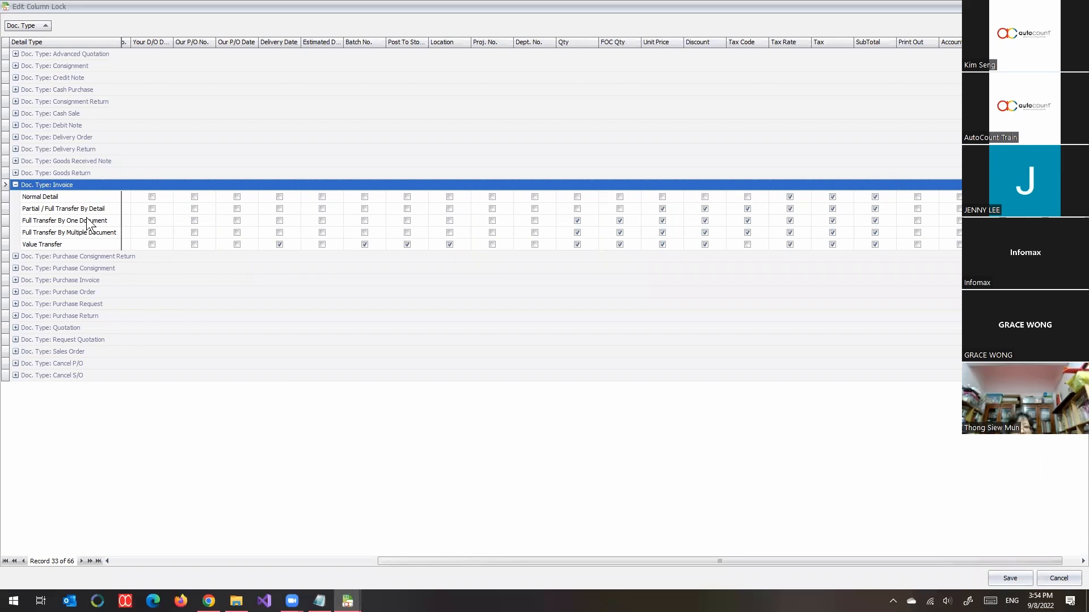
Step: Examine the column locks of the Invoice detail types, from Normal Detail to Value Transfer
click(39, 201)
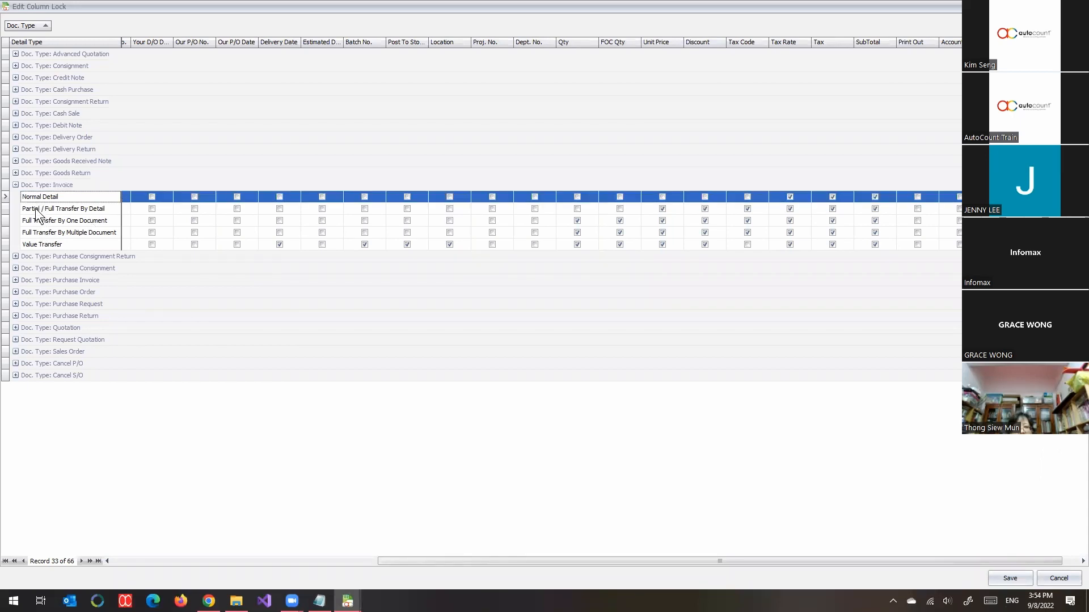
click(35, 211)
click(35, 224)
click(37, 235)
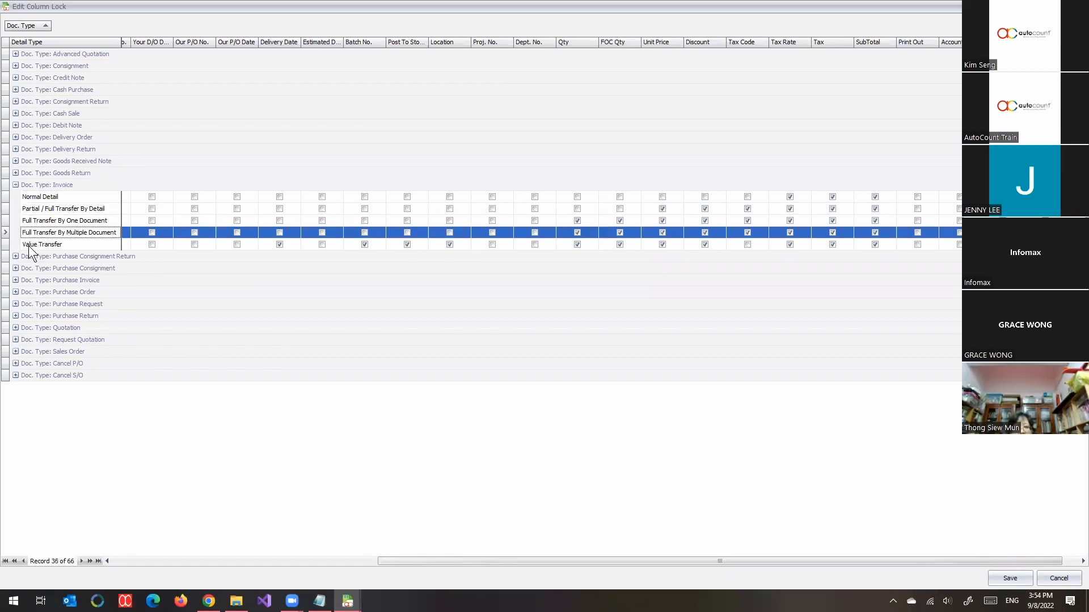
click(32, 246)
click(40, 221)
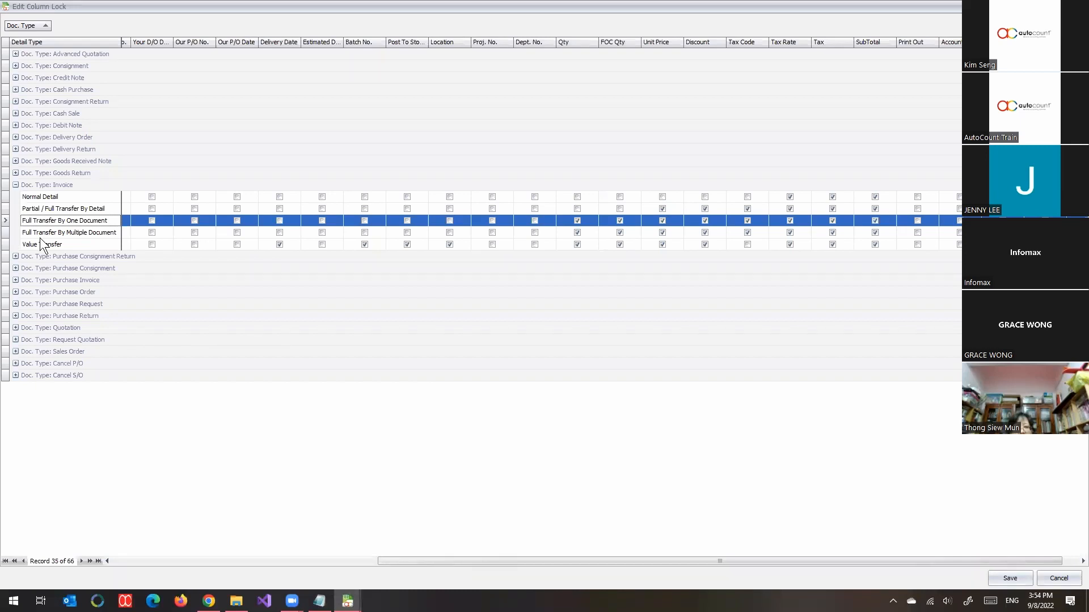
click(57, 198)
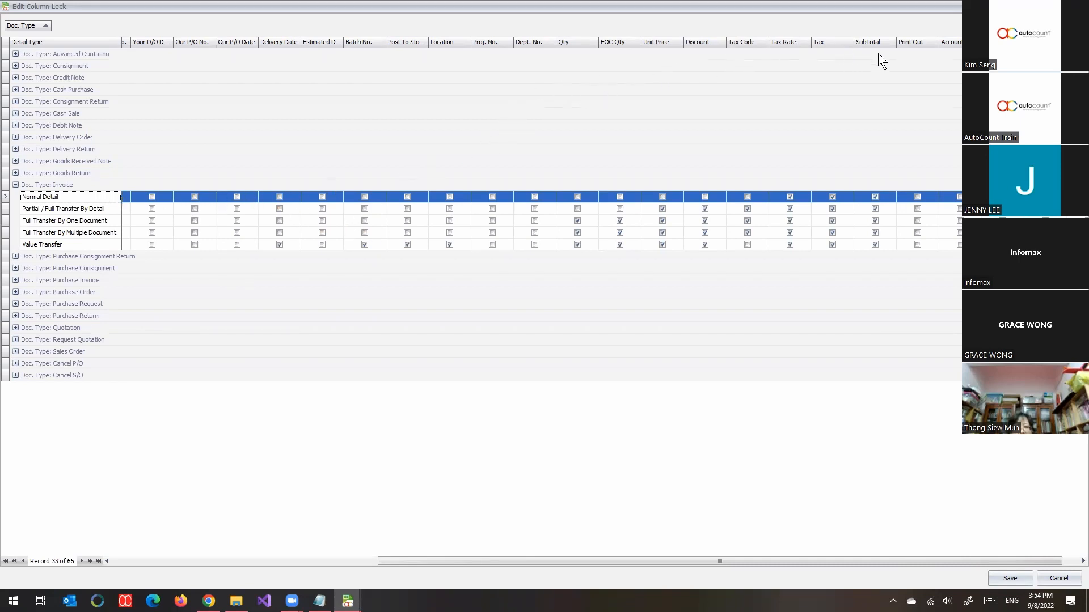
Step: Unlock the SubTotal column for the Invoice's Normal Detail type, save the column locks and accept the options
click(875, 197)
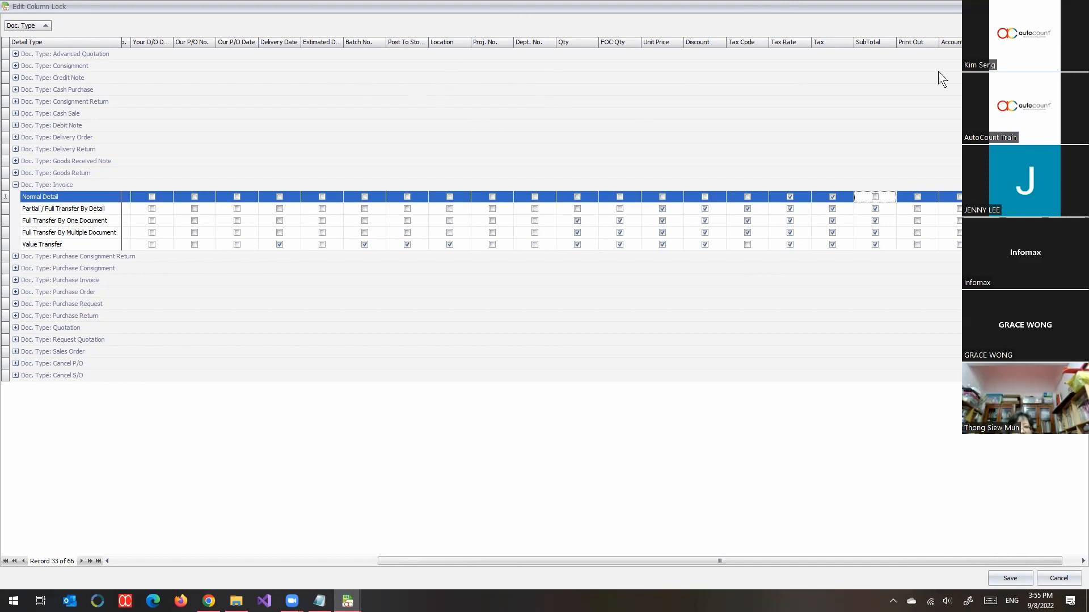
click(1070, 6)
click(517, 408)
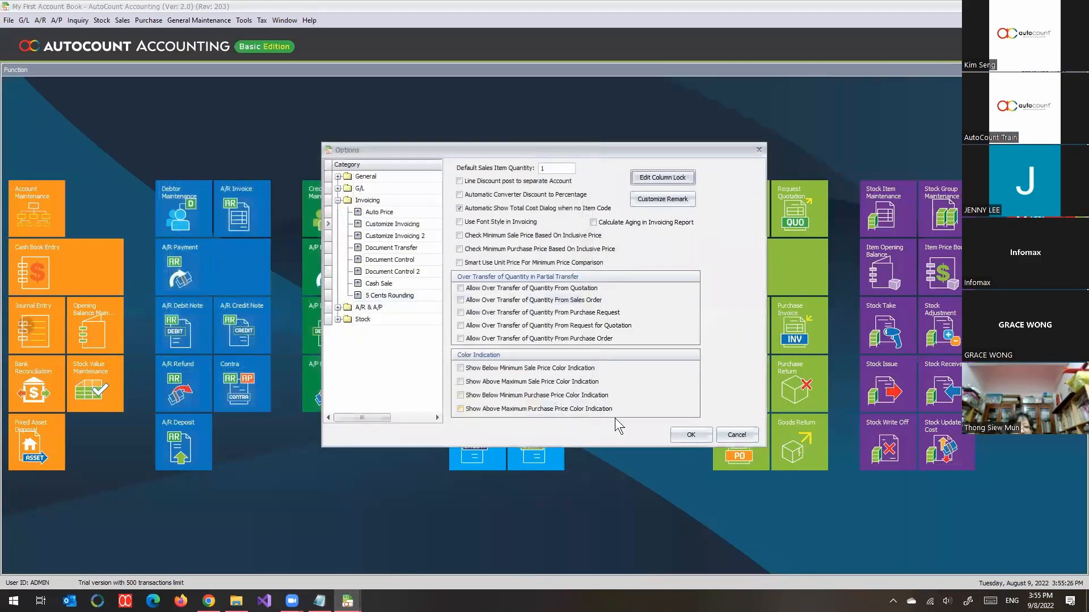
click(691, 435)
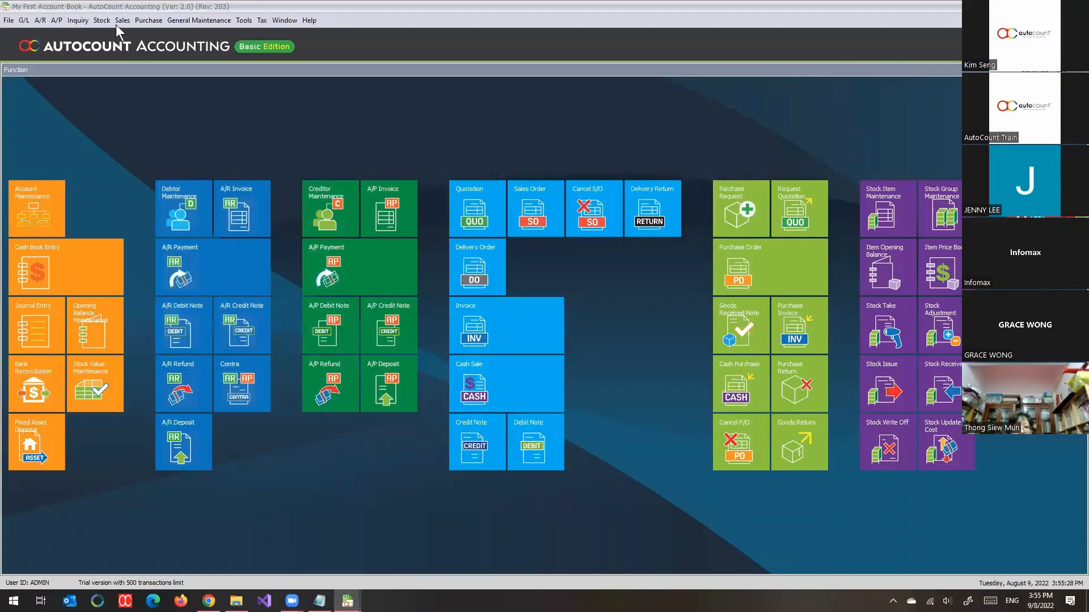
Step: Go back to the open new invoice for COMPANY A and close it without saving
click(347, 601)
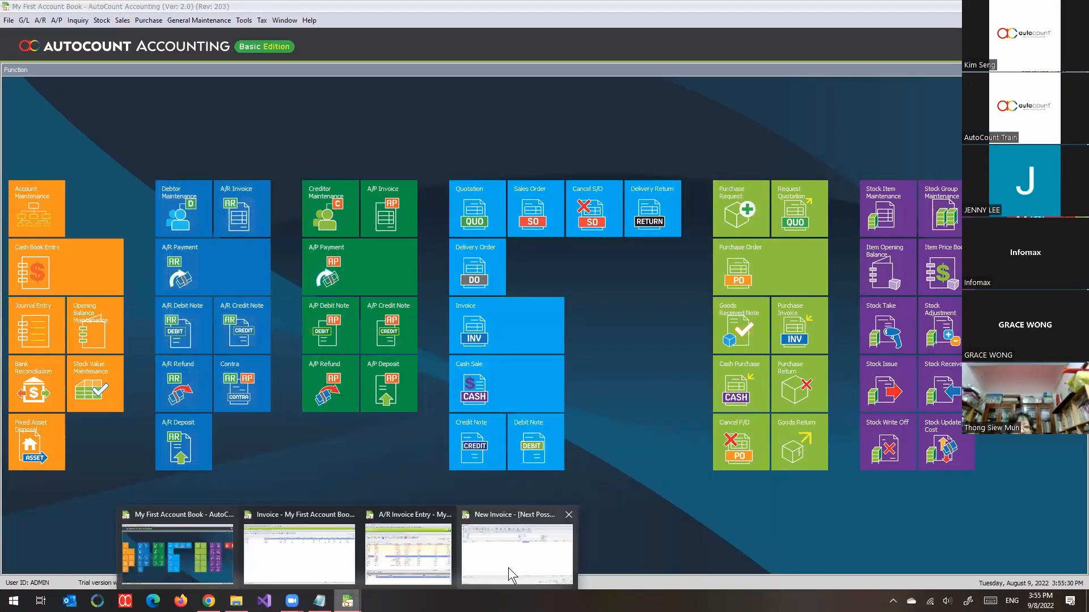
click(508, 567)
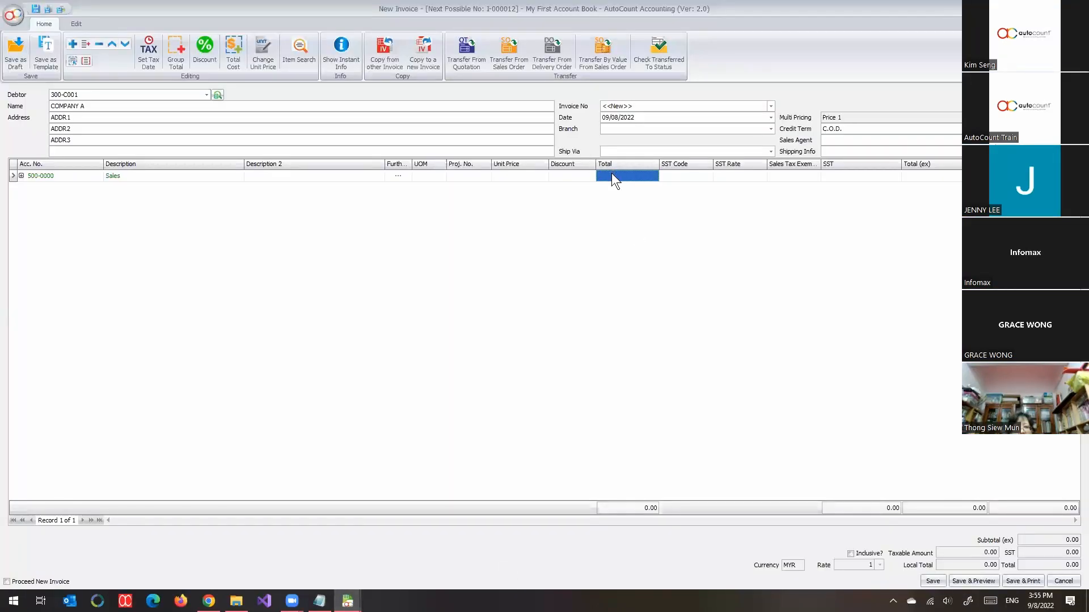
click(569, 264)
key(Escape)
click(547, 316)
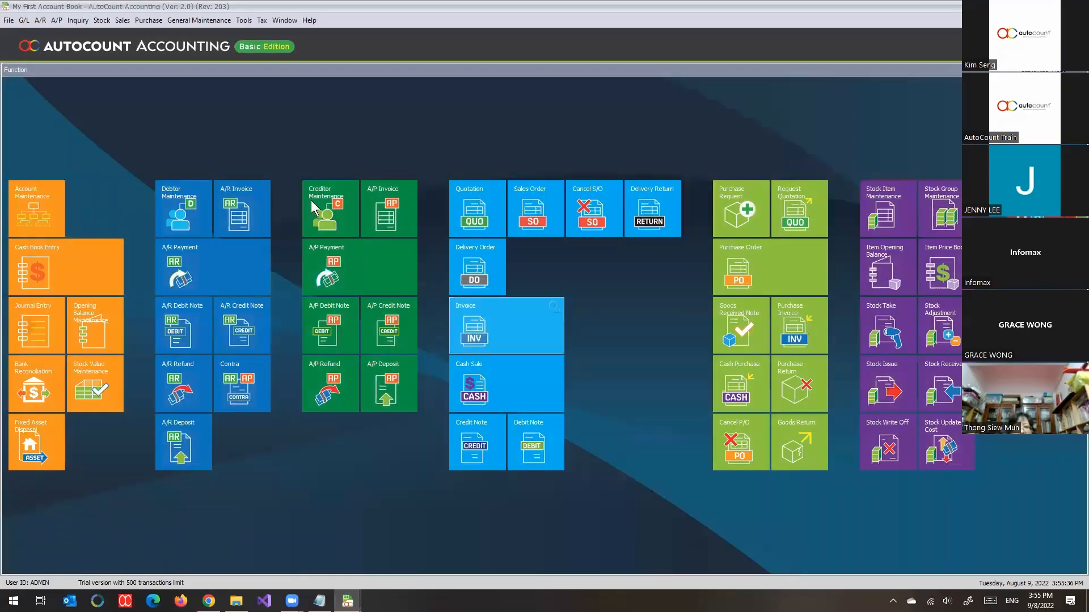
Step: Start another new sales invoice from the Invoice list and add a blank detail row
mouse_move(347, 601)
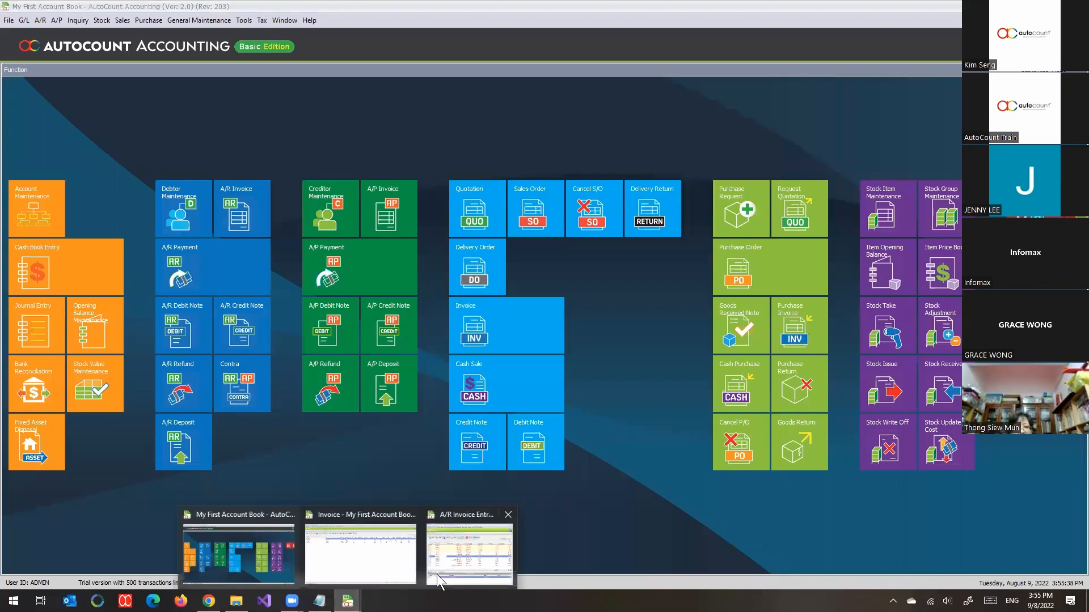
click(359, 575)
click(33, 91)
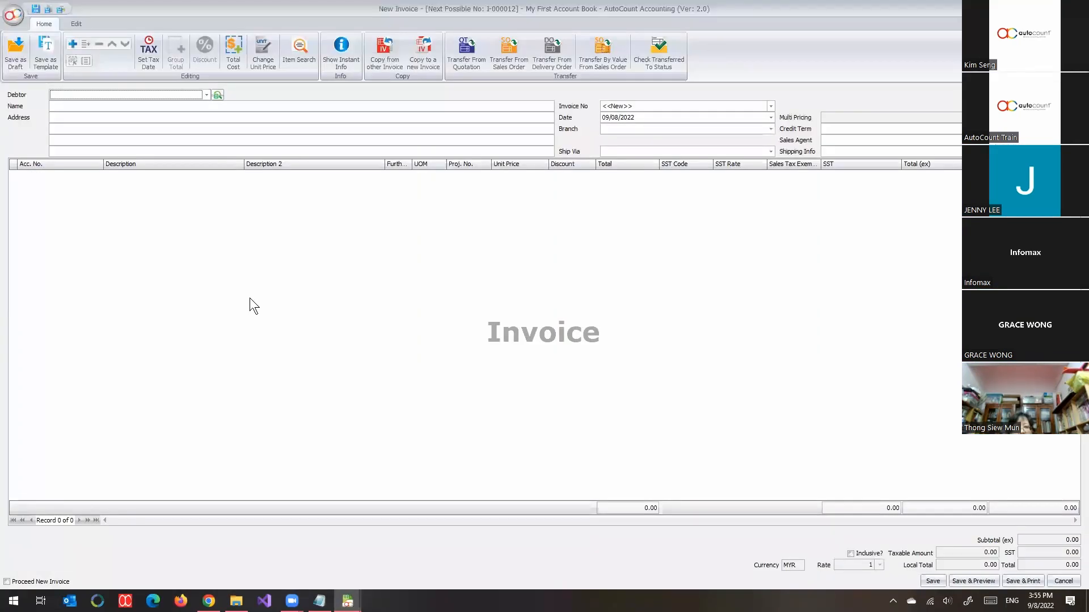
right_click(258, 217)
click(278, 223)
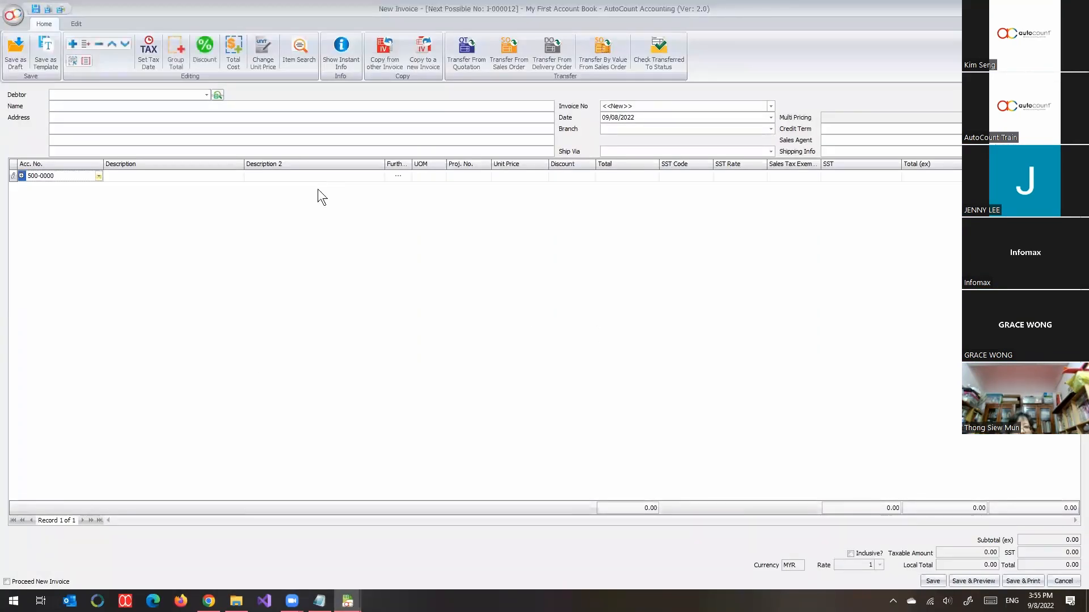
Step: Fill the detail row with the description sales, a total of 1000 and SST code S-10
click(145, 178)
text(sales)
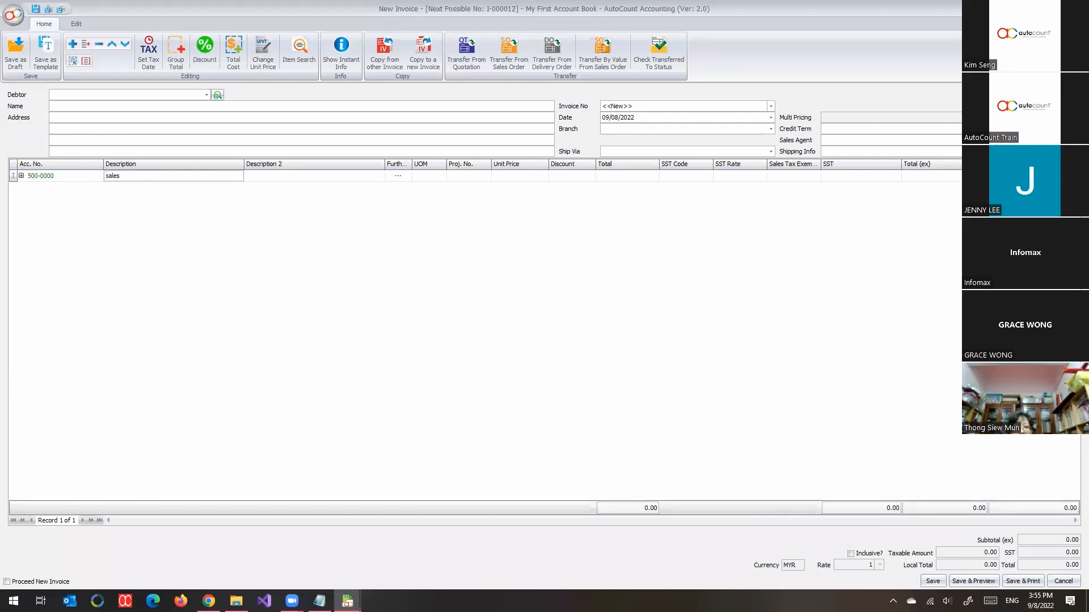
key(Tab)
click(621, 176)
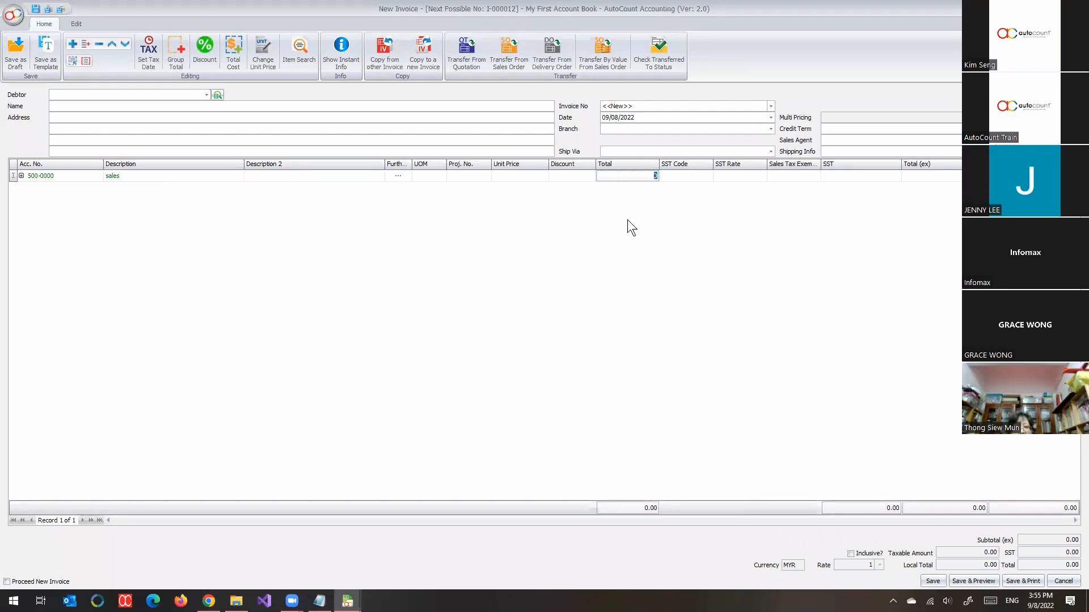
text(1000)
key(Tab)
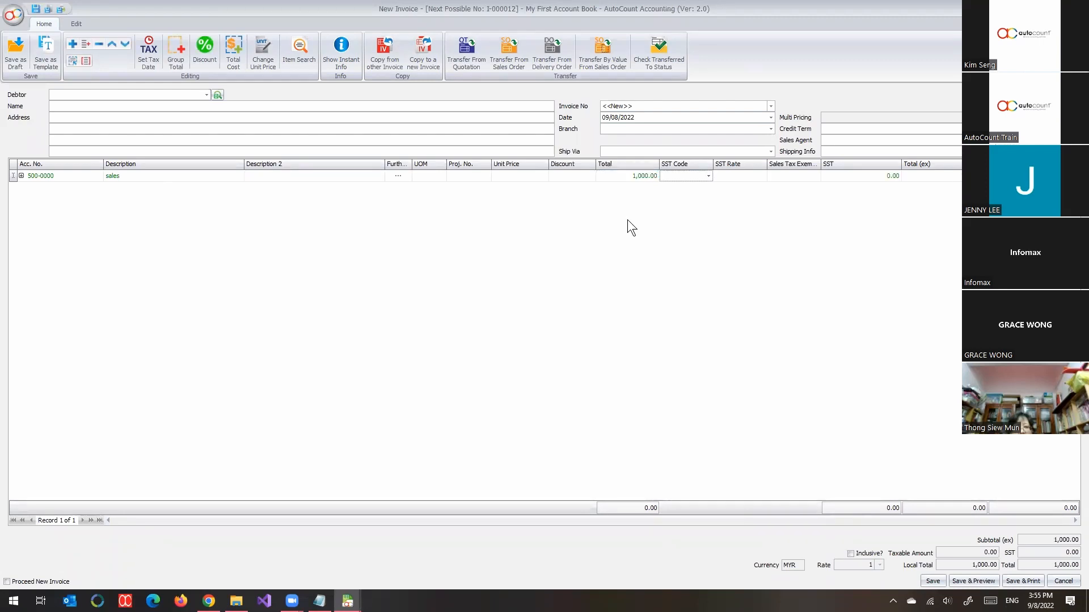
click(708, 176)
click(700, 231)
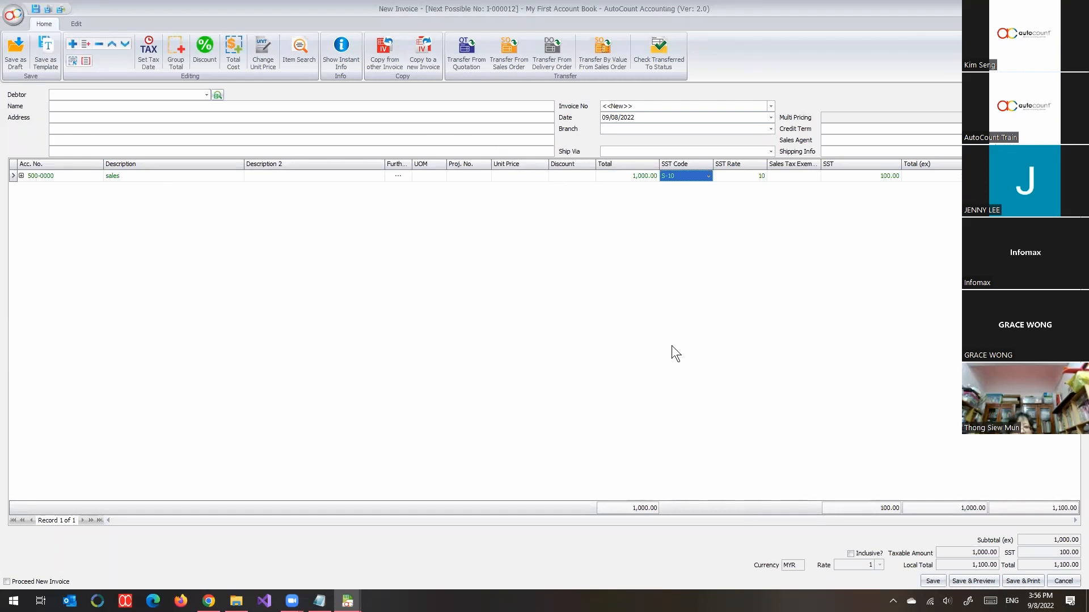
Step: Restore the invoice entry window to its smaller size and try to save the invoice
double_click(896, 11)
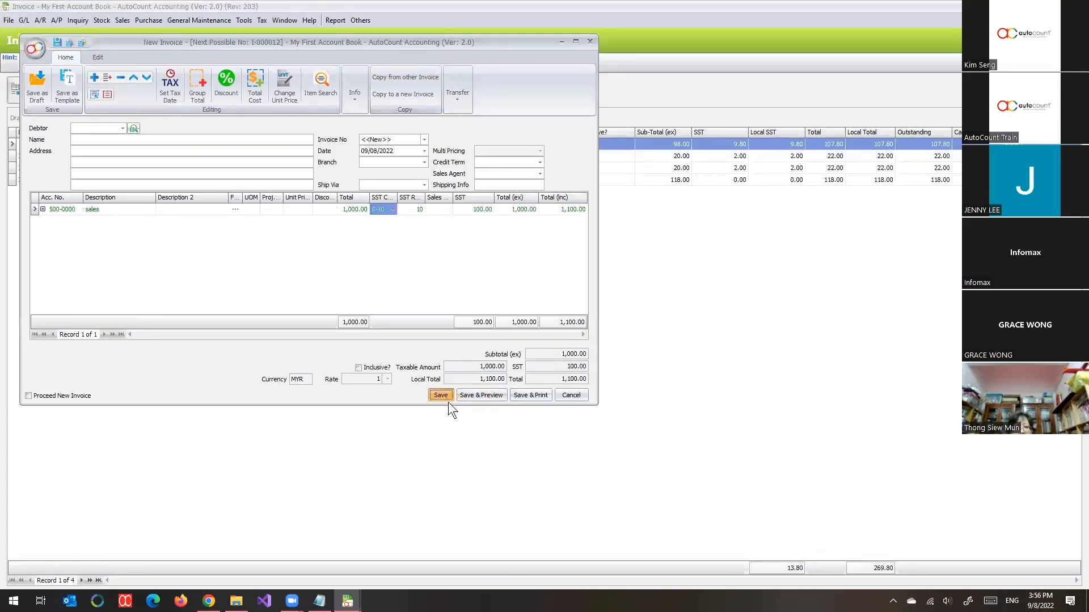
click(448, 397)
click(316, 241)
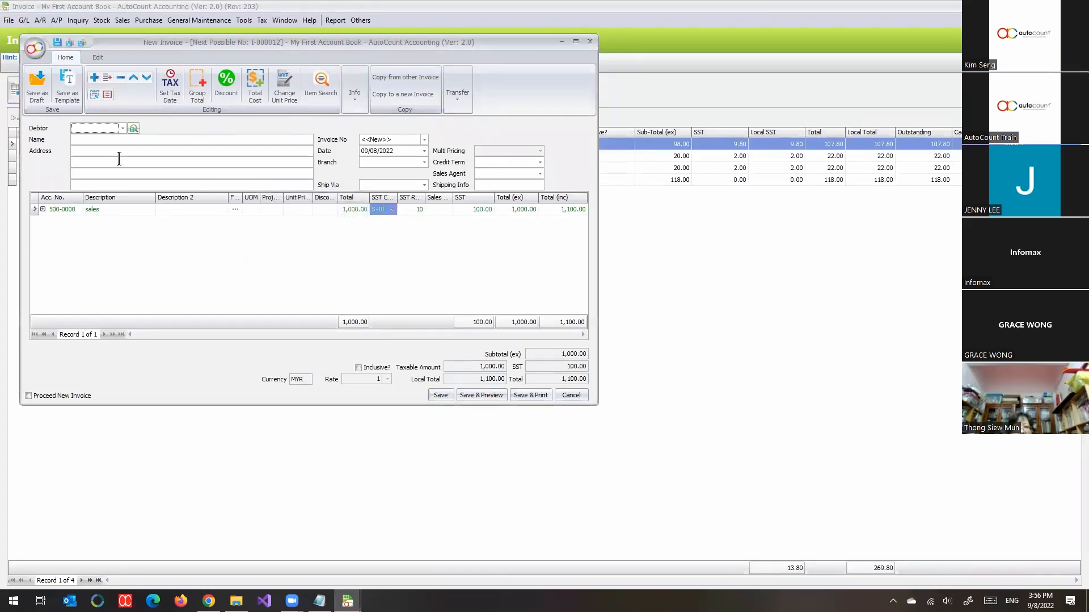
Step: Set the invoice's debtor to COMPANY B and decline updating unit price and discount by the Auto Price Rule
click(122, 128)
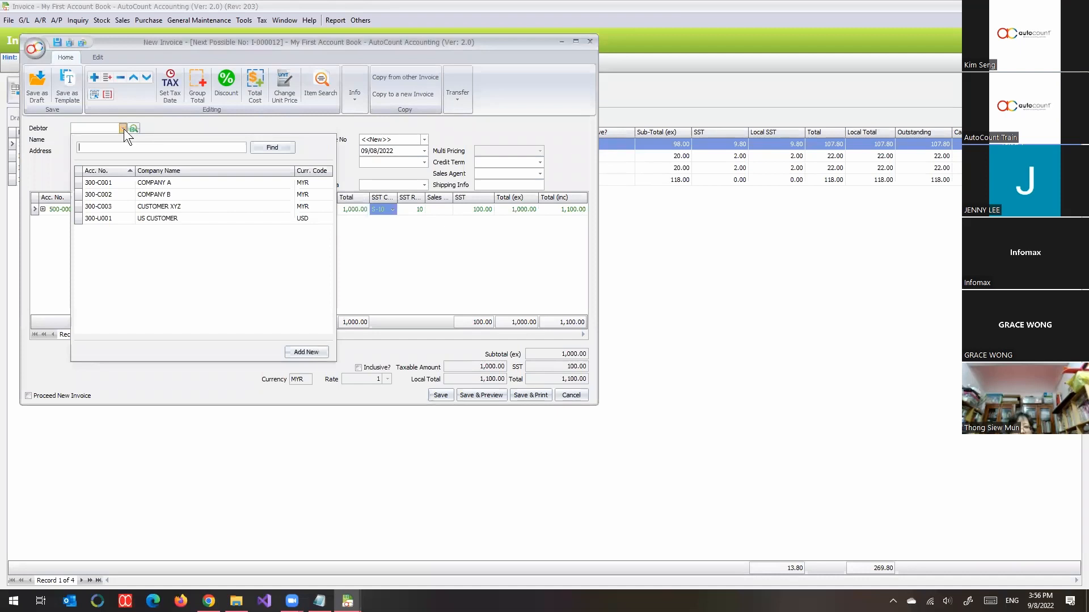
click(124, 196)
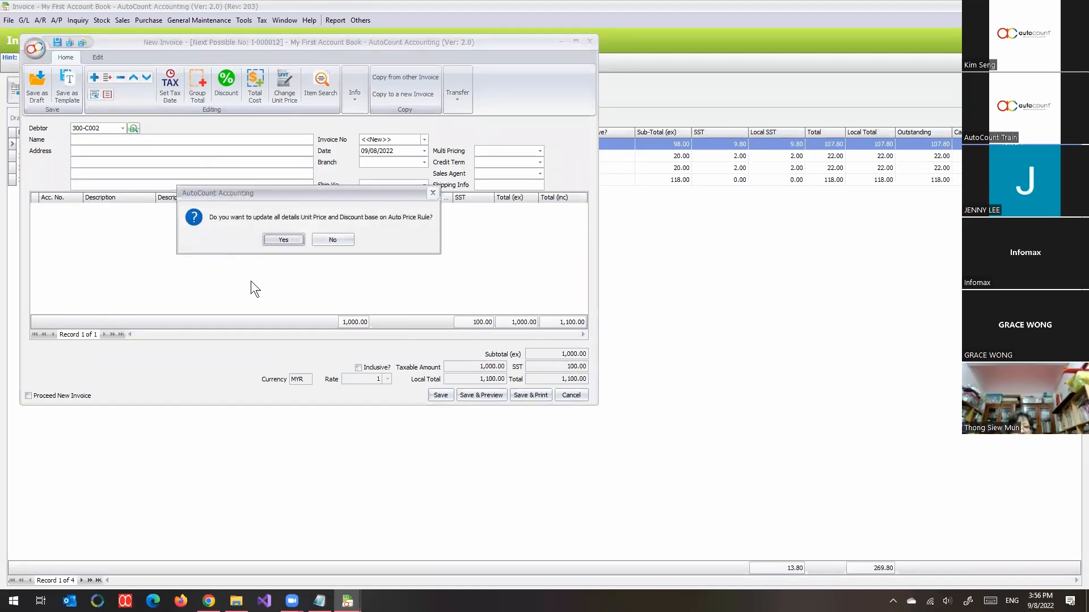
click(321, 244)
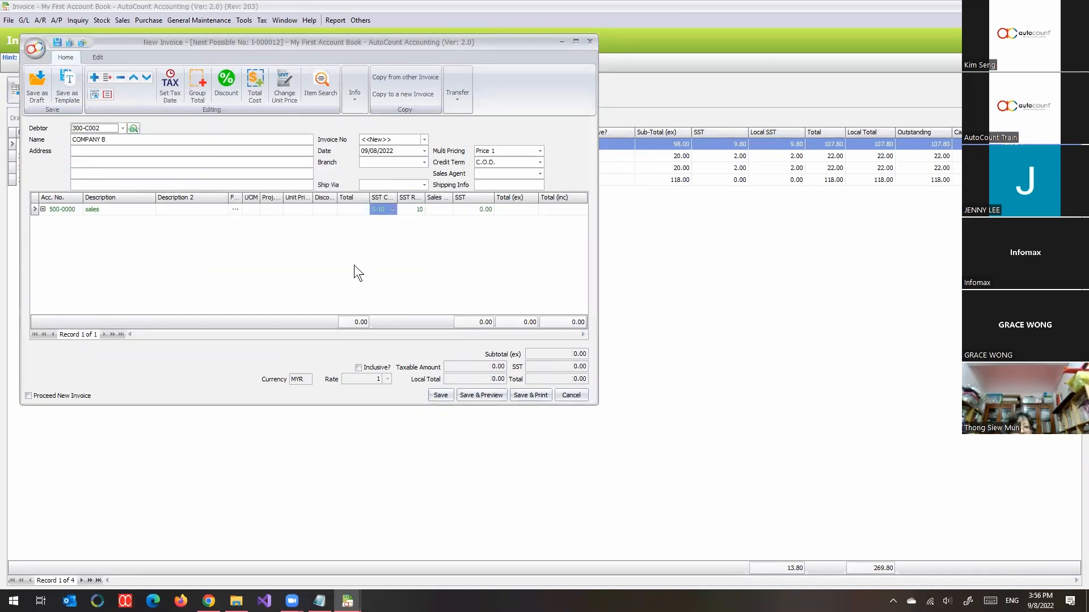
Step: Enter 1,000 again as the sales line's total
click(343, 211)
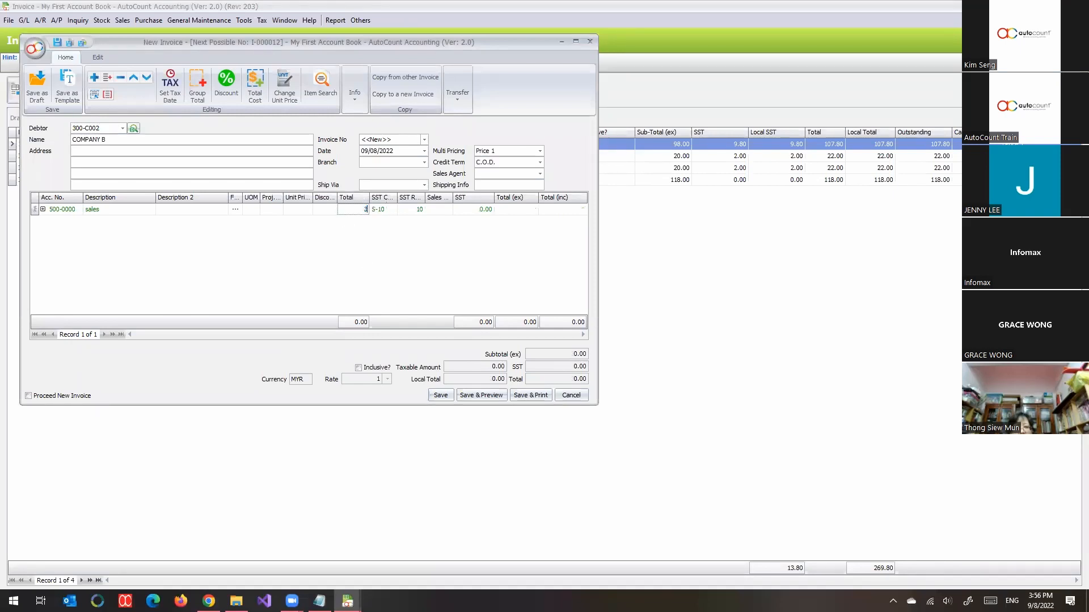
text(1,000)
key(Tab)
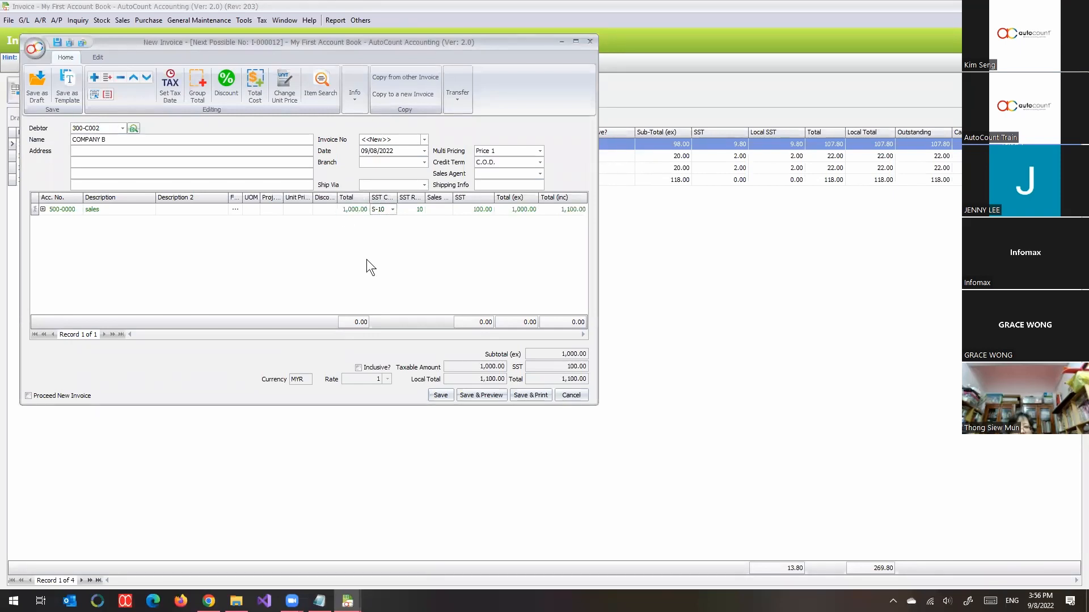
Step: Save the COMPANY B sales invoice and open the saved record for viewing
click(440, 395)
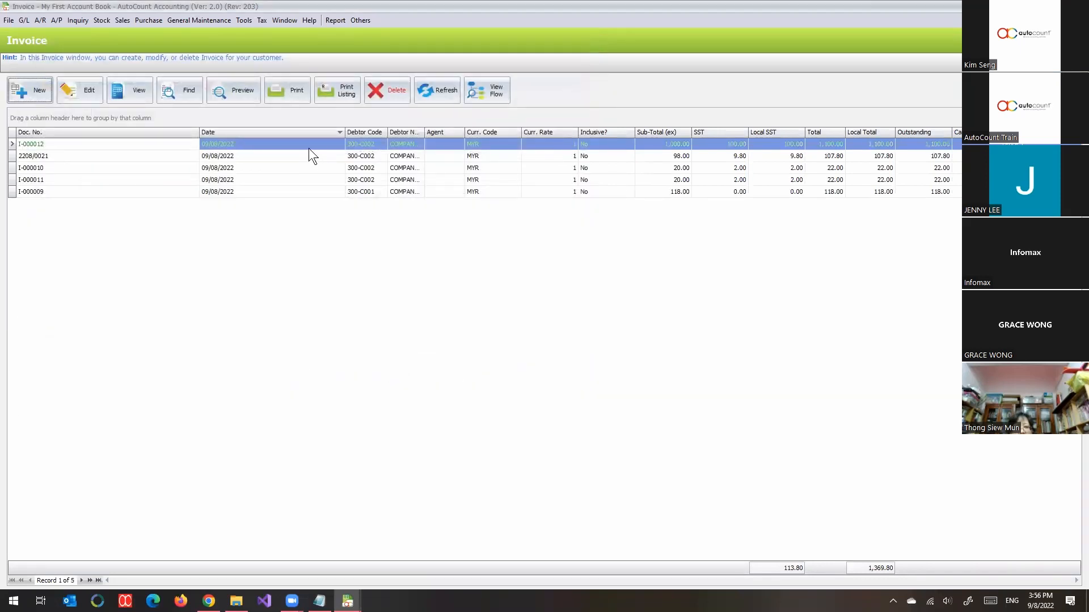
double_click(309, 146)
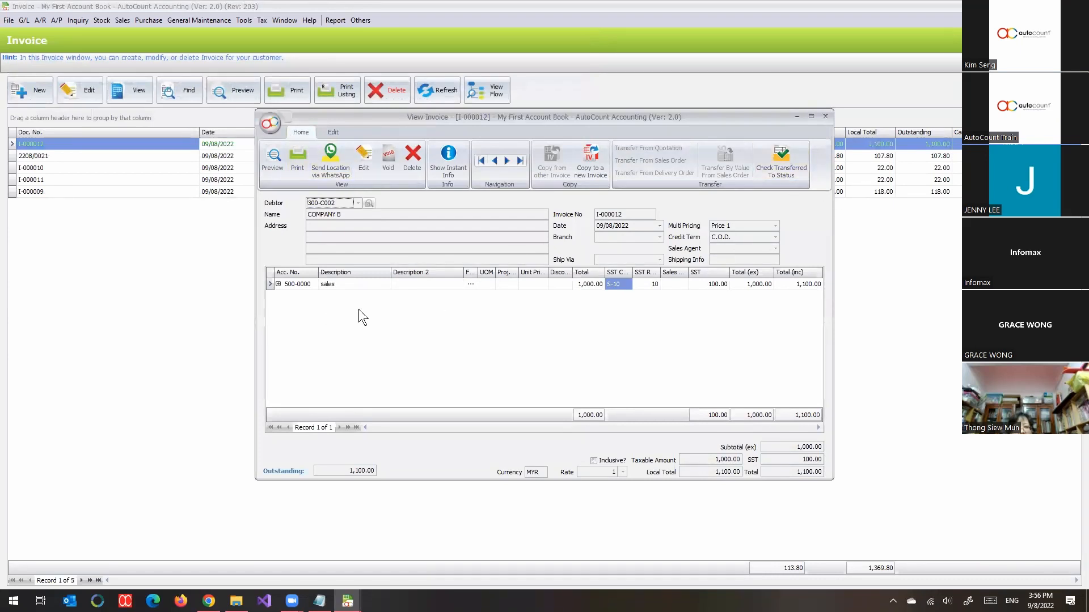
Step: Examine the new COMPANY B invoice in the refreshed A/R Invoice Entry list, and close the open invoice windows
click(42, 25)
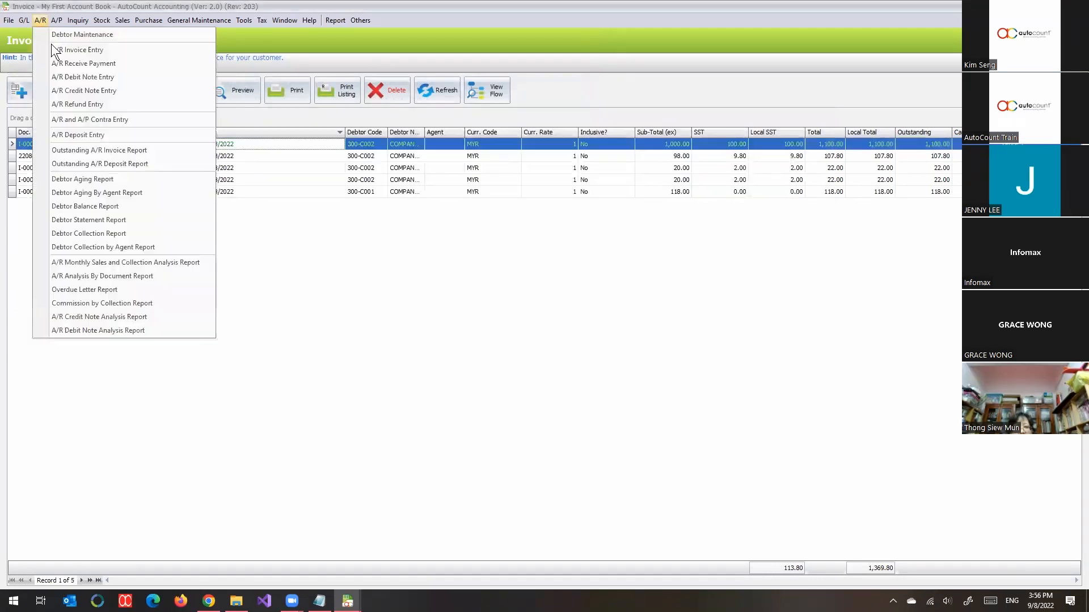
click(65, 46)
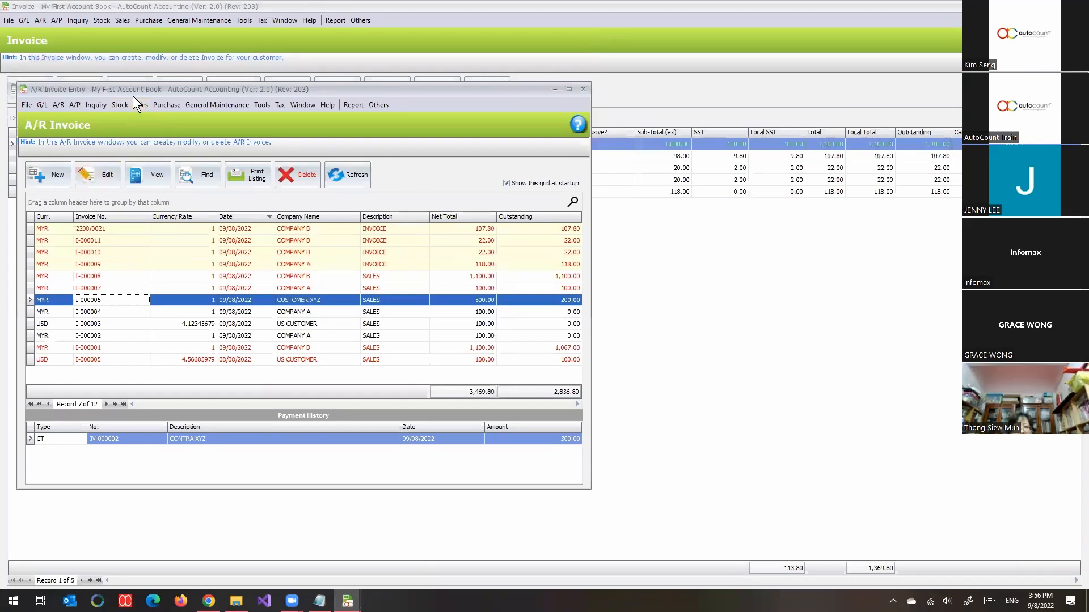
drag(118, 90, 338, 109)
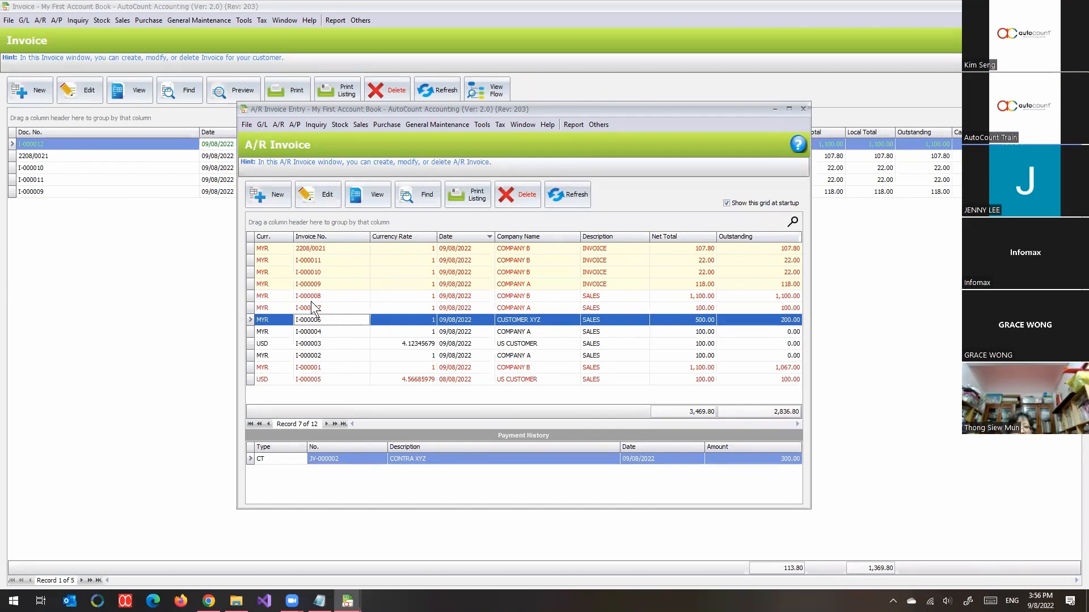
click(578, 203)
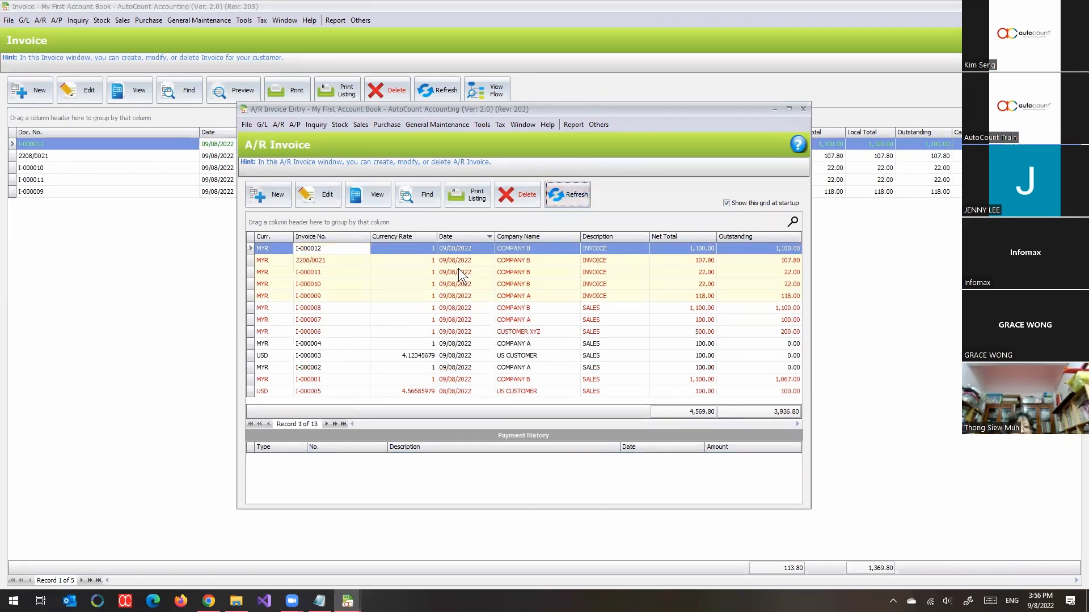
click(336, 247)
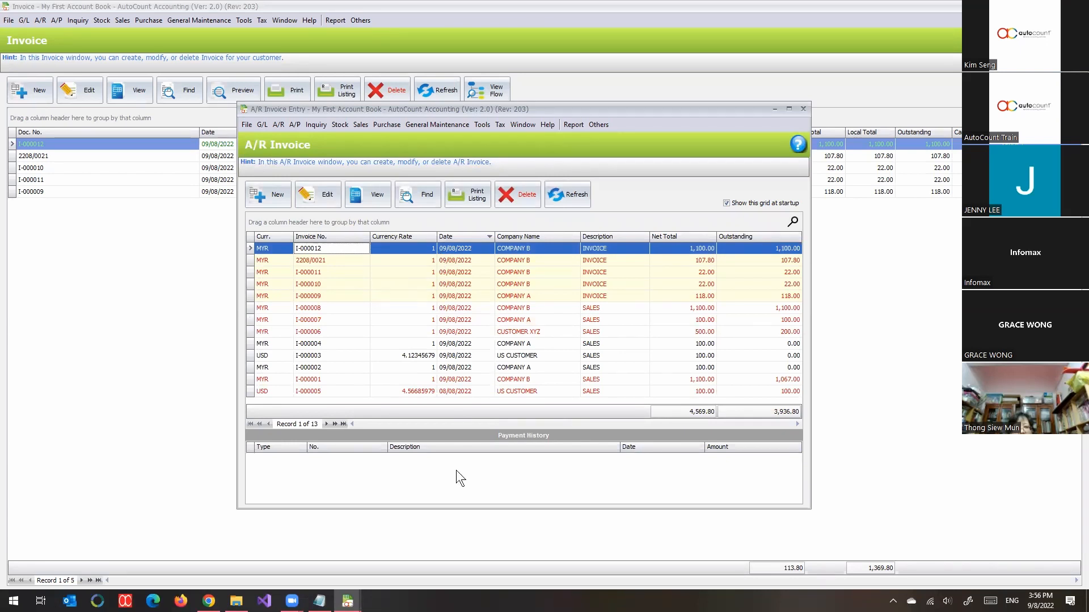
click(803, 109)
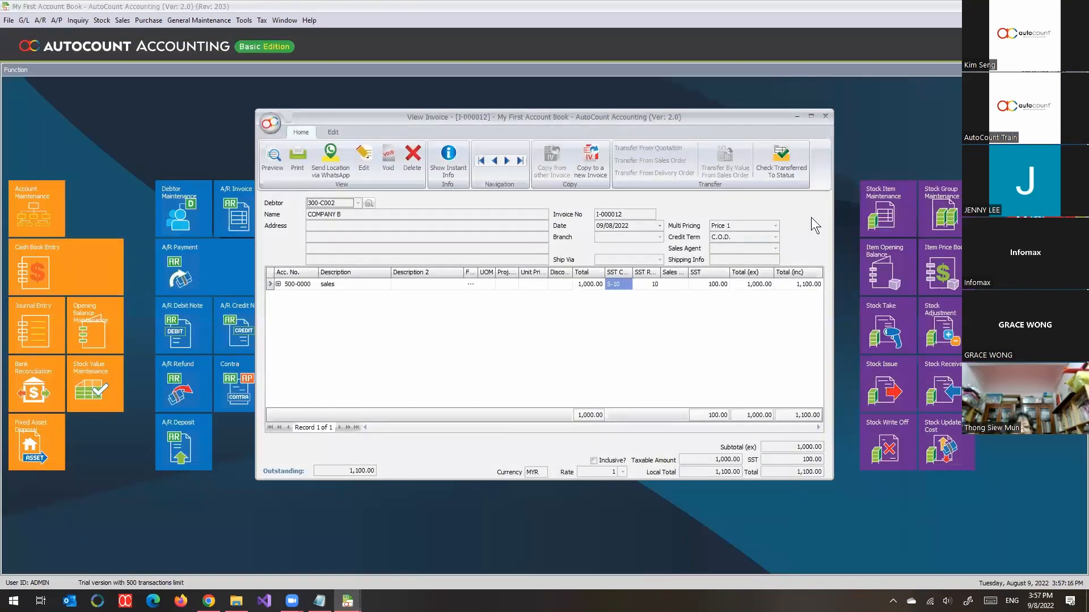
click(826, 115)
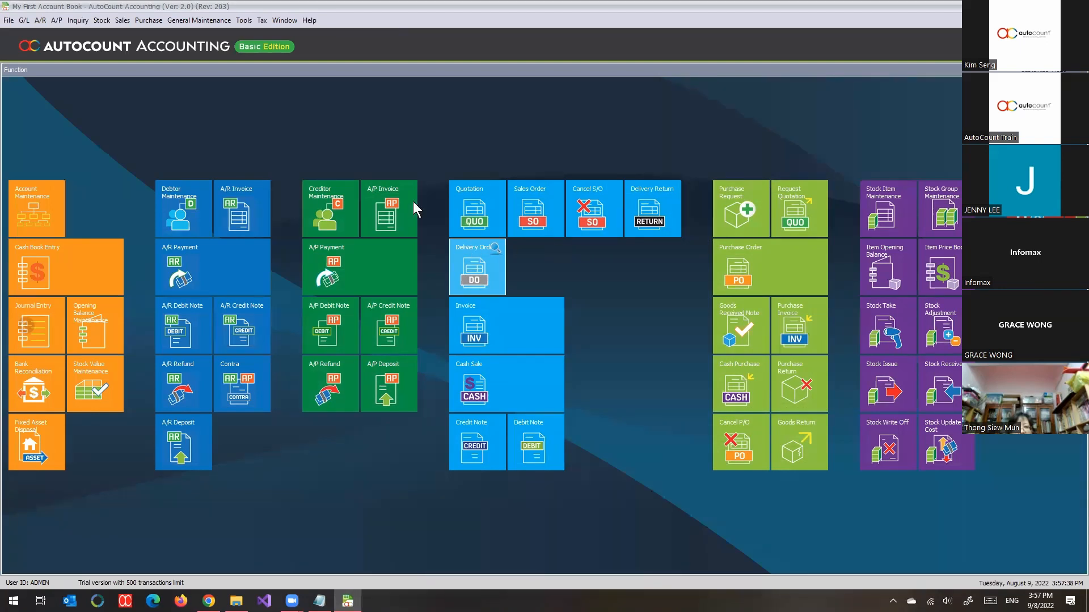
Step: Create a new sales quotation with COMPANY A (300-C001) as the debtor
click(122, 20)
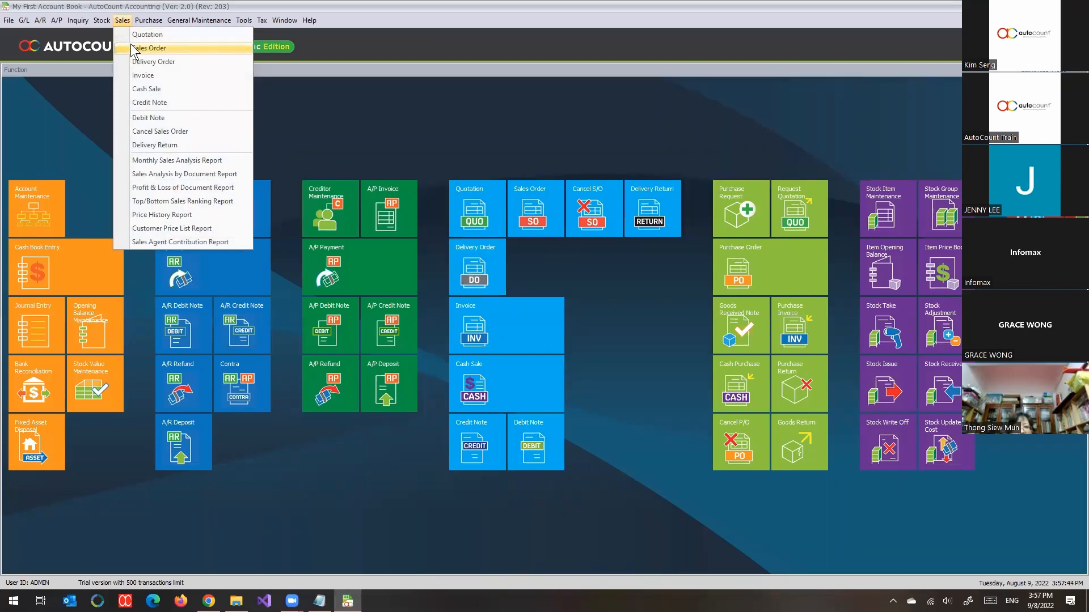
click(173, 35)
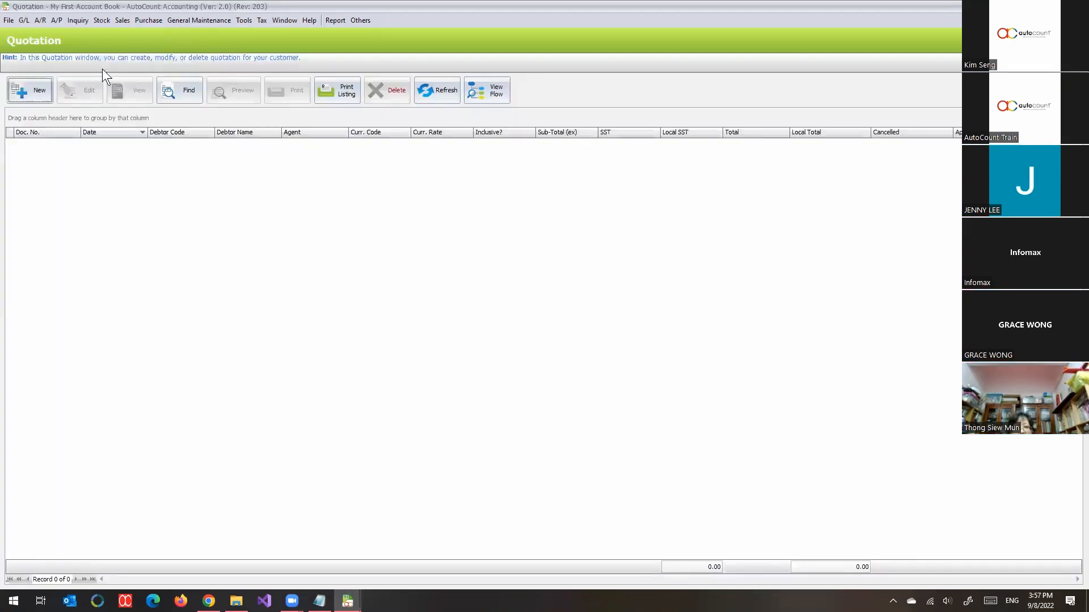
click(26, 90)
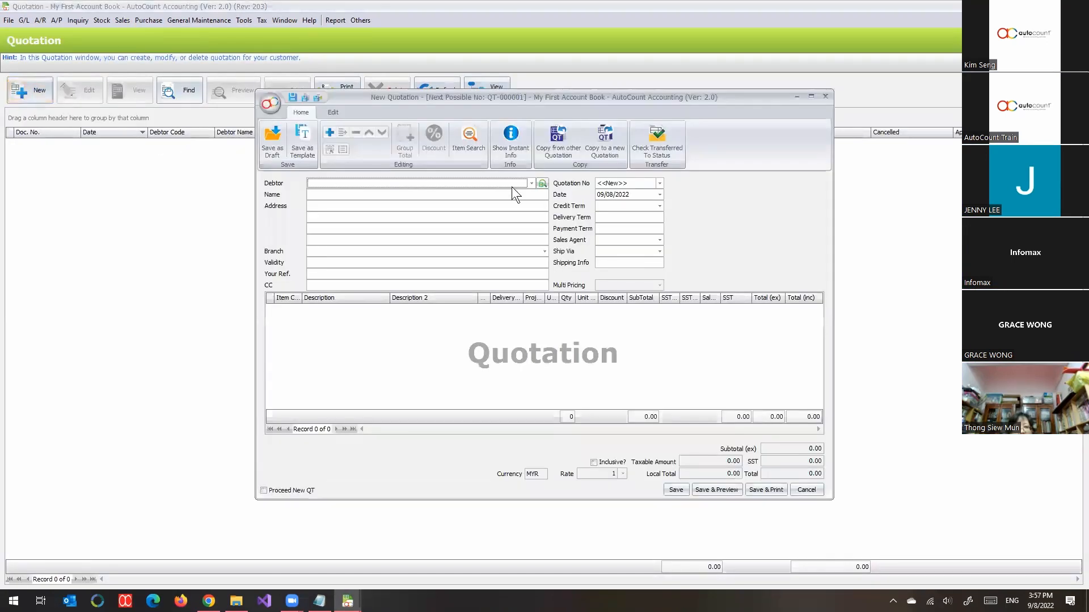
click(532, 184)
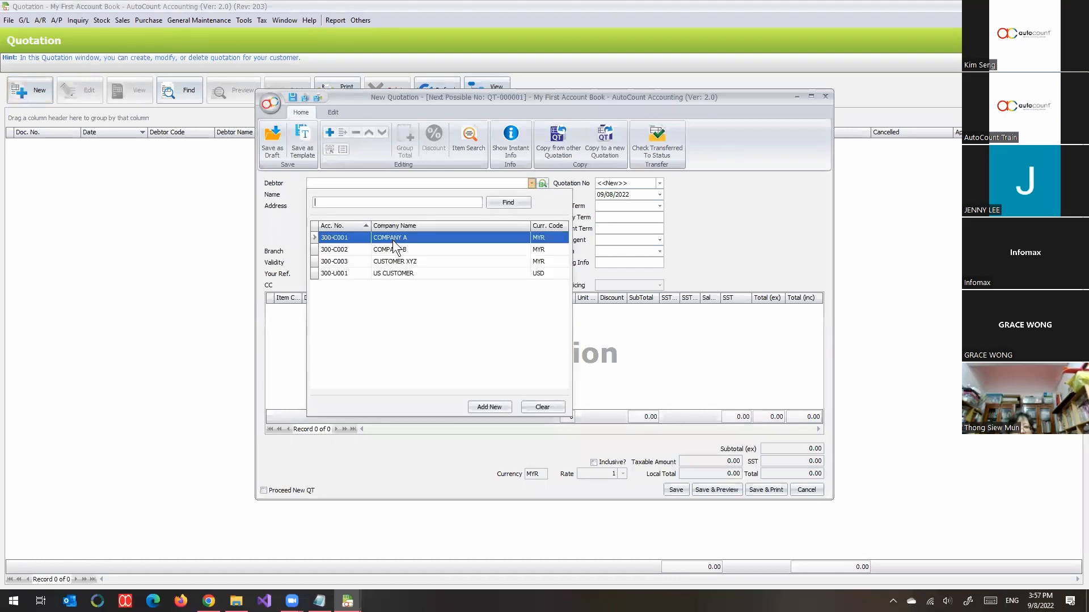
key(Return)
right_click(387, 335)
click(408, 343)
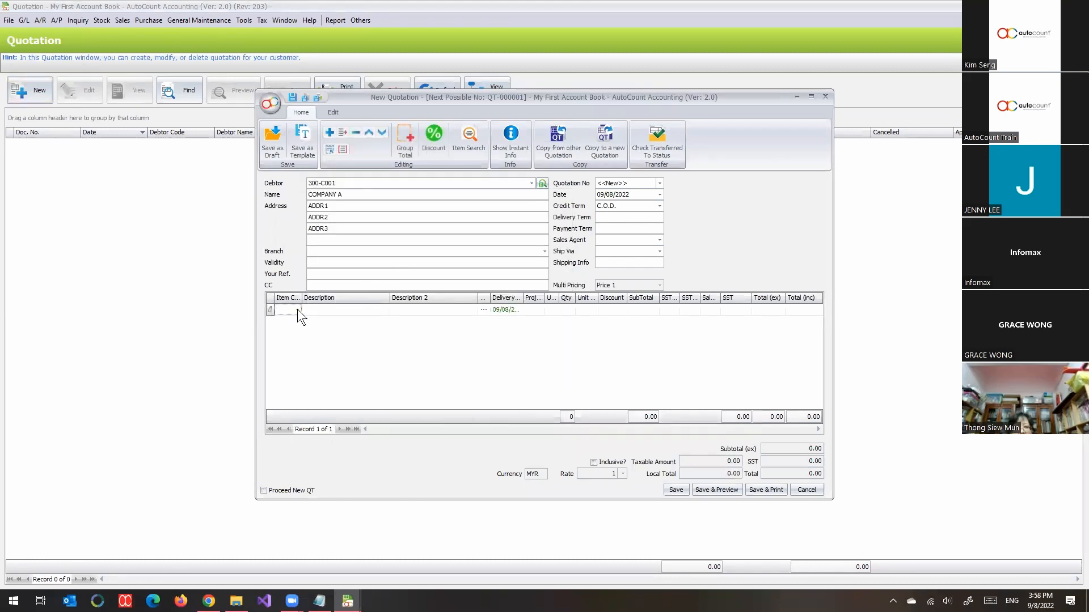
click(297, 310)
click(314, 388)
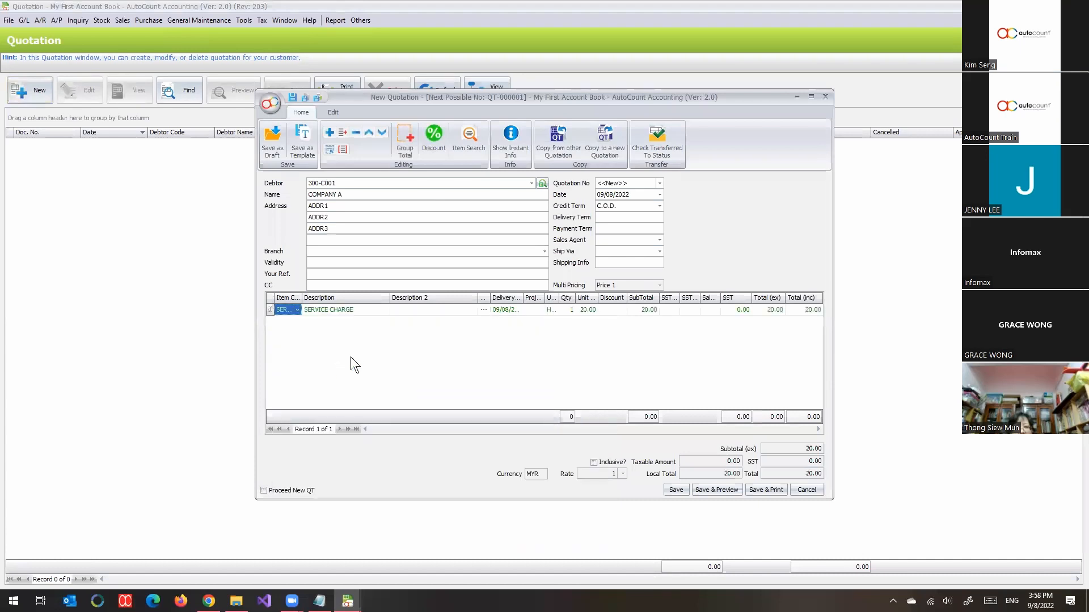
right_click(339, 344)
click(313, 343)
click(356, 133)
Step: Add detail lines for ITEM1 and SERVICE CHARGE to the quotation and save it
right_click(333, 339)
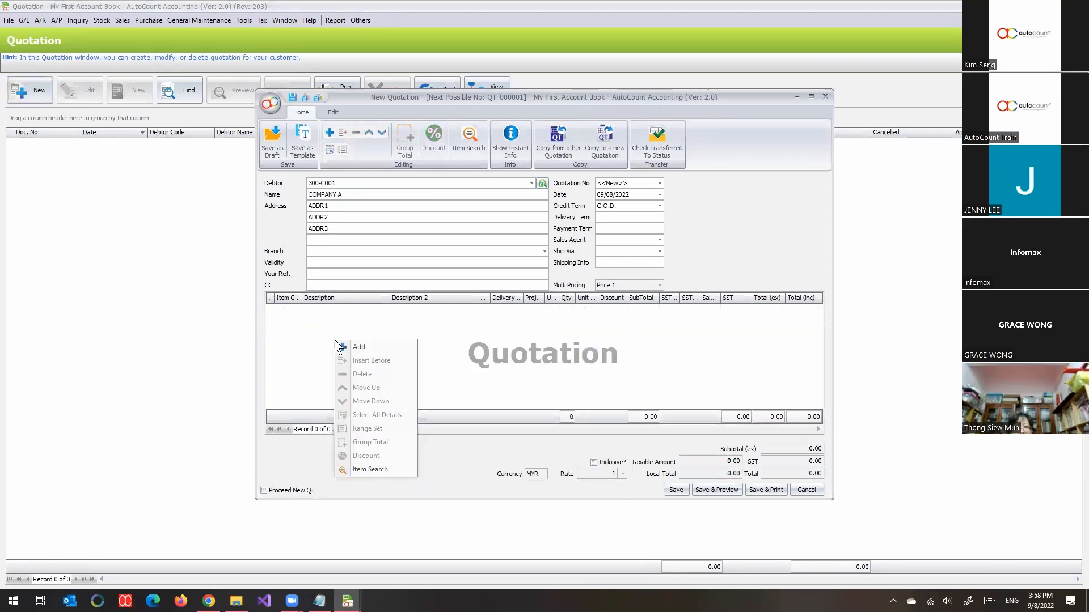
click(359, 346)
click(295, 310)
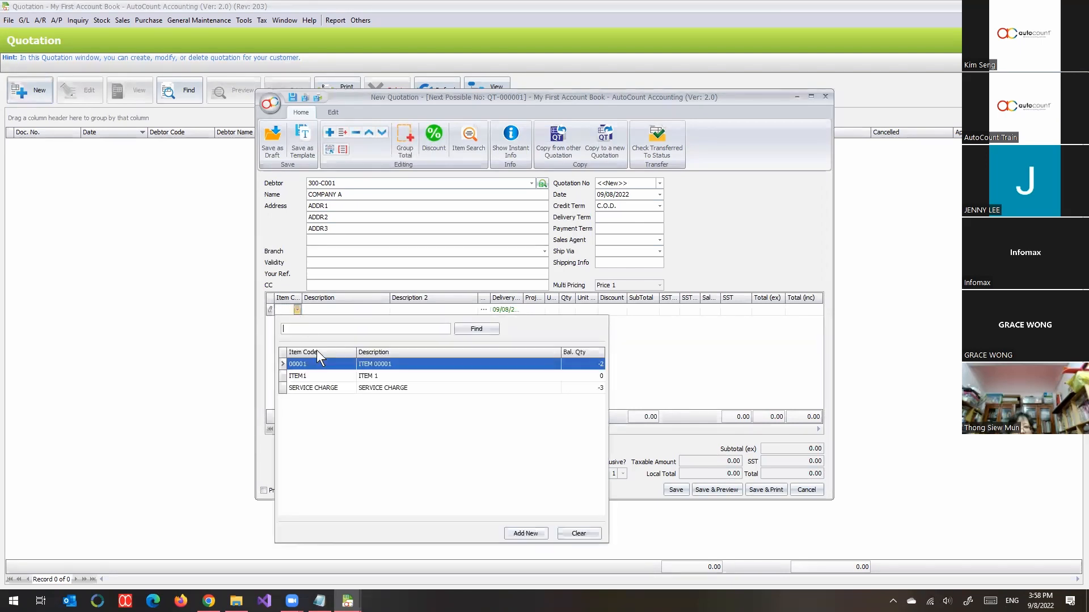
click(312, 376)
right_click(309, 352)
click(339, 359)
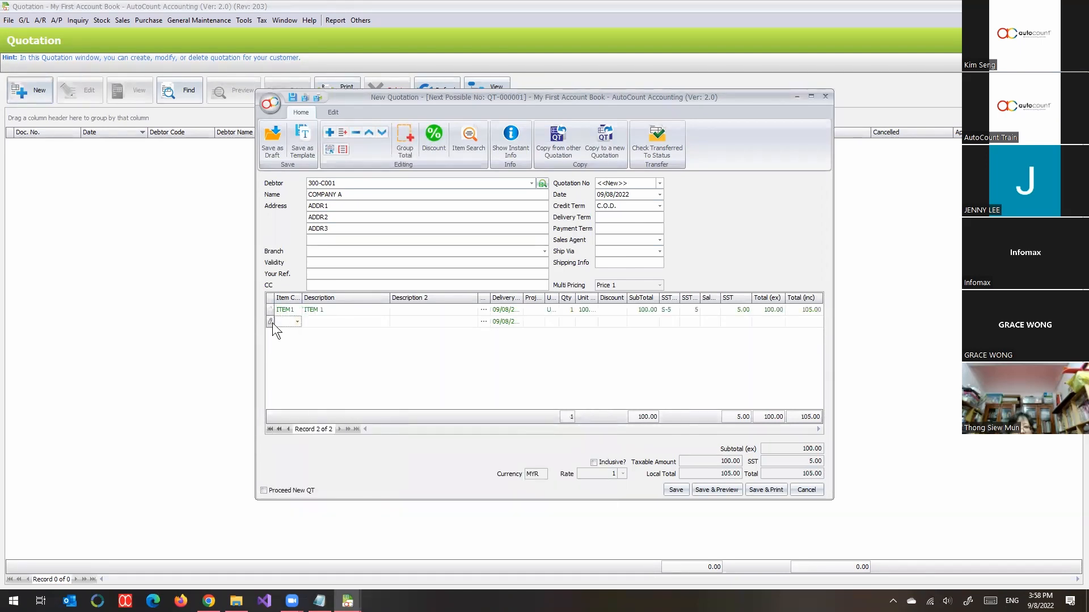
click(293, 320)
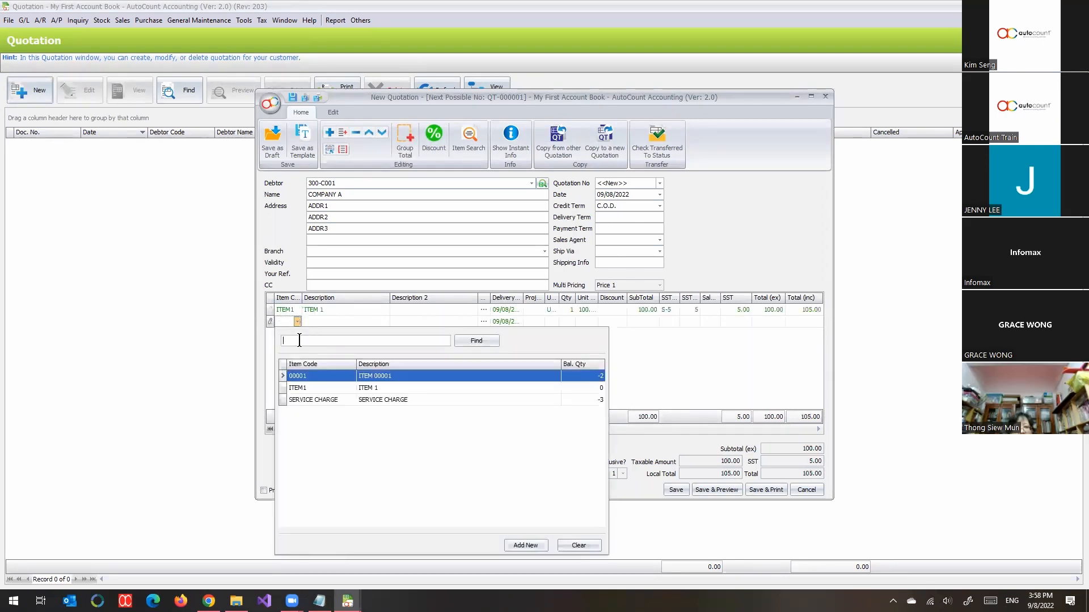
click(318, 400)
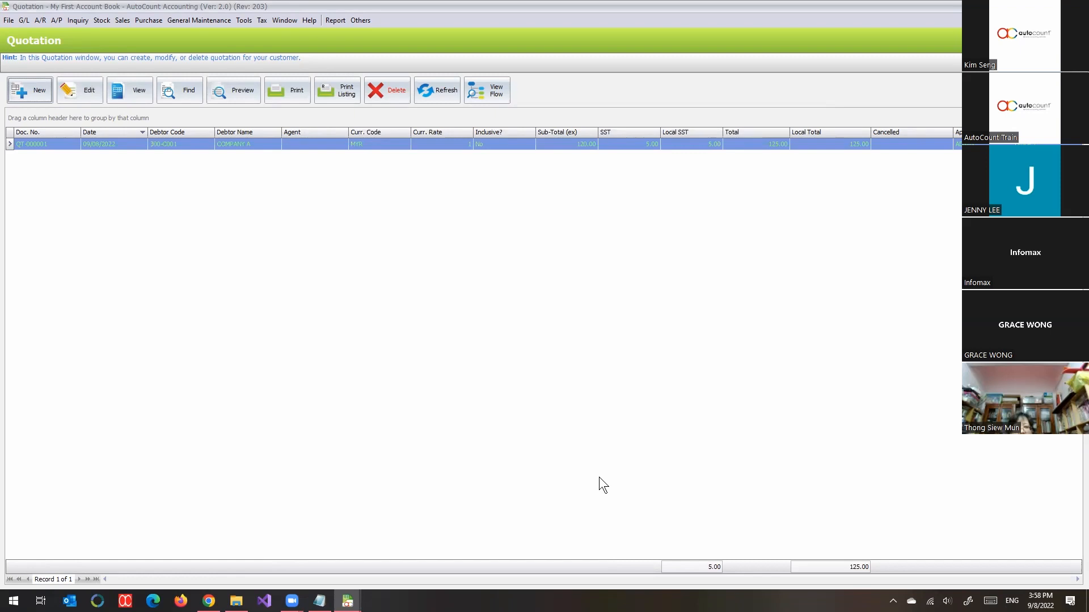
Step: Open the saved COMPANY A quotation to review its header fields and detail lines, and close it
double_click(576, 144)
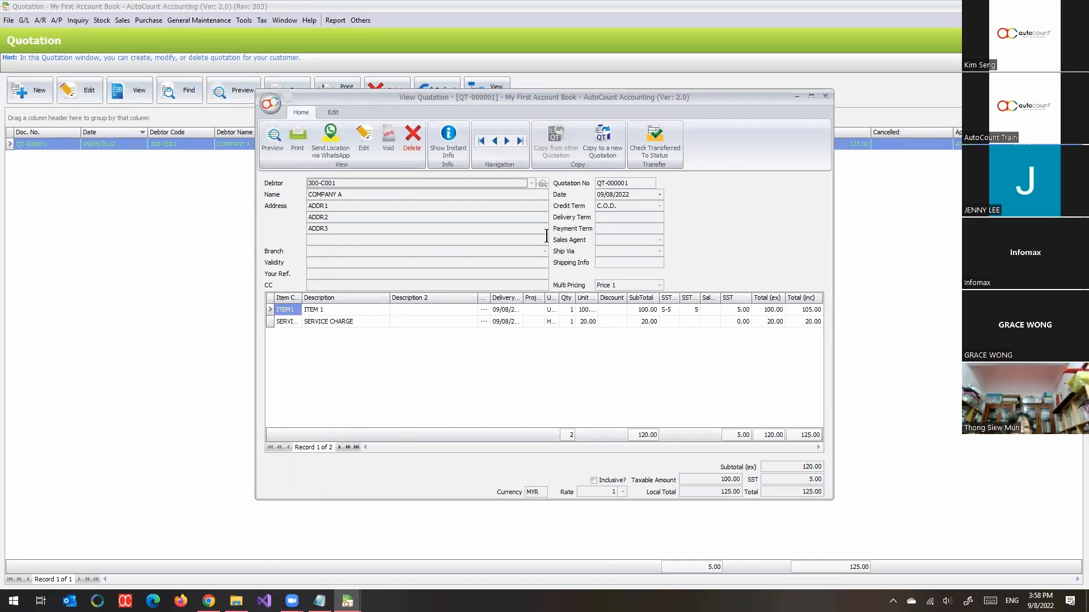
click(307, 261)
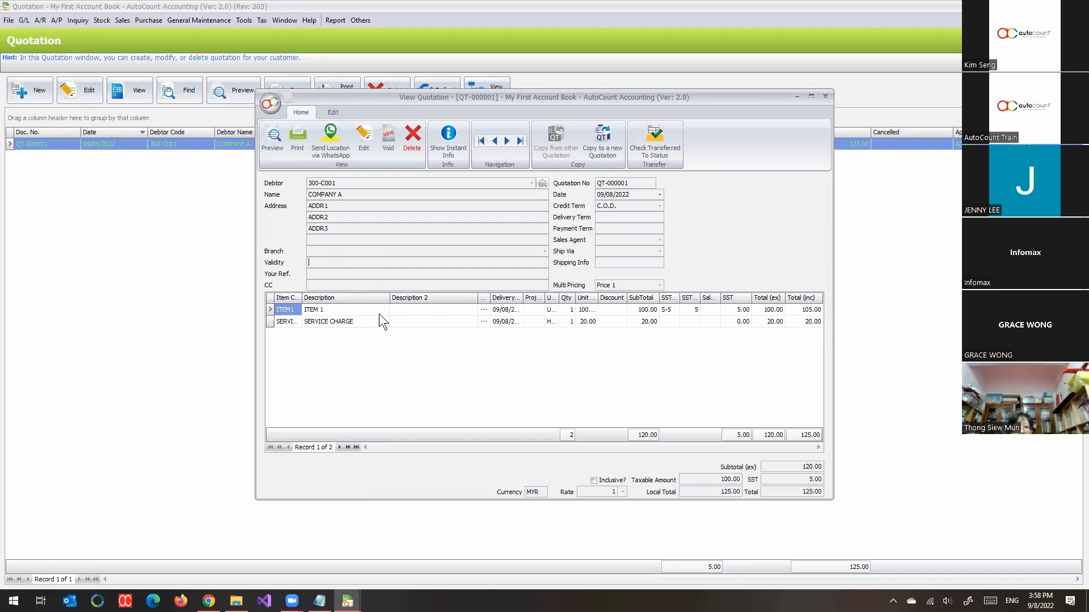
key(Escape)
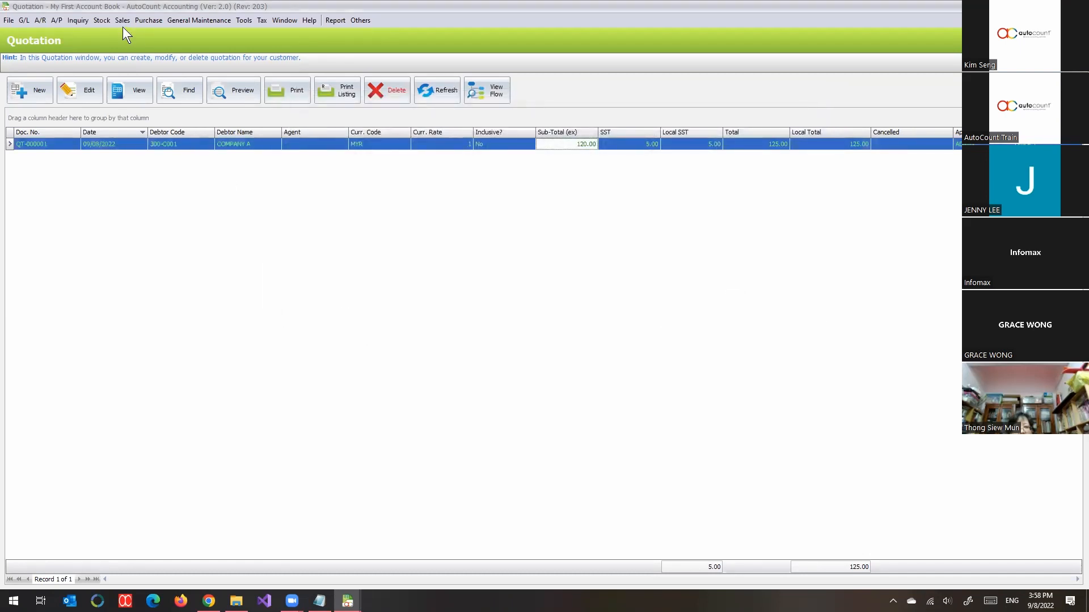
Step: Create a new sales order in a maximised window and open its Transfer From Quotation dialog
click(122, 21)
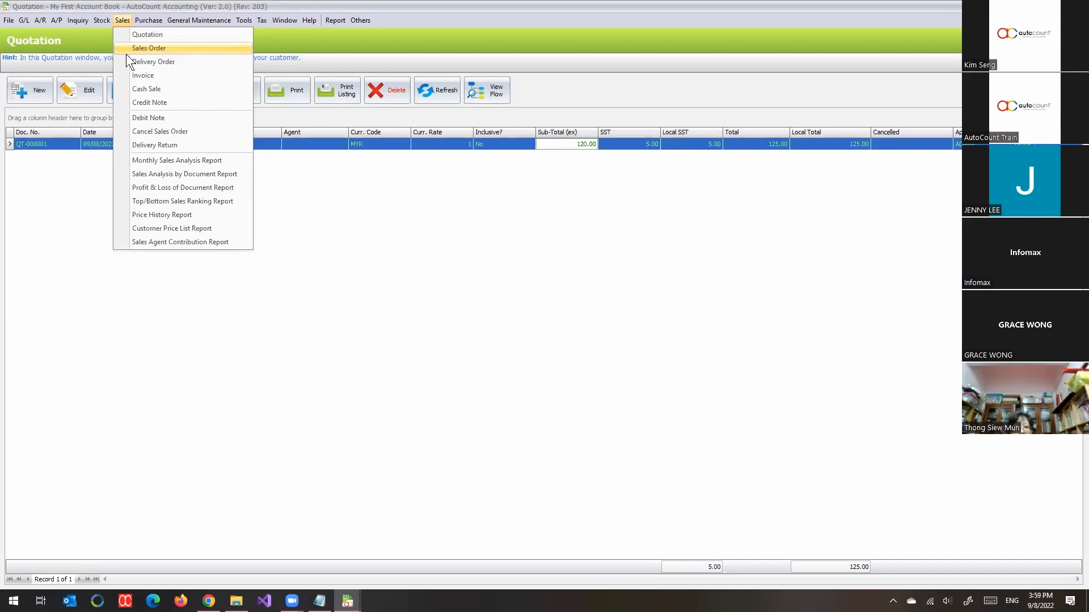
click(128, 50)
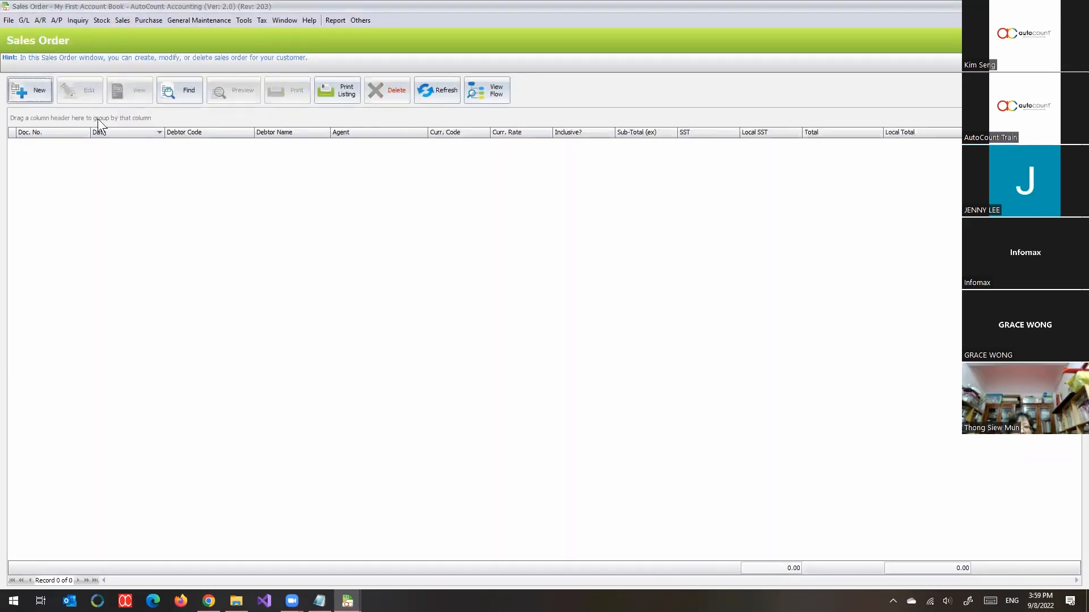
click(31, 97)
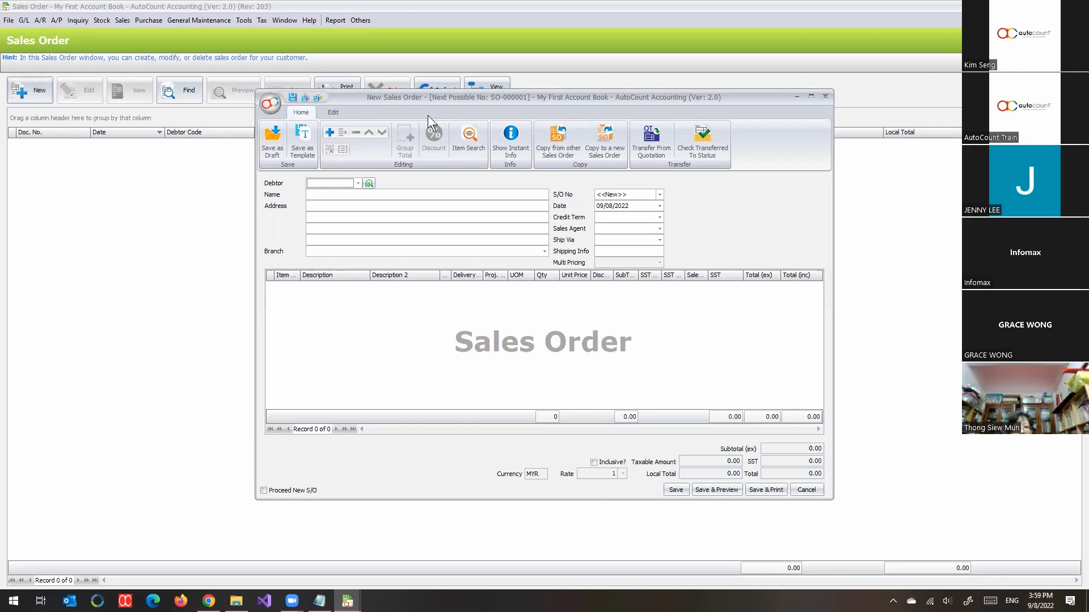
double_click(434, 97)
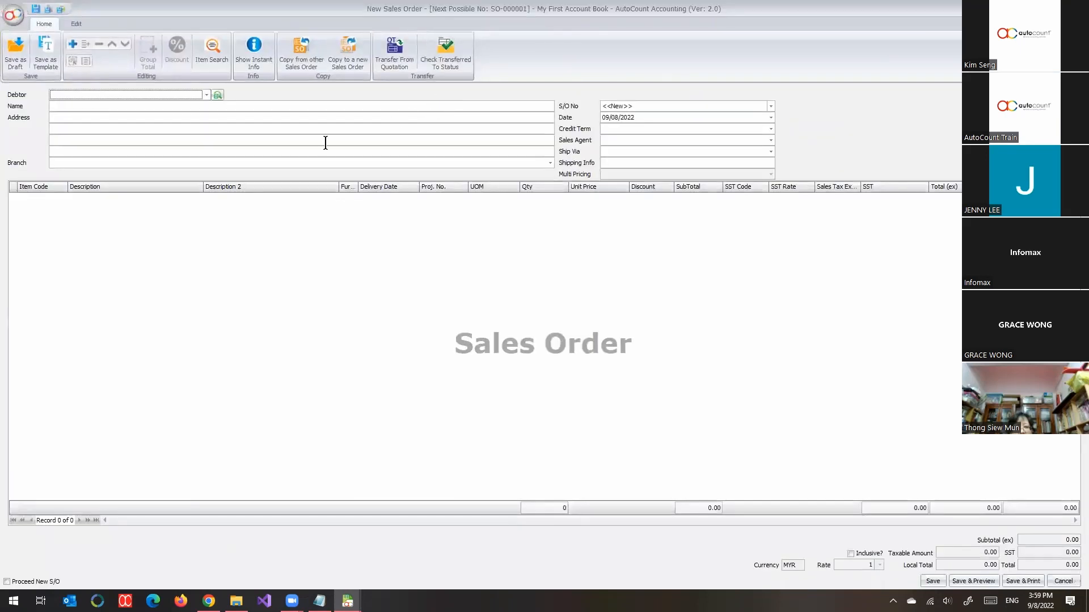
click(403, 59)
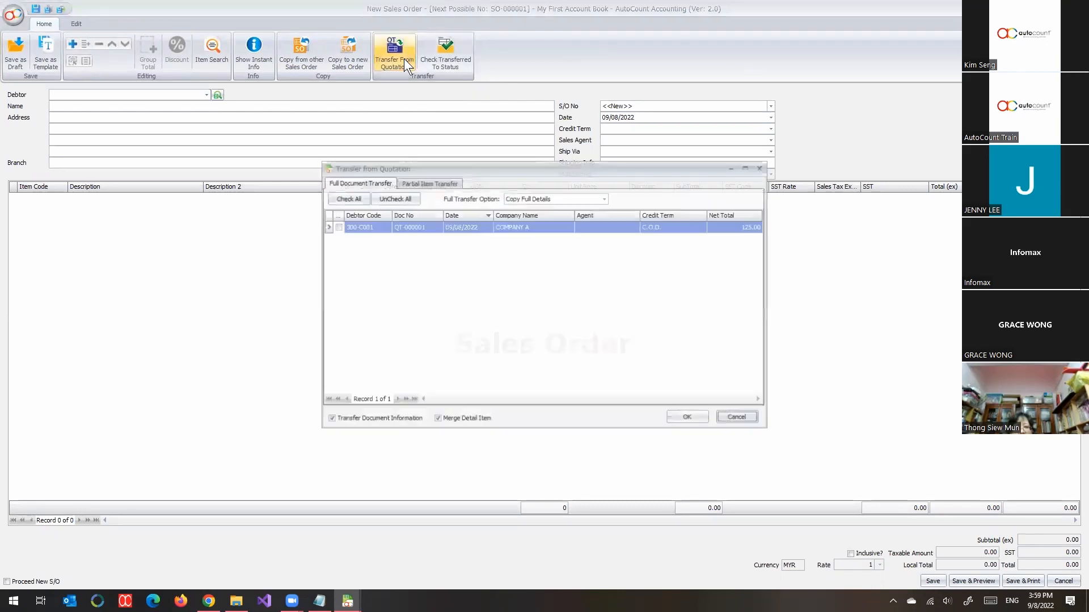
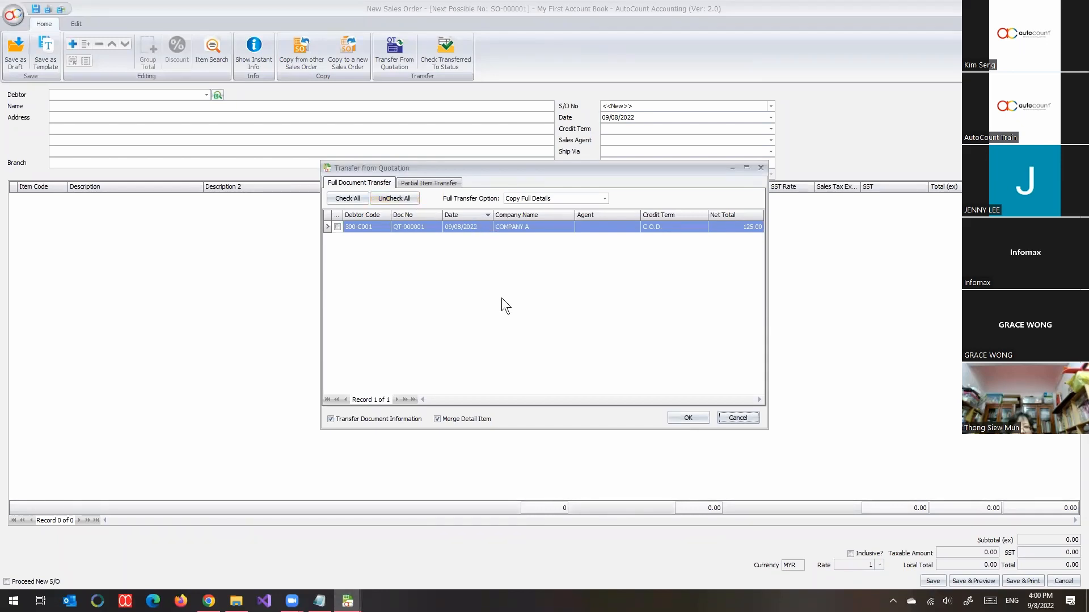
Step: Transfer only the ITEM1 line, quantity 1, from the COMPANY A quotation into the sales order as a partial item transfer
click(436, 183)
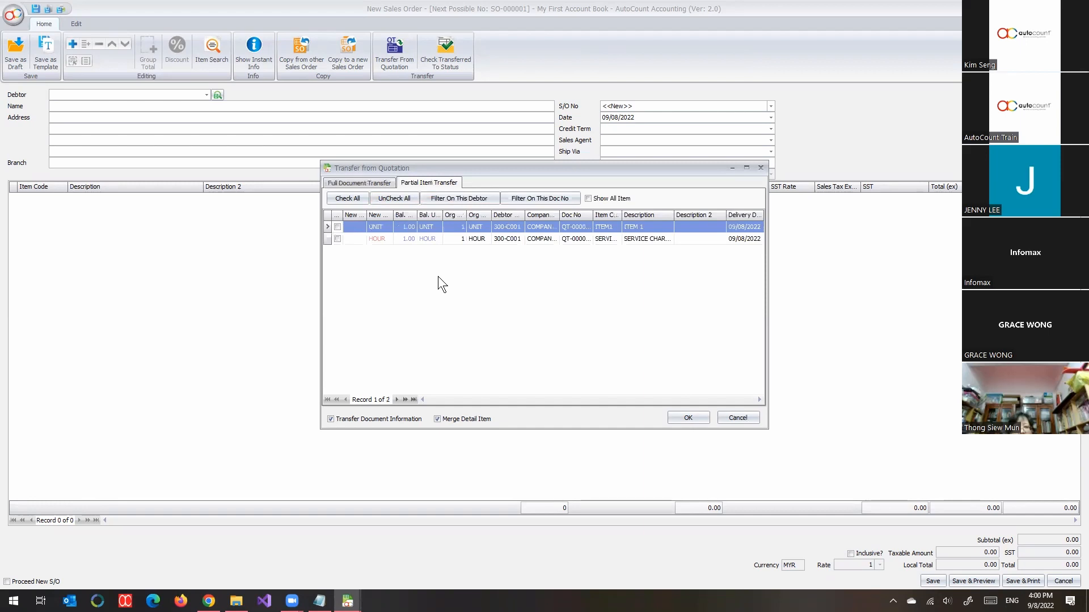
click(359, 183)
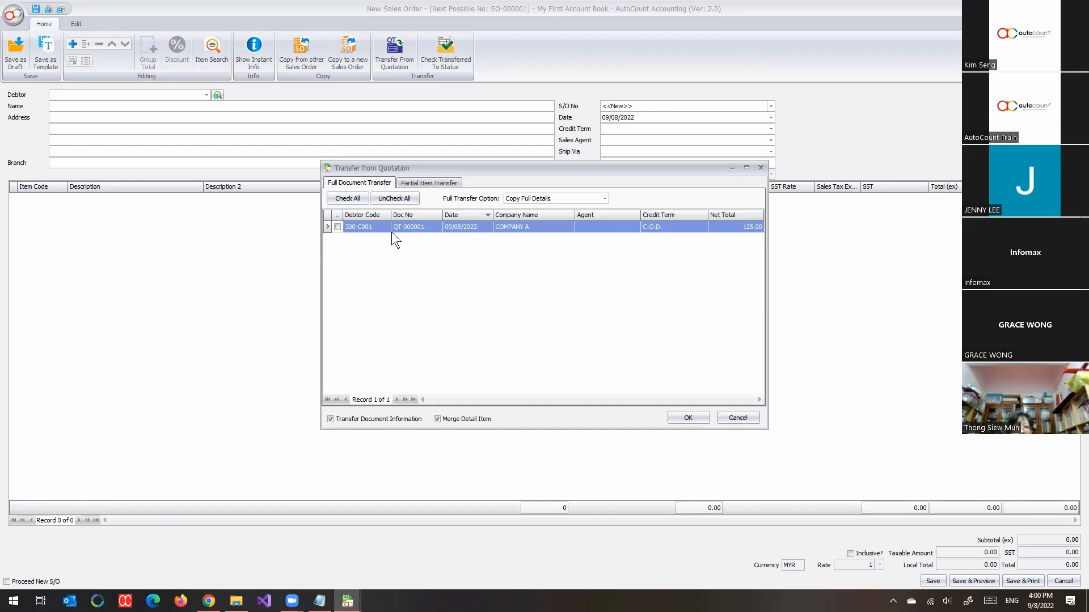
click(433, 187)
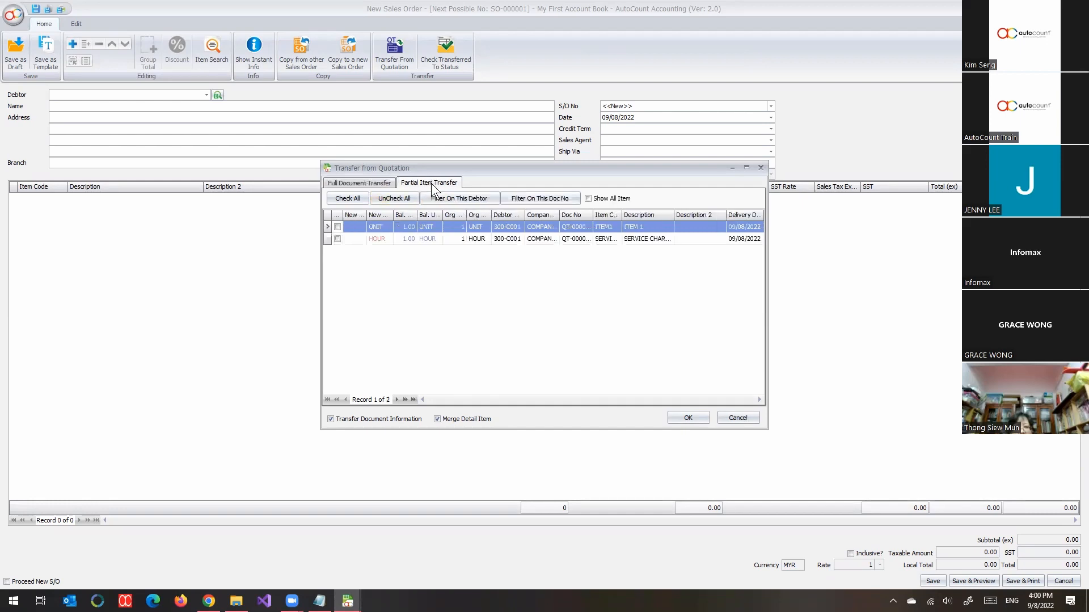
click(339, 227)
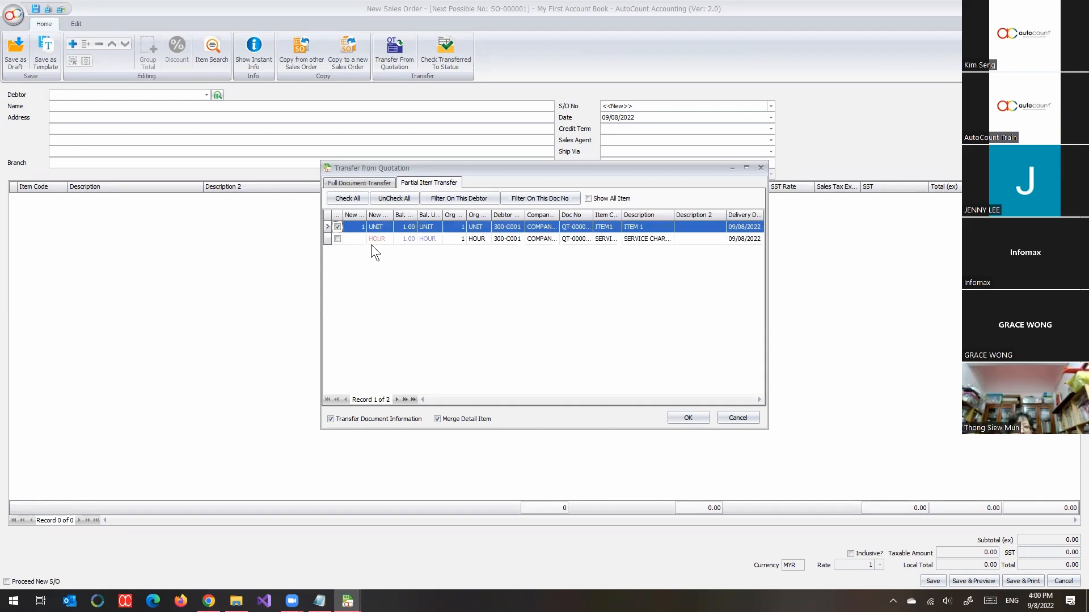
click(337, 240)
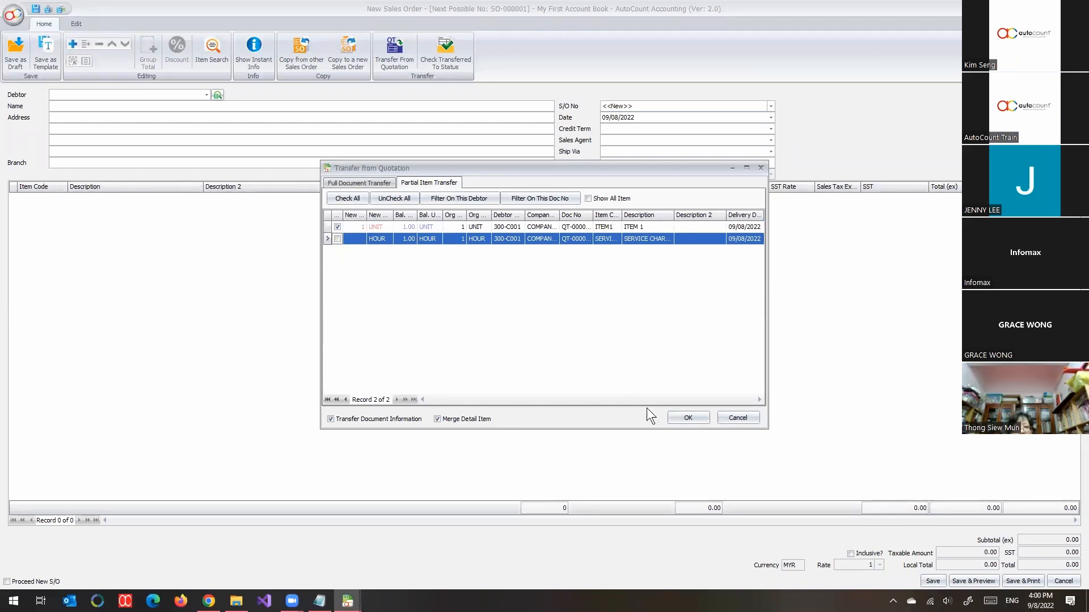
click(673, 419)
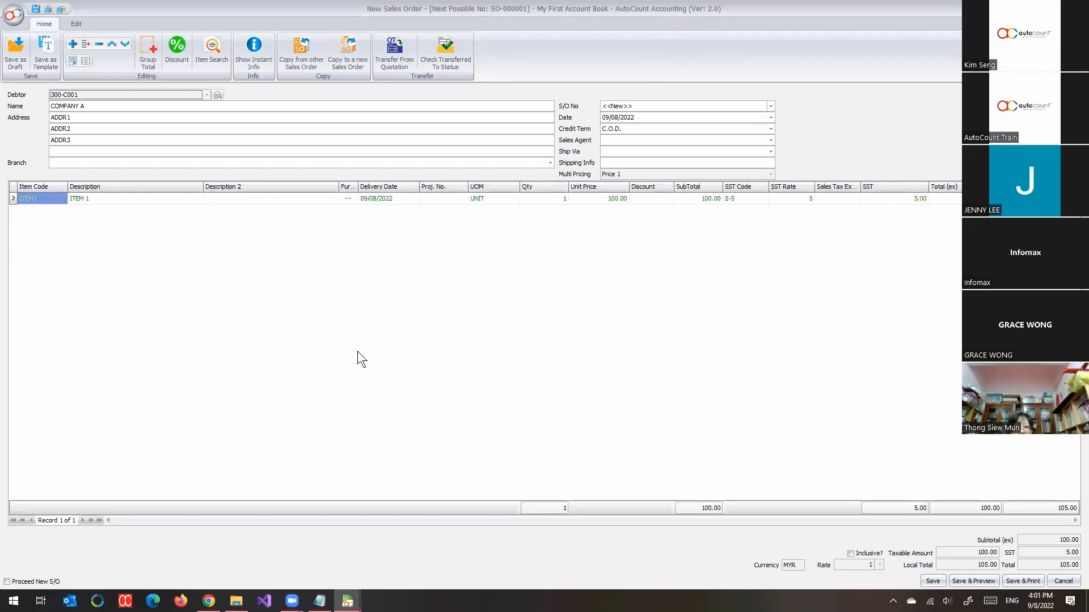
Step: Add a detail line for item 00001 with quantity 2 to the sales order and save the order
right_click(344, 285)
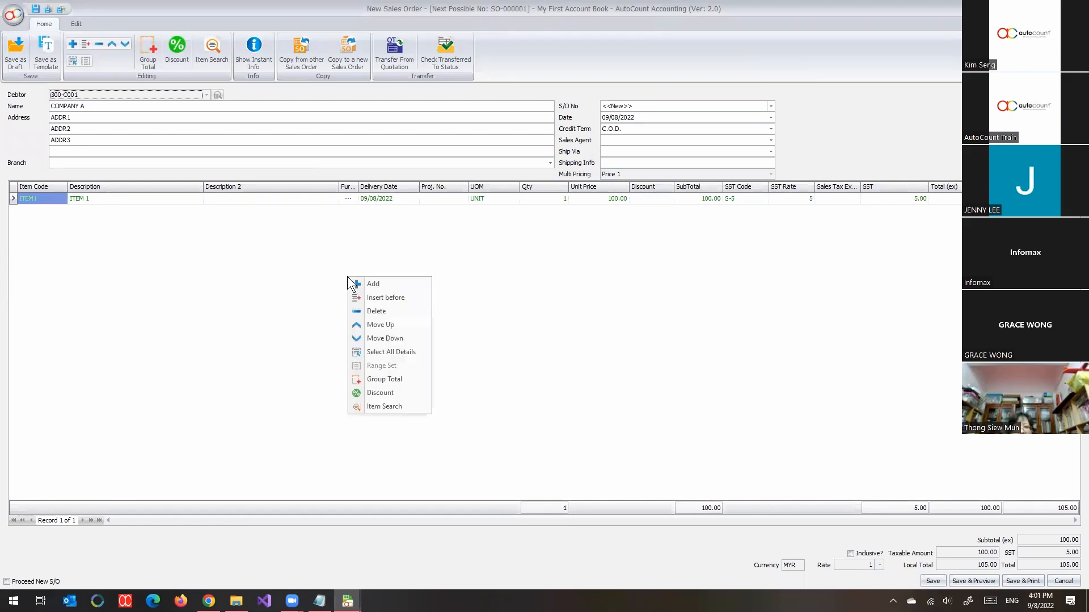
click(389, 284)
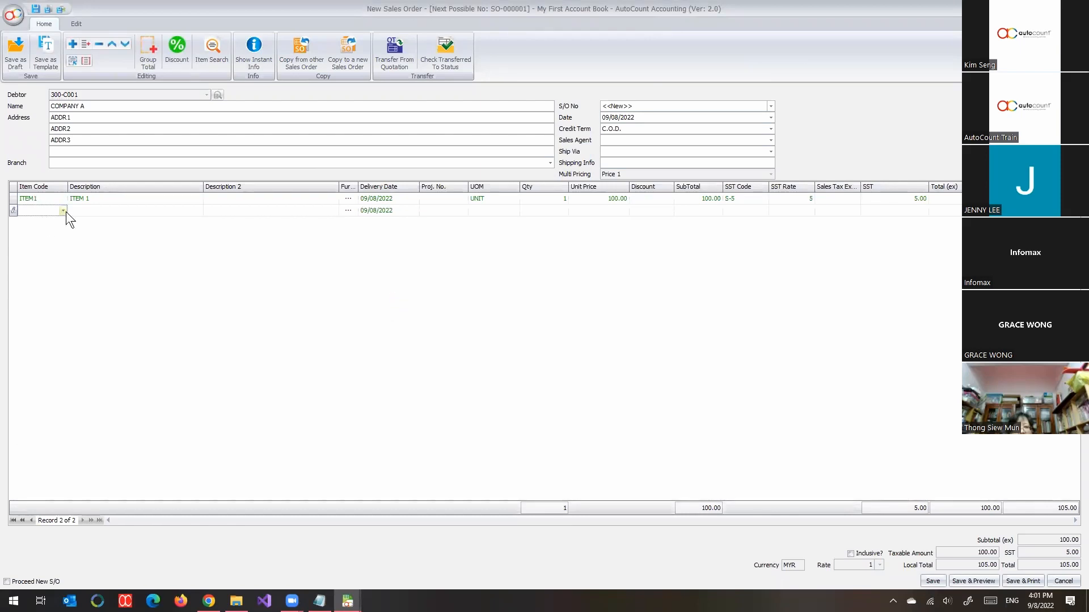
click(63, 211)
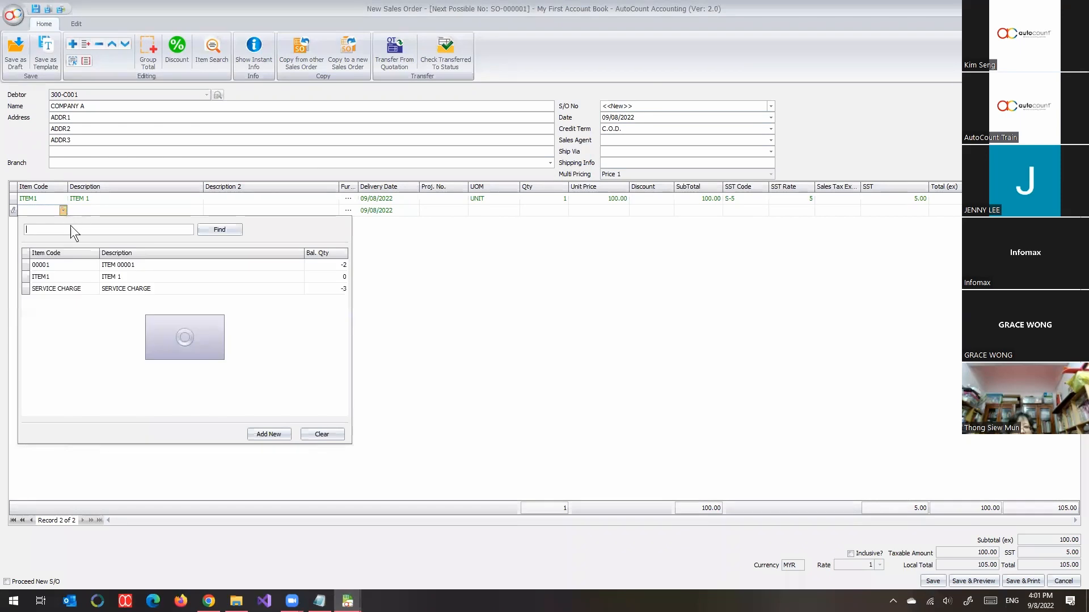
click(76, 277)
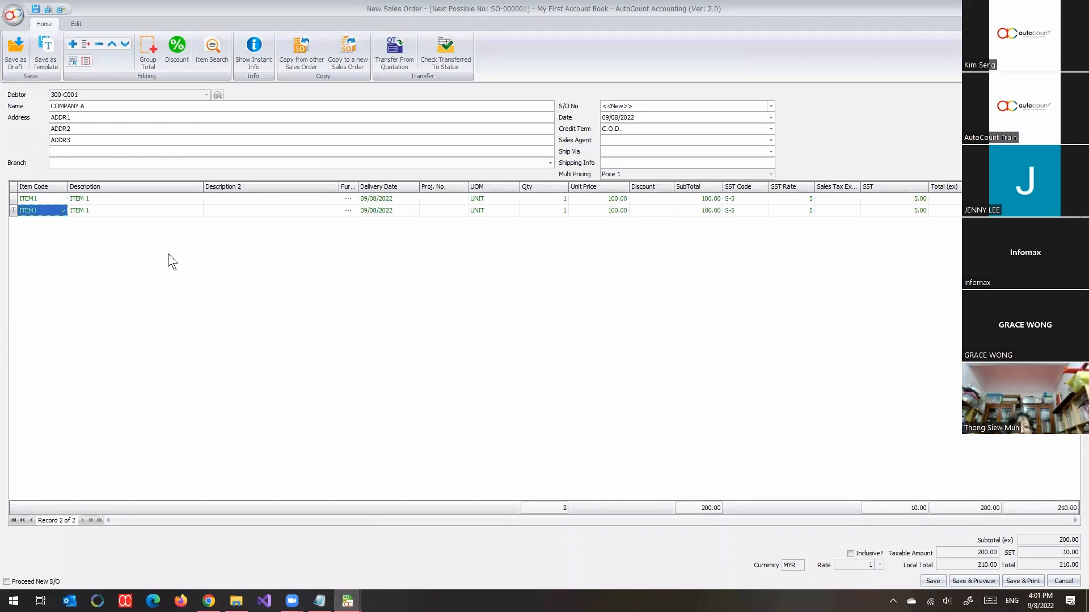
click(63, 211)
click(53, 265)
click(557, 212)
text(2)
key(Return)
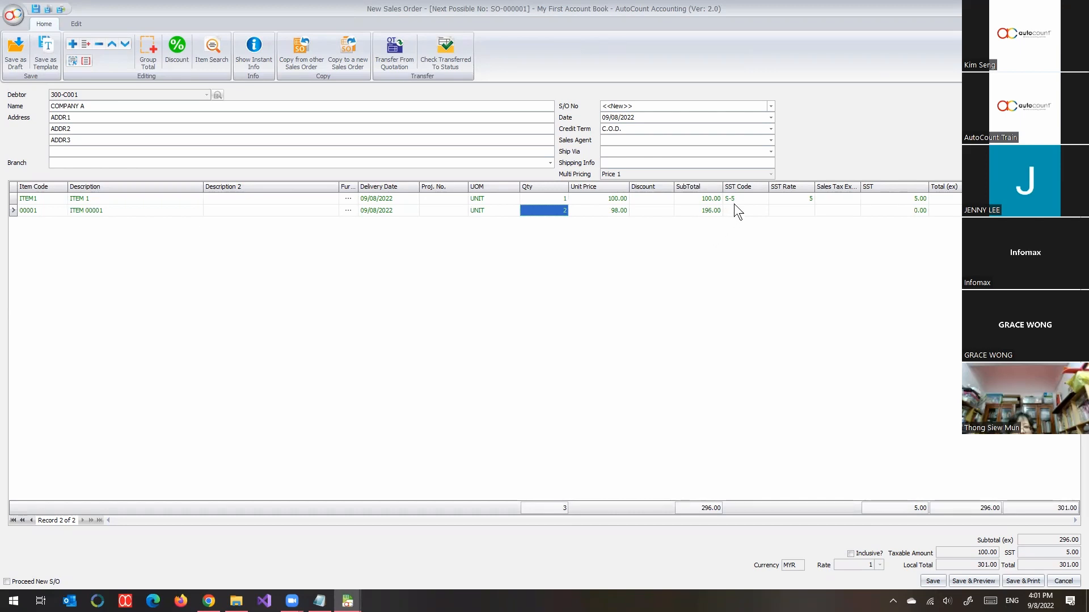
double_click(662, 1)
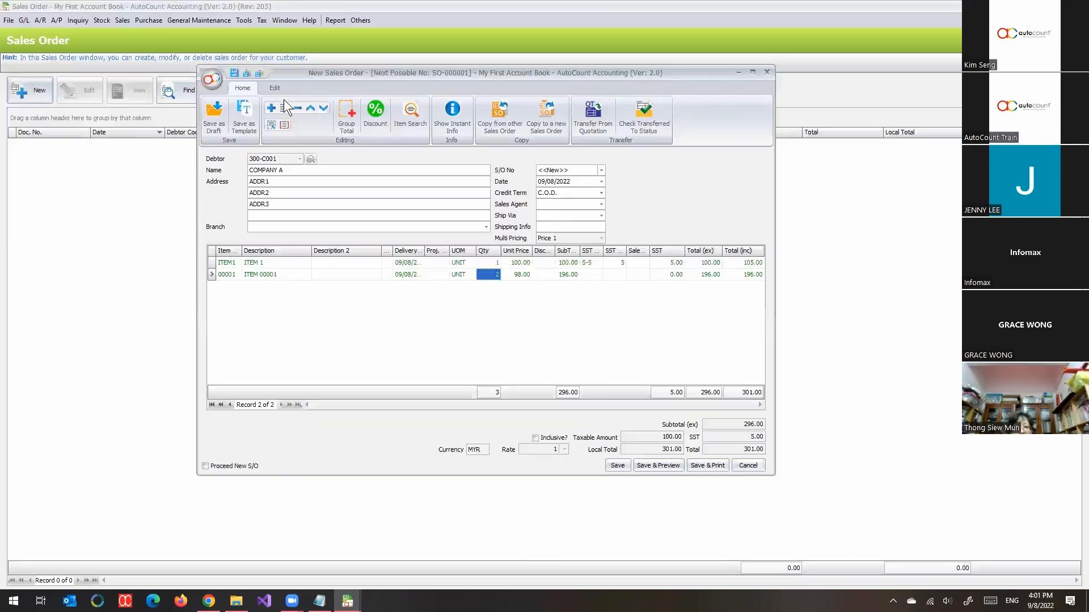
click(617, 463)
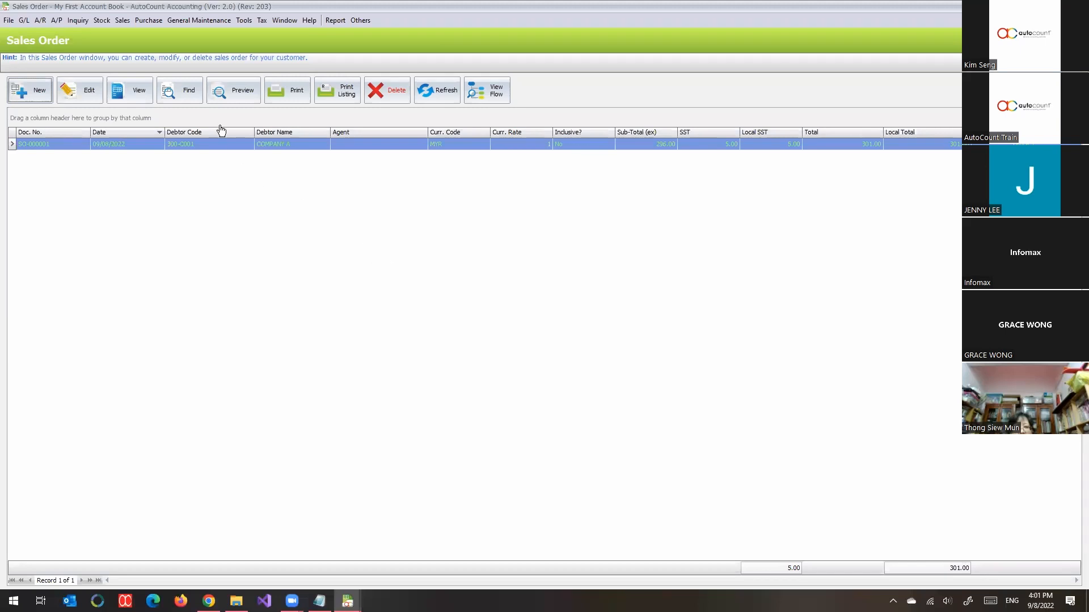
Step: Create a new delivery order with COMPANY A as the debtor
click(122, 21)
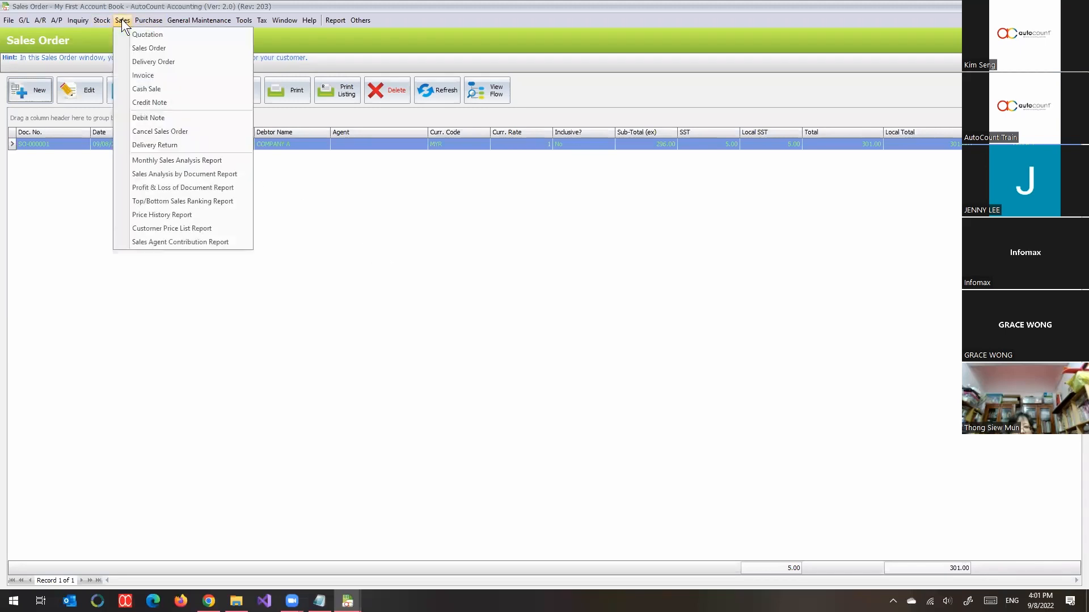
click(162, 62)
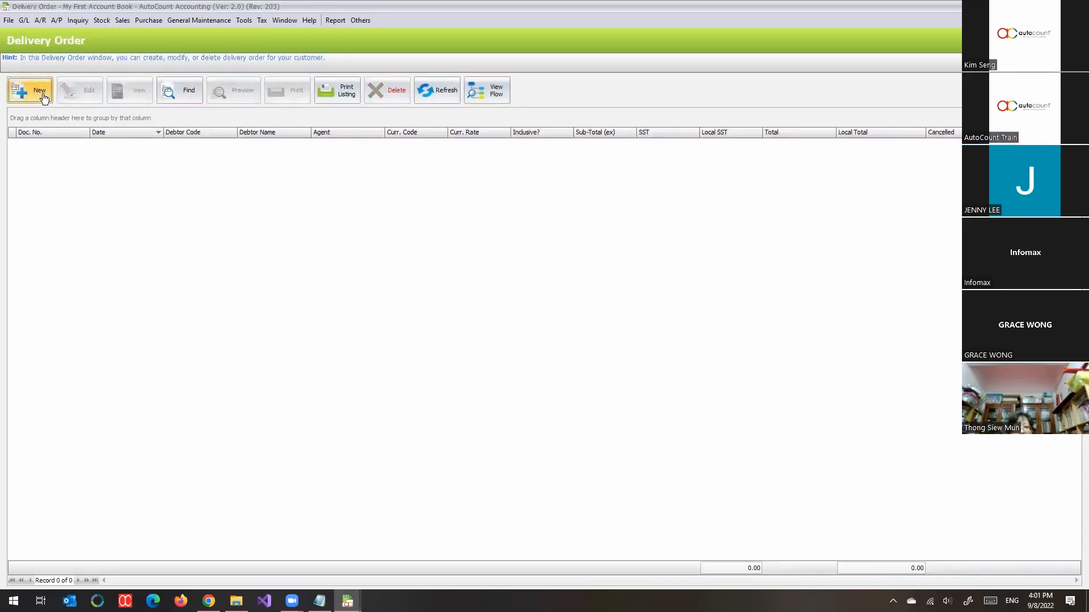
click(44, 97)
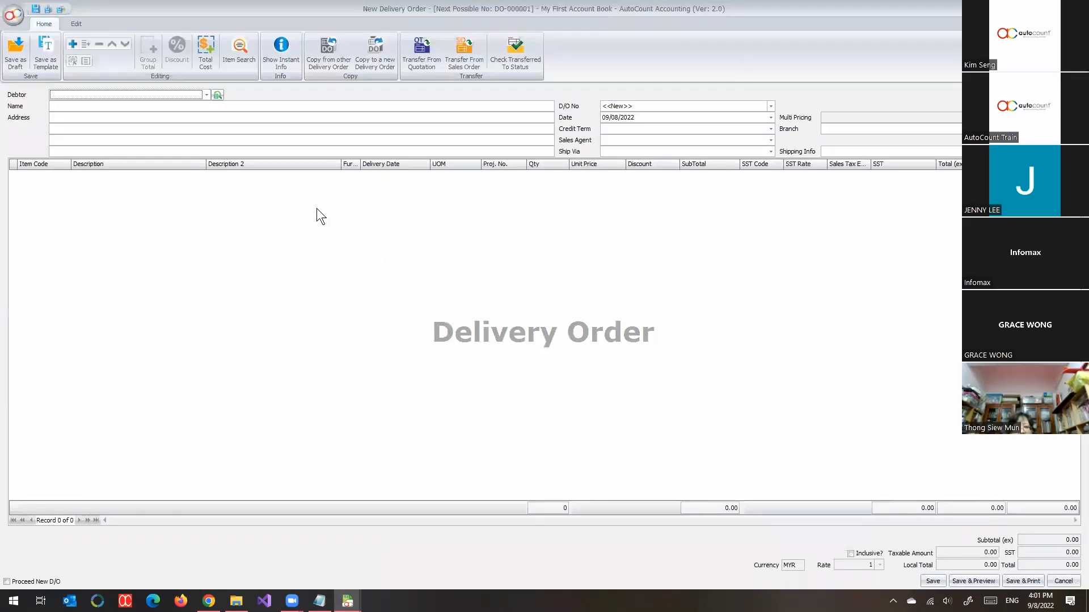
click(206, 95)
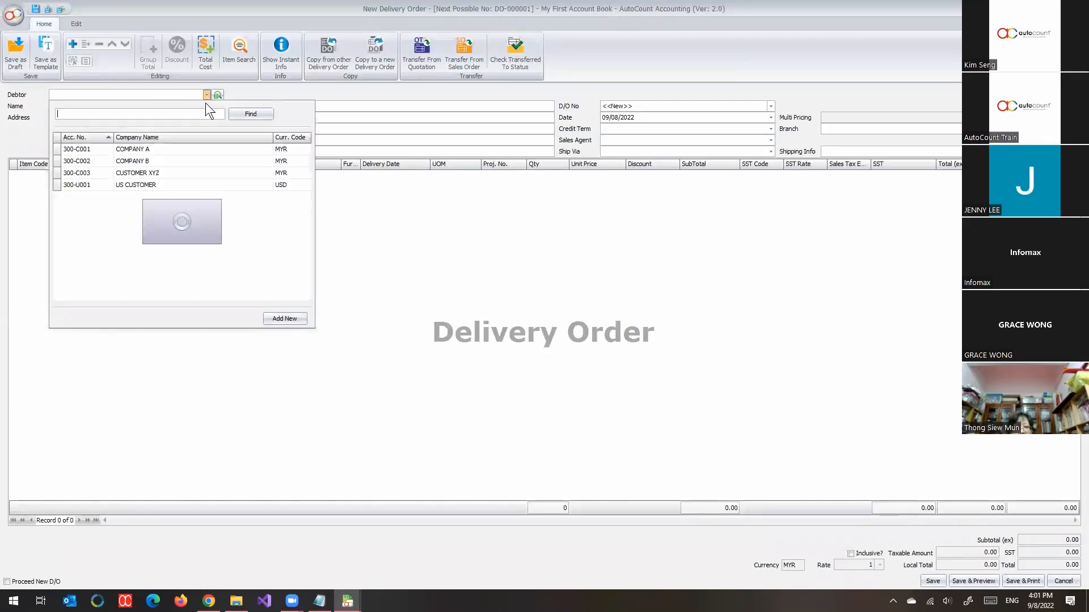
click(167, 148)
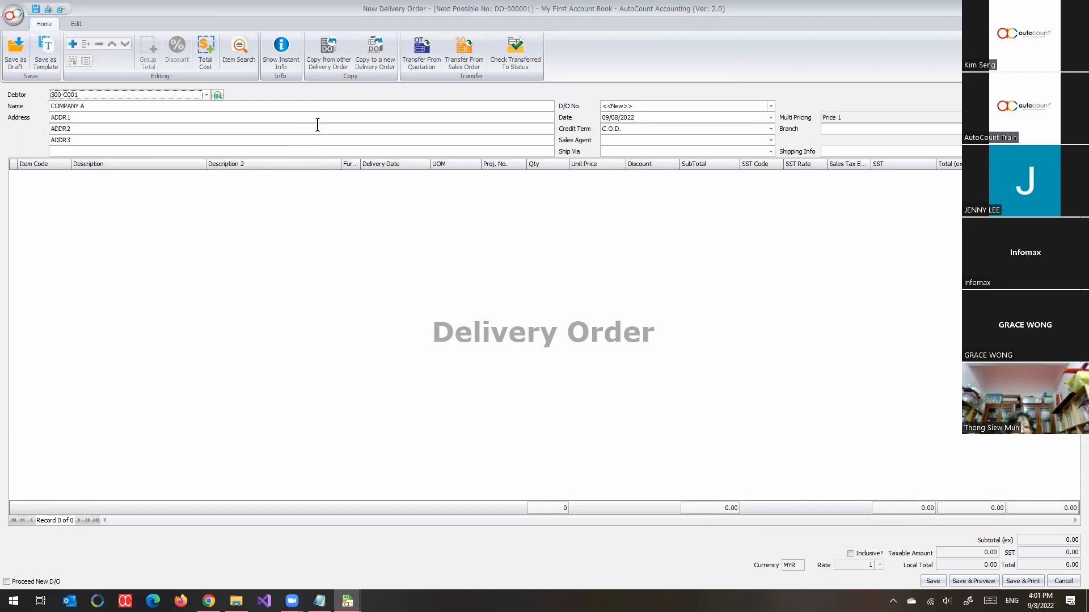
Step: Transfer the ITEM1 line from the sales order into the delivery order and save it, accepting the negative stock quantity
click(458, 59)
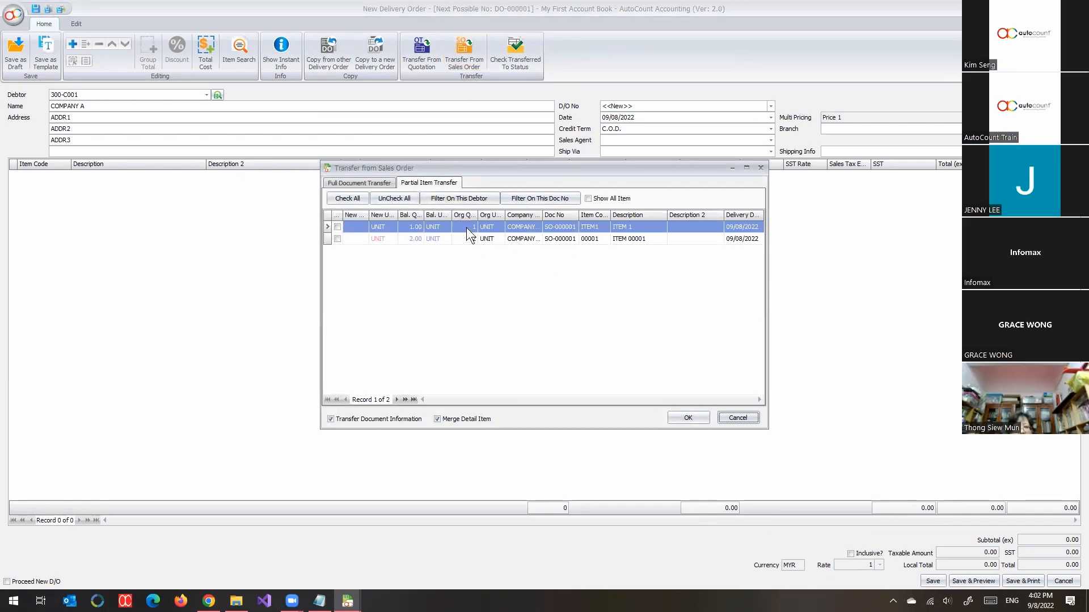
click(337, 227)
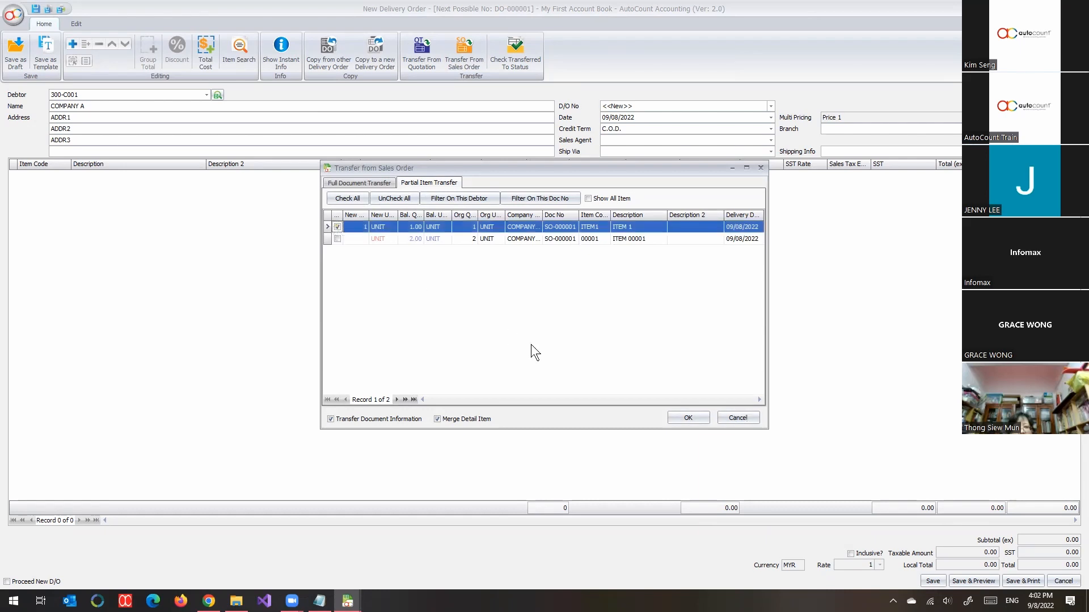
click(669, 417)
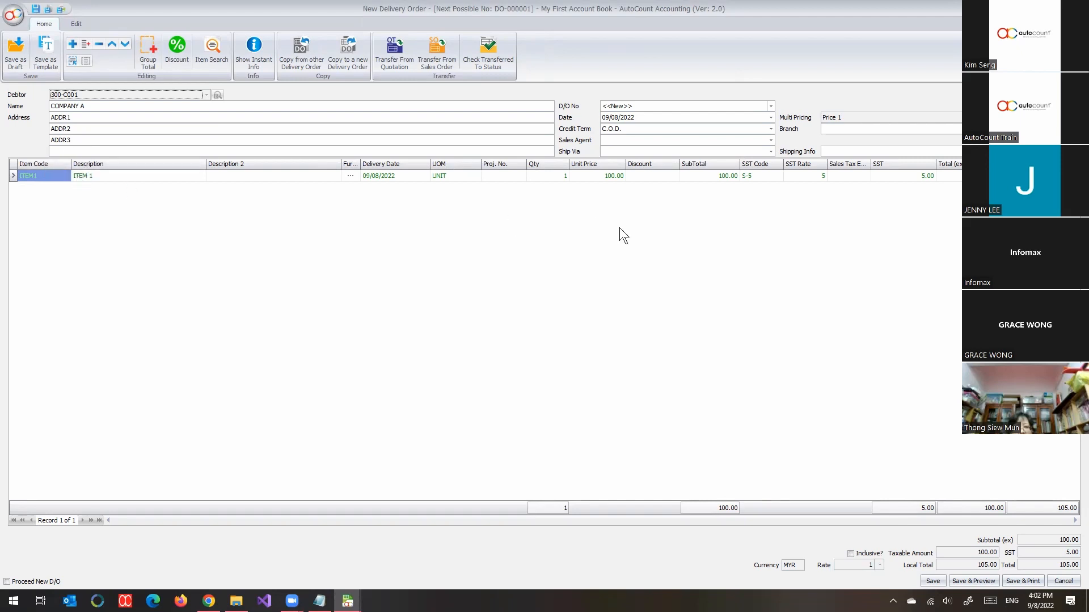
double_click(752, 9)
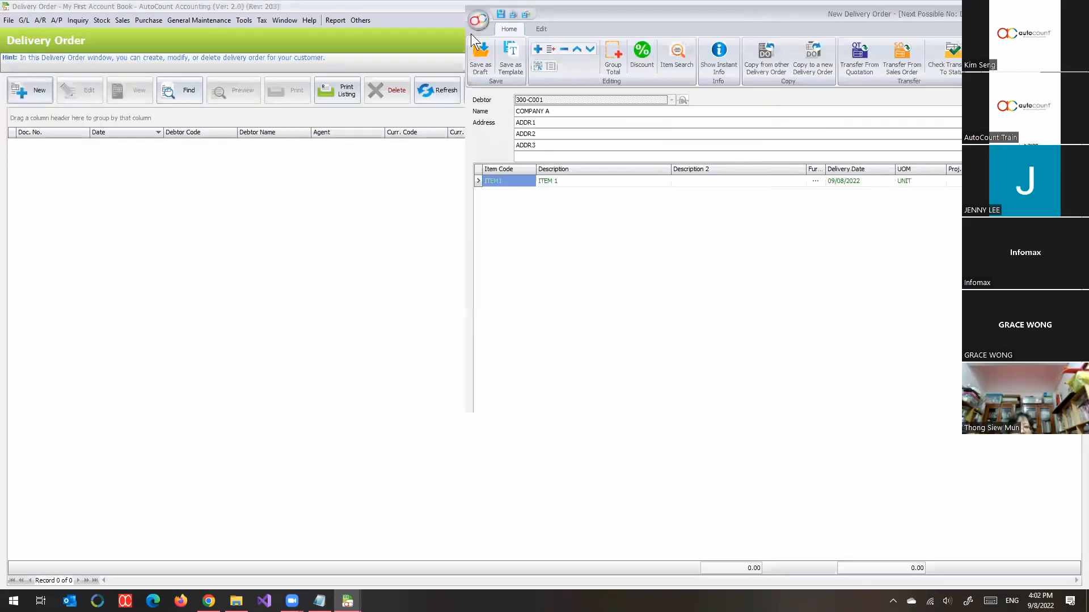
drag(471, 33, 181, 33)
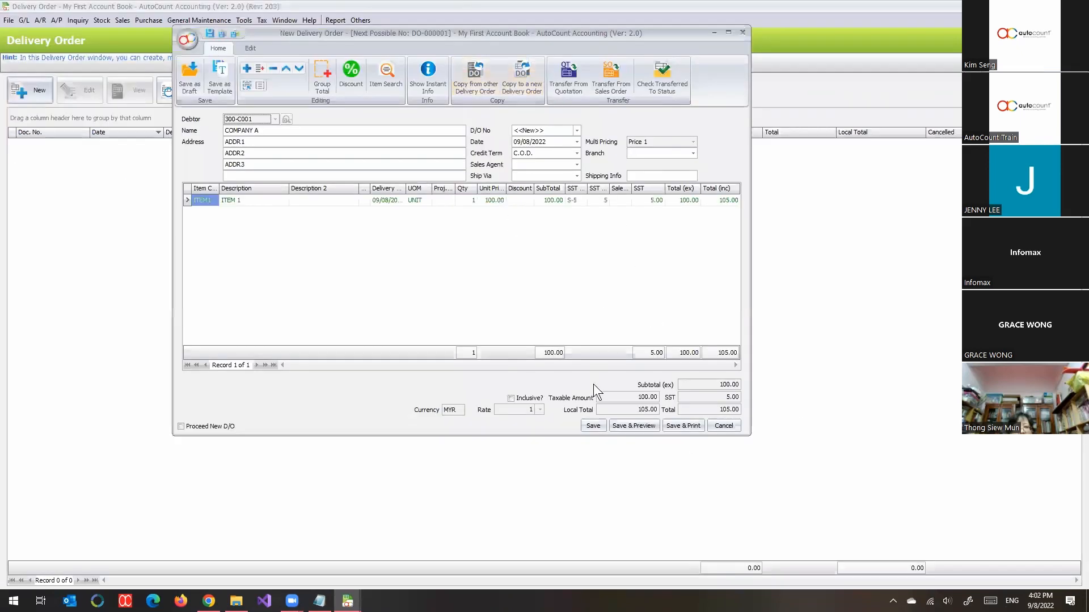
click(590, 426)
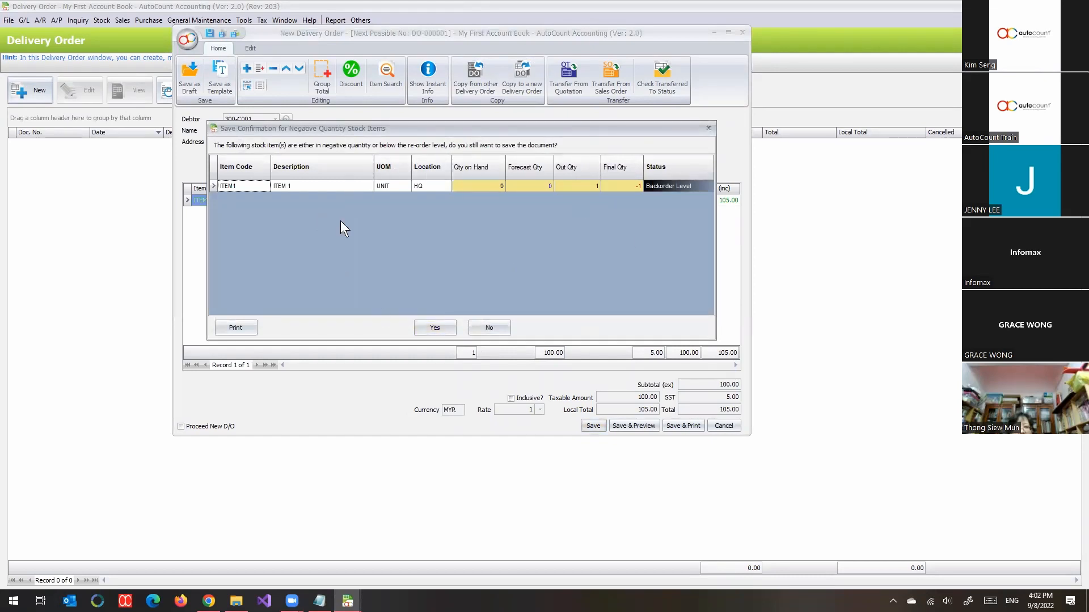
click(434, 329)
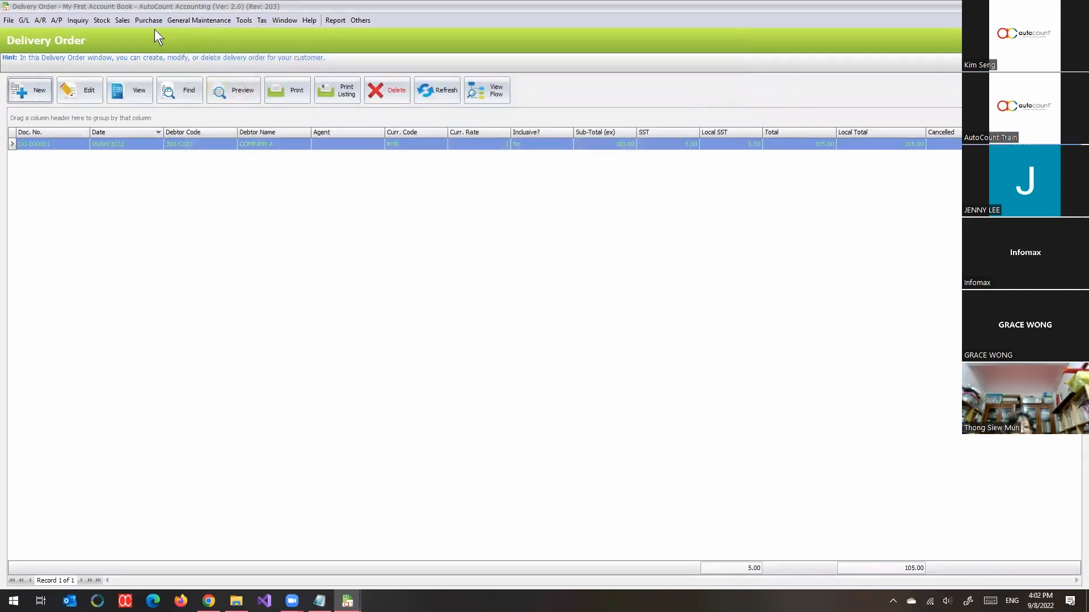
Step: Create a new sales invoice with COMPANY A as the debtor in a maximised window
click(123, 22)
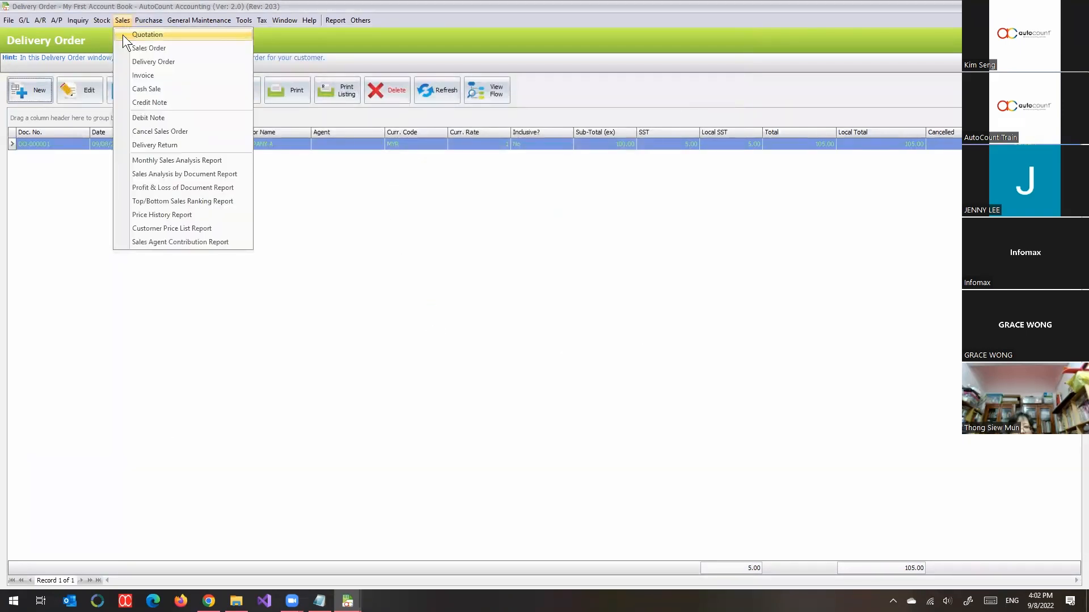
click(145, 76)
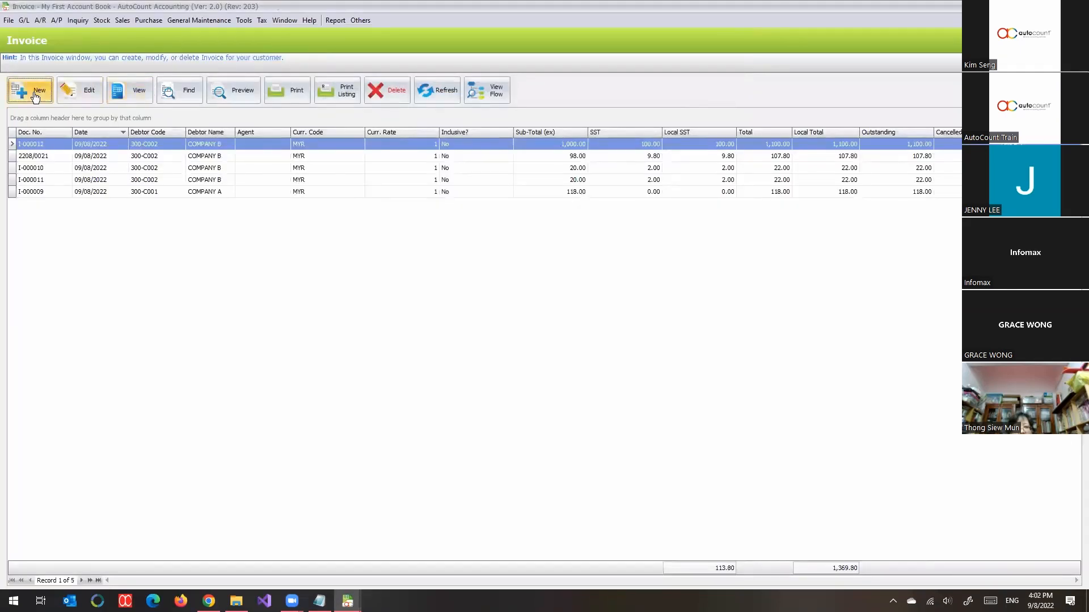
click(37, 98)
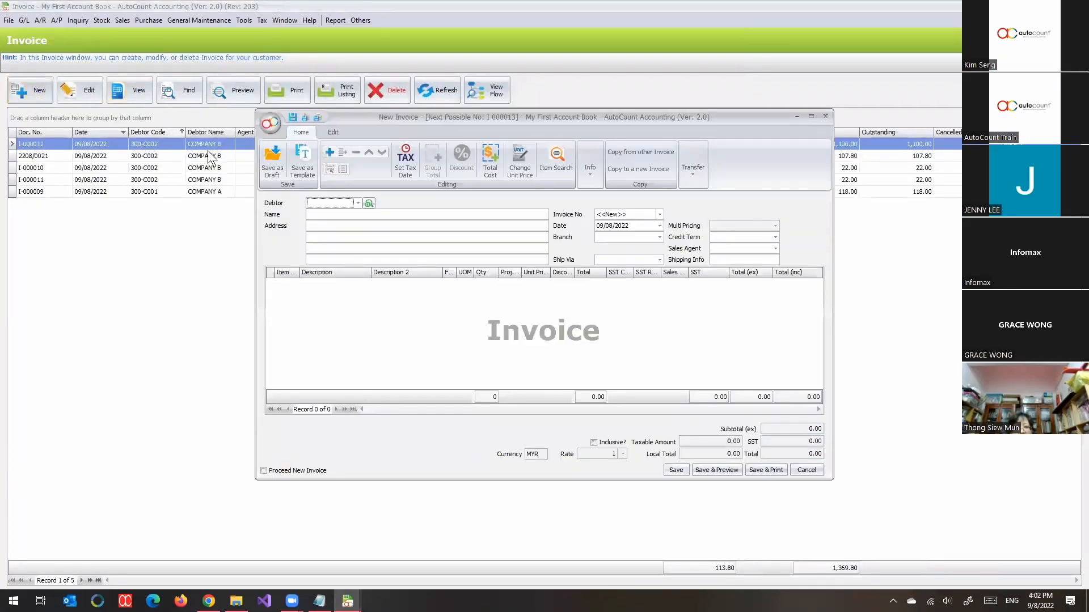
click(358, 203)
click(365, 259)
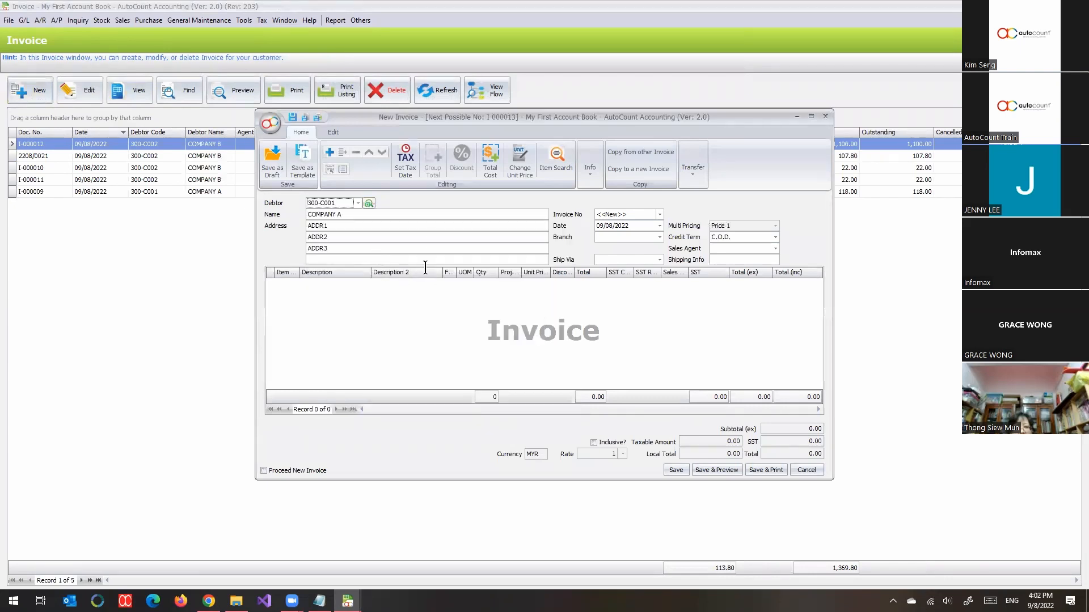
double_click(697, 119)
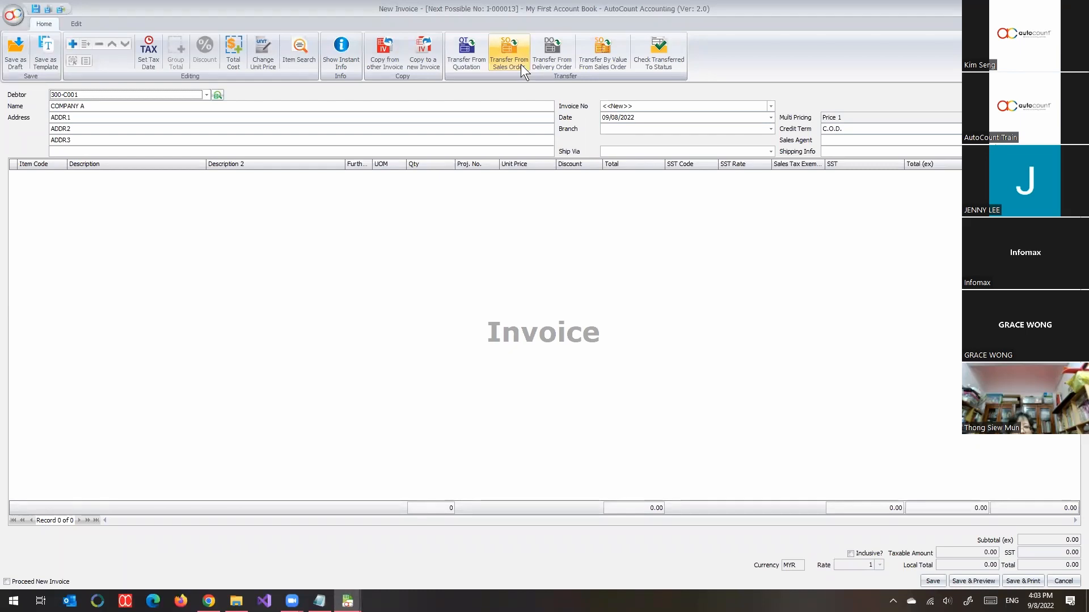
Step: Transfer the ITEM1 line from the delivery order into the invoice and save the invoice
click(555, 63)
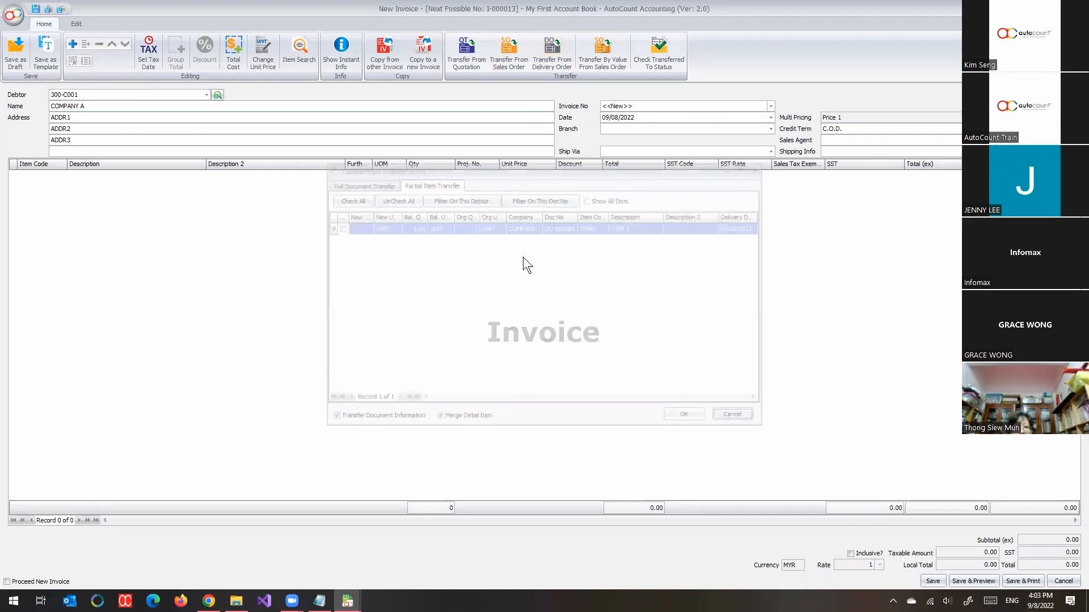
click(341, 226)
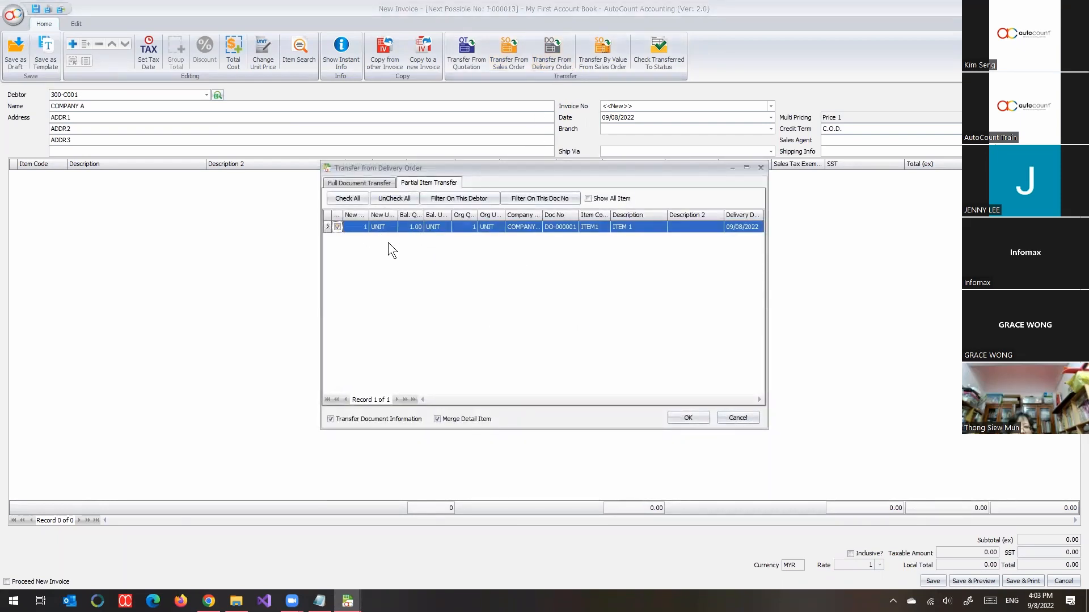
click(681, 416)
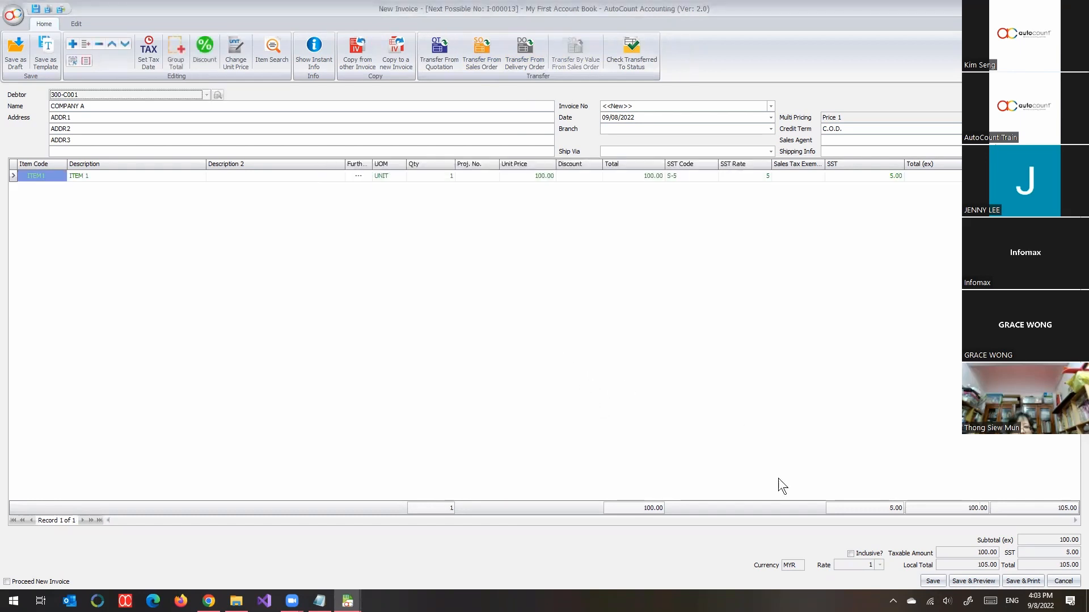
key(super+Down)
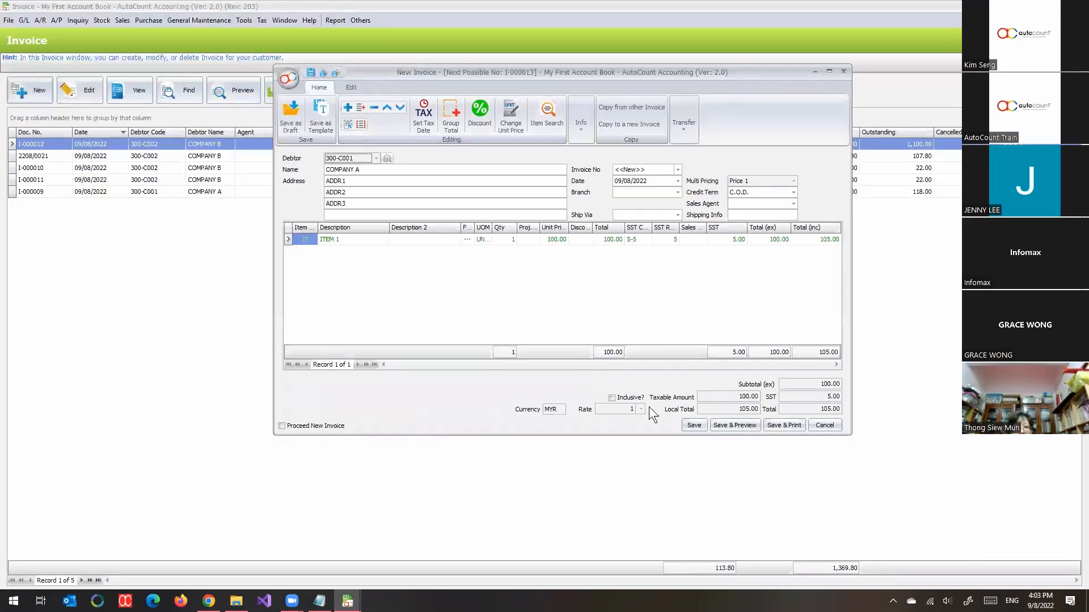
click(691, 426)
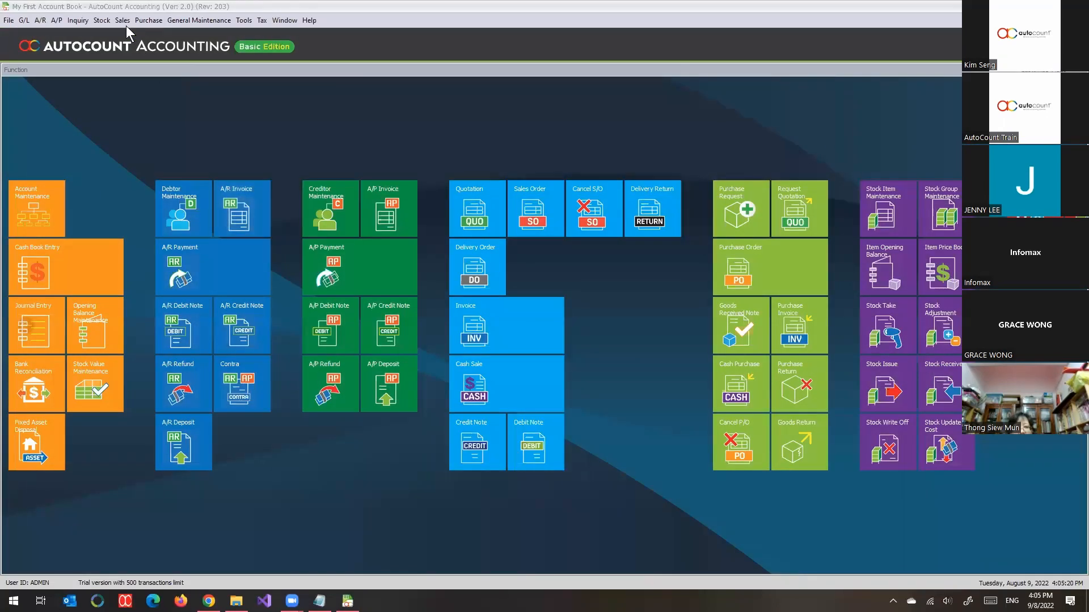
Step: Open the Quotation list, and expand the Quotation rights under Invoicing and Sales in Access Rights Maintenance
click(123, 20)
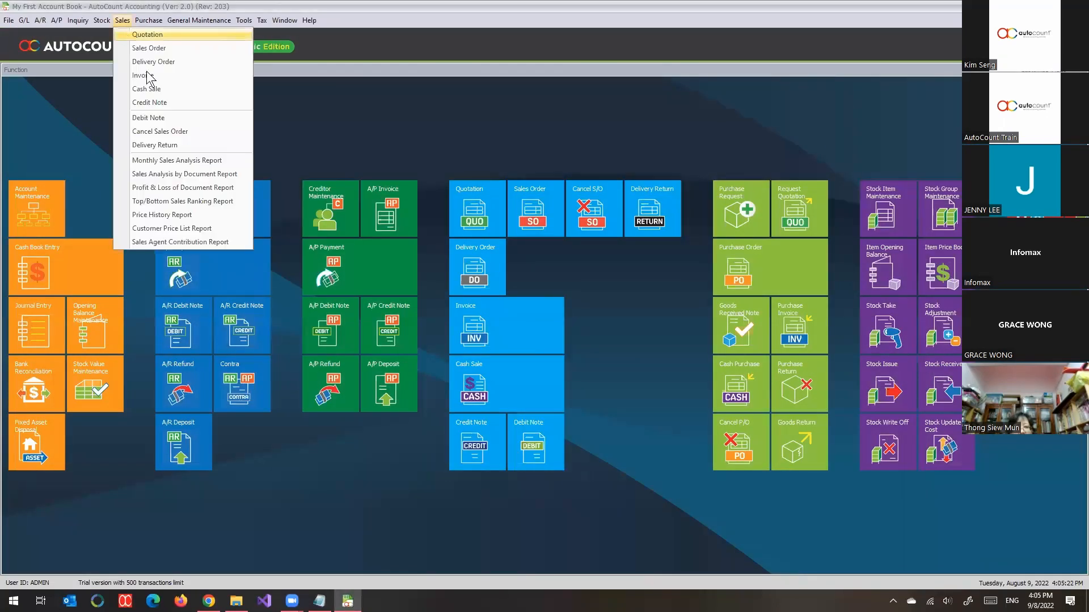
click(146, 35)
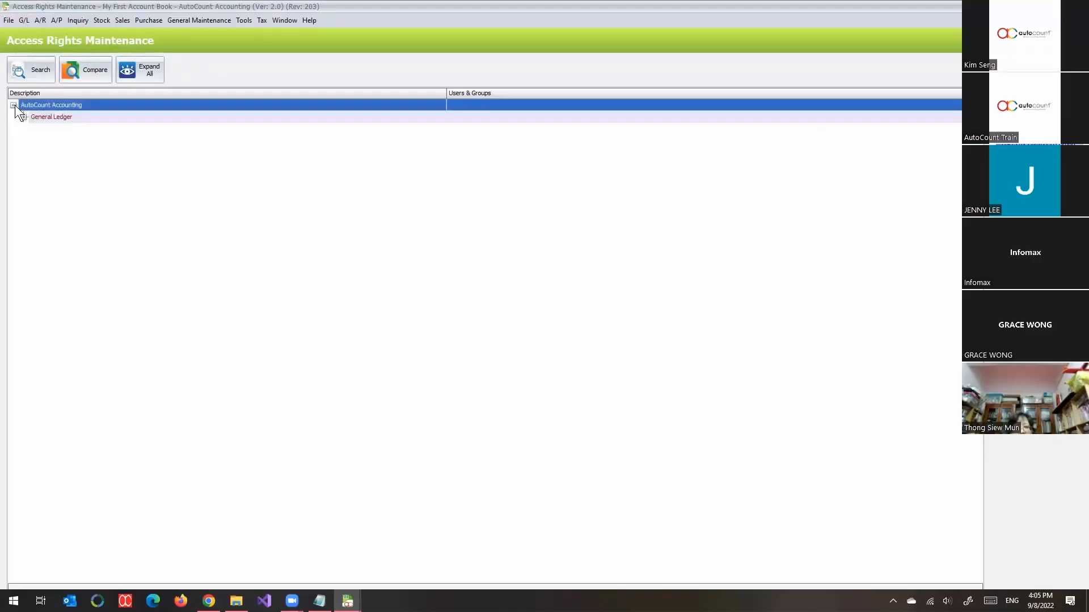
click(13, 105)
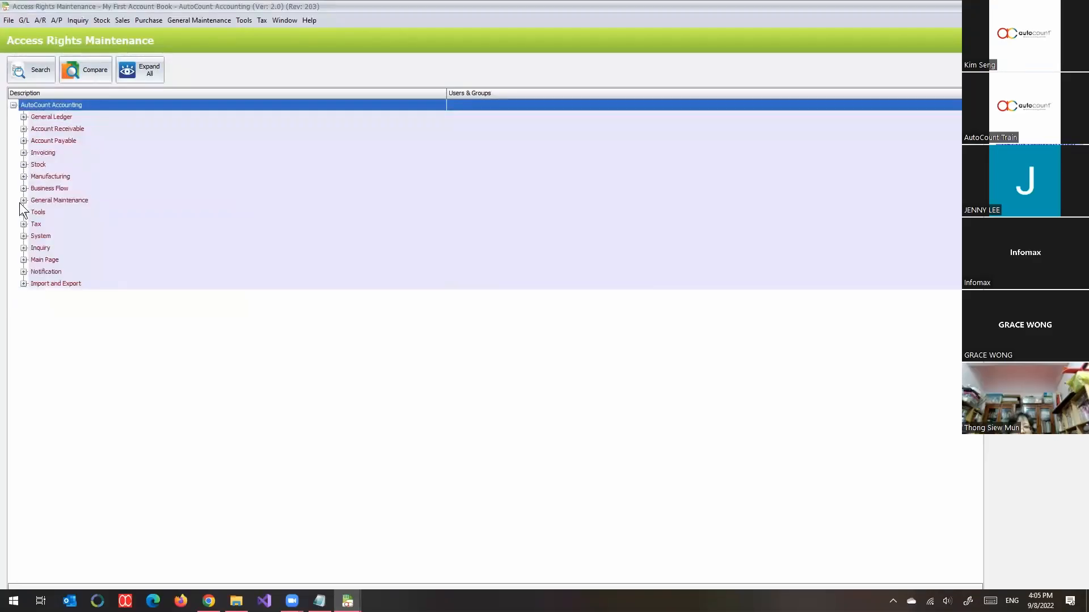
click(23, 153)
click(33, 164)
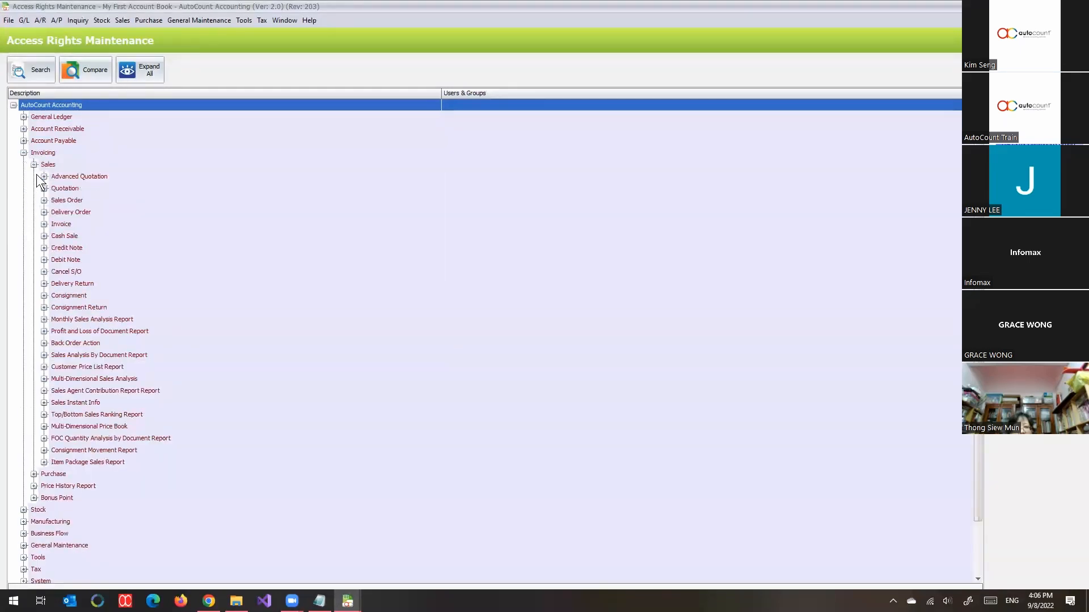
click(44, 189)
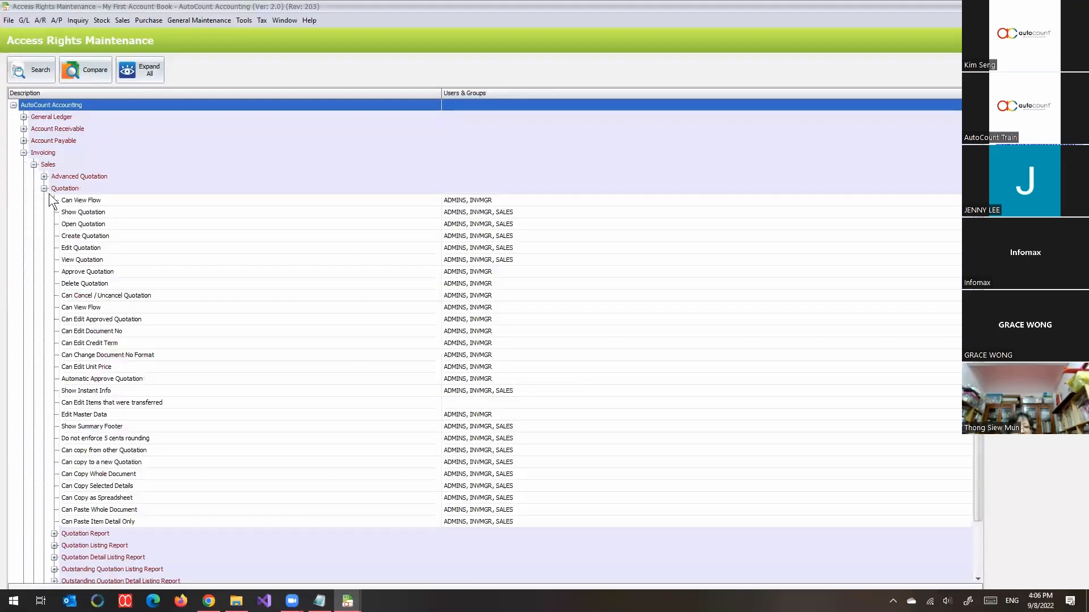
Step: Examine which user groups hold the Approve Quotation and Automatic Approve Quotation rights
click(135, 203)
scroll(459, 260, down, 2)
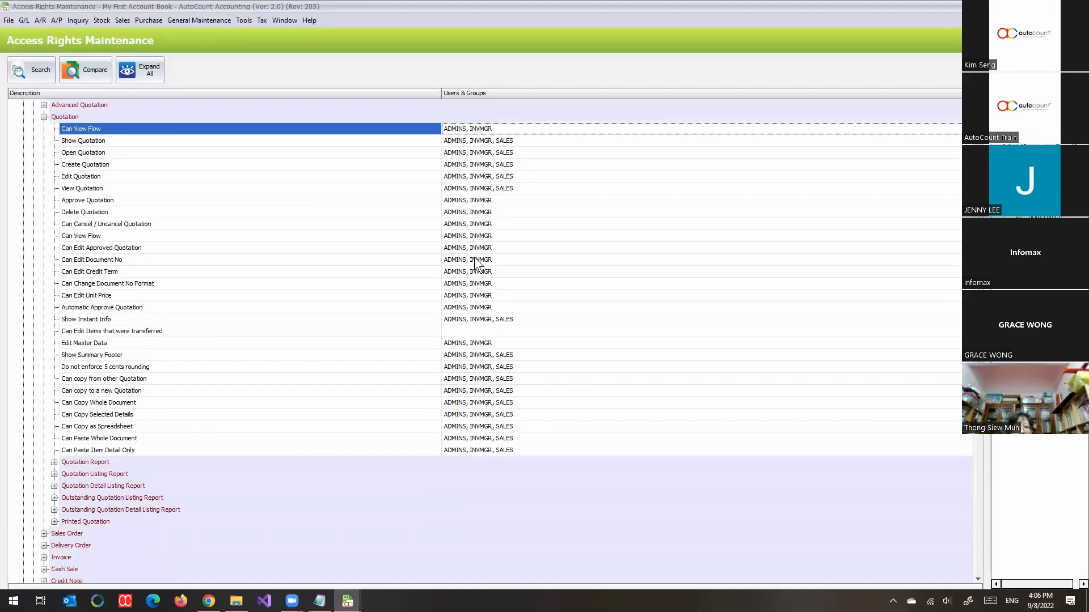
click(124, 200)
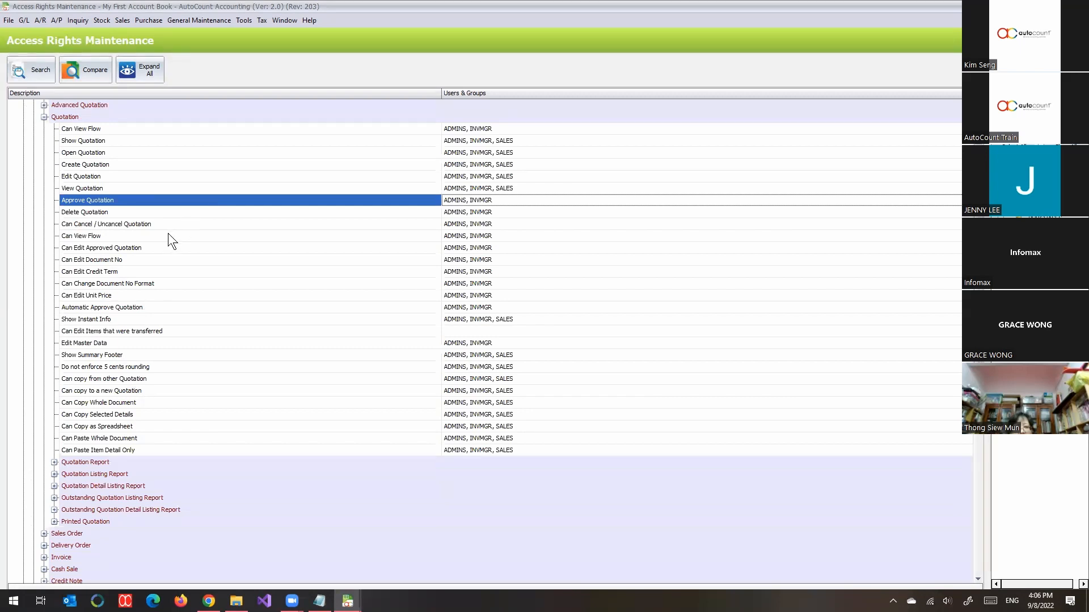
click(142, 308)
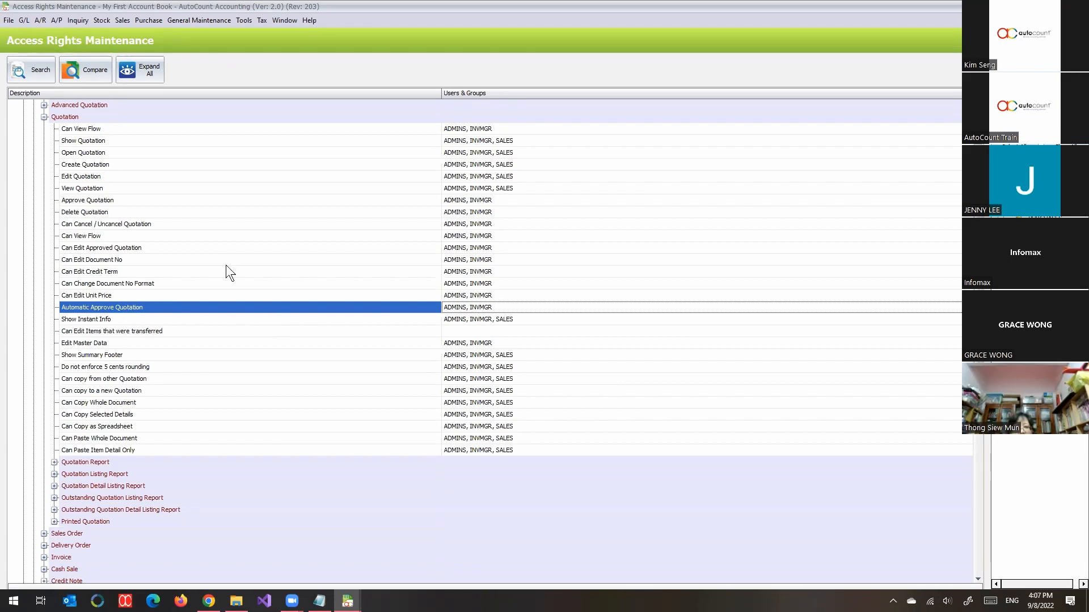
Step: Remove the ADMINS group from the Automatic Approve Quotation right and return to the Quotation list
click(1081, 21)
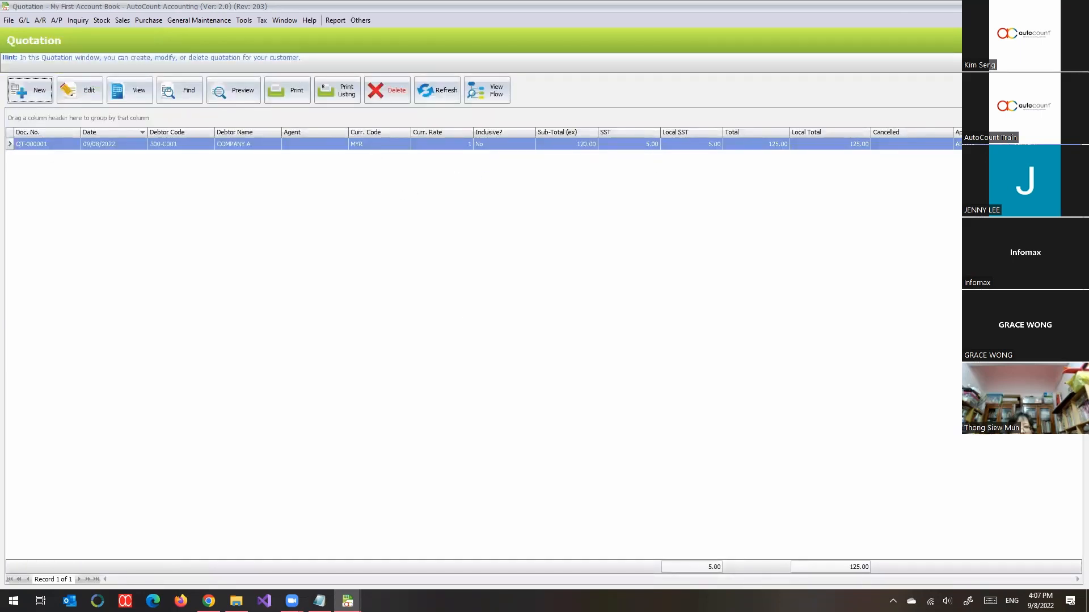
click(957, 146)
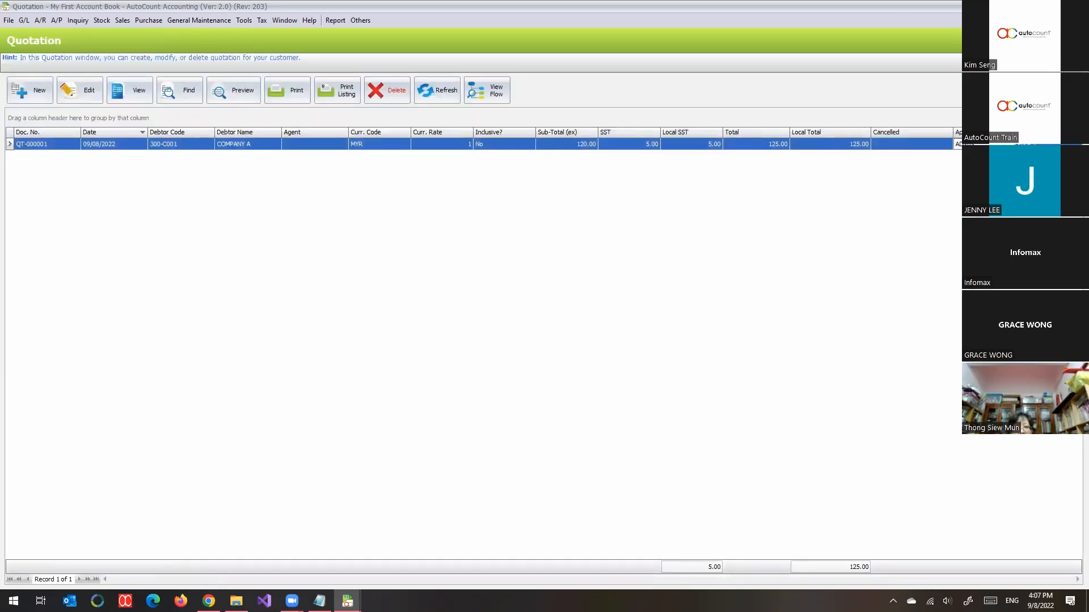
click(348, 601)
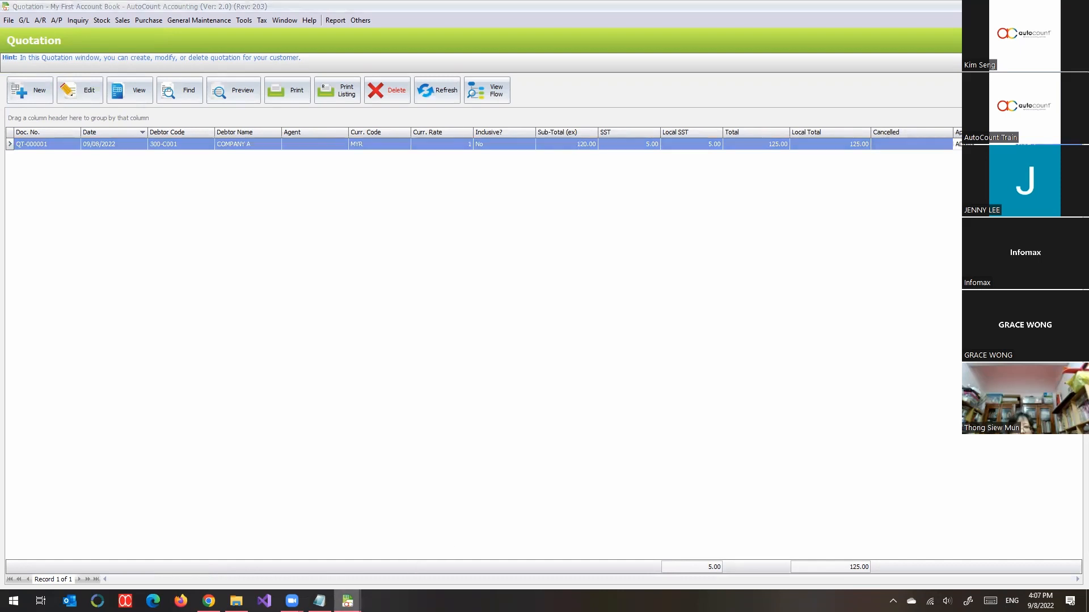
click(477, 552)
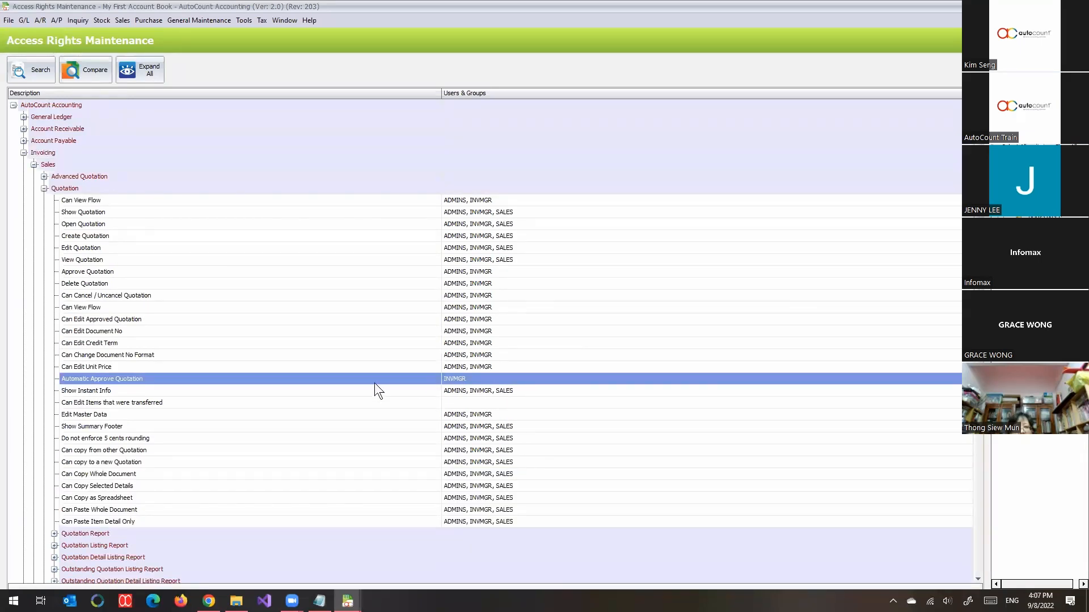
click(198, 381)
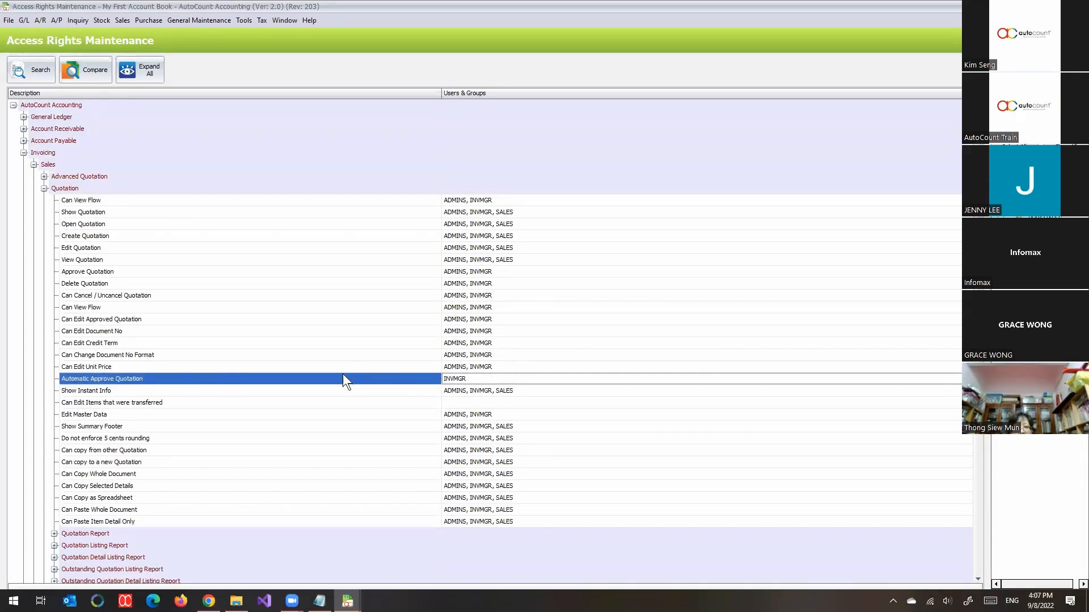
click(85, 272)
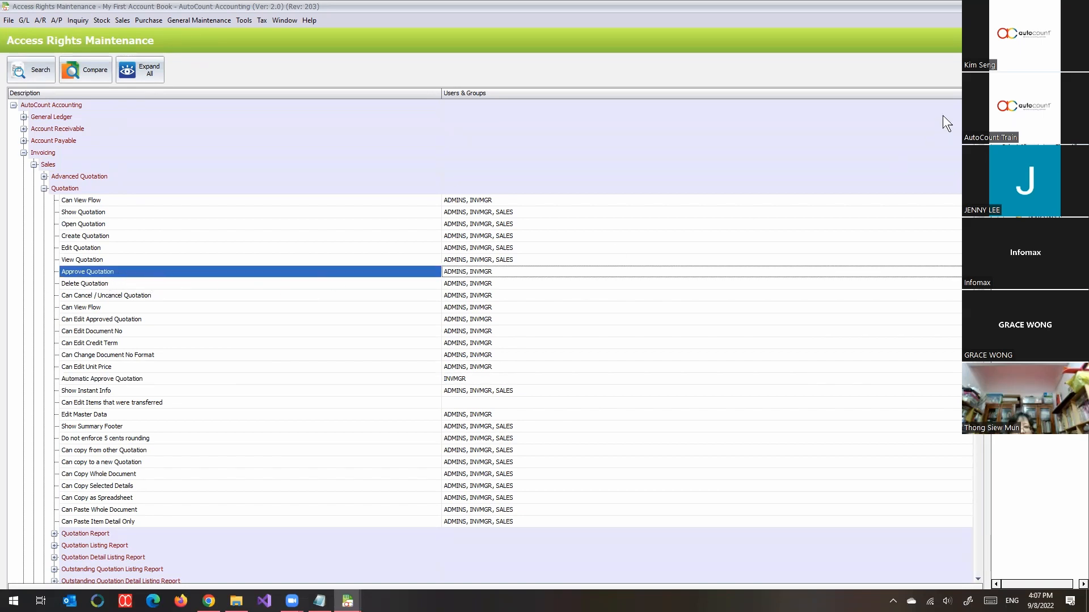
click(1081, 20)
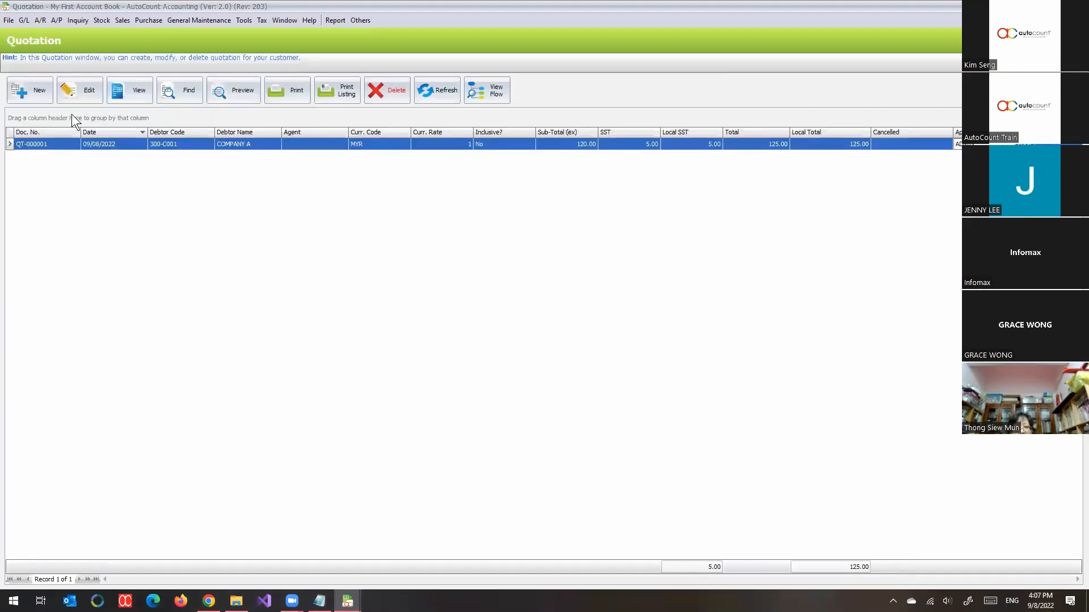
Step: Create and save a new quotation for debtor COMPANY B with one line for item 00001
click(30, 90)
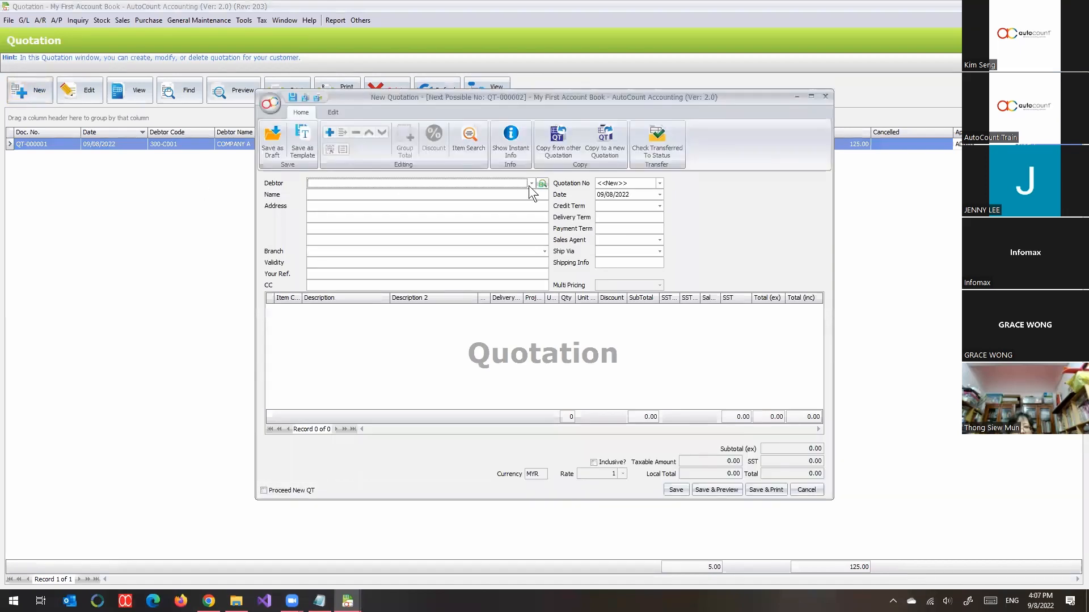
click(530, 183)
click(441, 247)
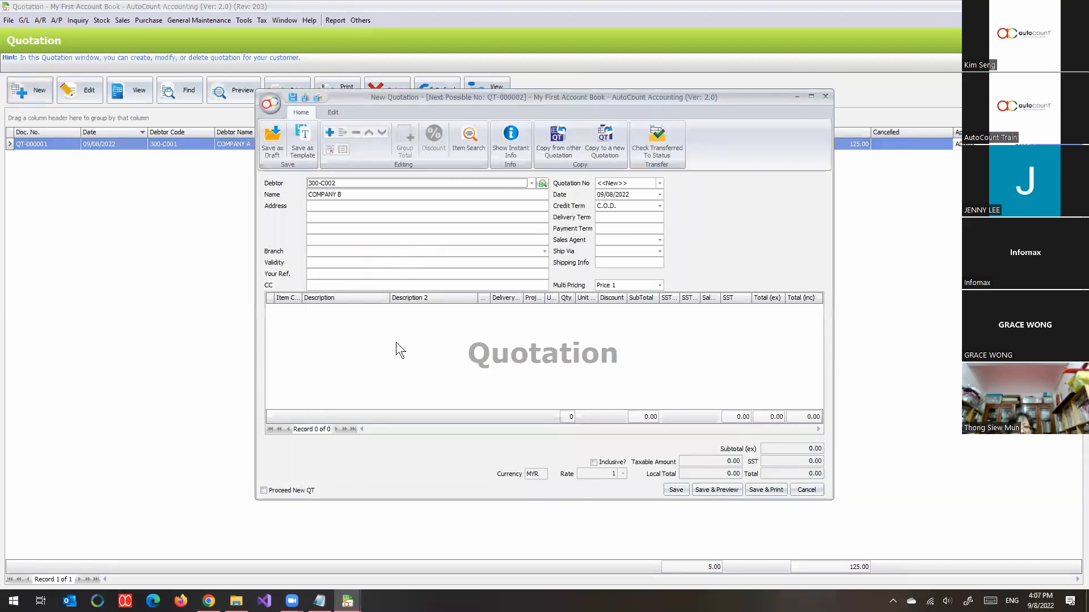
right_click(391, 343)
click(413, 349)
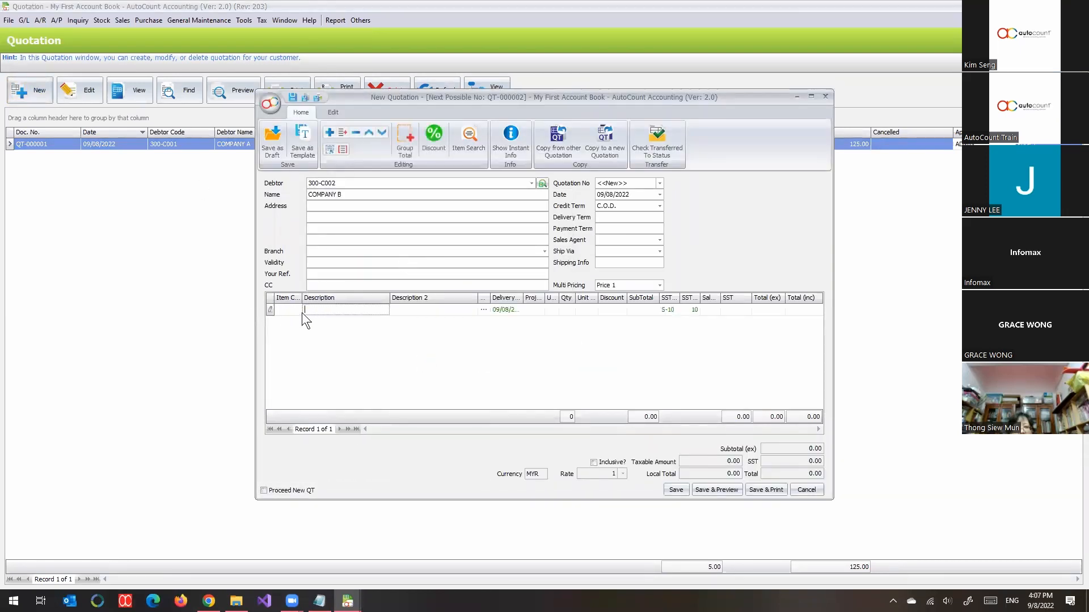
click(297, 310)
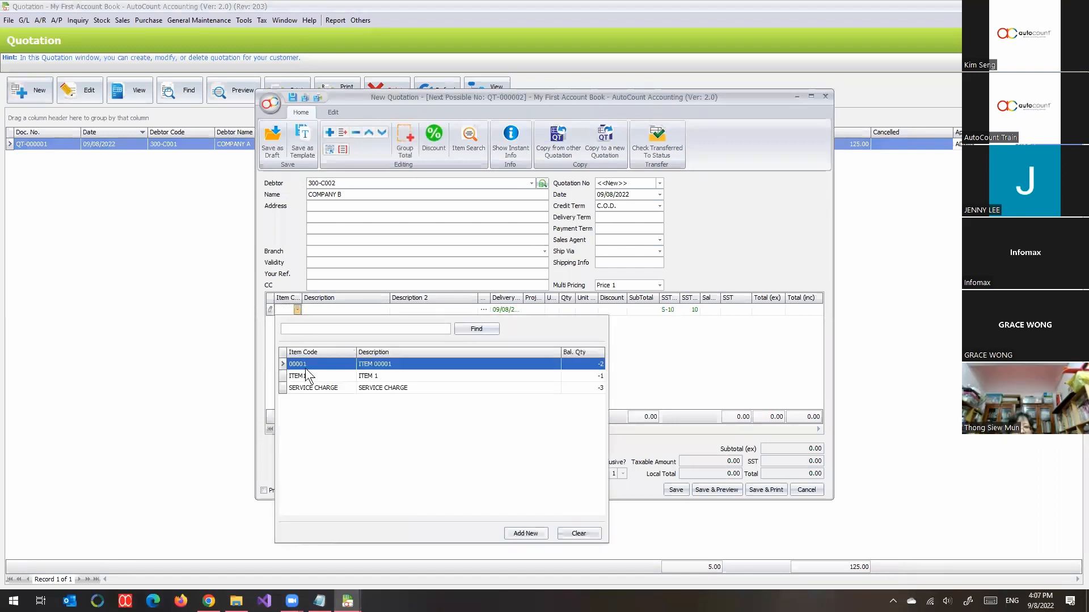
double_click(379, 364)
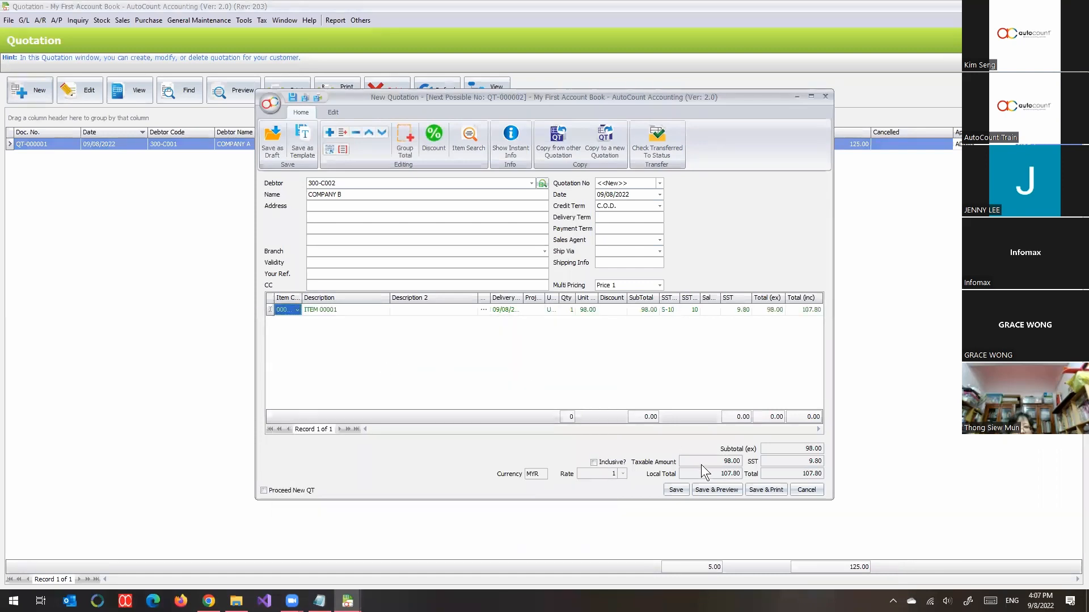
click(677, 490)
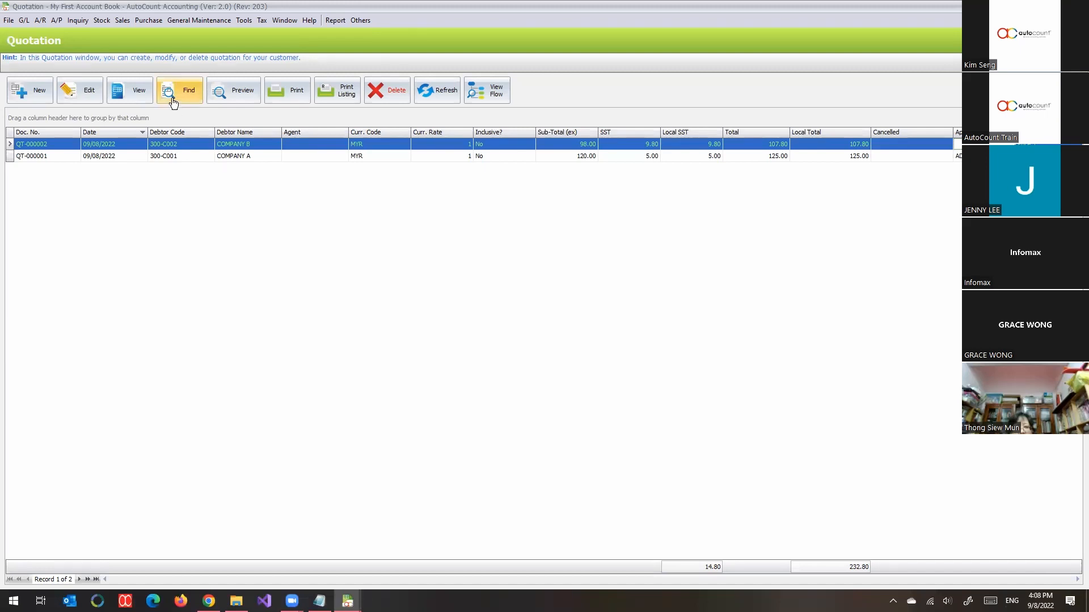
Step: Create a new sales order with COMPANY B as the debtor
click(45, 147)
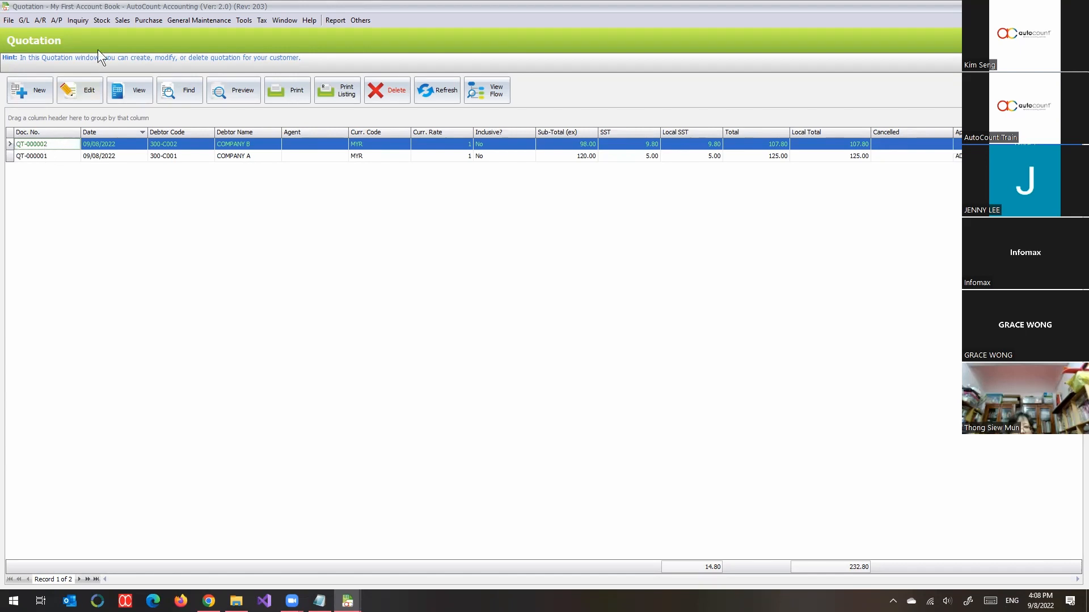
click(125, 23)
click(129, 46)
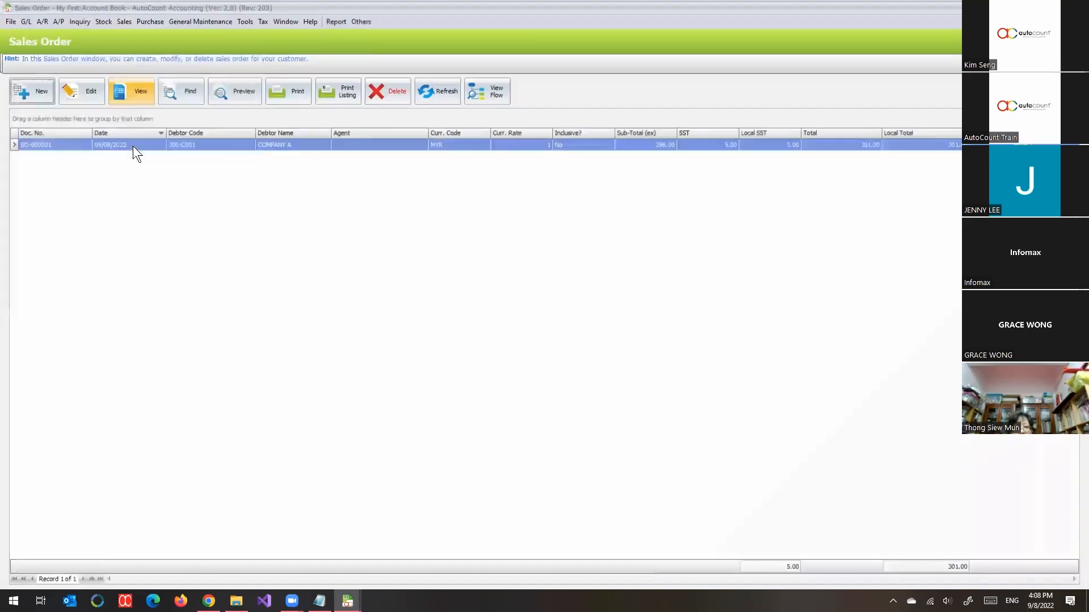
click(34, 92)
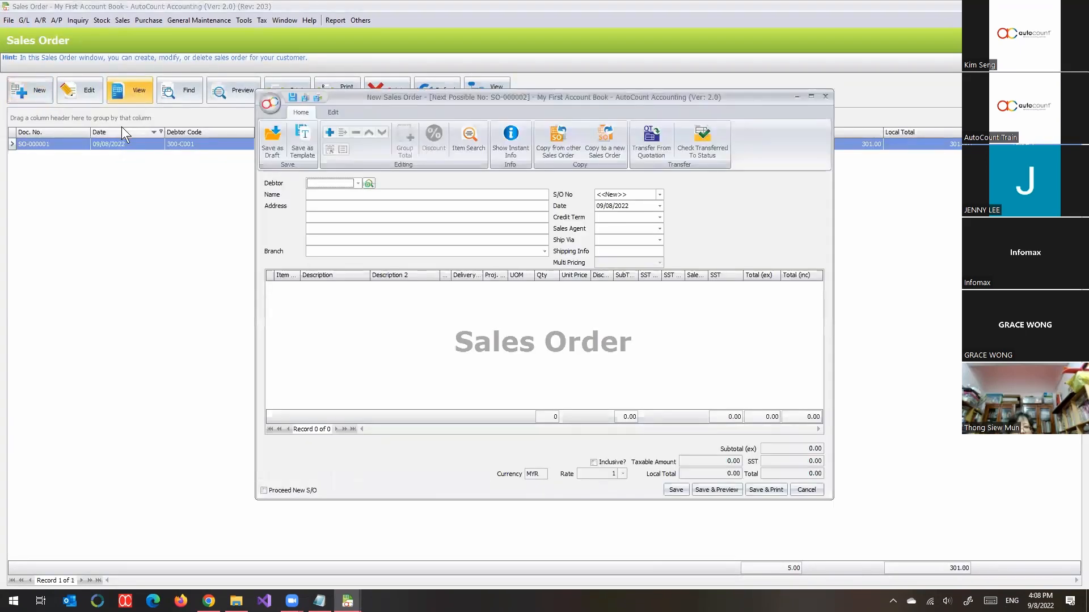
click(357, 183)
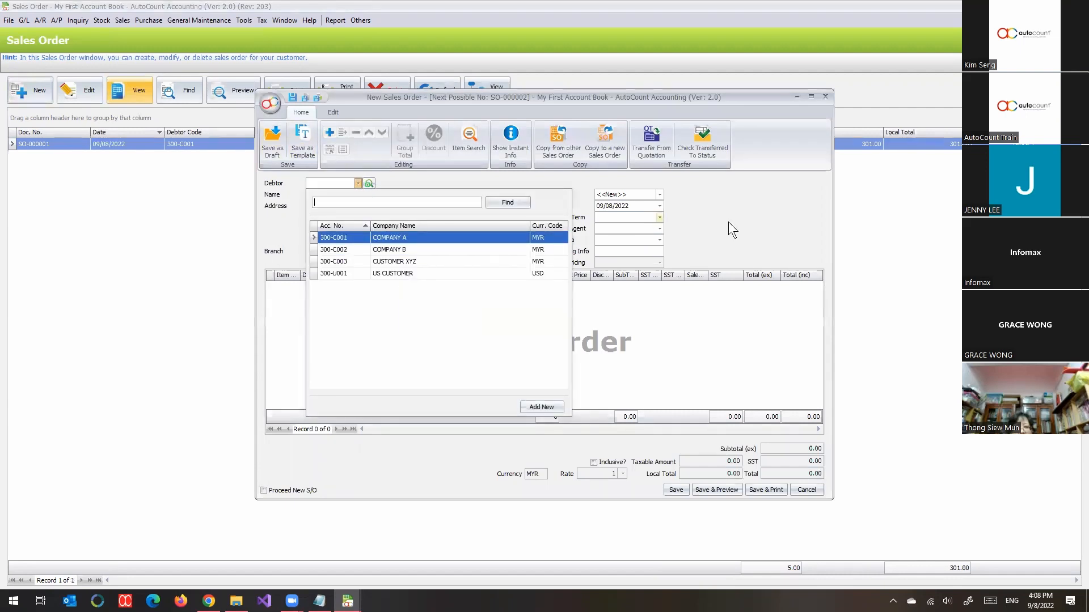
click(183, 137)
drag(268, 4, 448, 186)
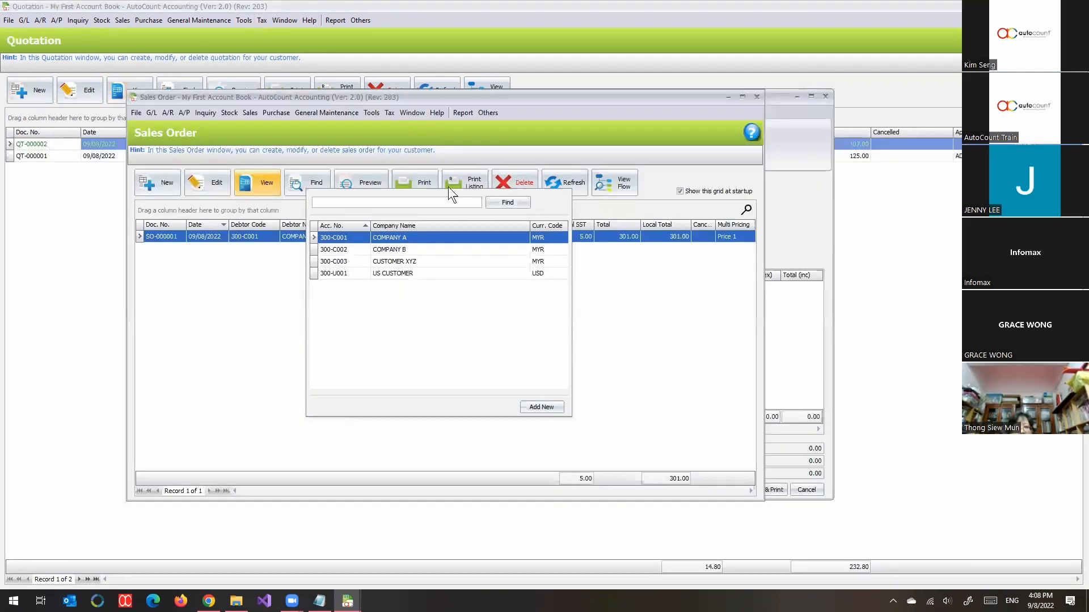
double_click(311, 97)
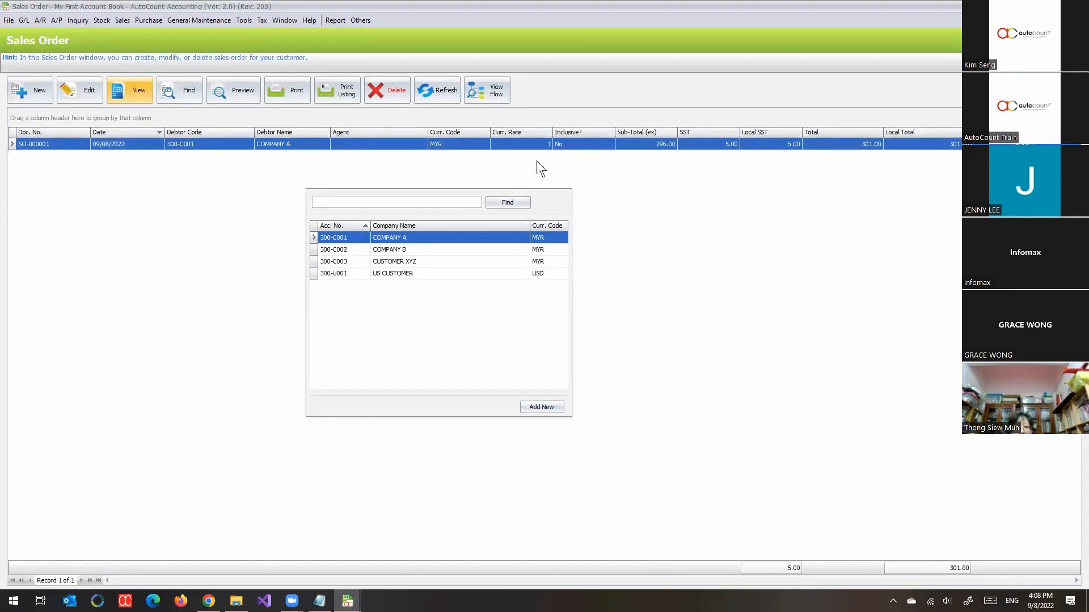
click(347, 601)
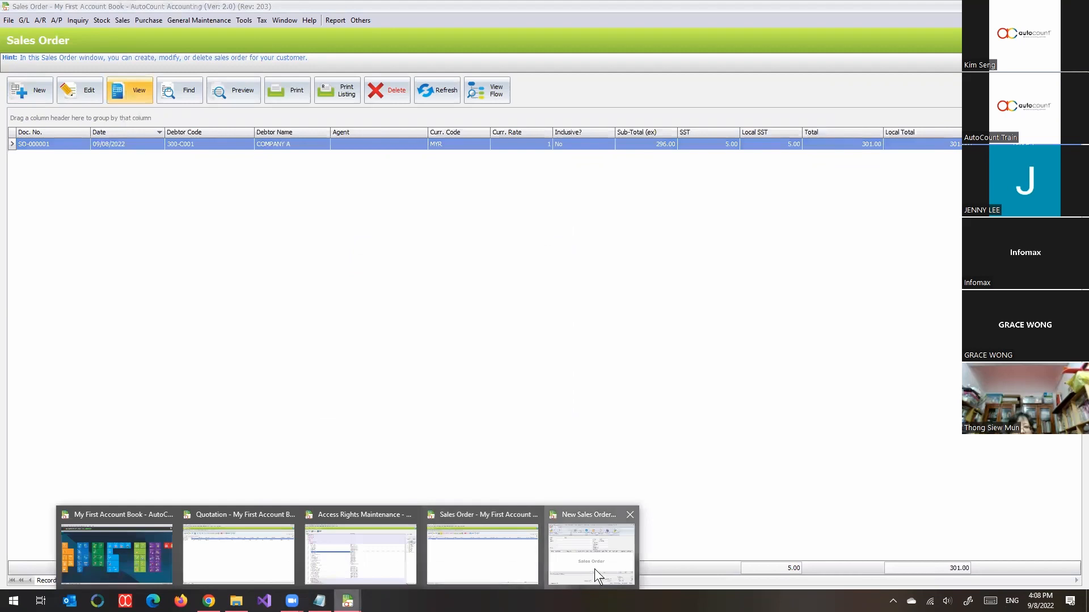
click(594, 569)
click(357, 182)
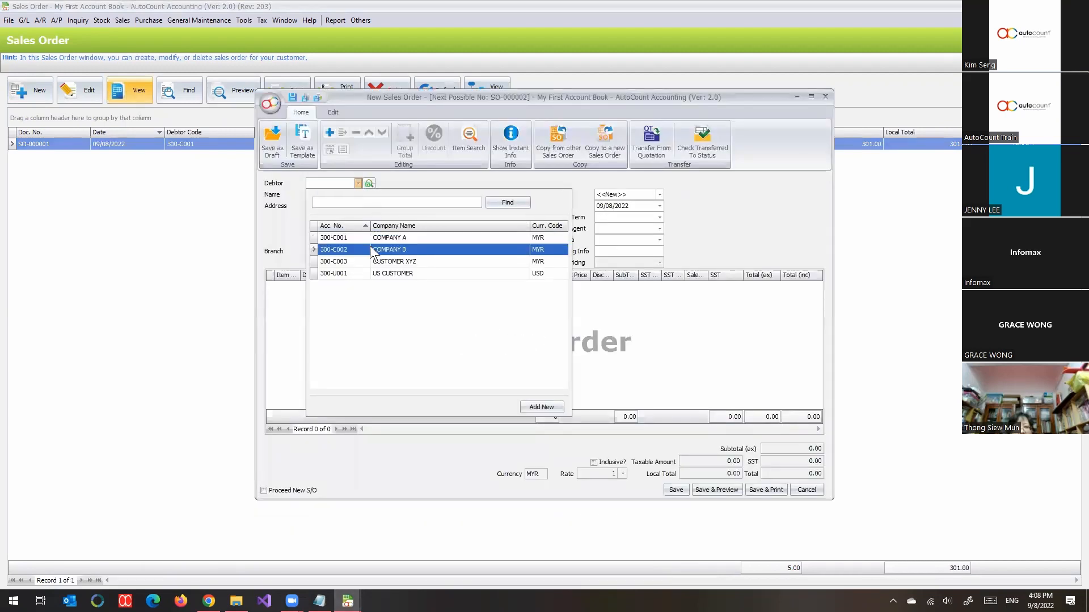
click(374, 248)
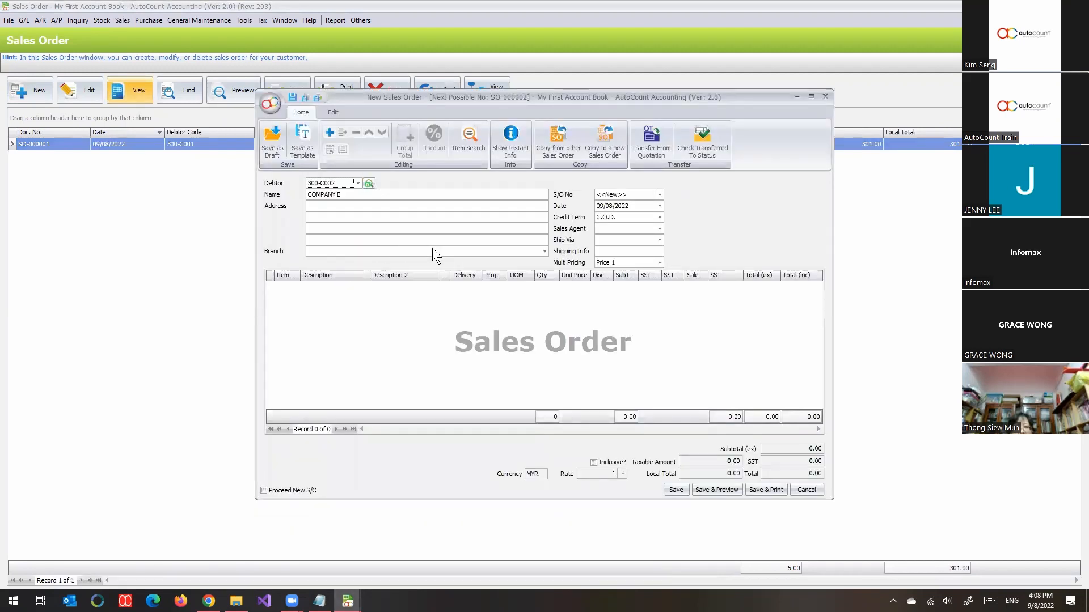
Step: Look for COMPANY B's quotation in the full document and partial item transfer lists, and close them without transferring anything
click(648, 145)
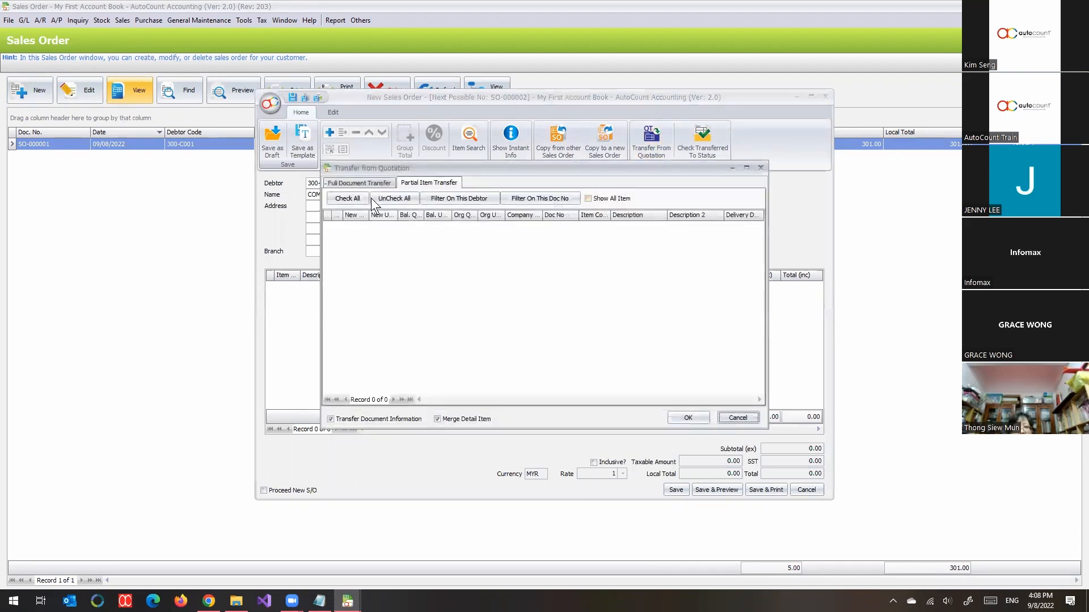
click(361, 183)
click(440, 182)
click(385, 184)
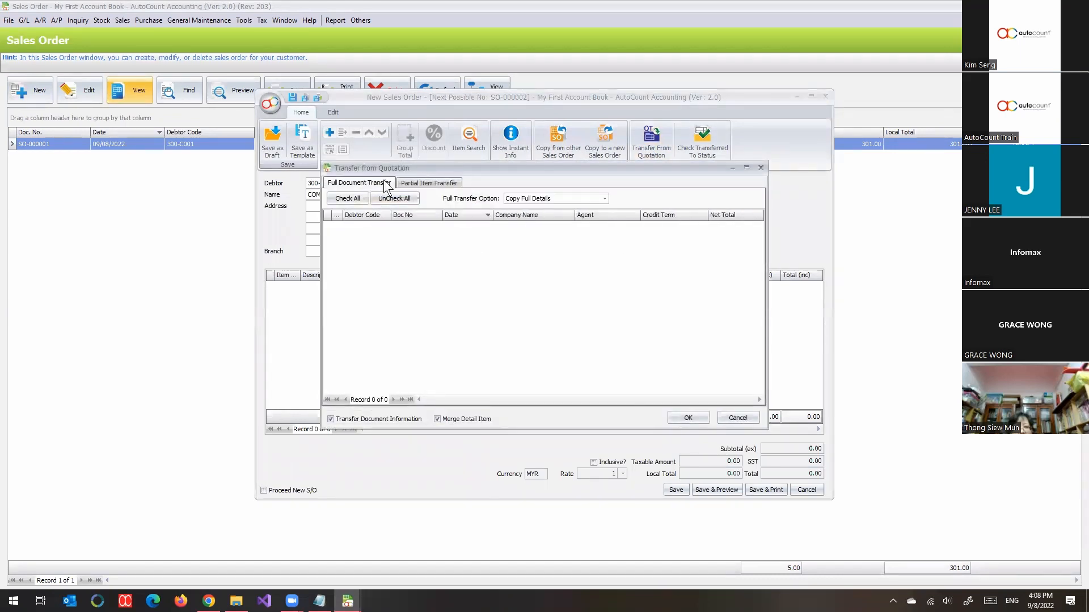
click(407, 182)
click(376, 182)
click(406, 181)
click(372, 181)
click(744, 421)
Step: Discard the COMPANY B sales order without saving and return to the Quotation list
click(824, 96)
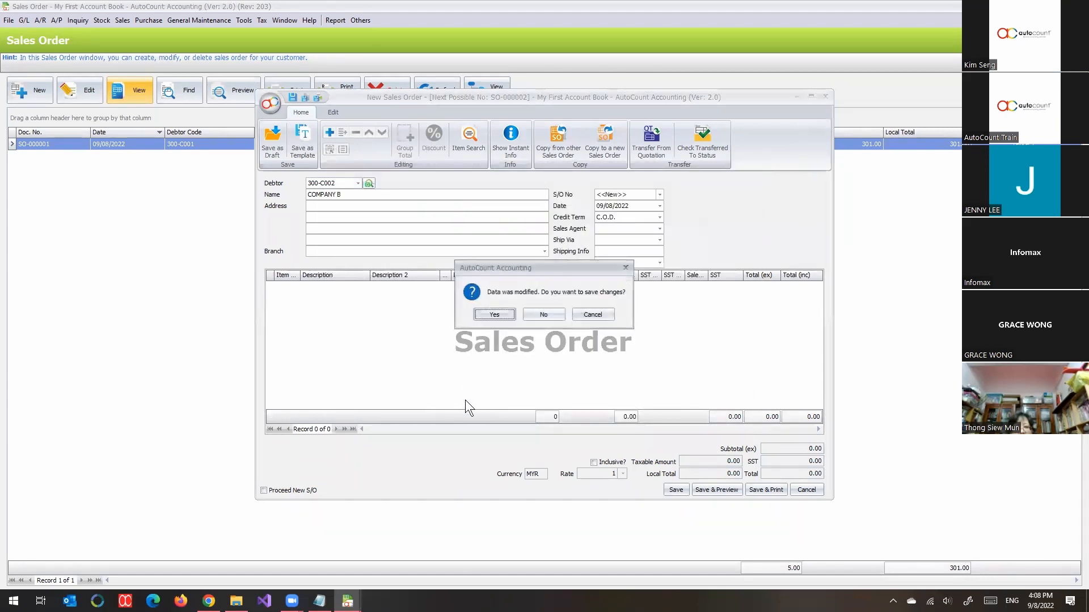
click(551, 314)
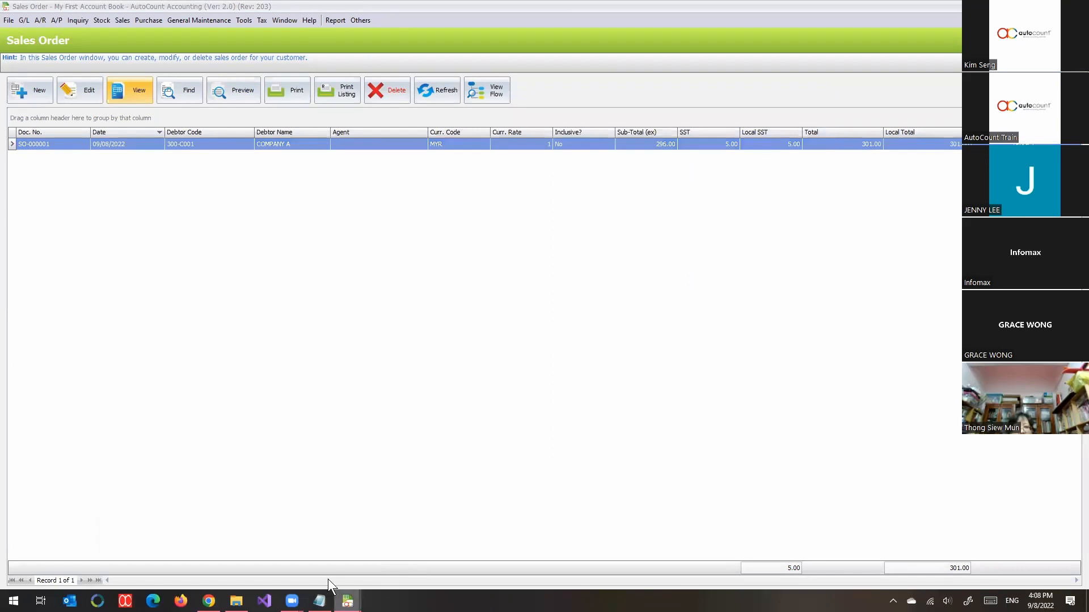
mouse_move(347, 600)
click(318, 564)
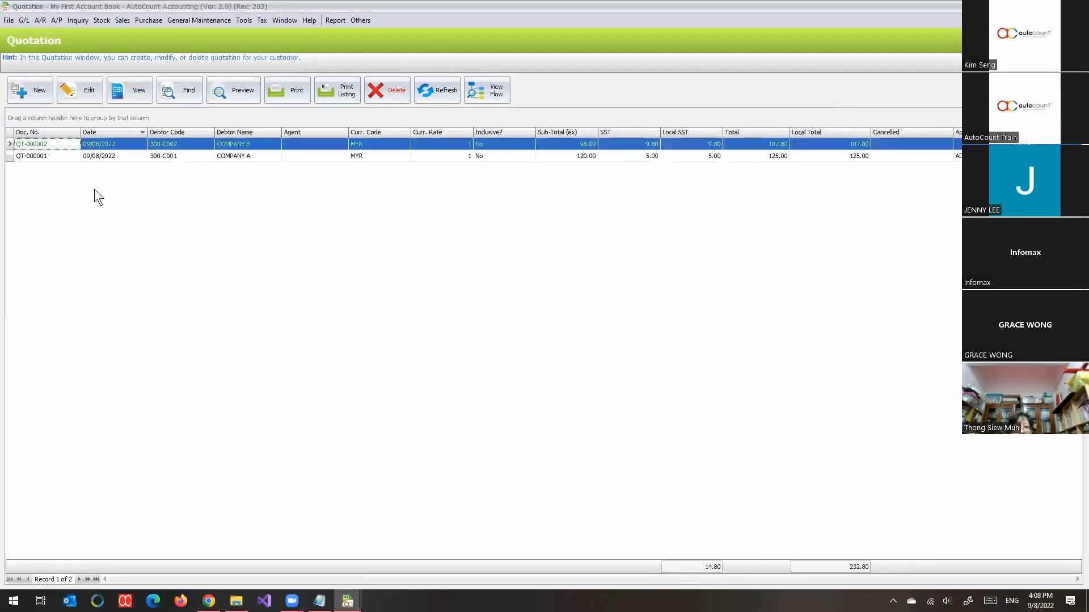
Step: Open COMPANY B's quotation QT-000002 for viewing, approve it and close the document
click(144, 94)
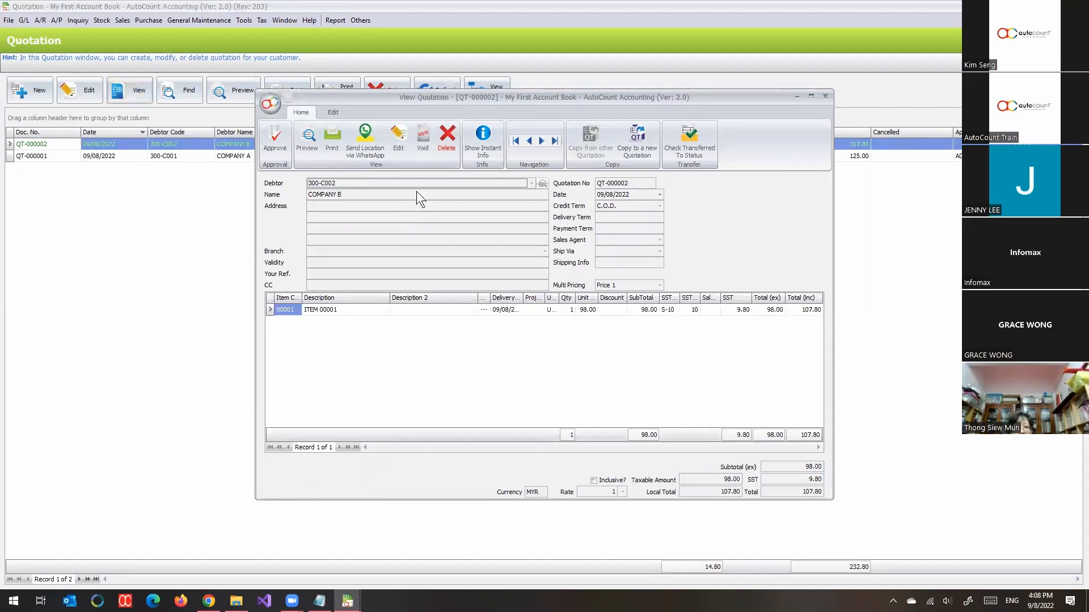
click(278, 155)
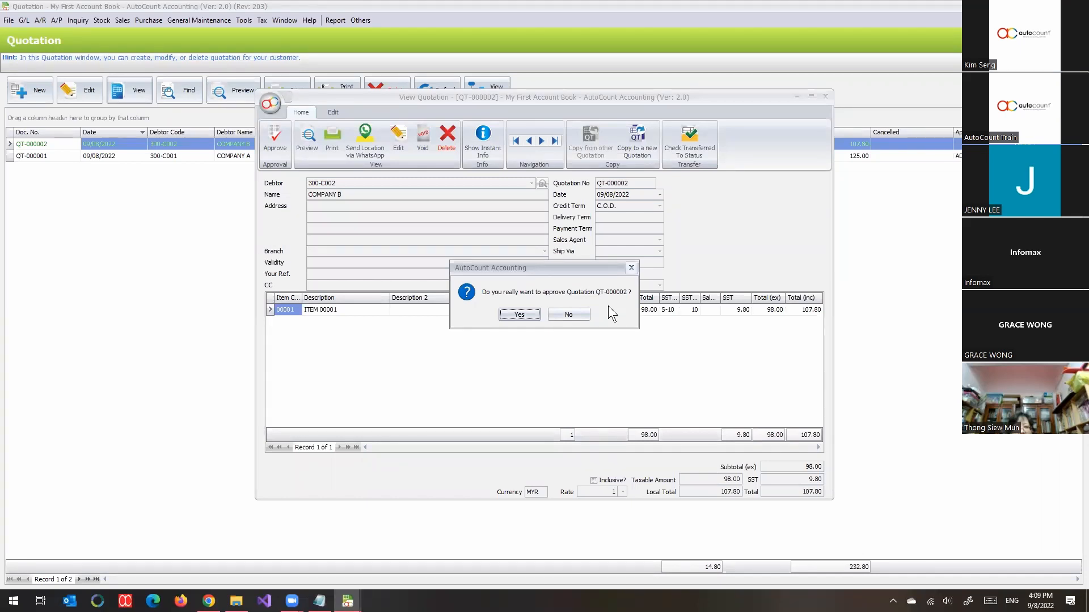
click(527, 316)
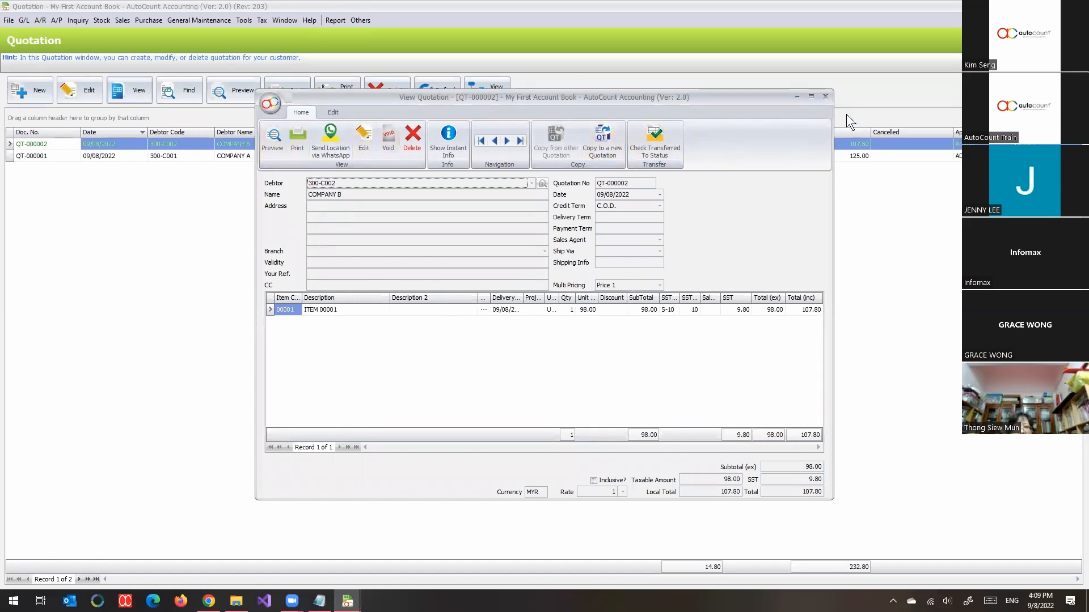
click(826, 97)
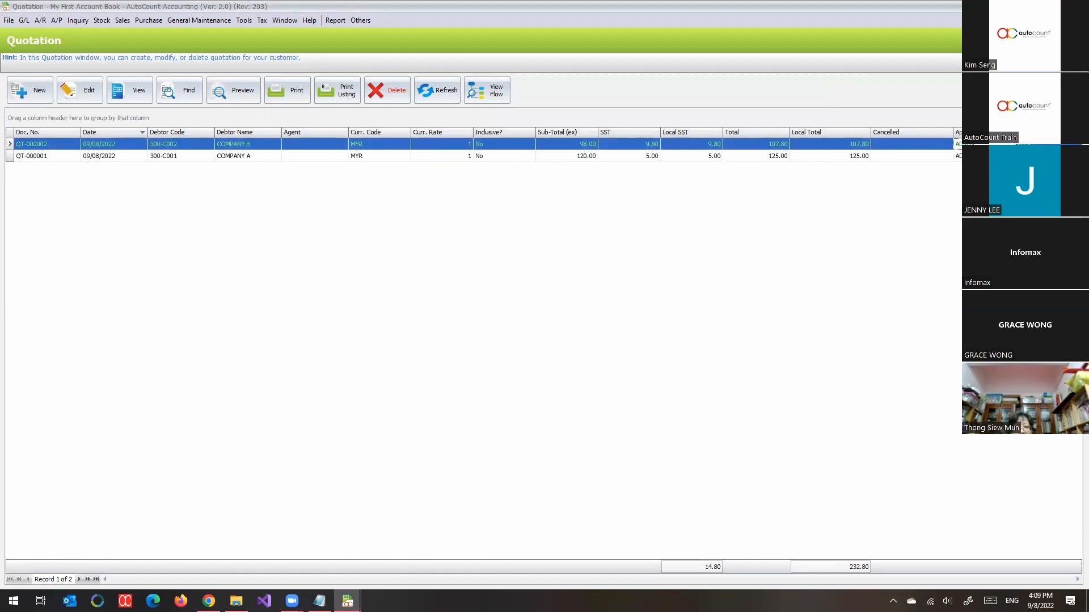
Step: Start a new sales order for COMPANY B and look for its quotation in the full document and partial item transfer lists
click(347, 601)
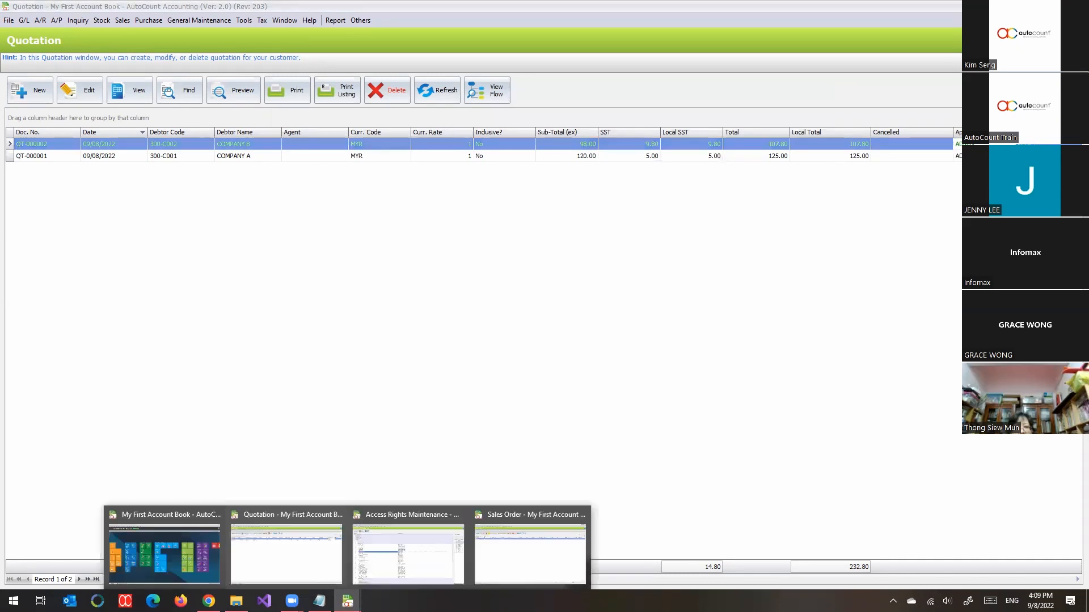
click(519, 583)
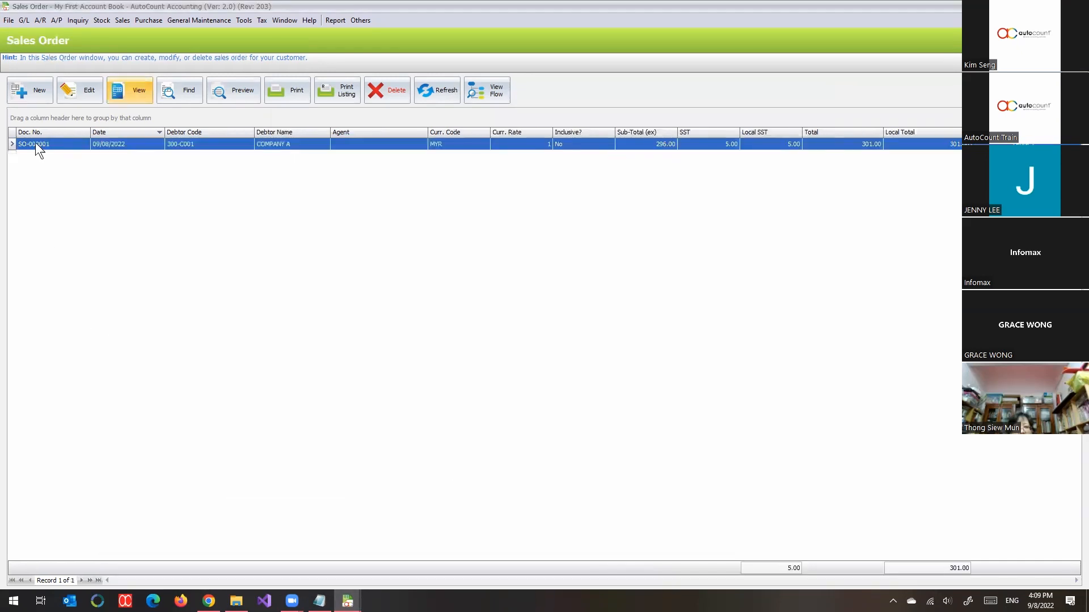
click(37, 101)
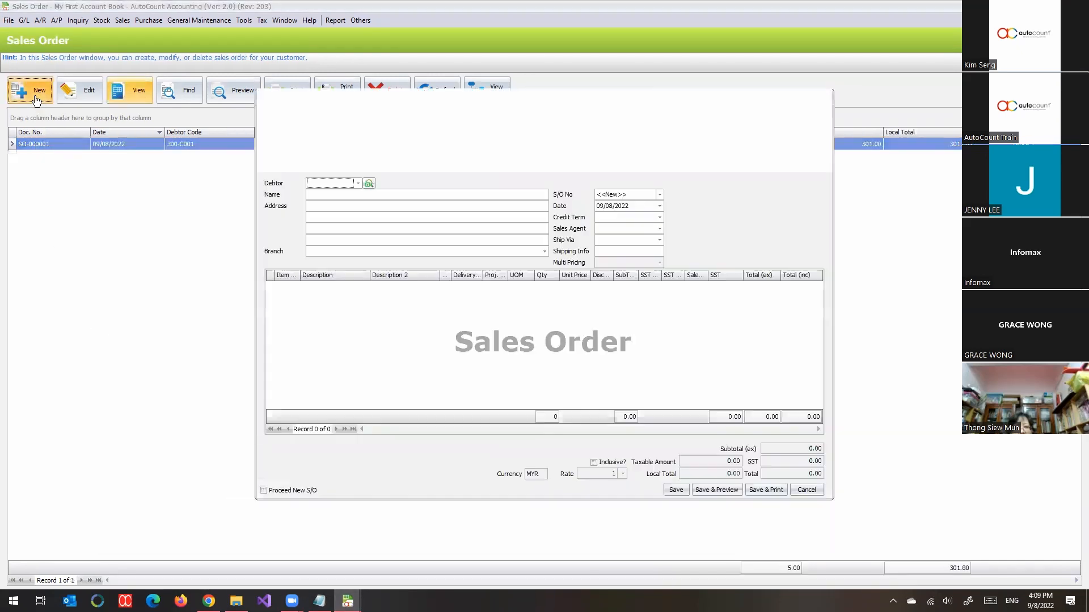
click(363, 183)
click(375, 247)
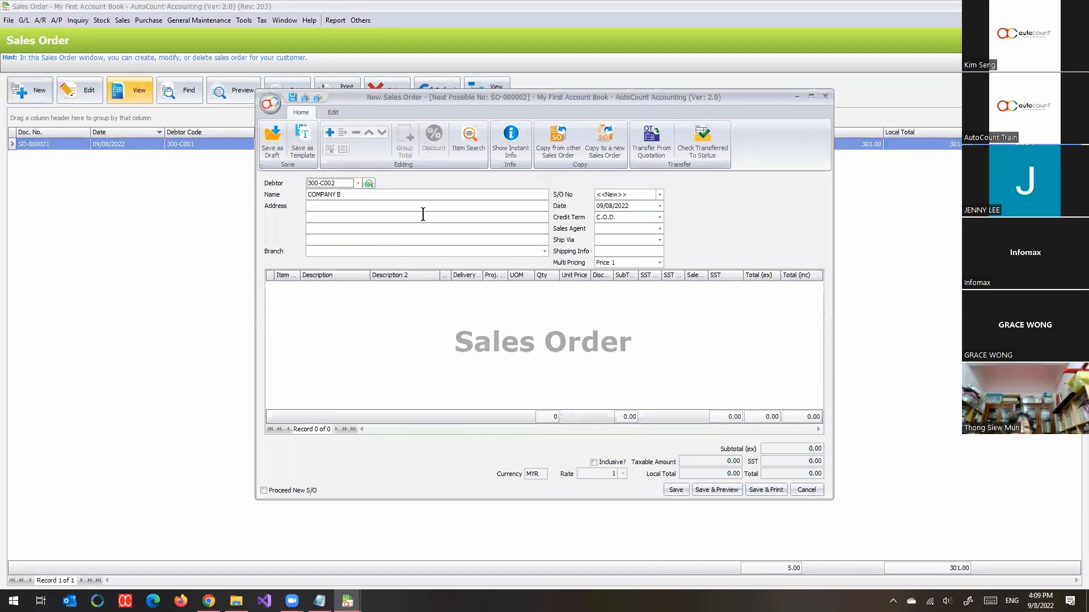
click(655, 153)
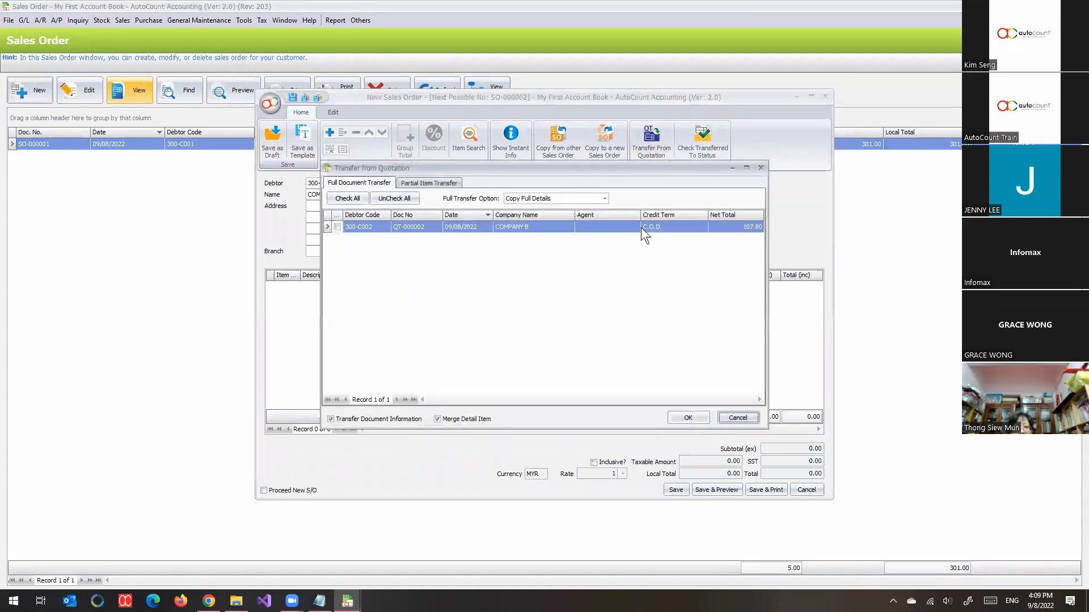
click(436, 184)
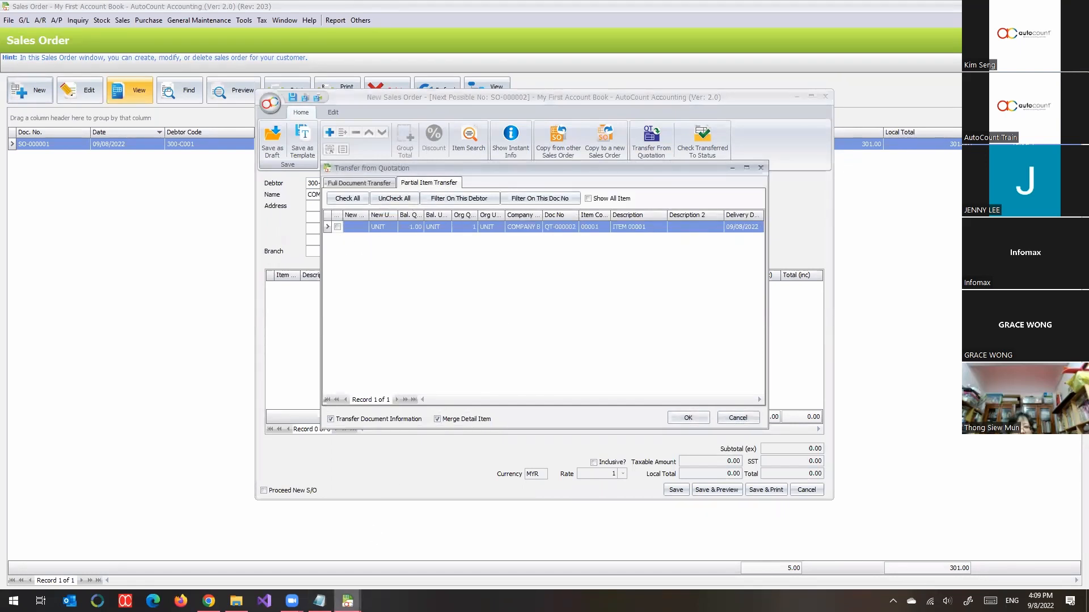
Step: Check who holds the Automatic Approve Quotation right in Access Rights Maintenance, and close that window
click(348, 601)
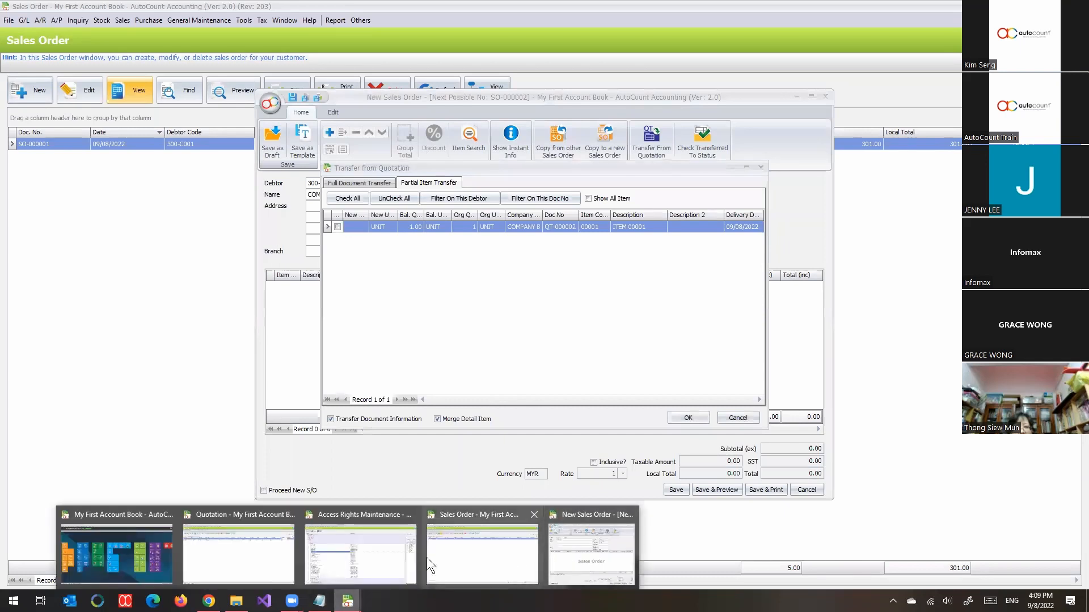
click(395, 553)
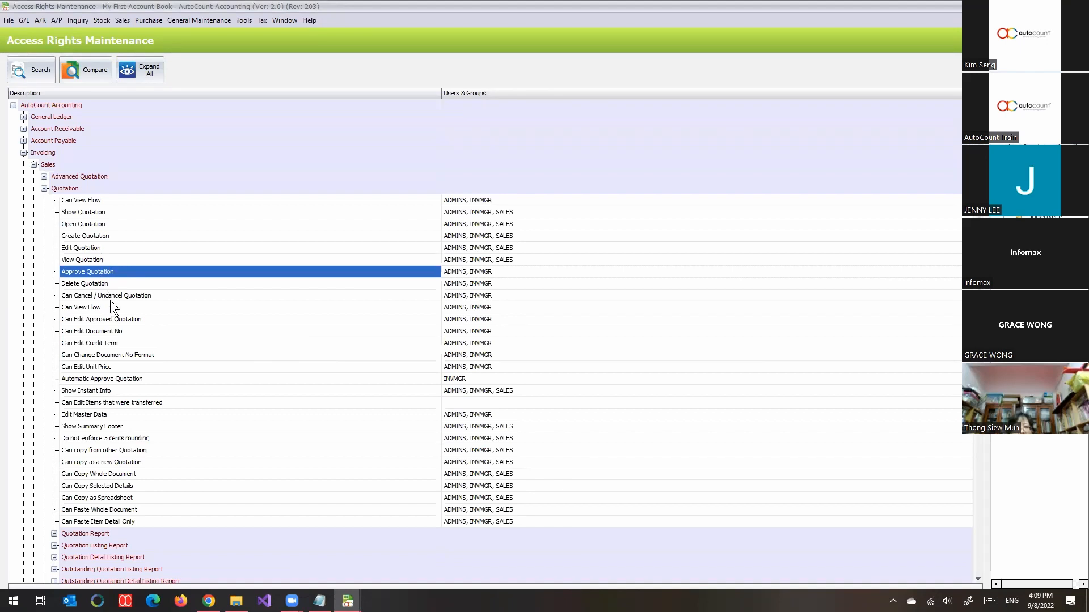
click(82, 380)
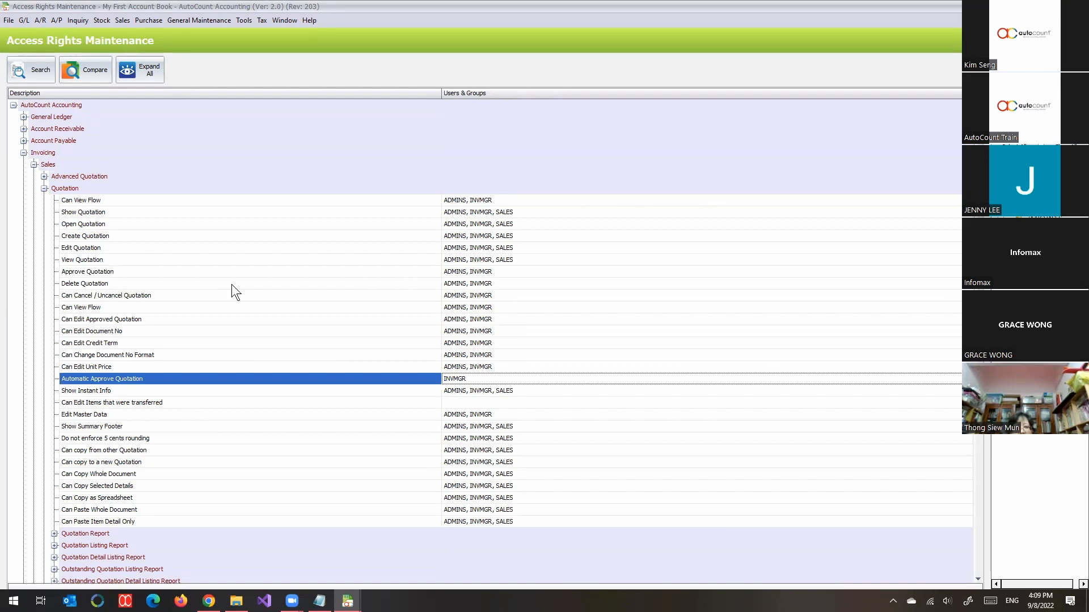
click(1053, 7)
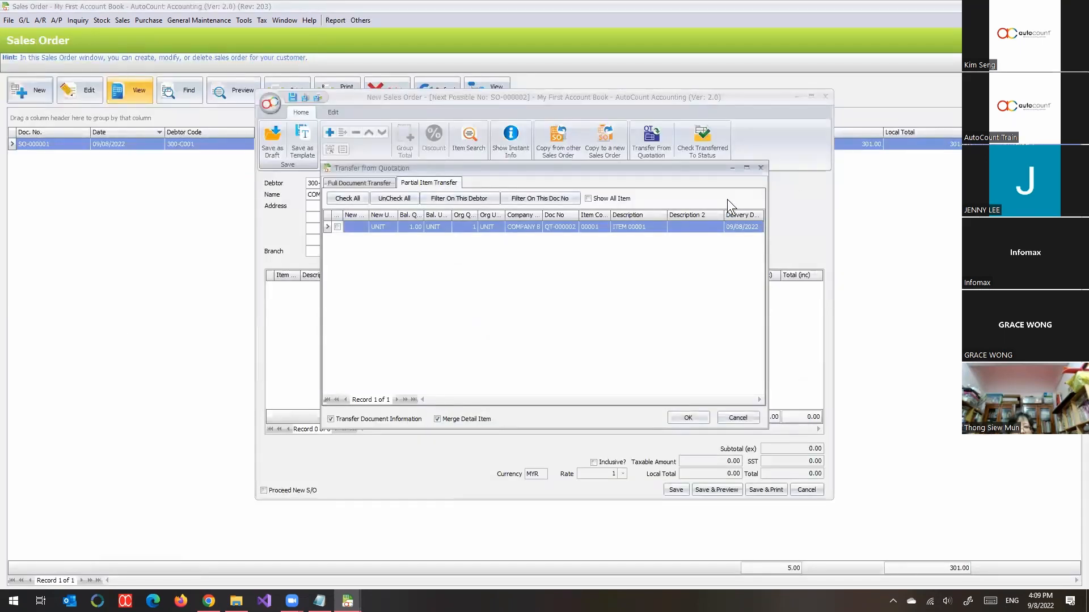
Step: Close the quotation transfer list without transferring anything and discard the COMPANY B sales order without saving
click(760, 167)
click(807, 490)
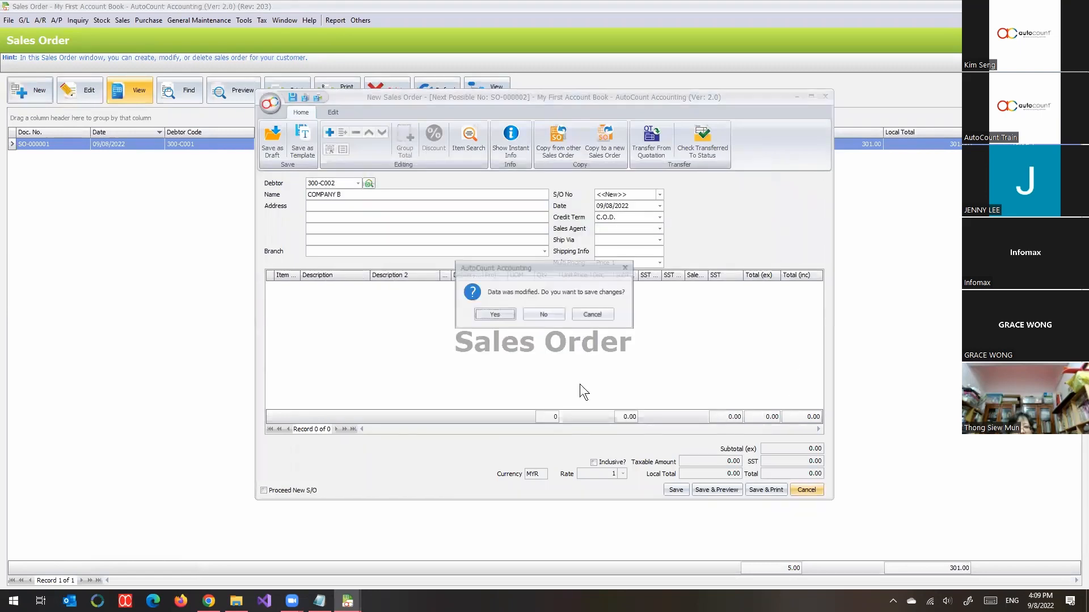
click(539, 314)
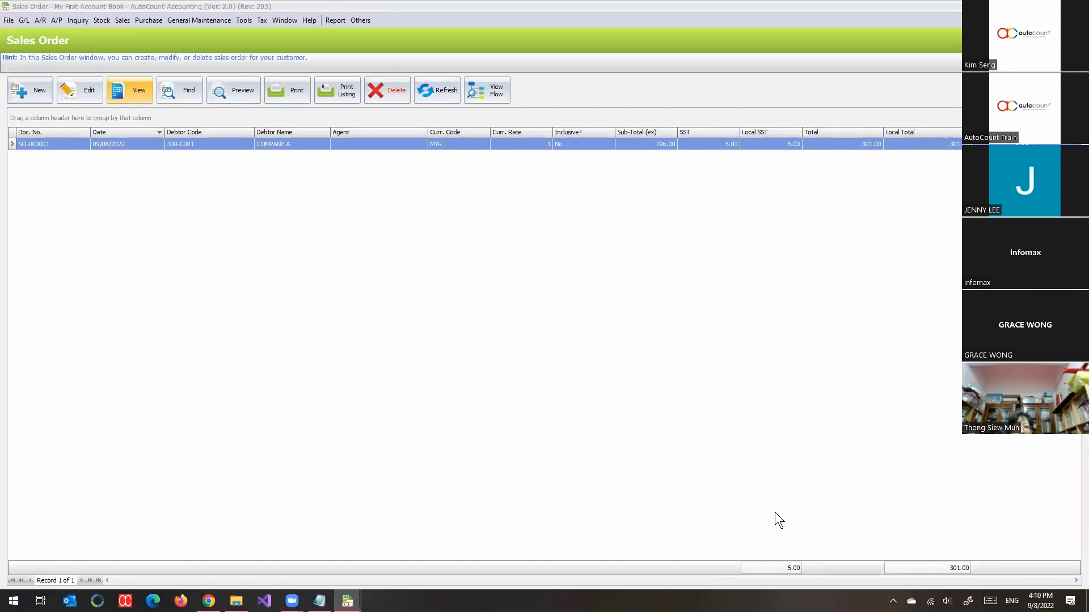
Step: View COMPANY A's sales order SO-000001 from the Sales Order list and close it again
click(118, 21)
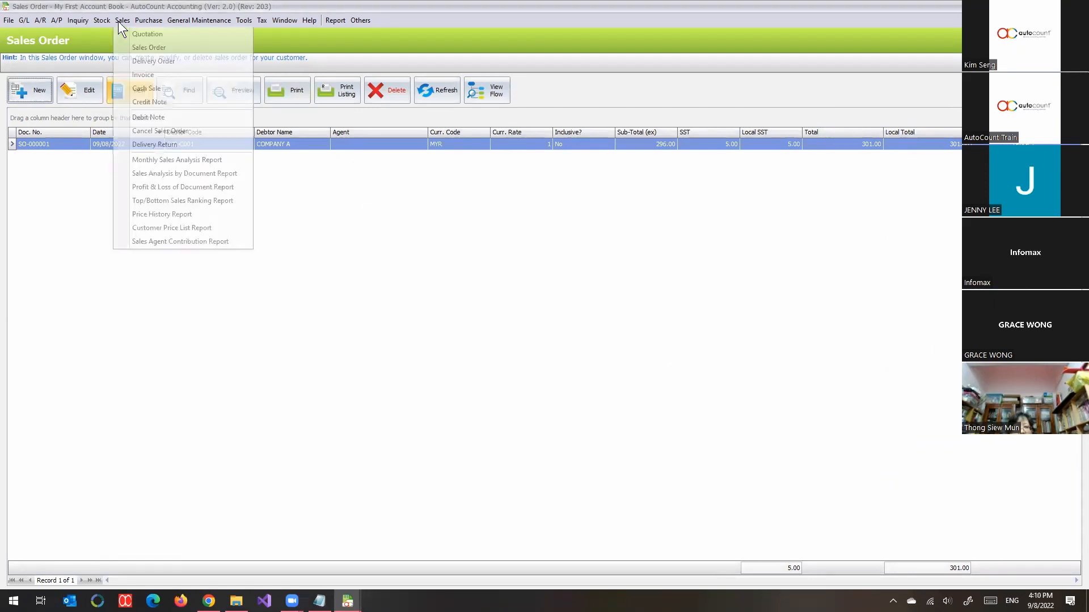
click(145, 49)
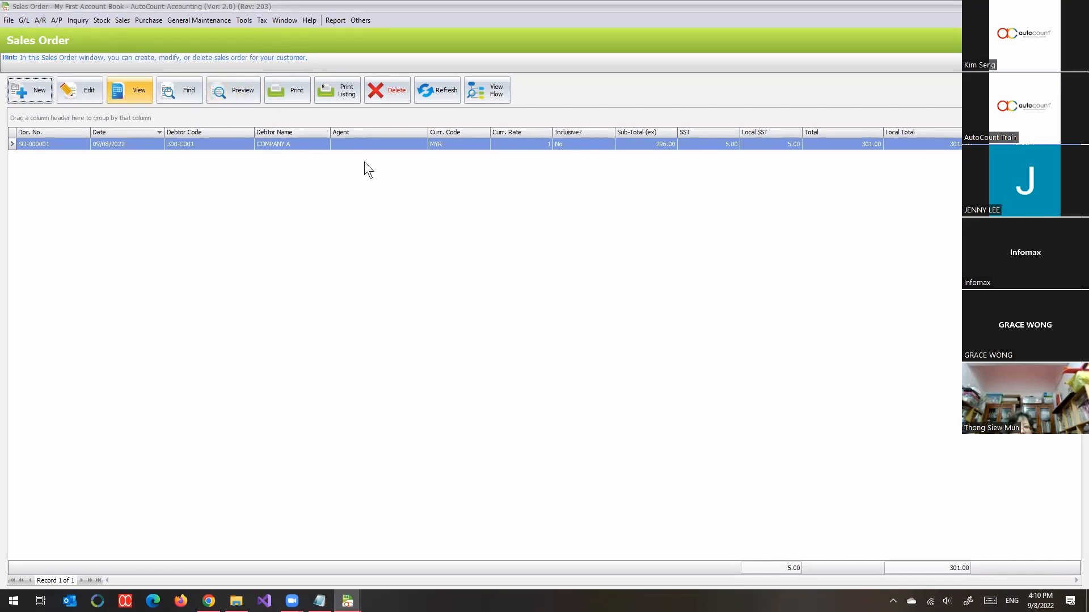
click(330, 185)
double_click(168, 141)
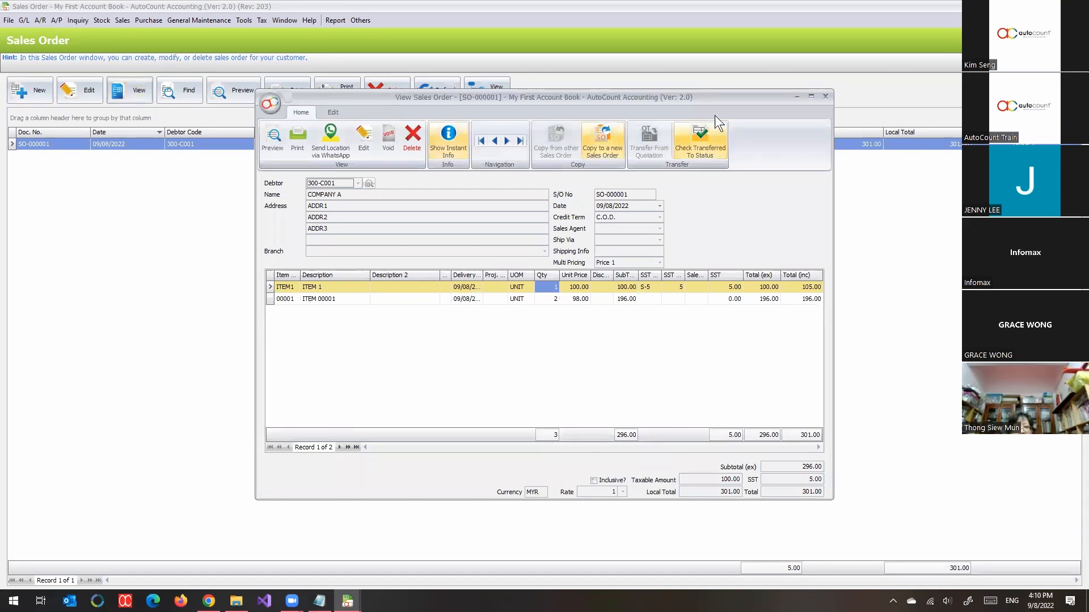
click(825, 96)
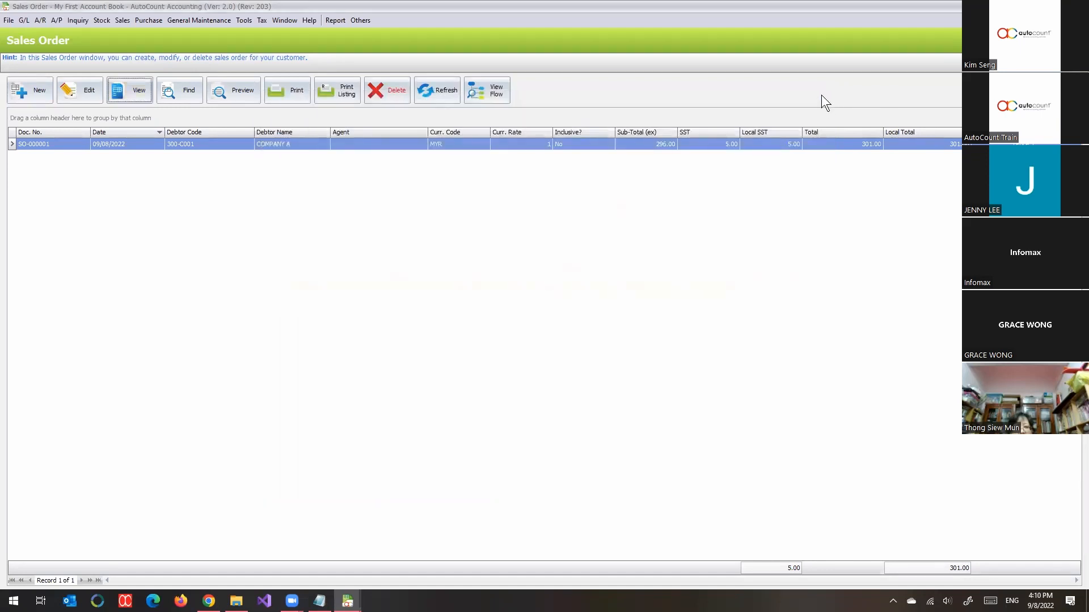
Step: Browse the extra columns available for the Sales Order list in an enlarged Column Chooser, and close it and the list
right_click(686, 130)
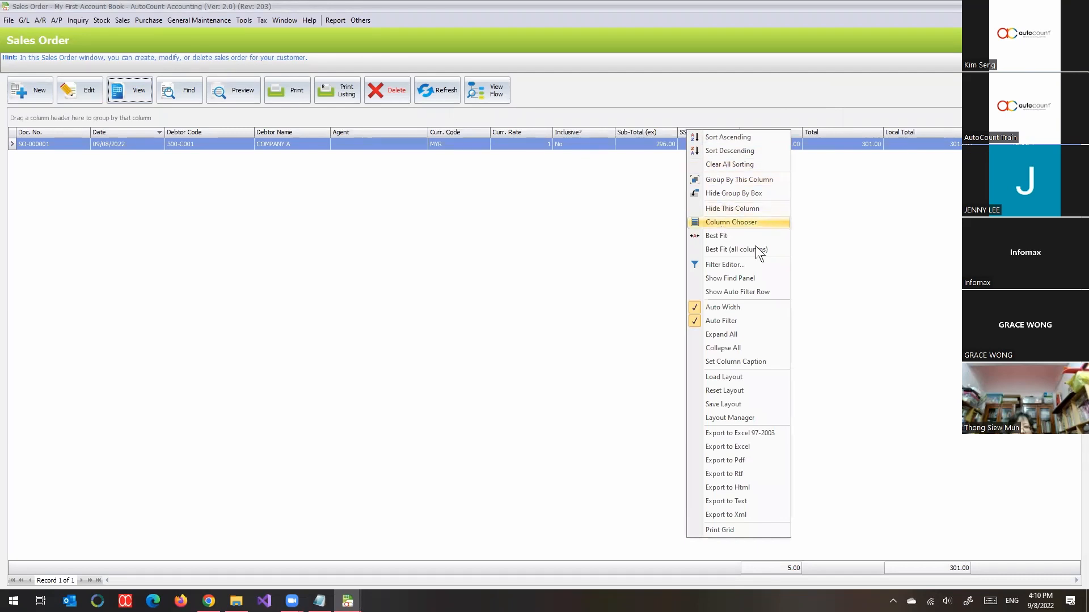
click(737, 222)
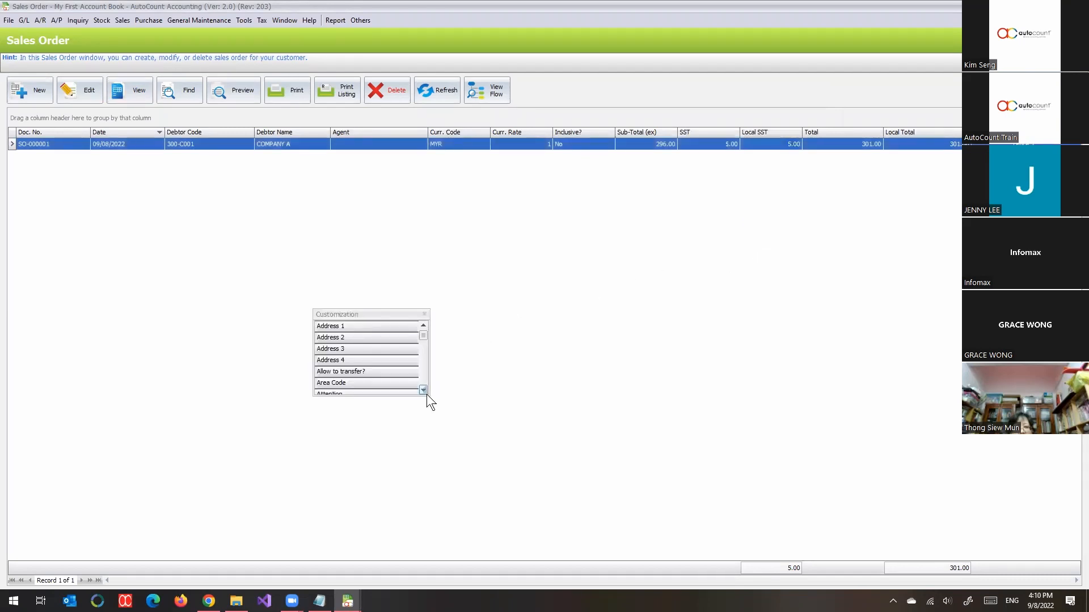
drag(430, 397, 603, 527)
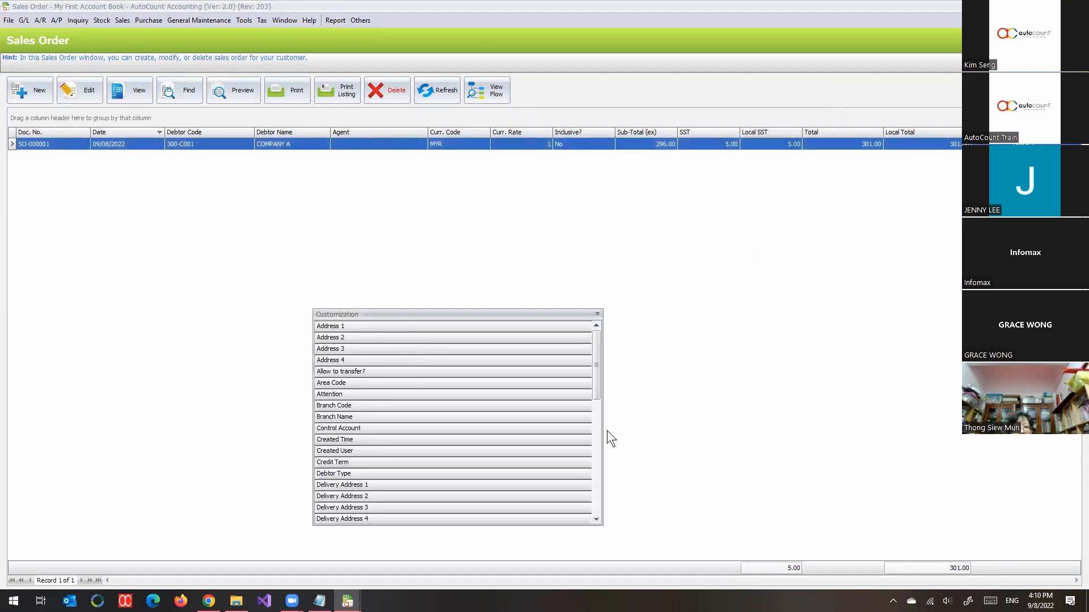
drag(593, 389, 593, 393)
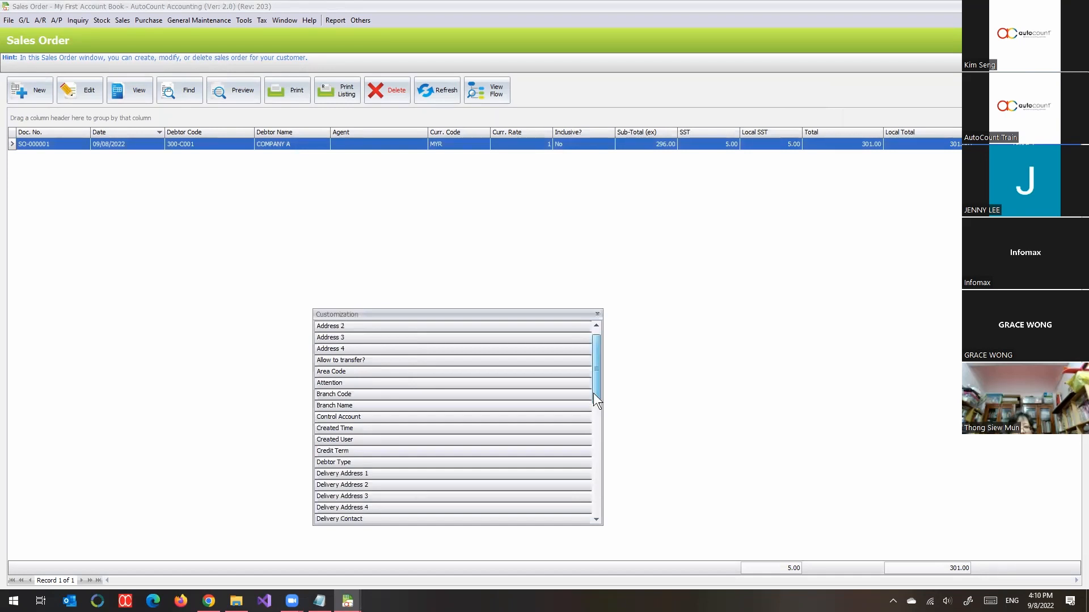
drag(593, 393, 610, 308)
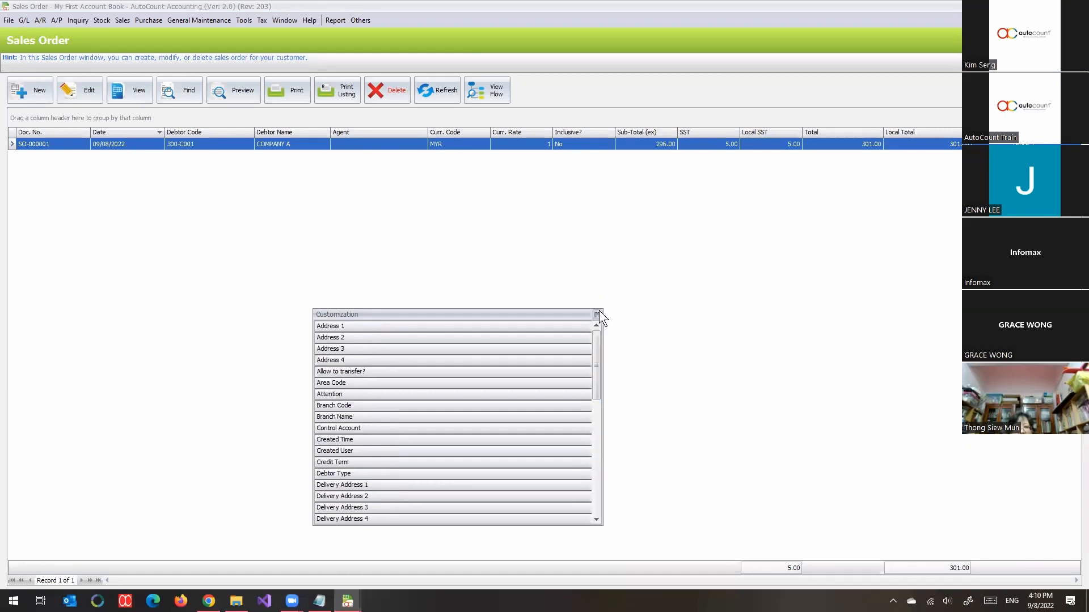
click(598, 312)
key(Escape)
Step: Look at the Purchase Request list, and close it and the Quotation list to return to the main function screen
click(148, 20)
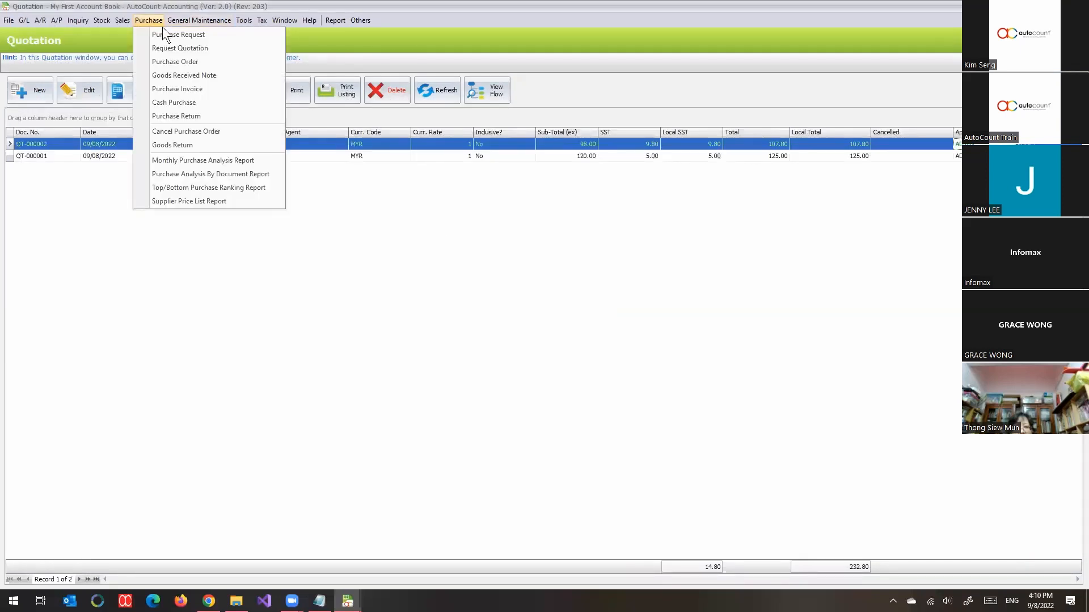
click(166, 34)
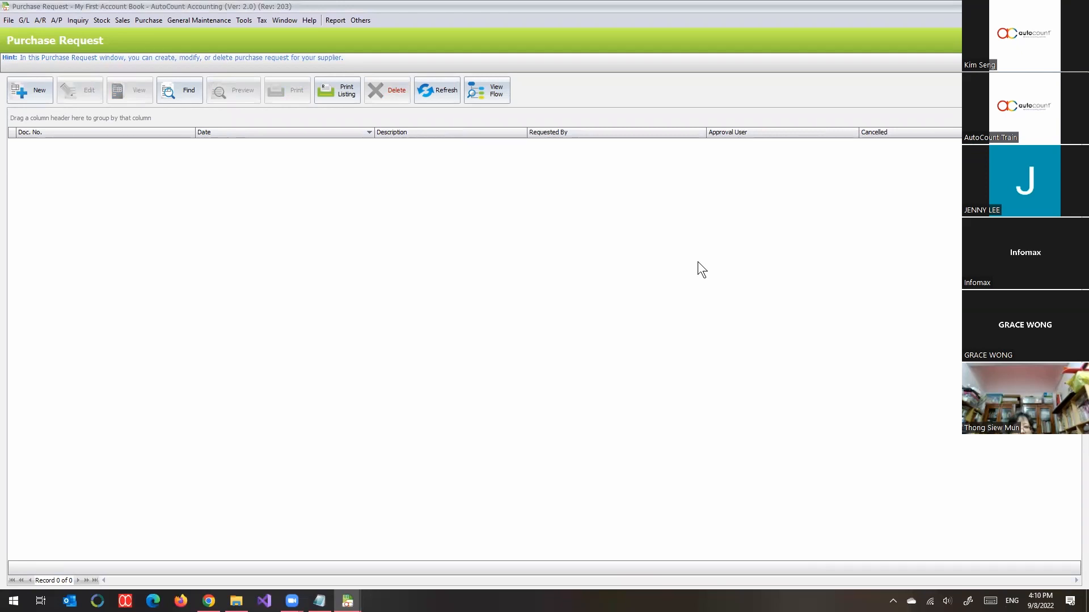
key(Escape)
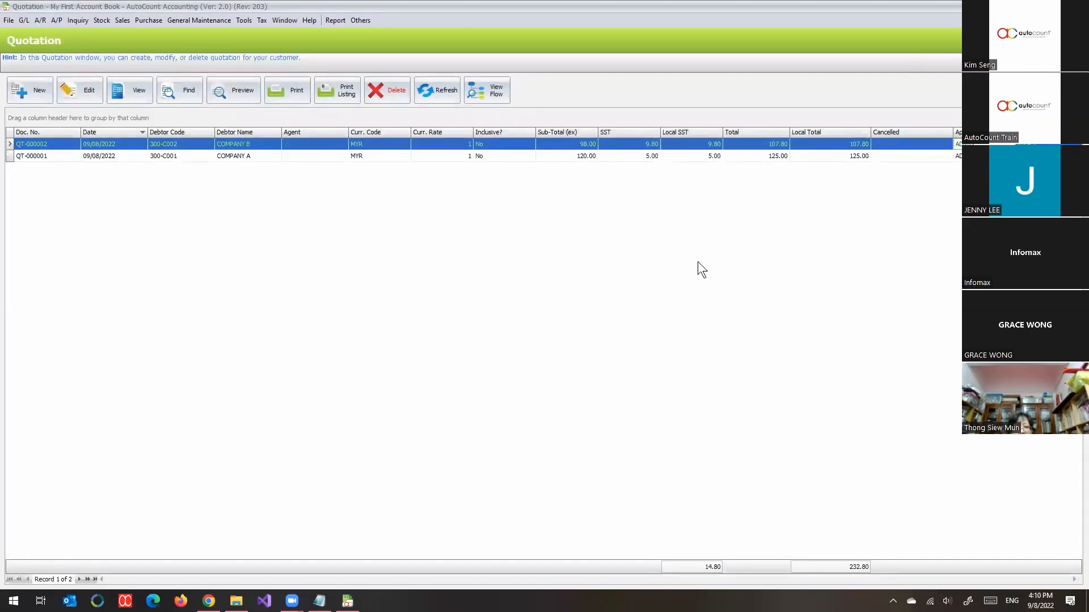
key(Escape)
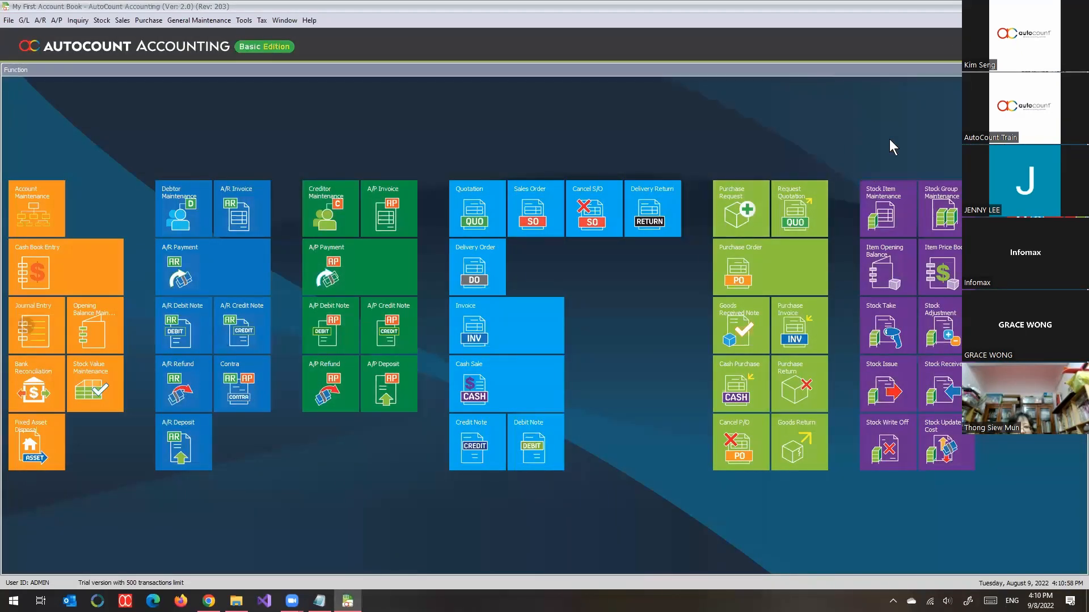
Step: Switch to the untitled Notepad notes and move their window aside
click(319, 601)
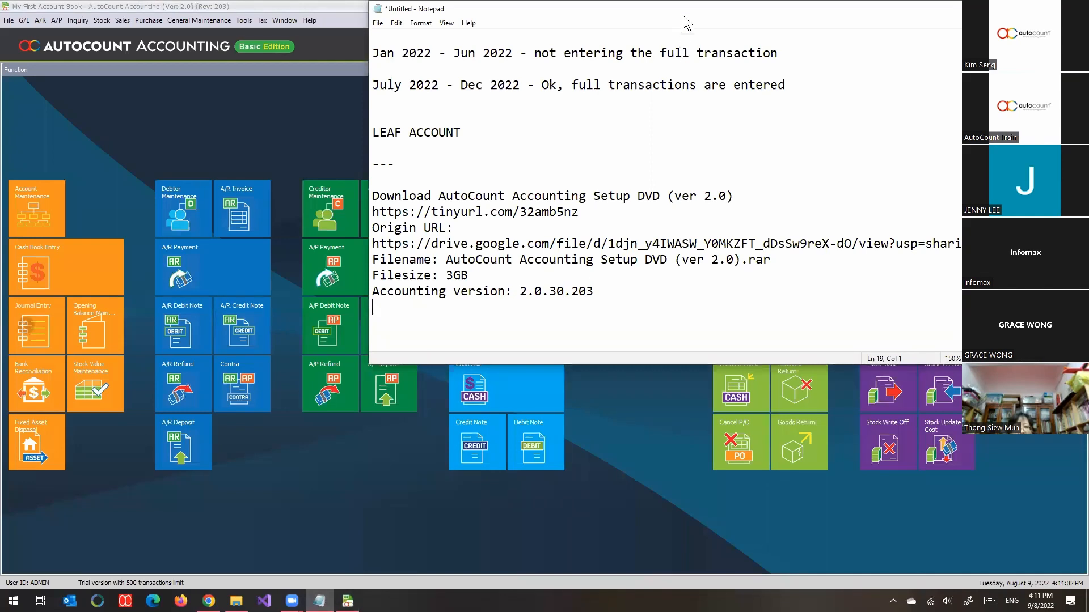
drag(683, 8, 386, 80)
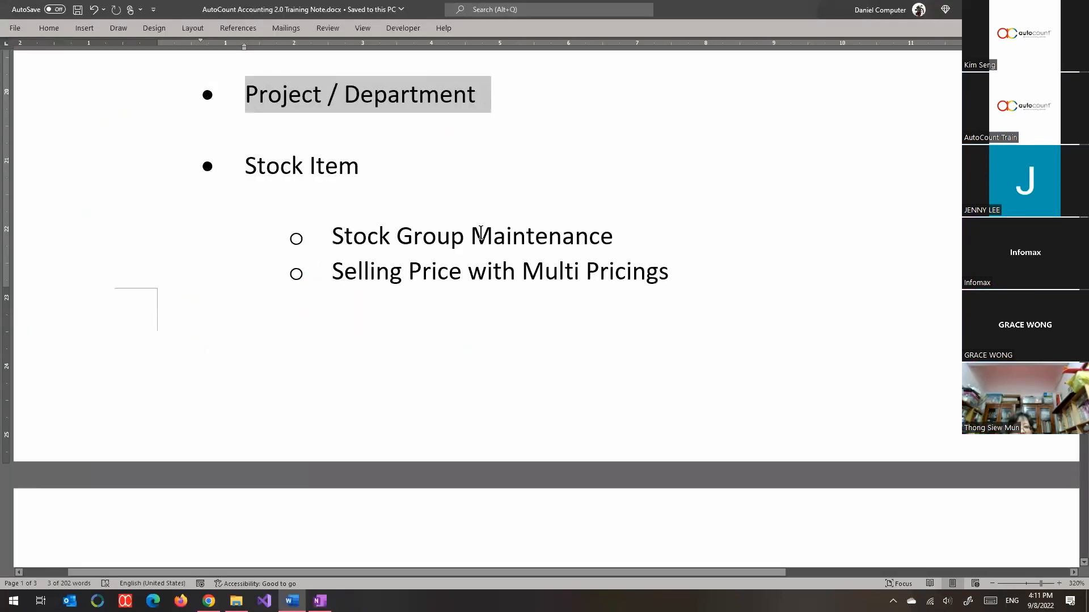
Step: In the Word training note, select the topics from Stock Location through Item Package vs. Stock Assembly
scroll(533, 275, down, 5)
scroll(533, 274, down, 10)
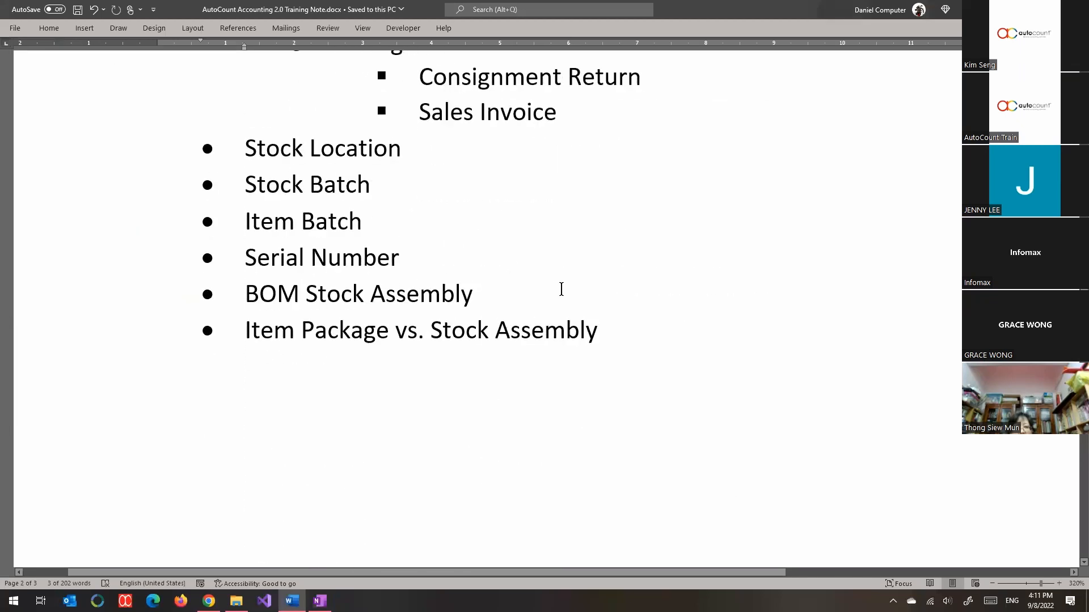
drag(640, 342, 188, 150)
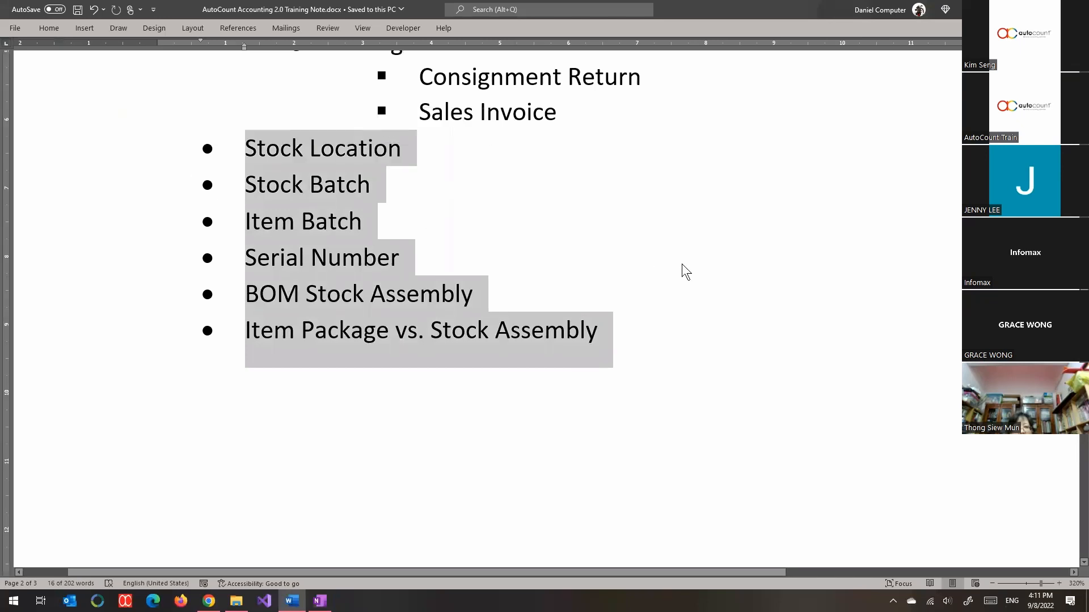
Step: Highlight Stock Location, Stock Batch and the remaining topics from Item Batch through Item Package vs. Stock Assembly one after another
click(399, 154)
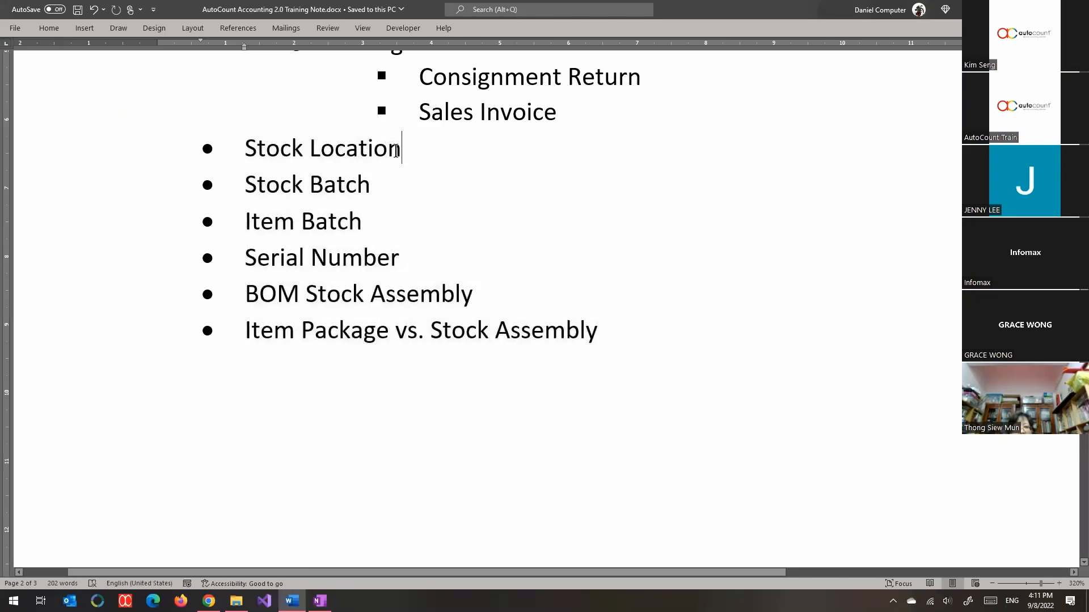
drag(396, 150, 238, 138)
drag(386, 197, 289, 193)
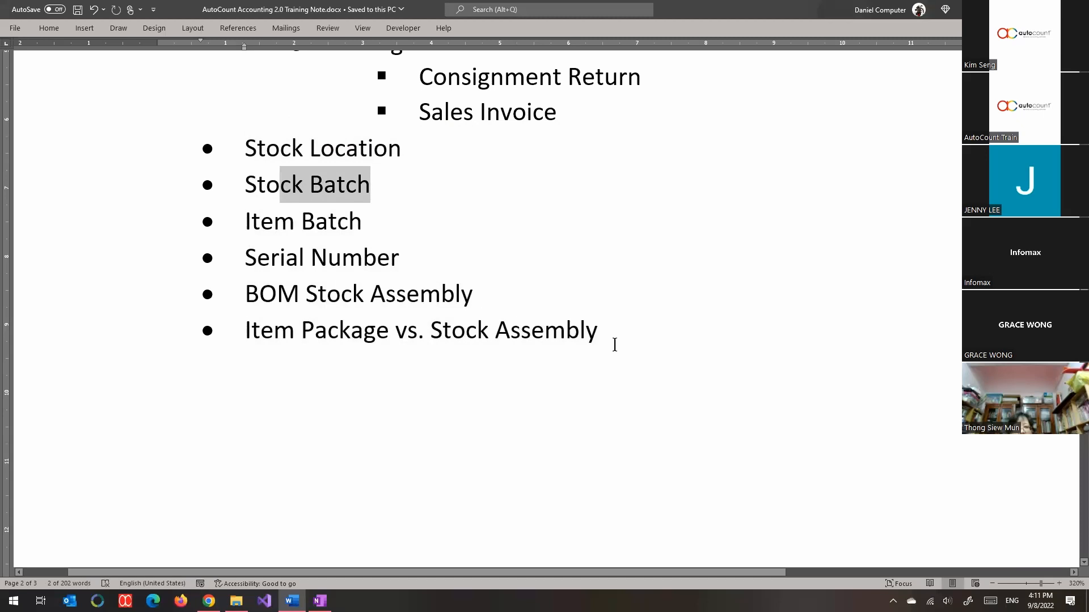
drag(613, 344, 200, 227)
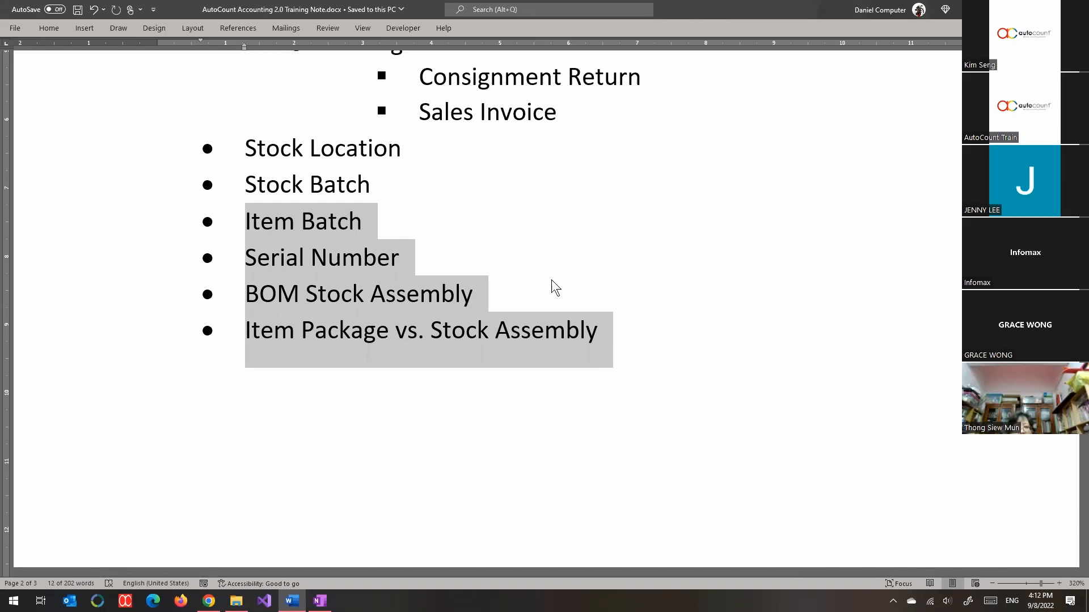
Step: Highlight the Consignment topic and its Consignment Return entry in the Sales and Purchase section
scroll(551, 281, up, 5)
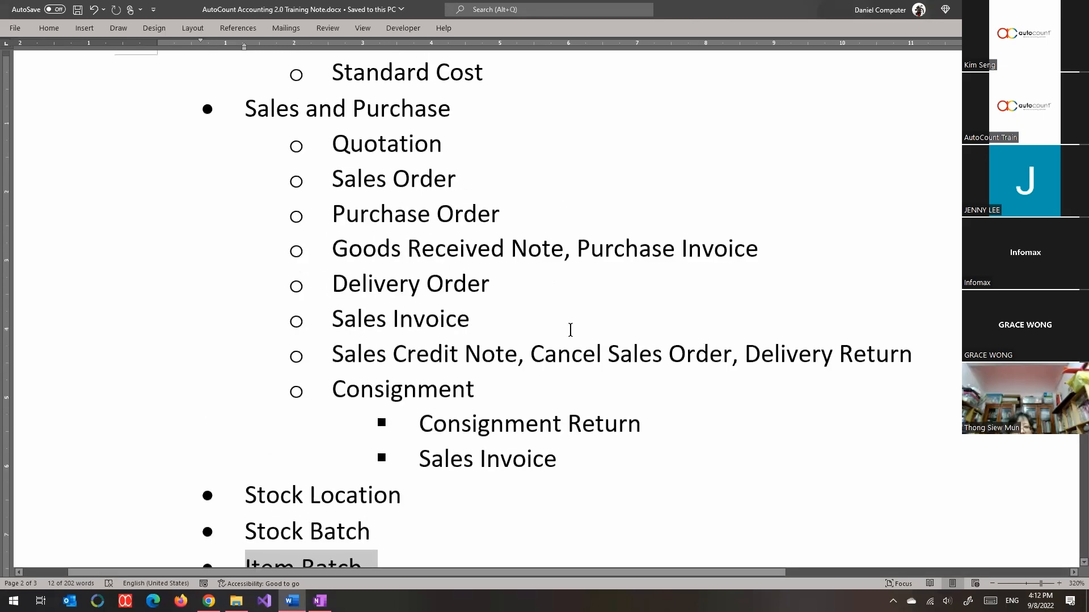
drag(437, 389, 272, 372)
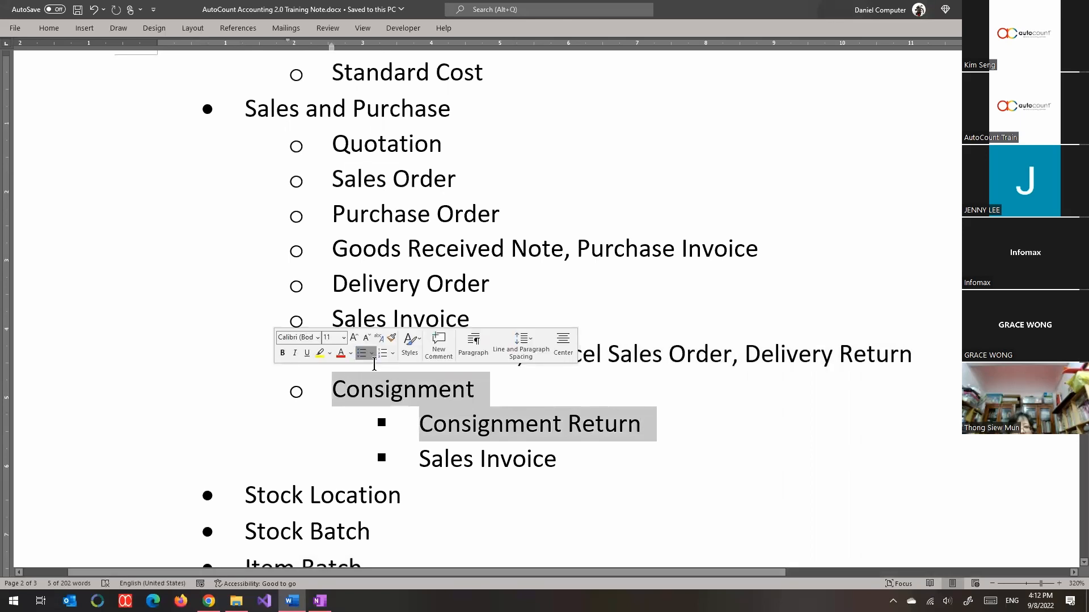